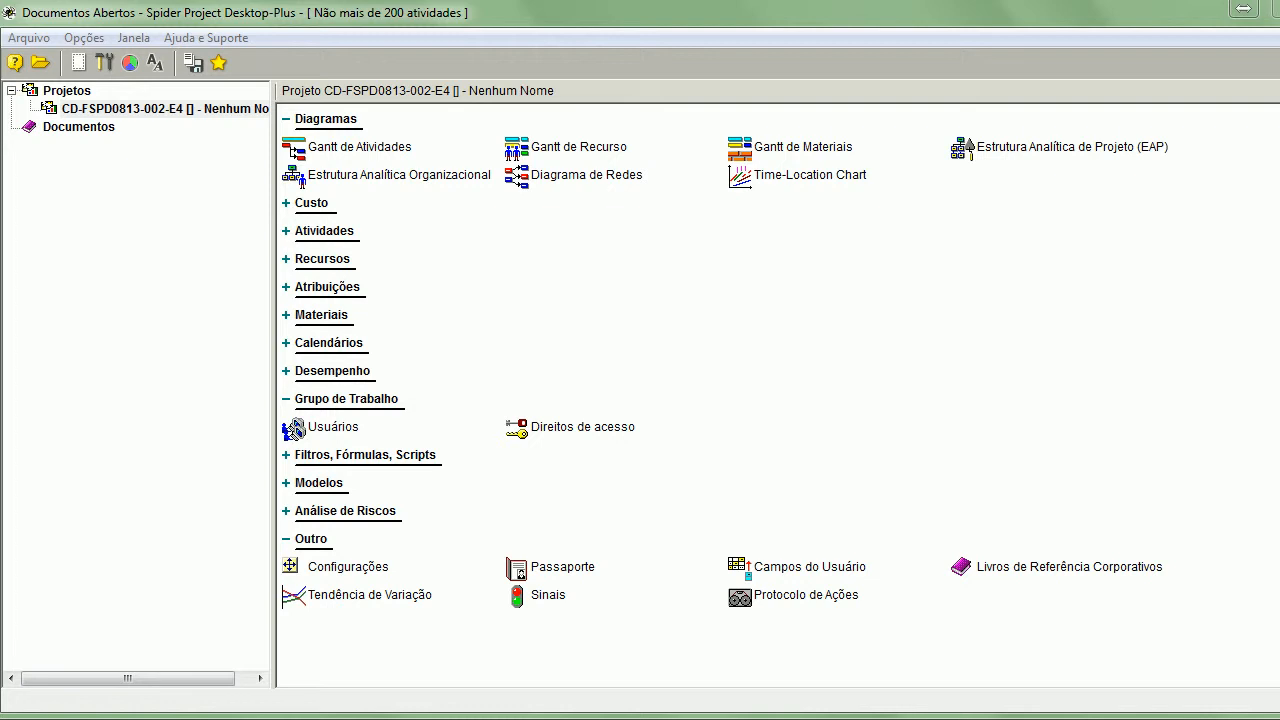
- Open the Recursos table of project CD-FSPD0813-002-E4 and move its window clear of the project tree
left_click_drag(1279, 540, 1279, 700)
left_click(287, 260)
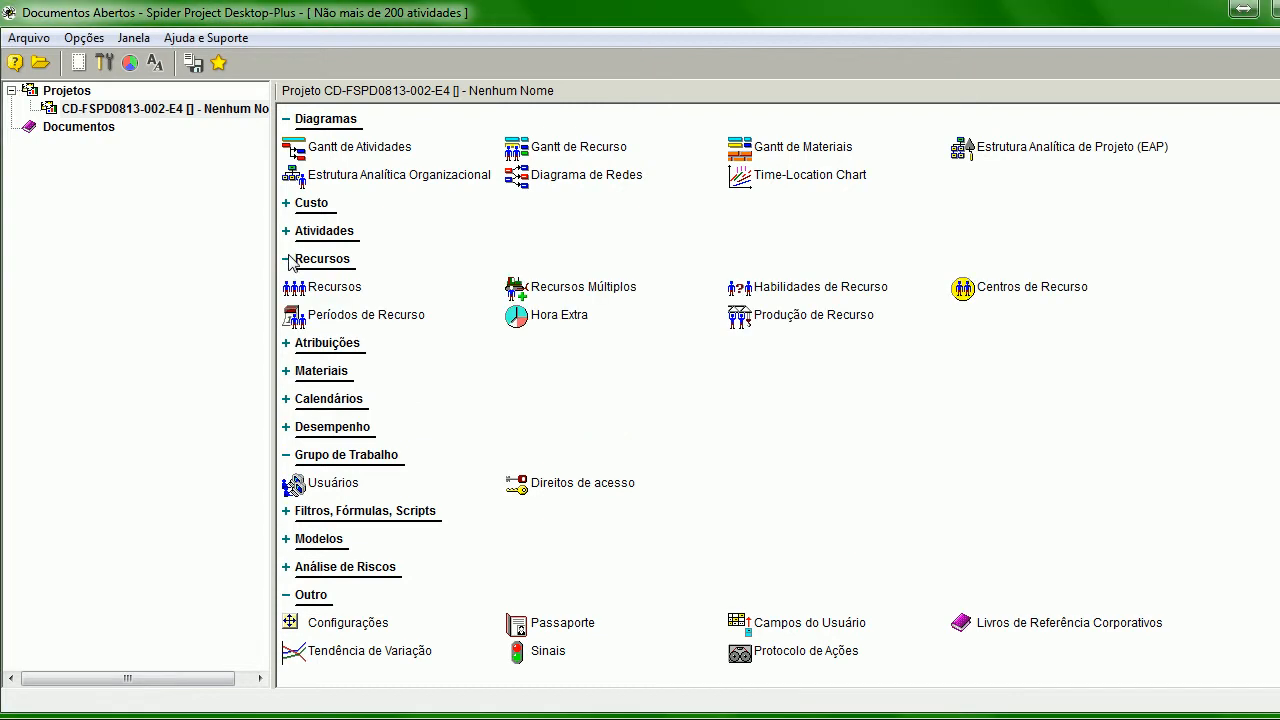
left_click(336, 292)
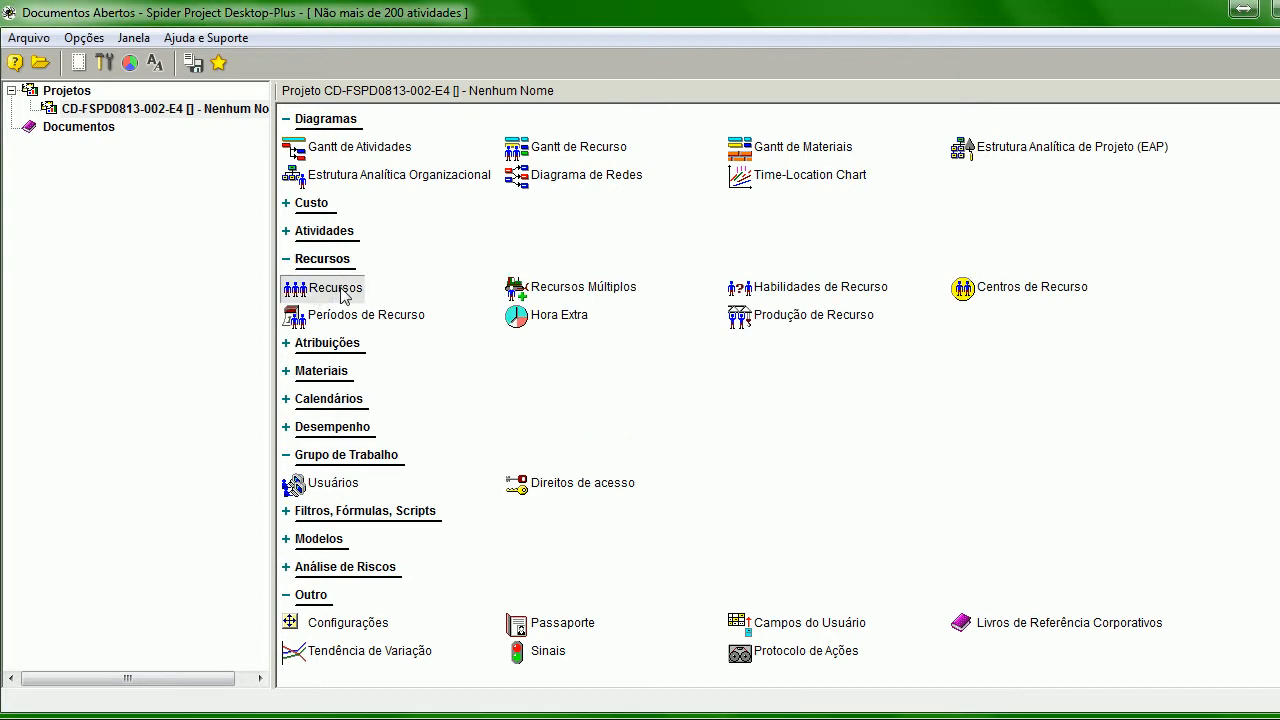
double_click(341, 289)
left_click_drag(403, 23, 564, 75)
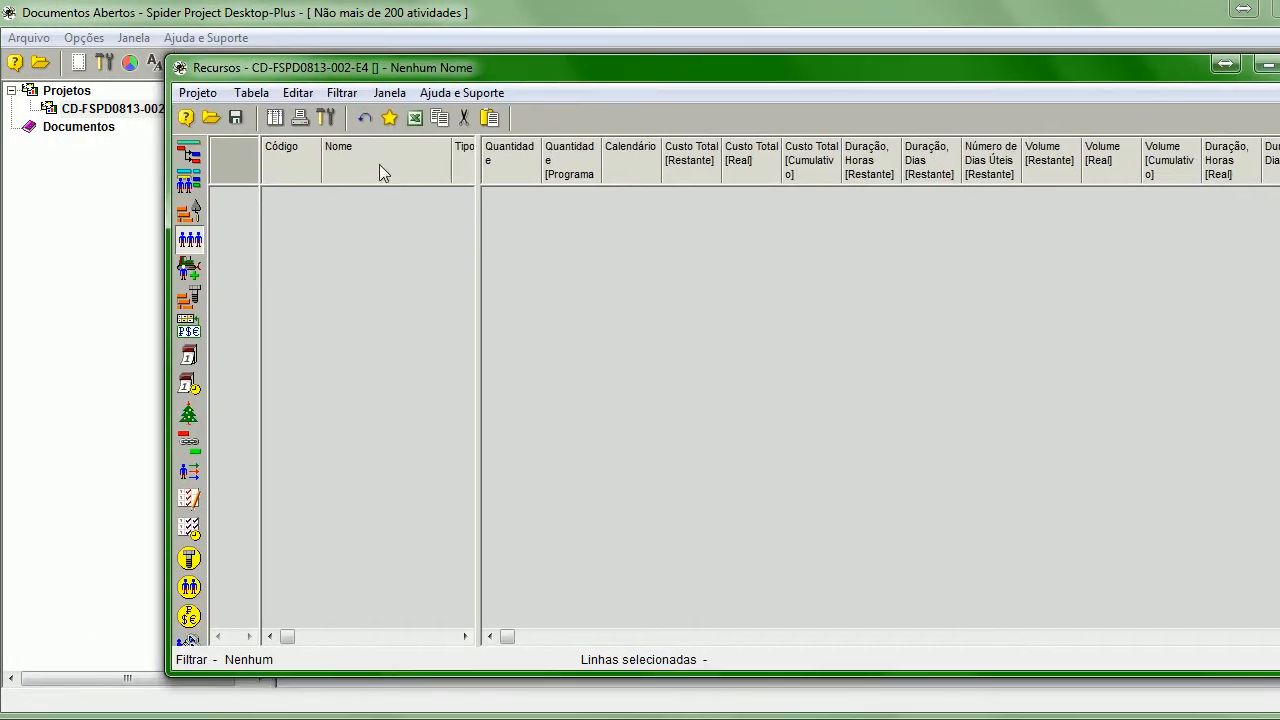
left_click_drag(386, 66, 356, 68)
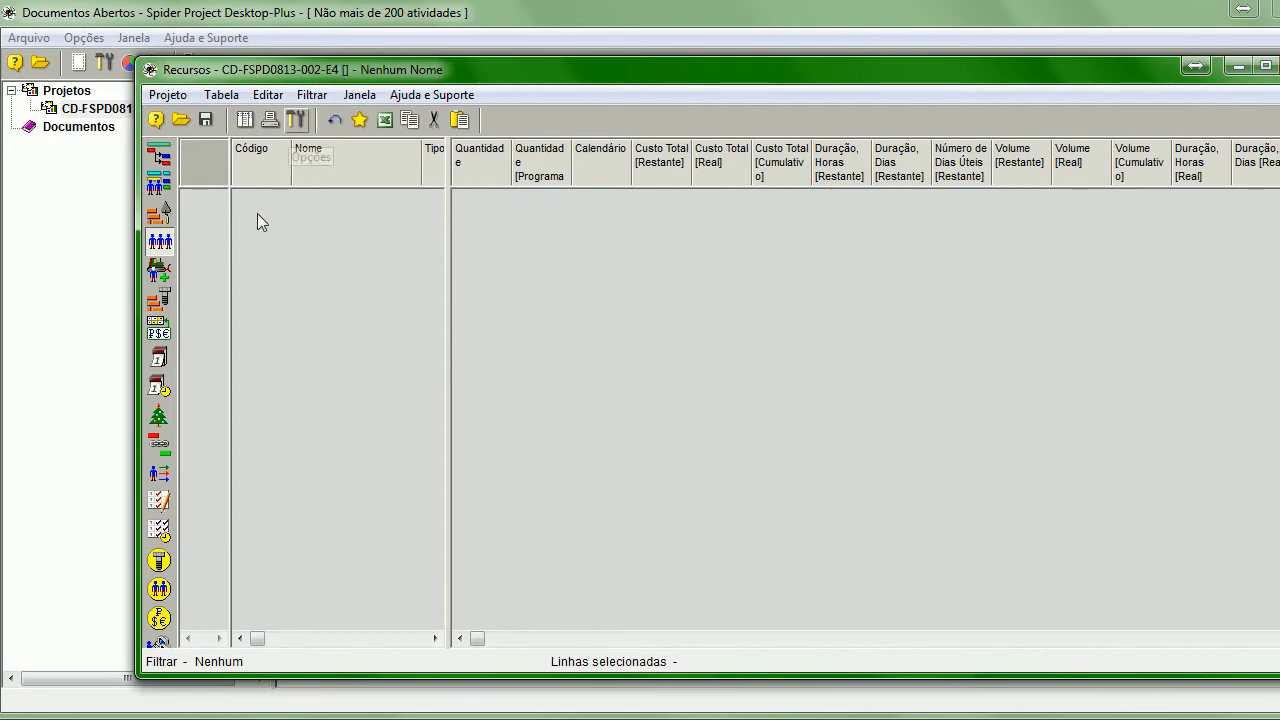
- Switch to the file explorer and open CD-FSPD0813-002-E5.sprj from the Exercícios > CD-FSPD0813-002-E5 folder
left_click(430, 719)
left_click(545, 719)
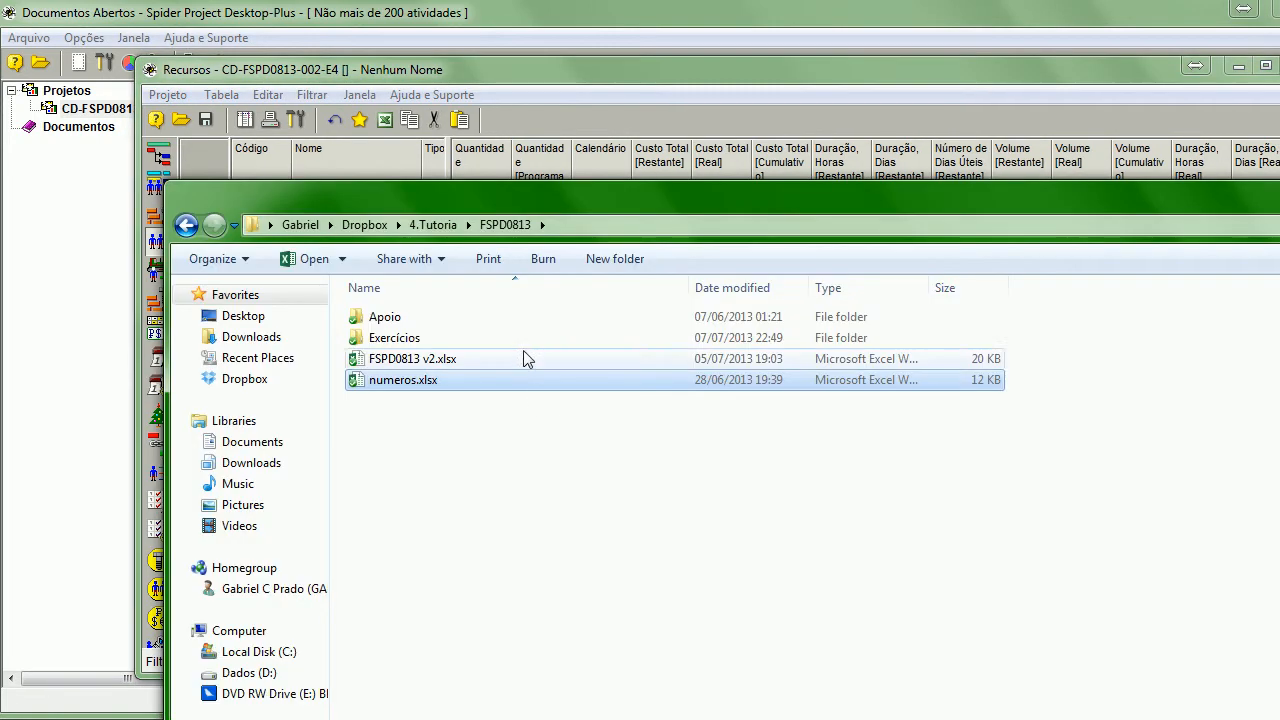
left_click_drag(483, 195, 561, 500)
double_click(470, 641)
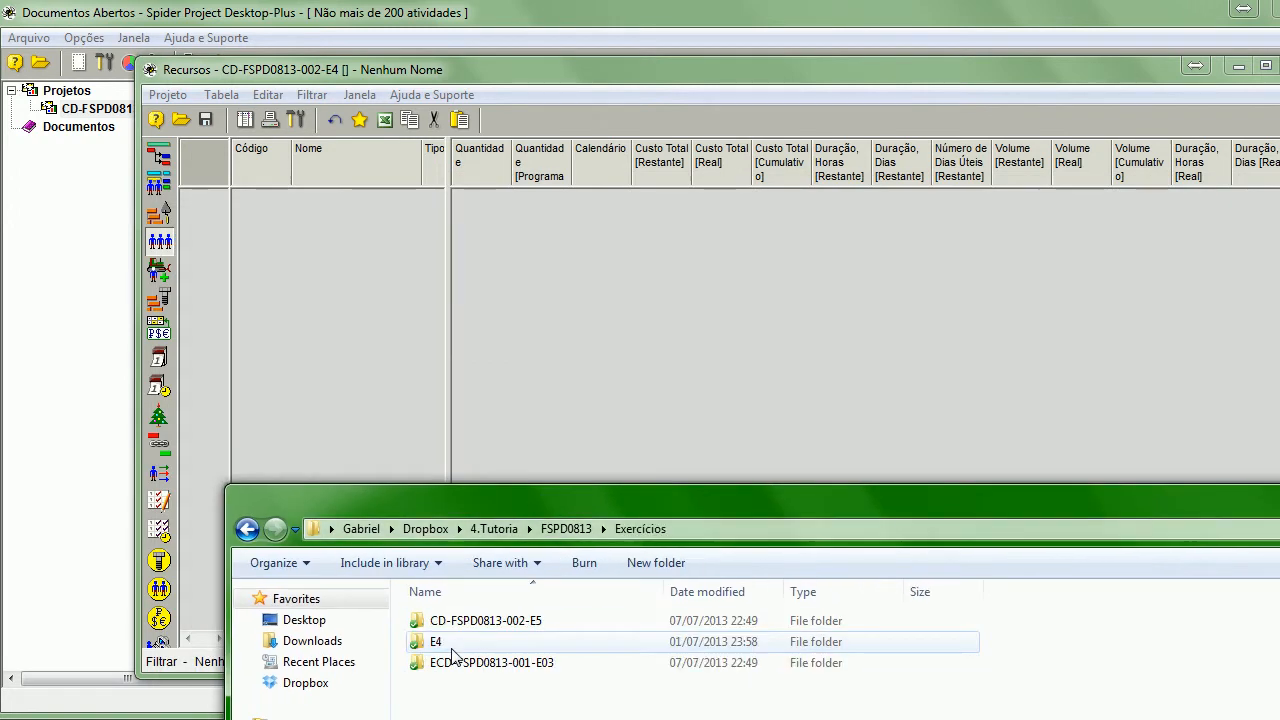
double_click(545, 619)
left_click(537, 627)
double_click(537, 627)
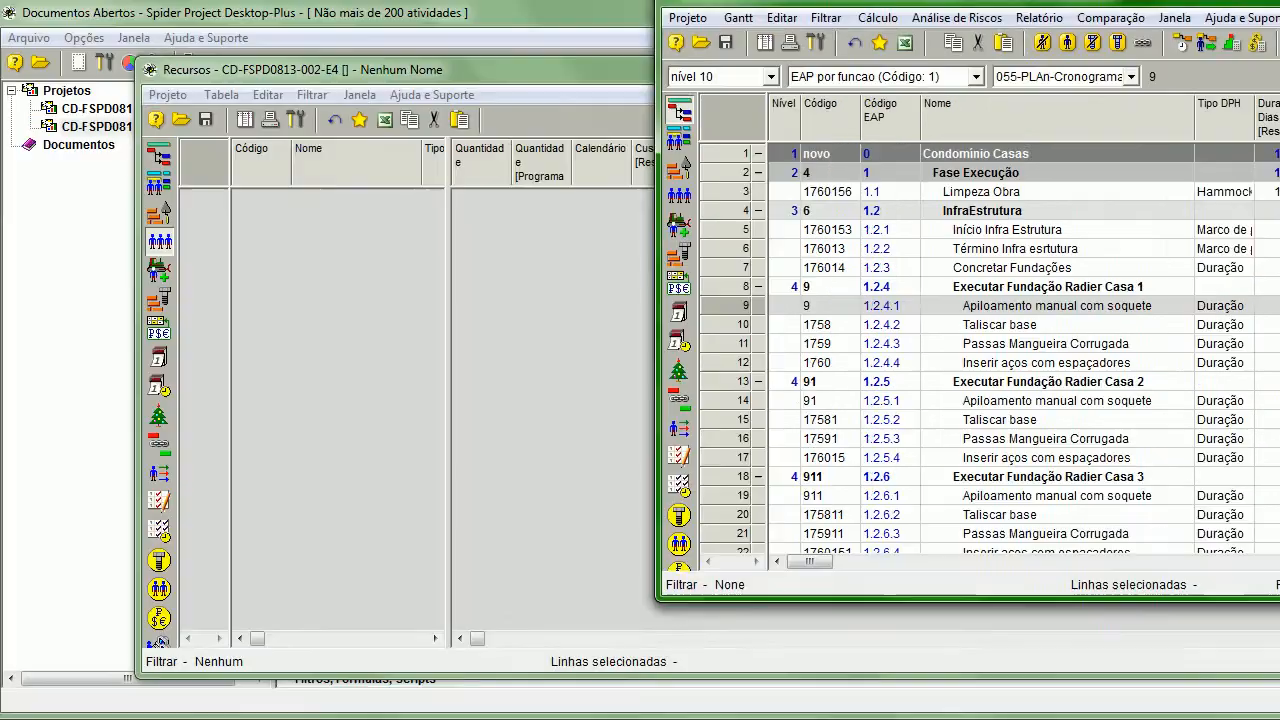
- Close the Gantt de Atividades of project E5 and the empty Recursos table of project E4
left_click_drag(1279, 2, 956, 88)
left_click_drag(422, 90, 382, 185)
left_click(1118, 173)
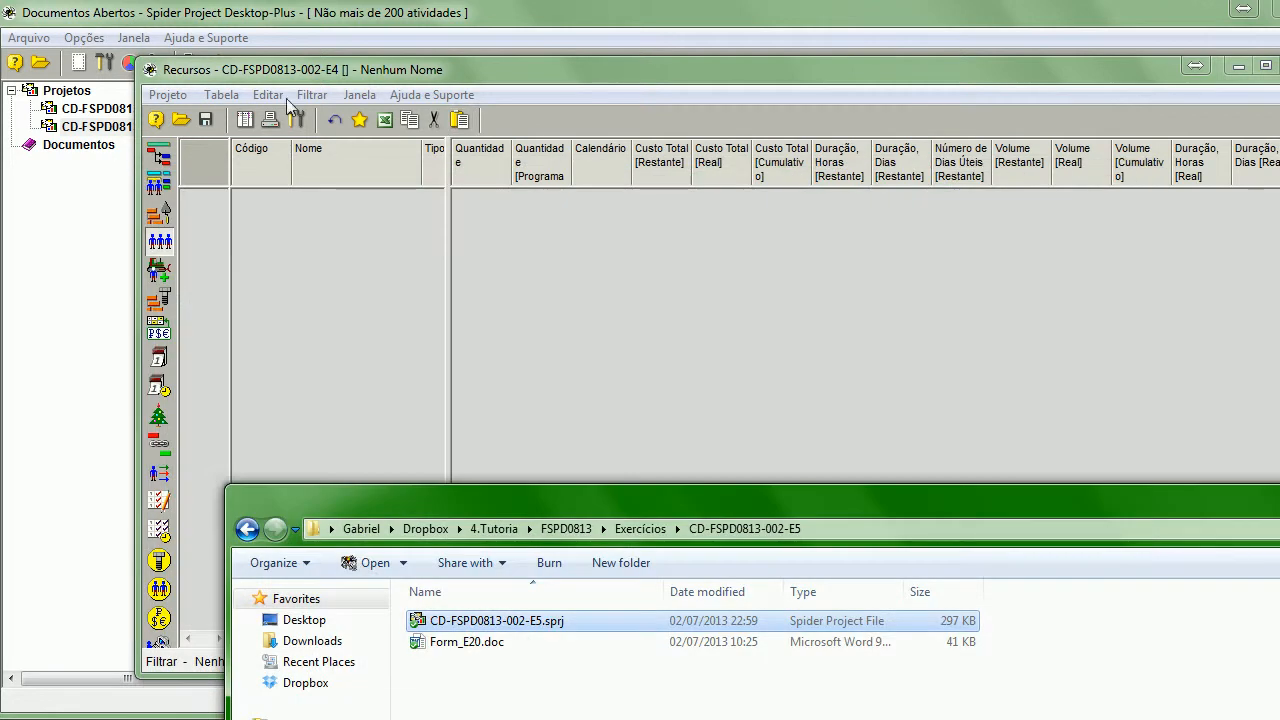
left_click_drag(737, 70, 648, 98)
left_click(1215, 85)
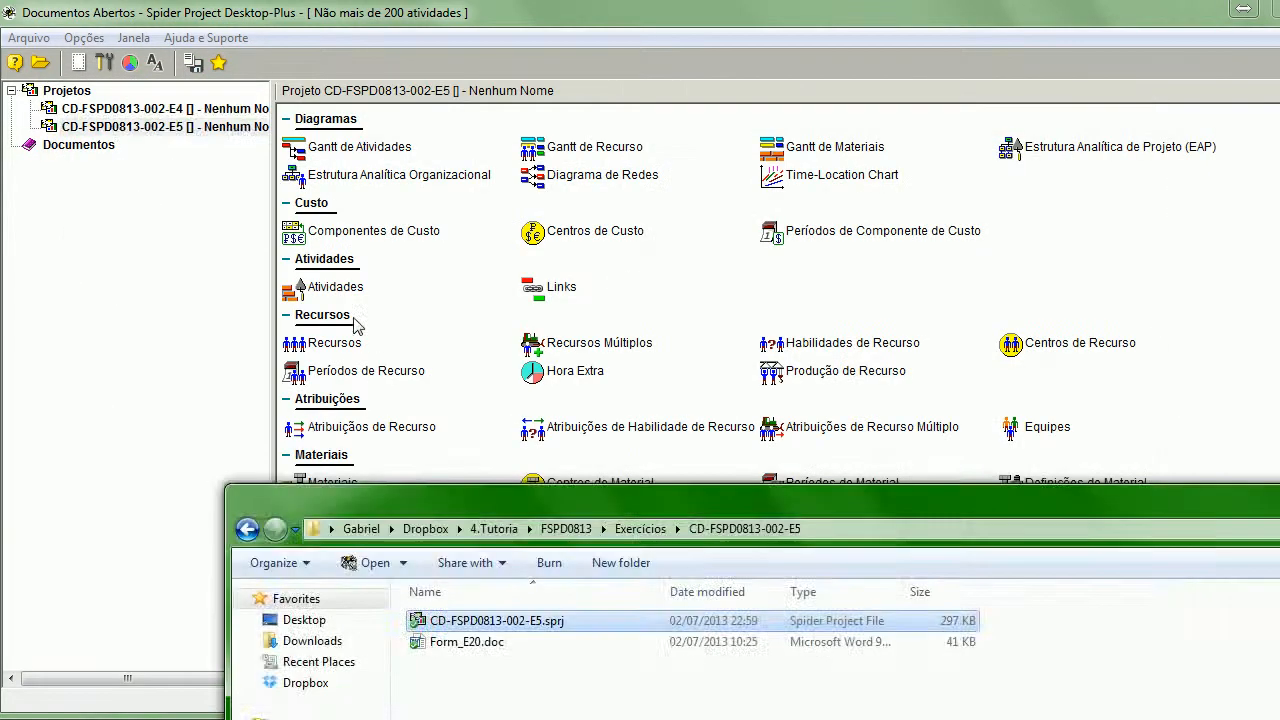
- Open the Recursos table of project CD-FSPD0813-002-E5 and move its window fully into view
left_click(186, 220)
double_click(198, 131)
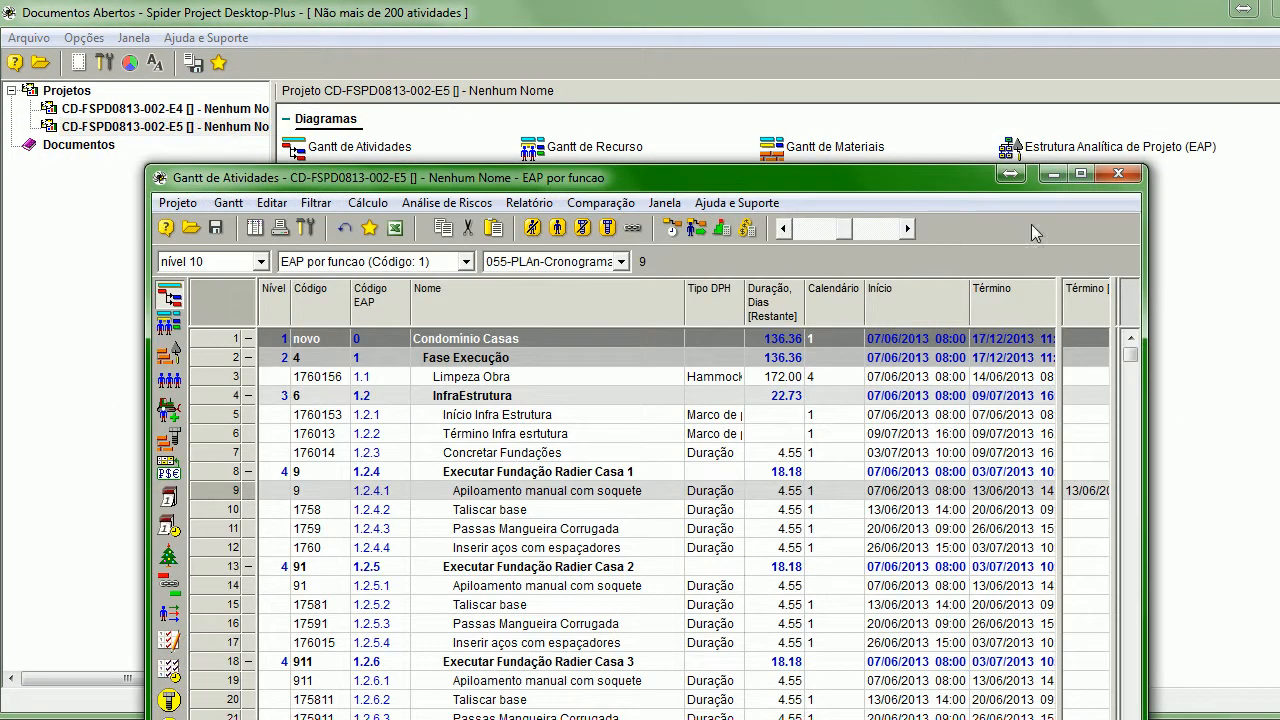
left_click(1112, 175)
double_click(335, 344)
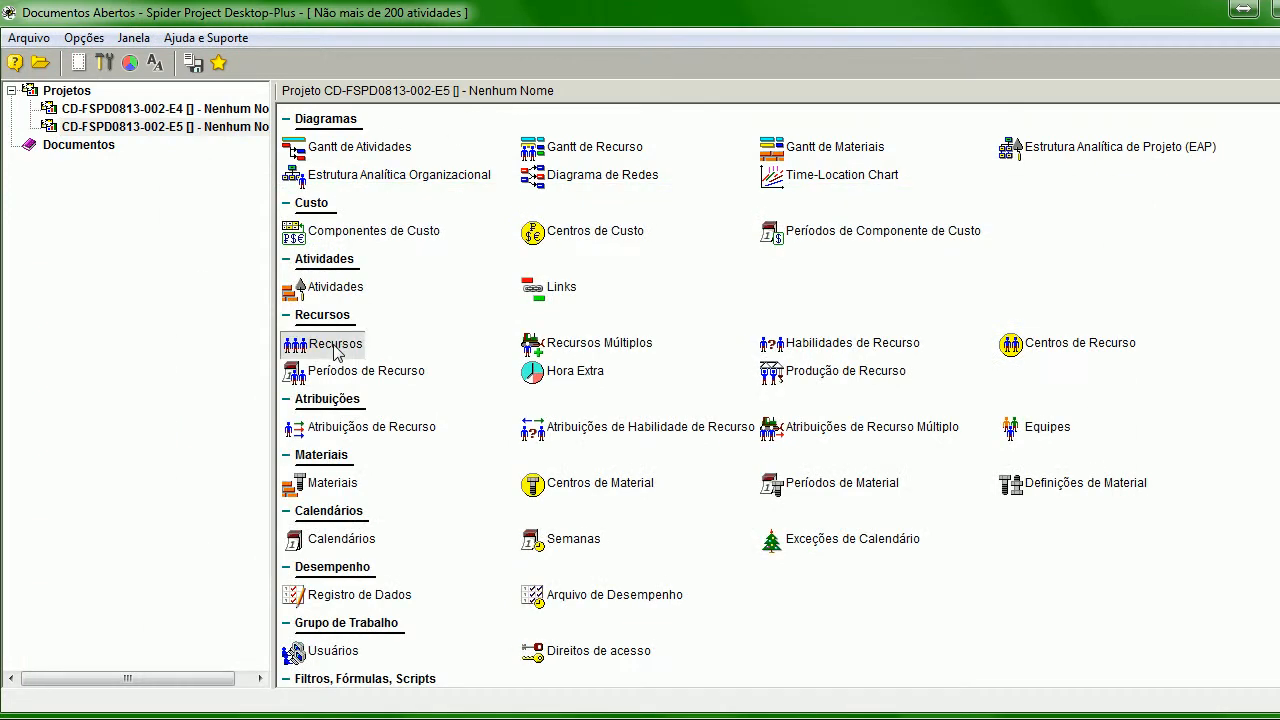
left_click_drag(583, 260, 745, 114)
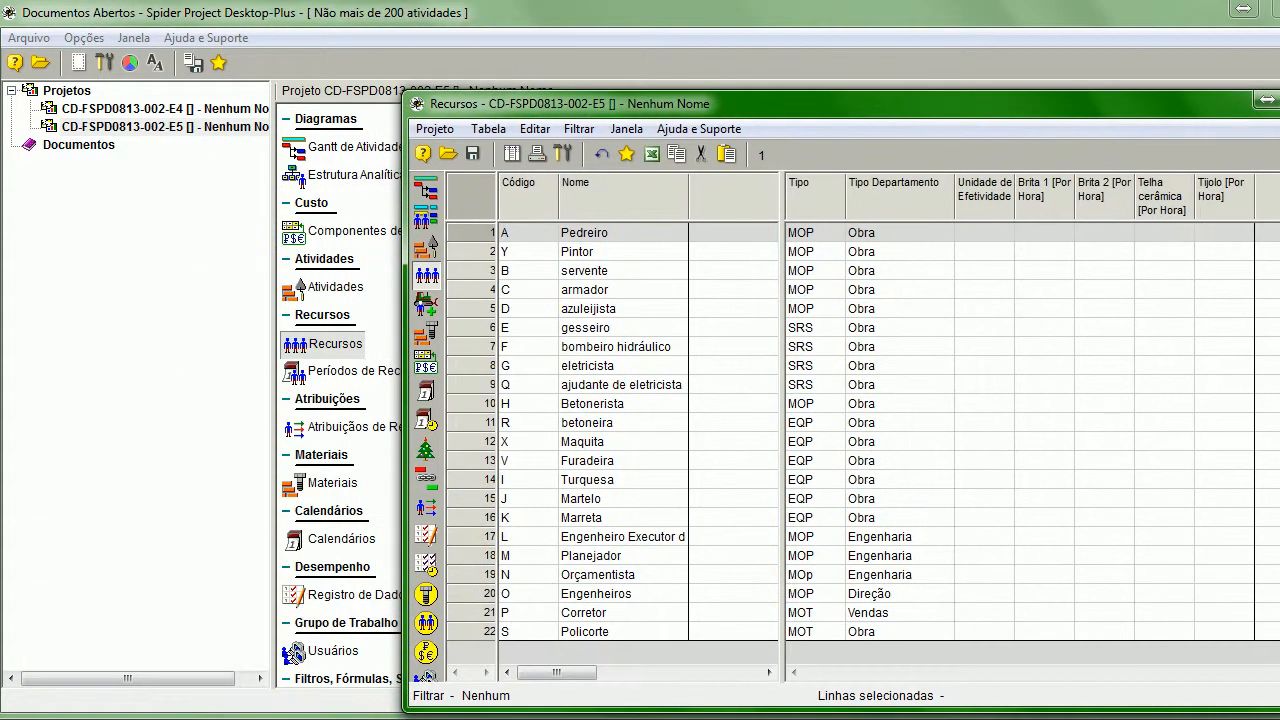
left_click_drag(1067, 108, 933, 42)
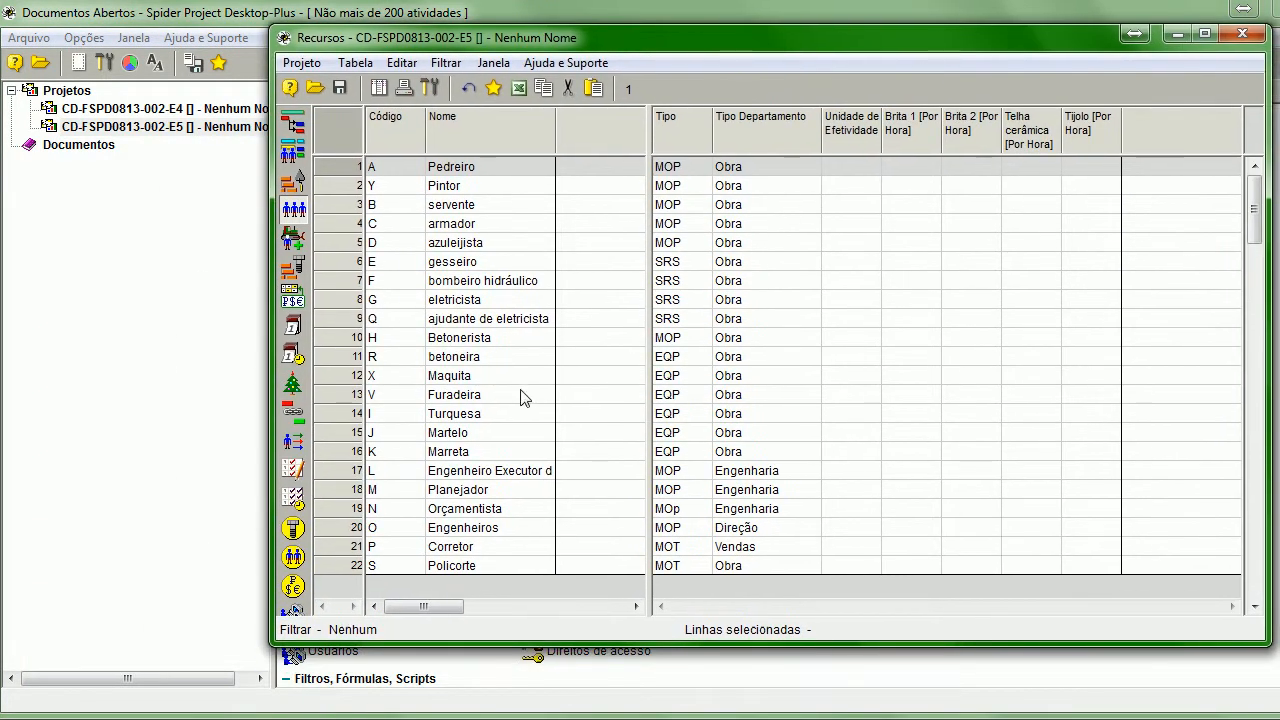
- Display the Gantt de Recurso of project E5 and enlarge its window to show all resources
left_click(293, 152)
left_click_drag(774, 35, 766, 0)
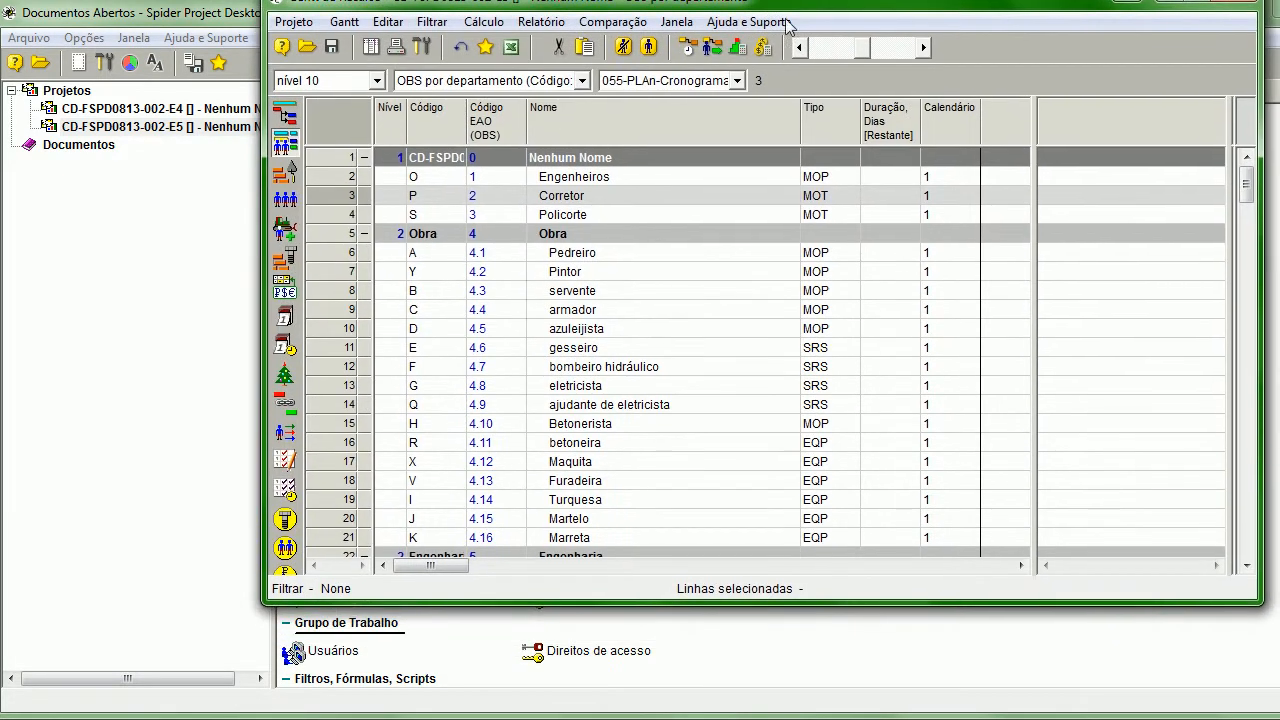
left_click_drag(1252, 602, 1266, 716)
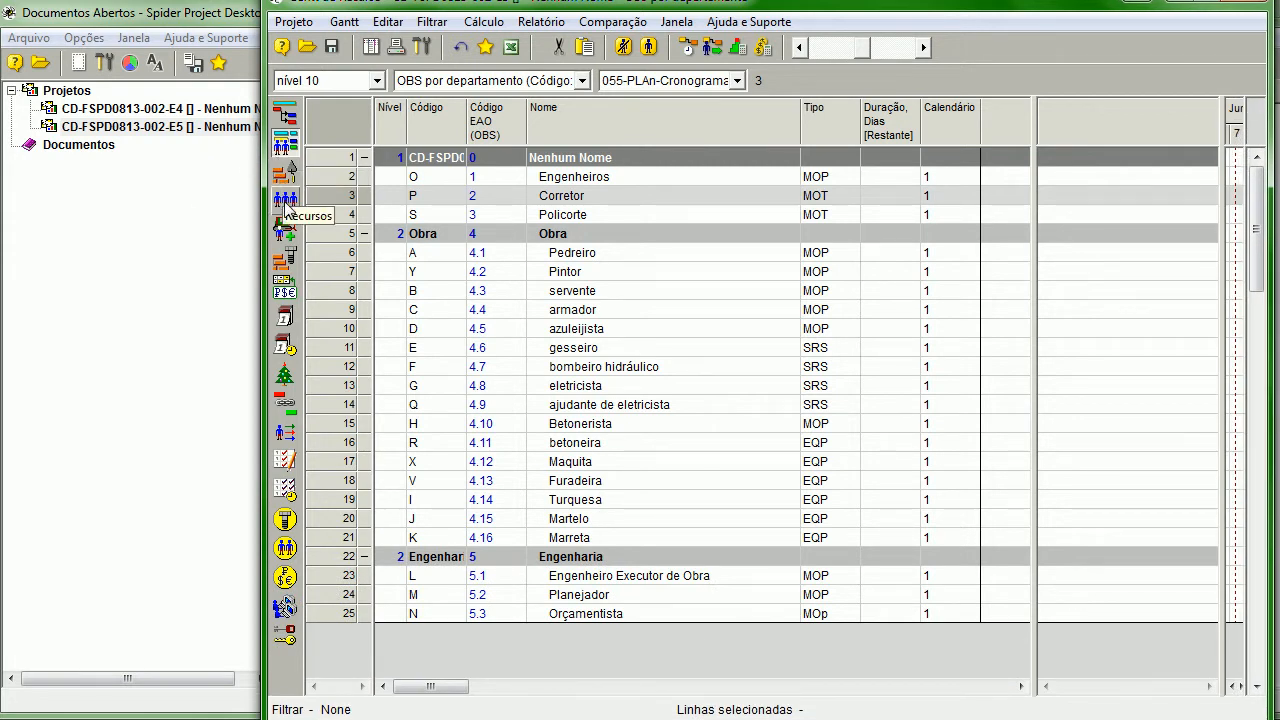
- Review the Recursos and Materiais tables of project E5, widening the second column pane in each
left_click(286, 200)
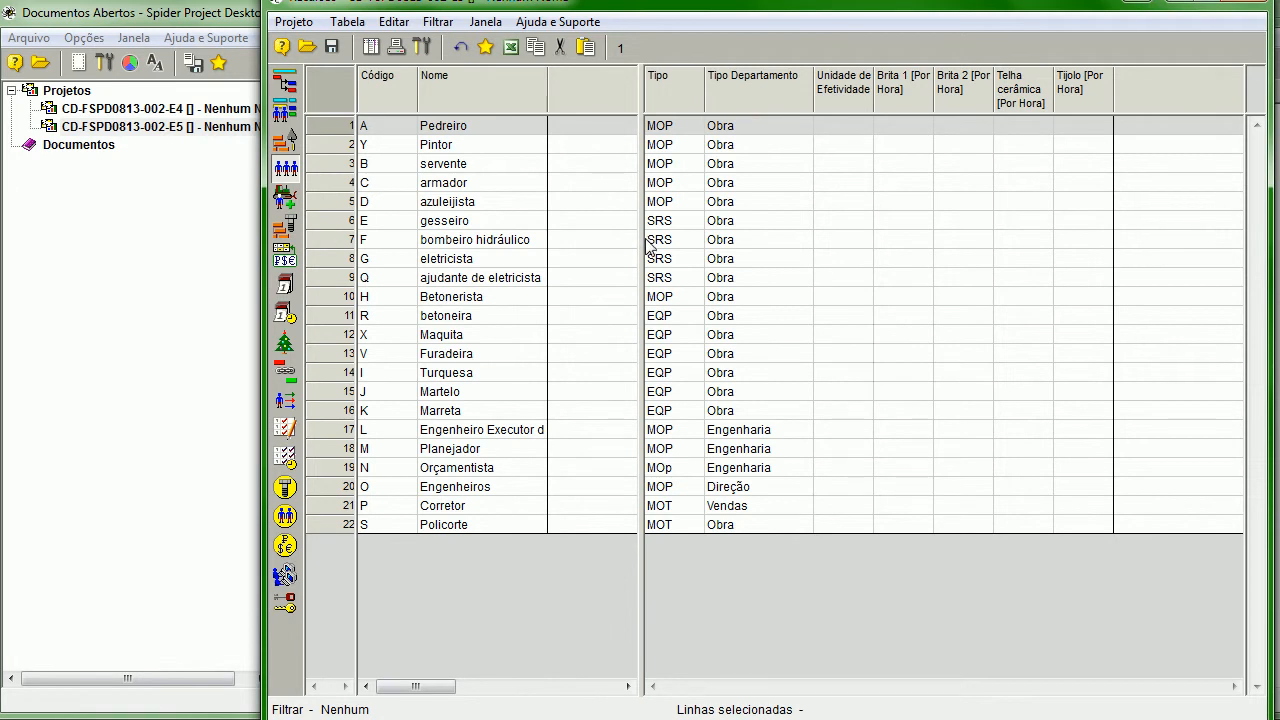
left_click_drag(640, 229, 558, 277)
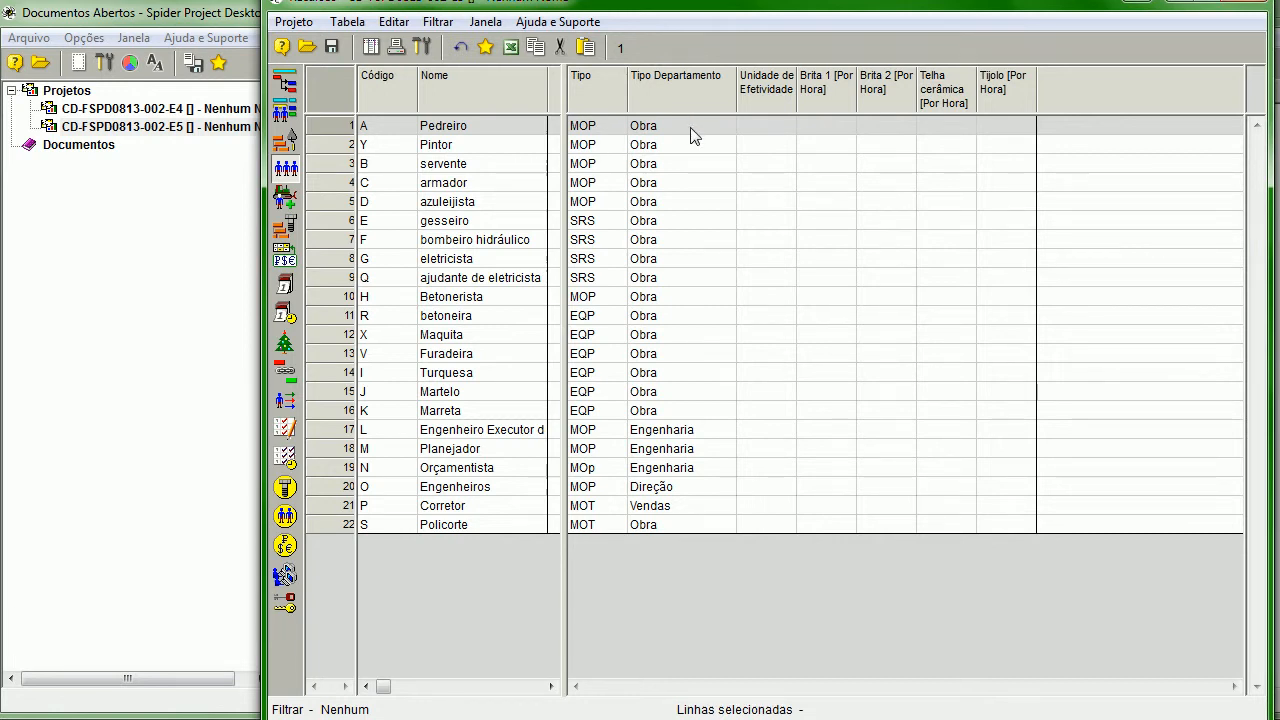
left_click(288, 229)
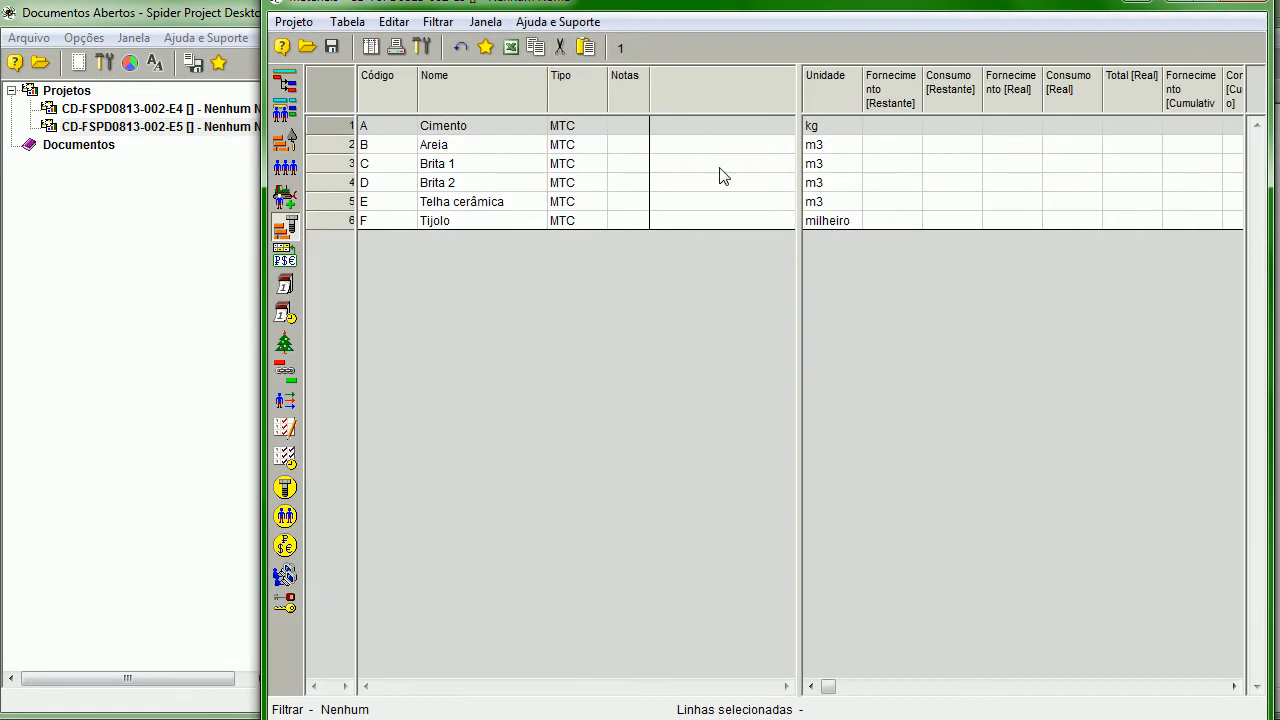
left_click_drag(797, 251, 654, 249)
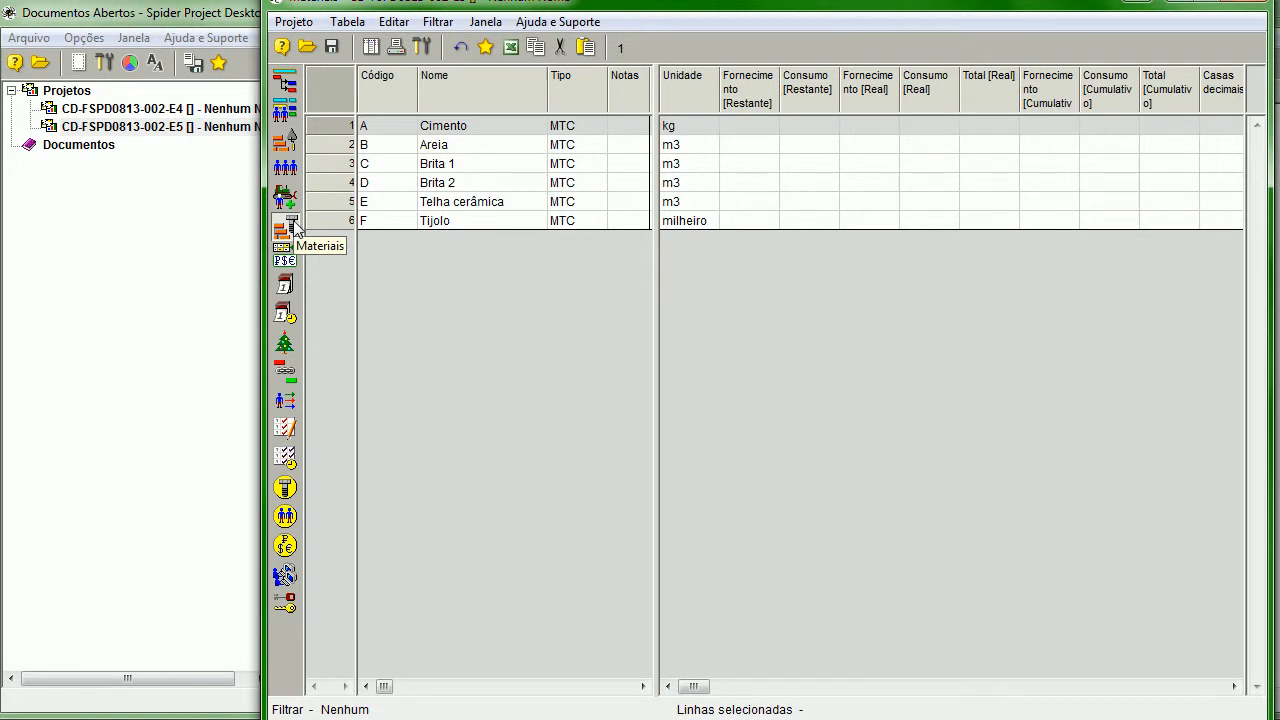
- Display the Componentes de Custo table, enlarge its window and shift the pane divider to the end of the Notas column
left_click(286, 256)
left_click_drag(688, 6, 455, 22)
left_click_drag(438, 250, 447, 285)
left_click_drag(1039, 719, 1278, 711)
mouse_move(503, 680)
left_mouse_down()
mouse_move(1160, 676)
mouse_move(499, 694)
left_mouse_up()
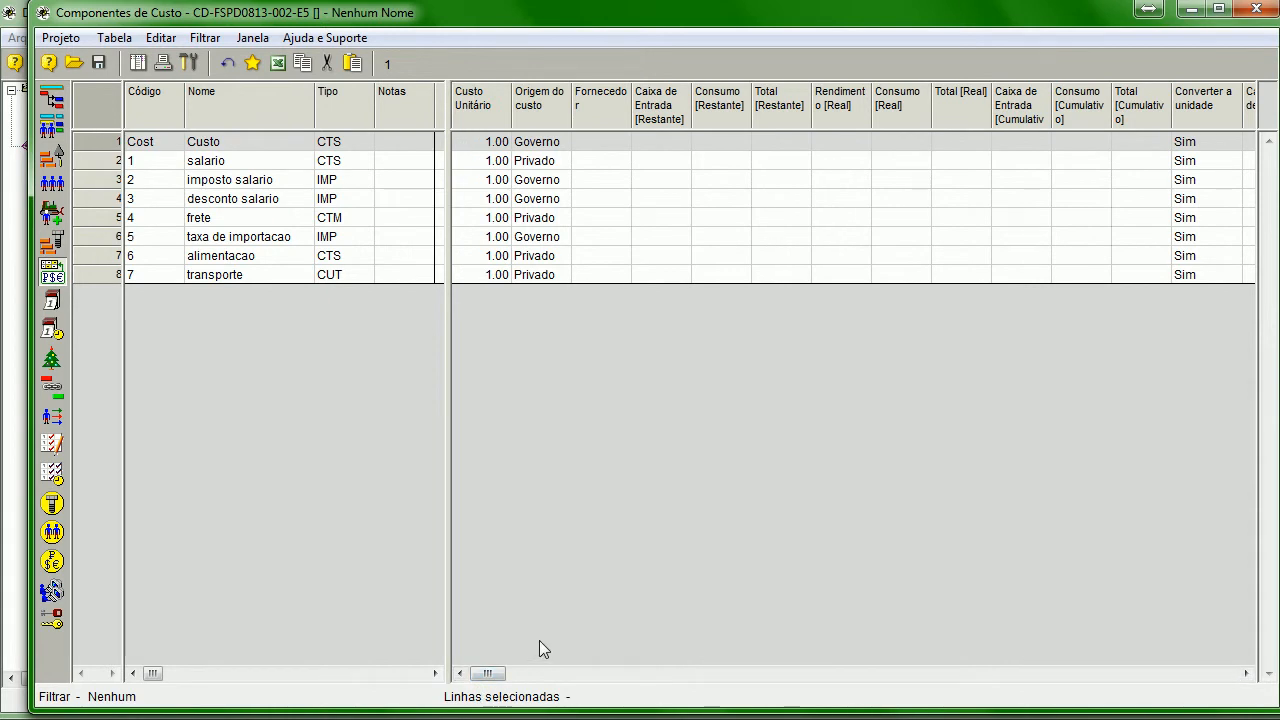
mouse_move(446, 300)
left_mouse_down()
mouse_move(466, 303)
mouse_move(438, 301)
left_mouse_up()
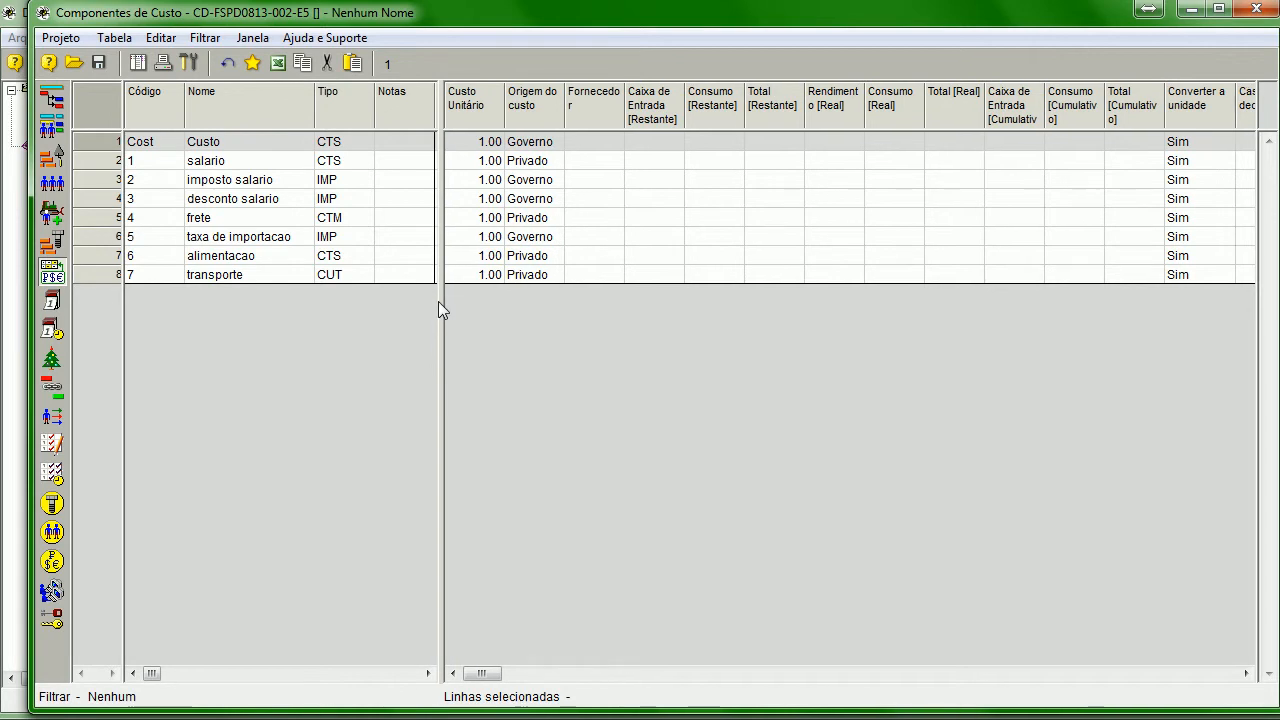
- Return to the Recursos table and examine its commands for viewing, configuring and exporting the table
left_click(53, 184)
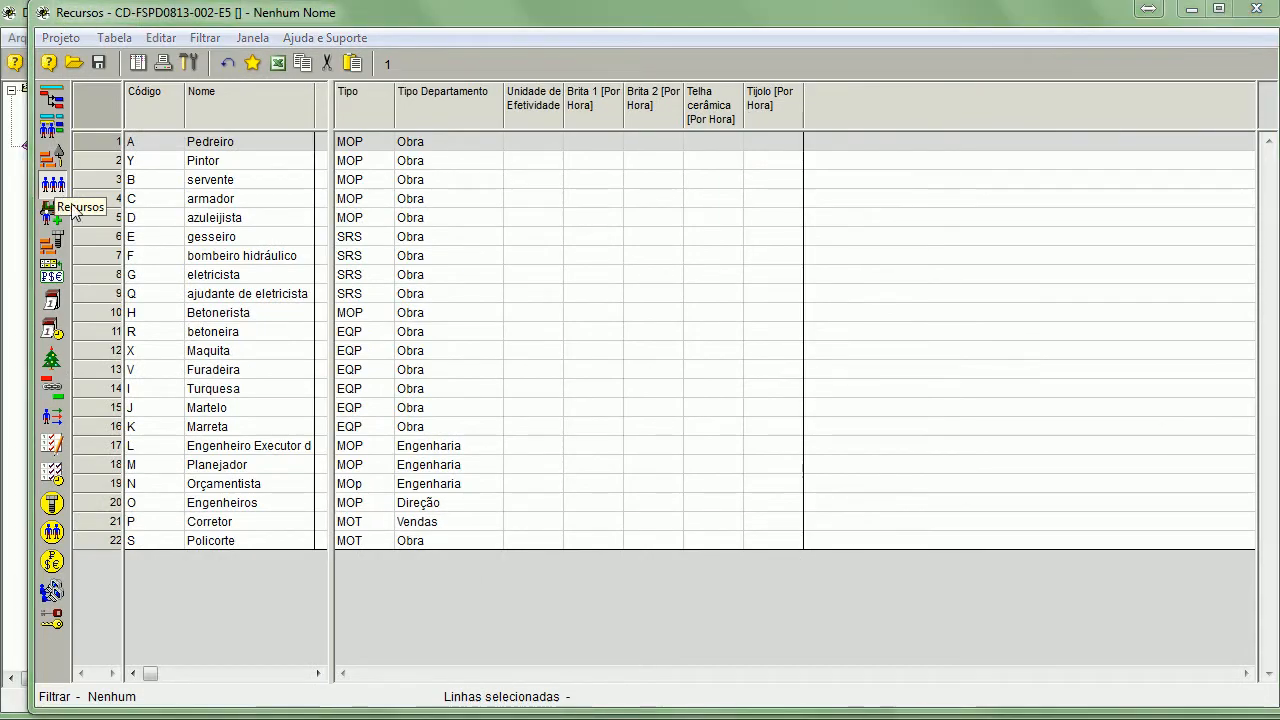
left_click(592, 295)
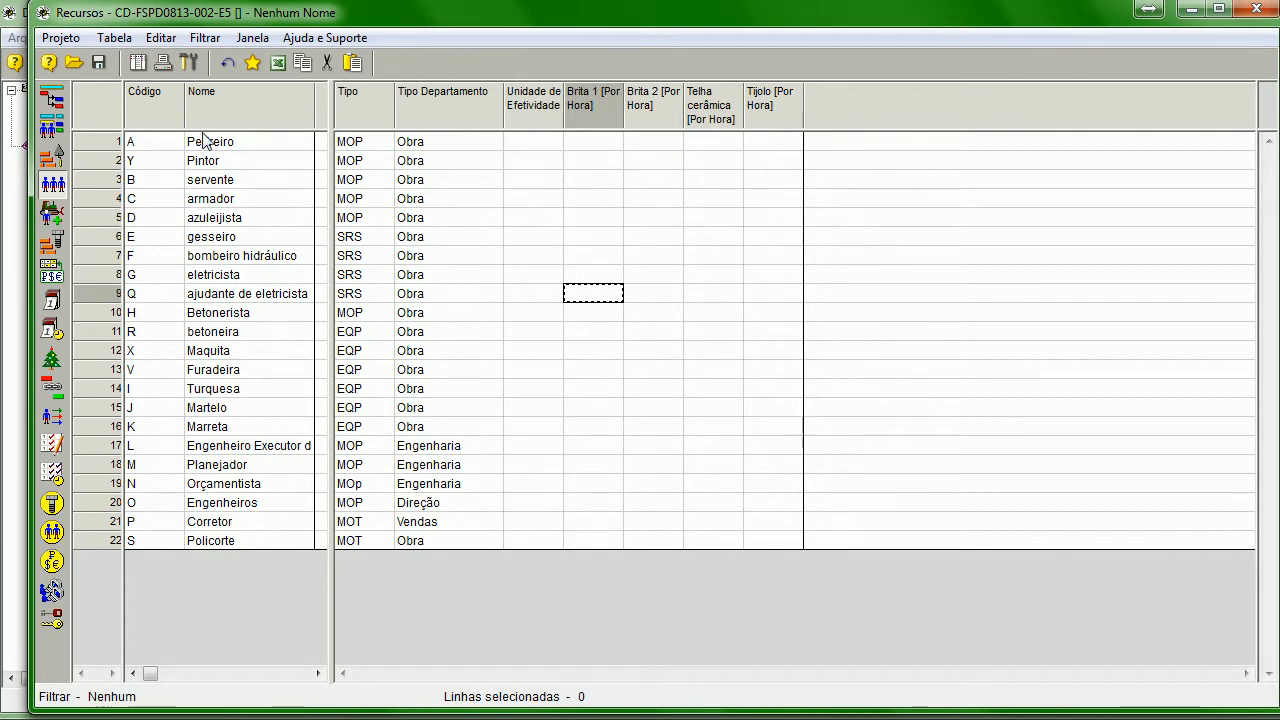
left_click(113, 40)
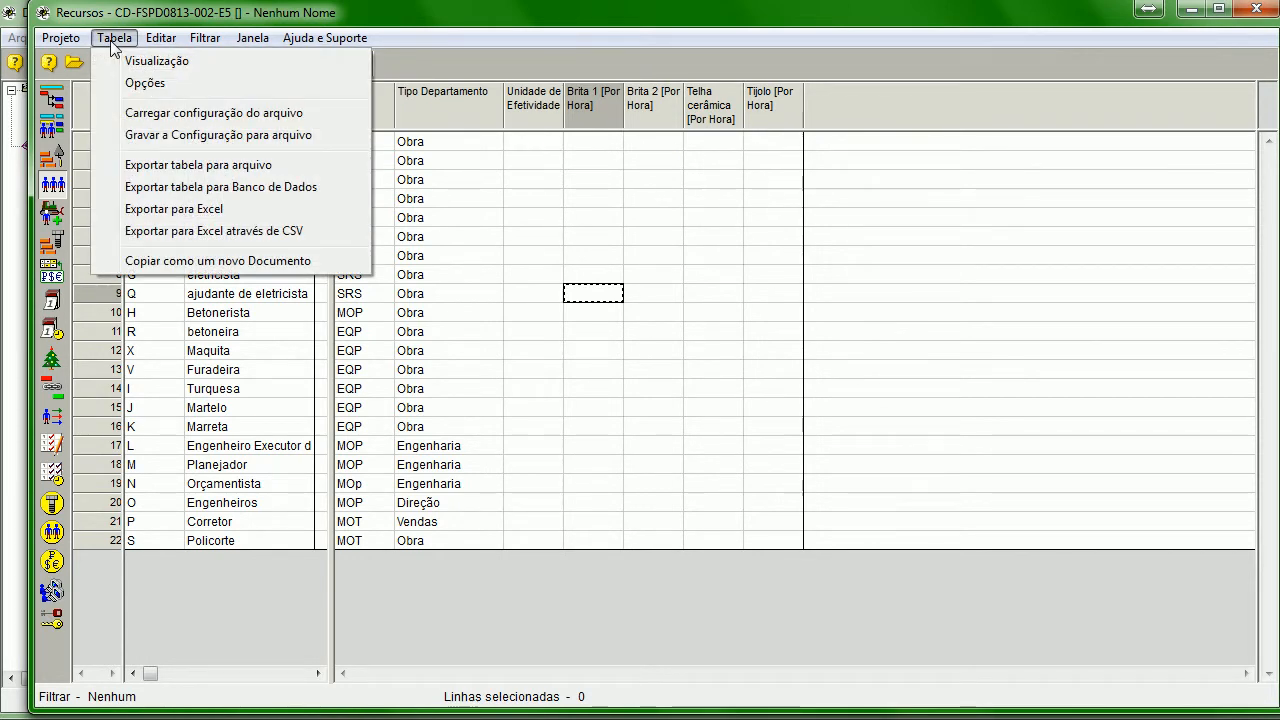
left_click(682, 296)
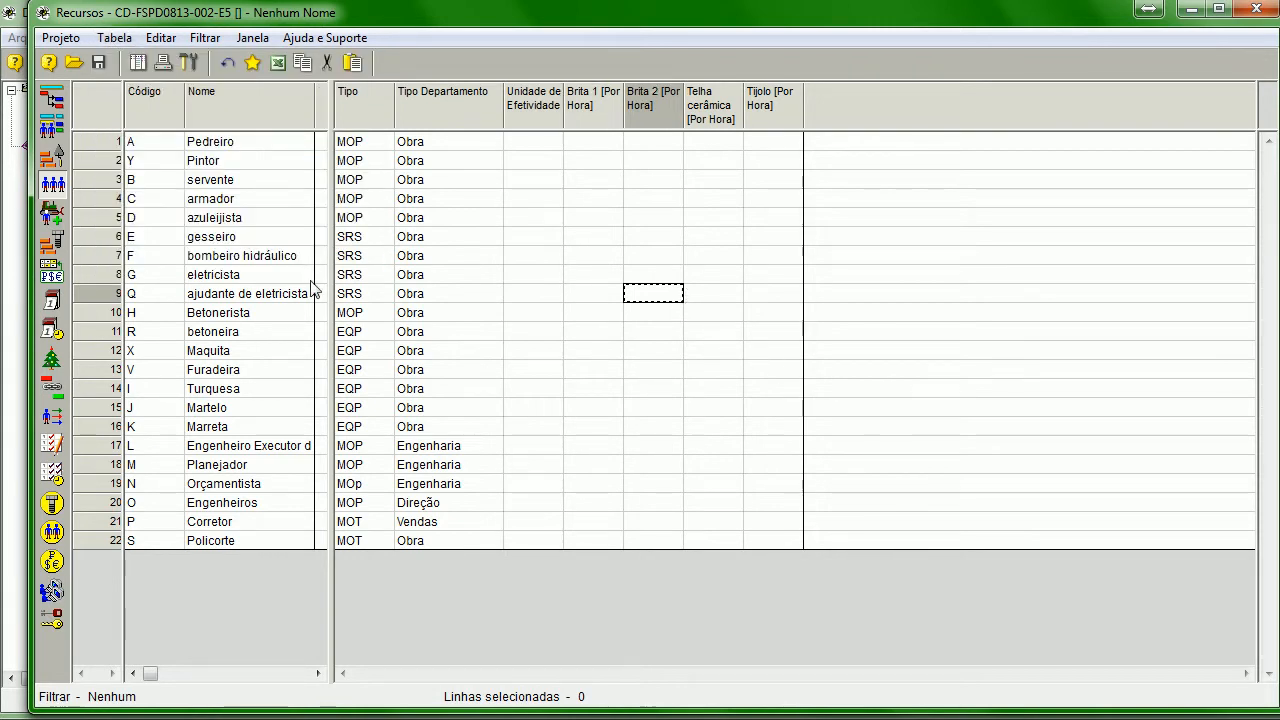
left_click(120, 39)
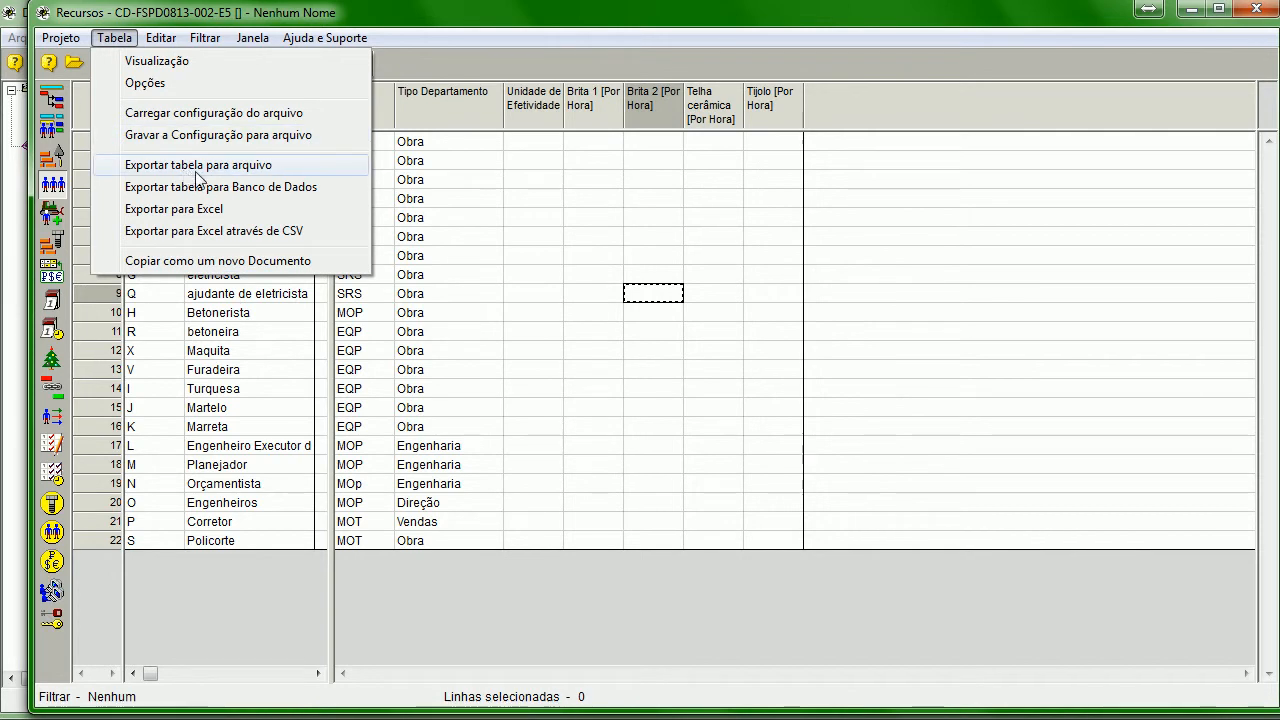
left_click(445, 55)
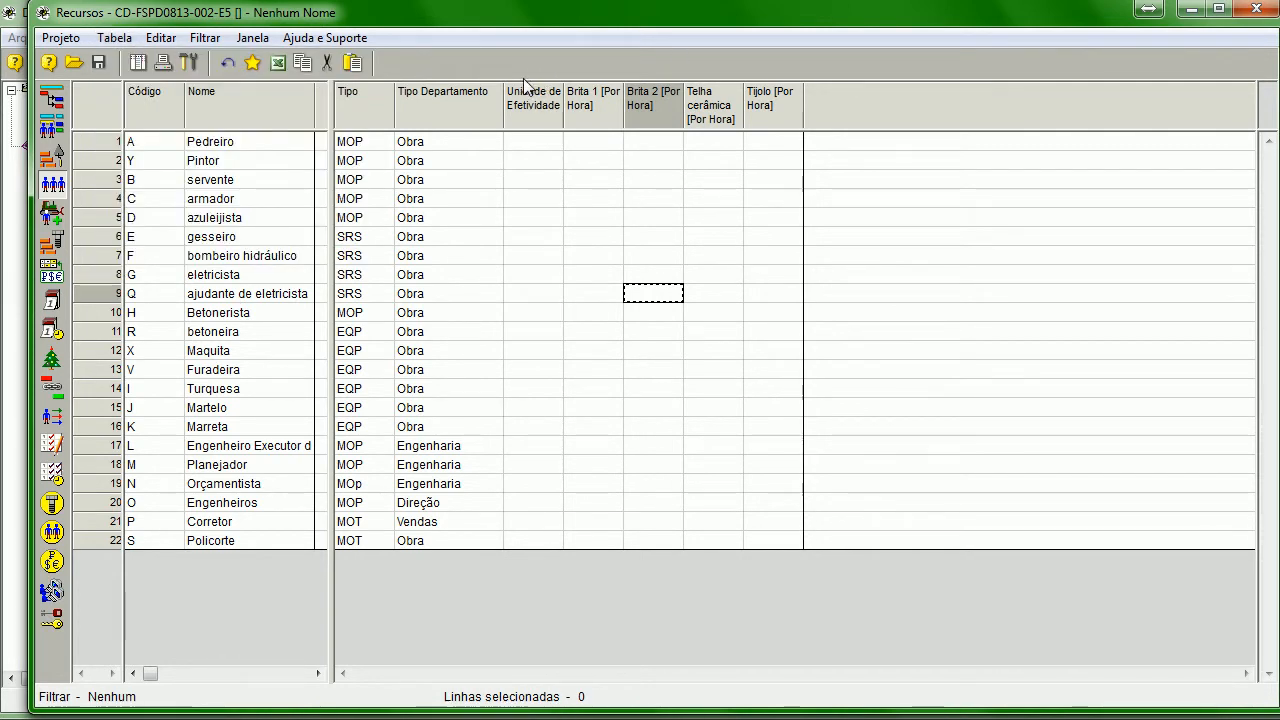
- Display the Gantt de Atividades and examine its list of saved configurations
left_click(52, 101)
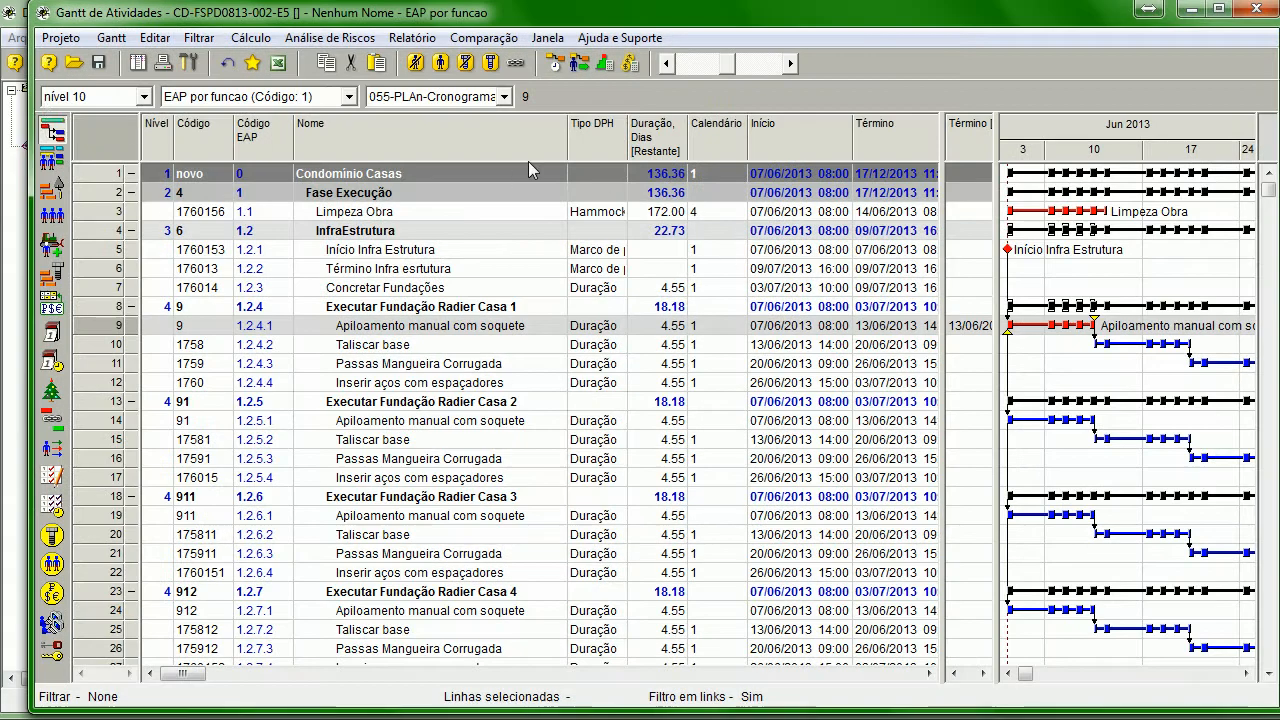
left_click(505, 96)
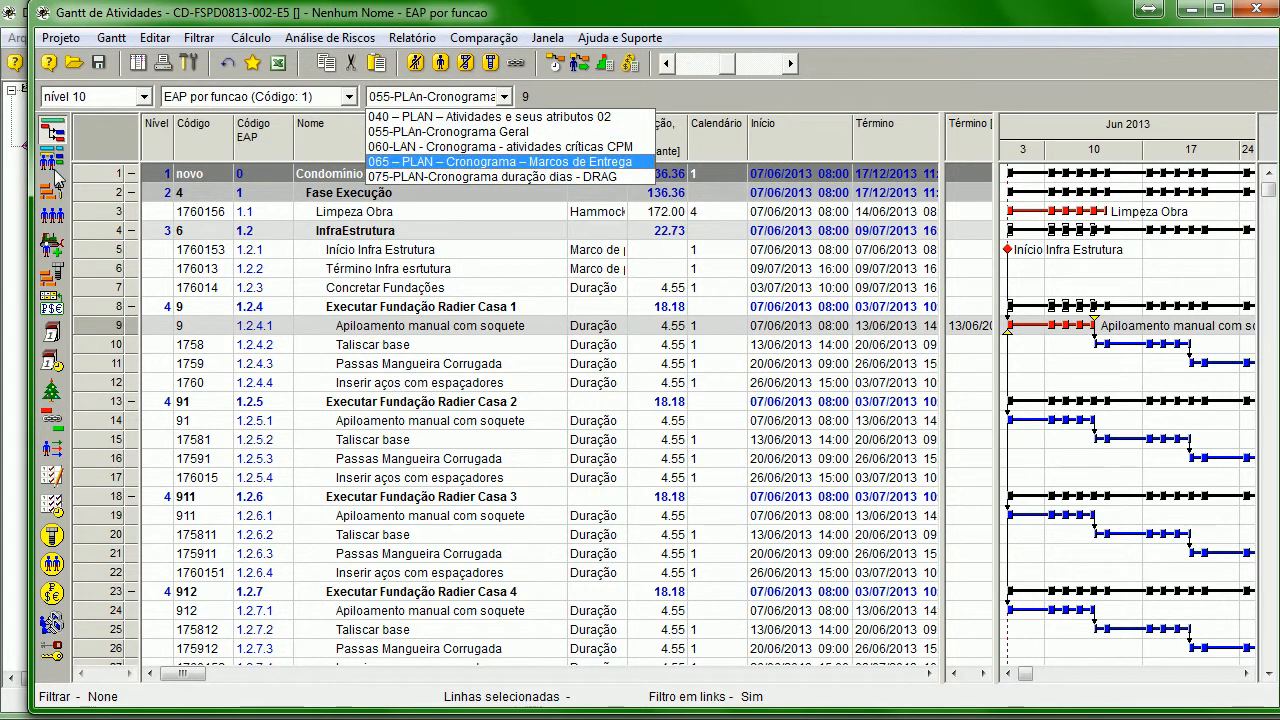
left_click(50, 218)
- Open the available columns for the Recursos table and list the user-defined field group
left_click(50, 218)
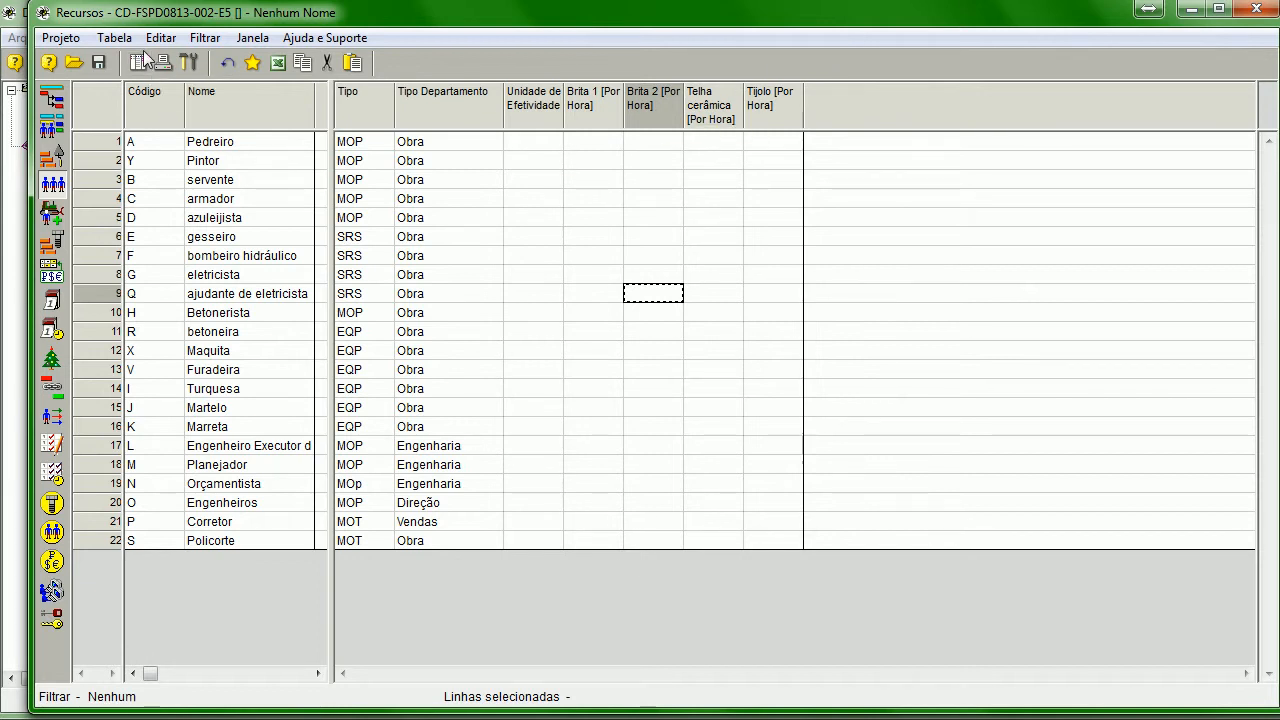
right_click(839, 96)
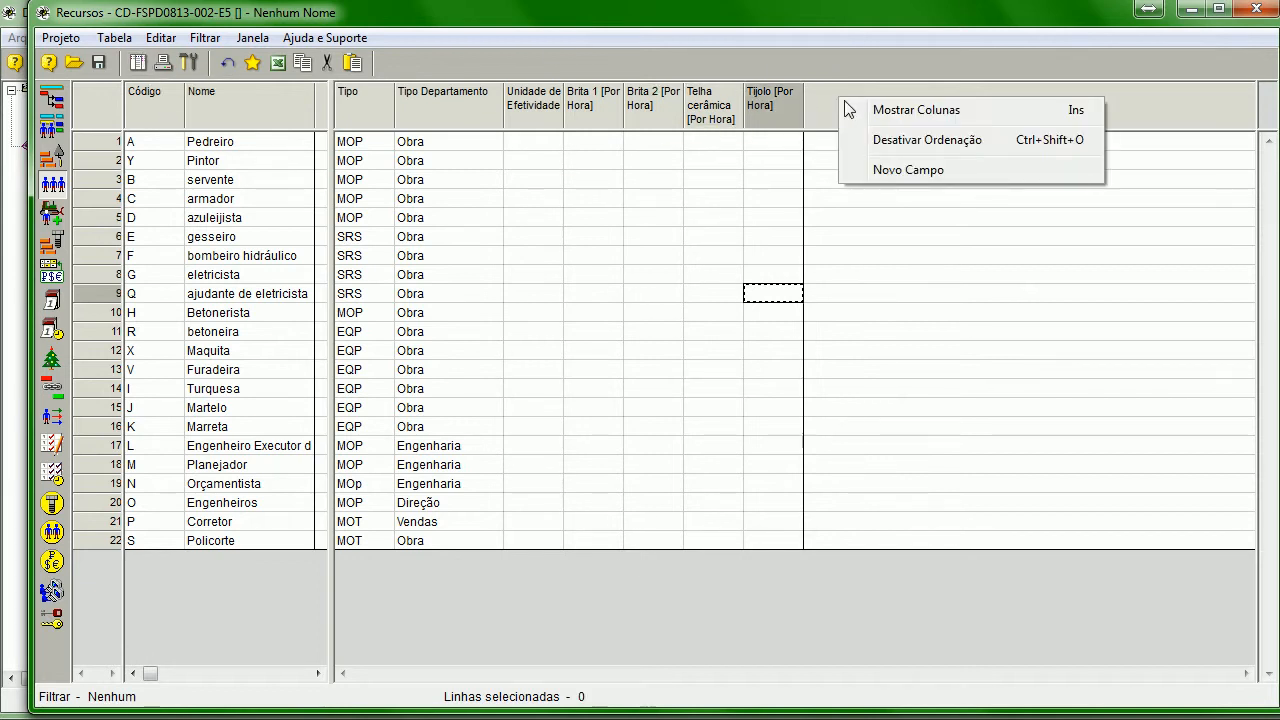
left_click(931, 117)
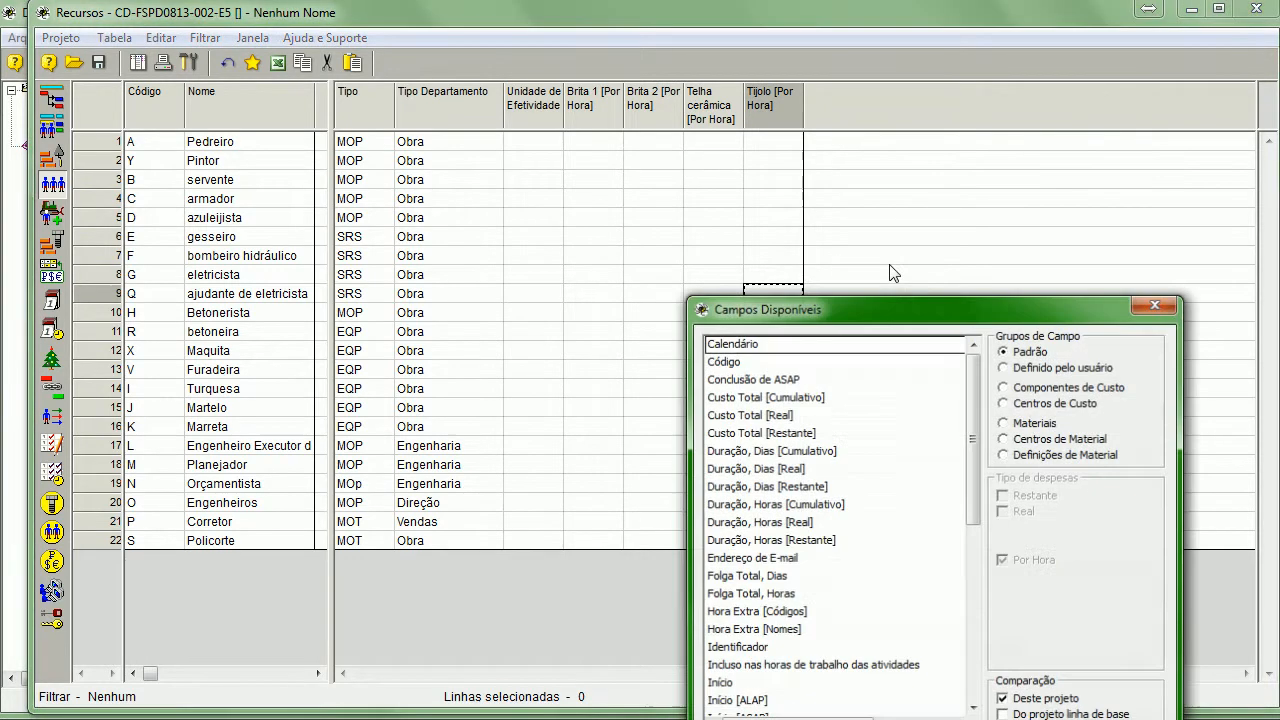
left_click_drag(890, 308, 826, 104)
left_click(962, 170)
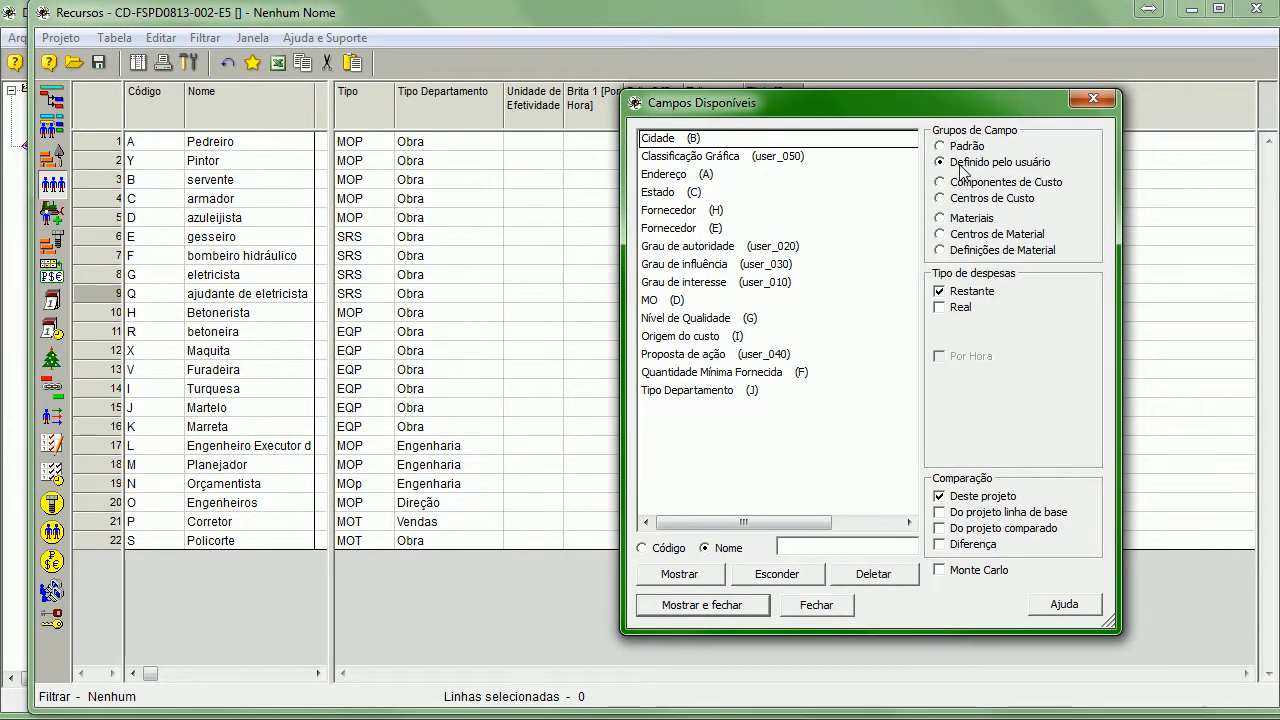
- Show the user-defined fields Endereço, Estado and MO as columns in the Recursos table
left_click(679, 178)
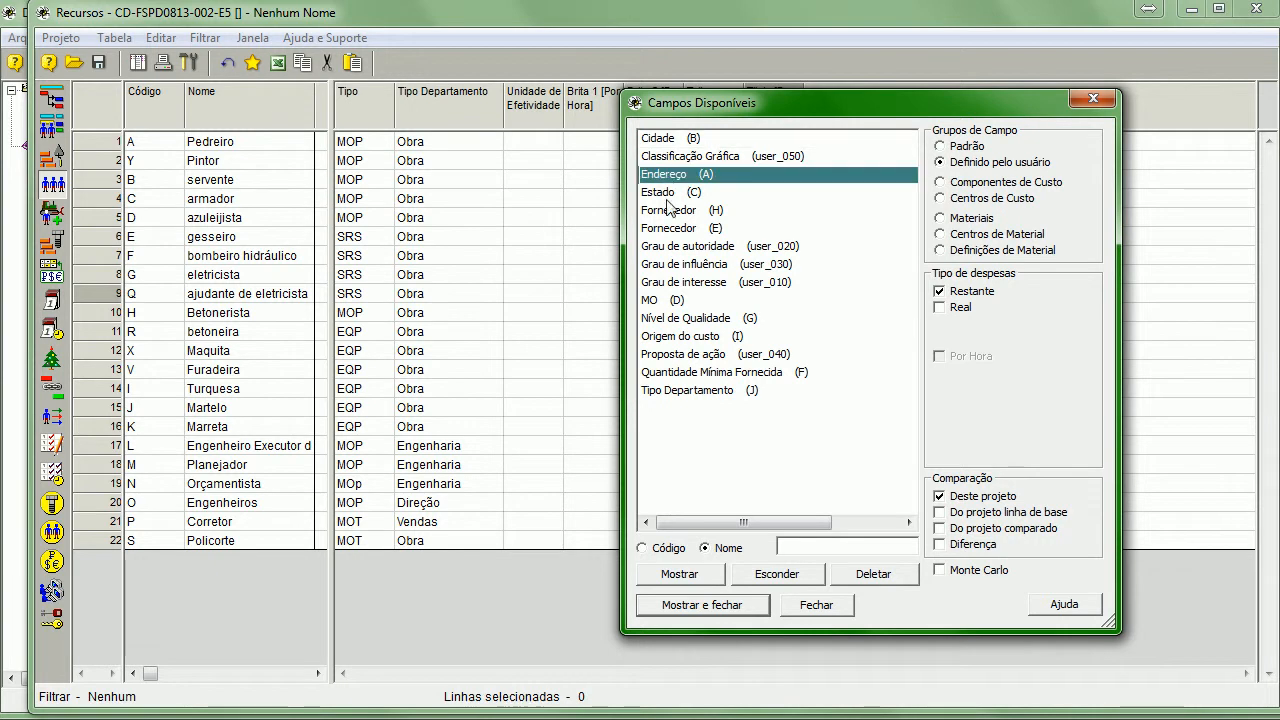
left_click(668, 195)
left_click(686, 180)
left_click(668, 192, "ctrl")
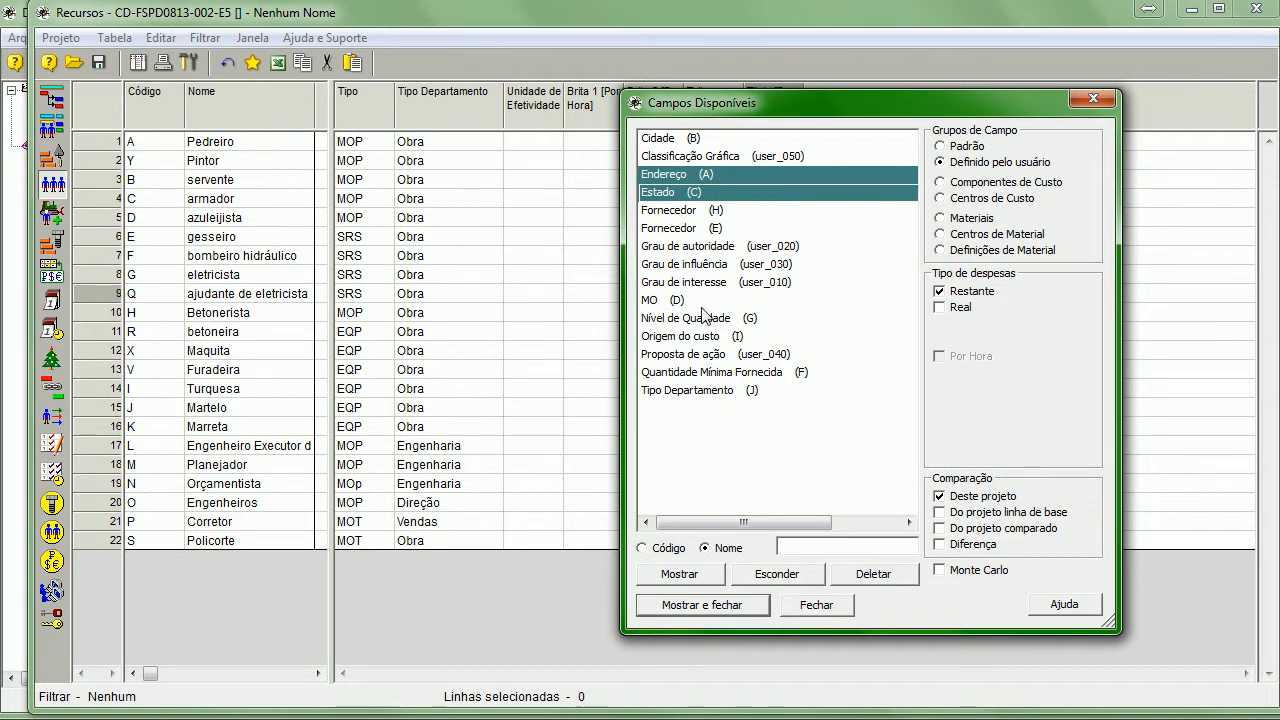
left_click(652, 300, "ctrl")
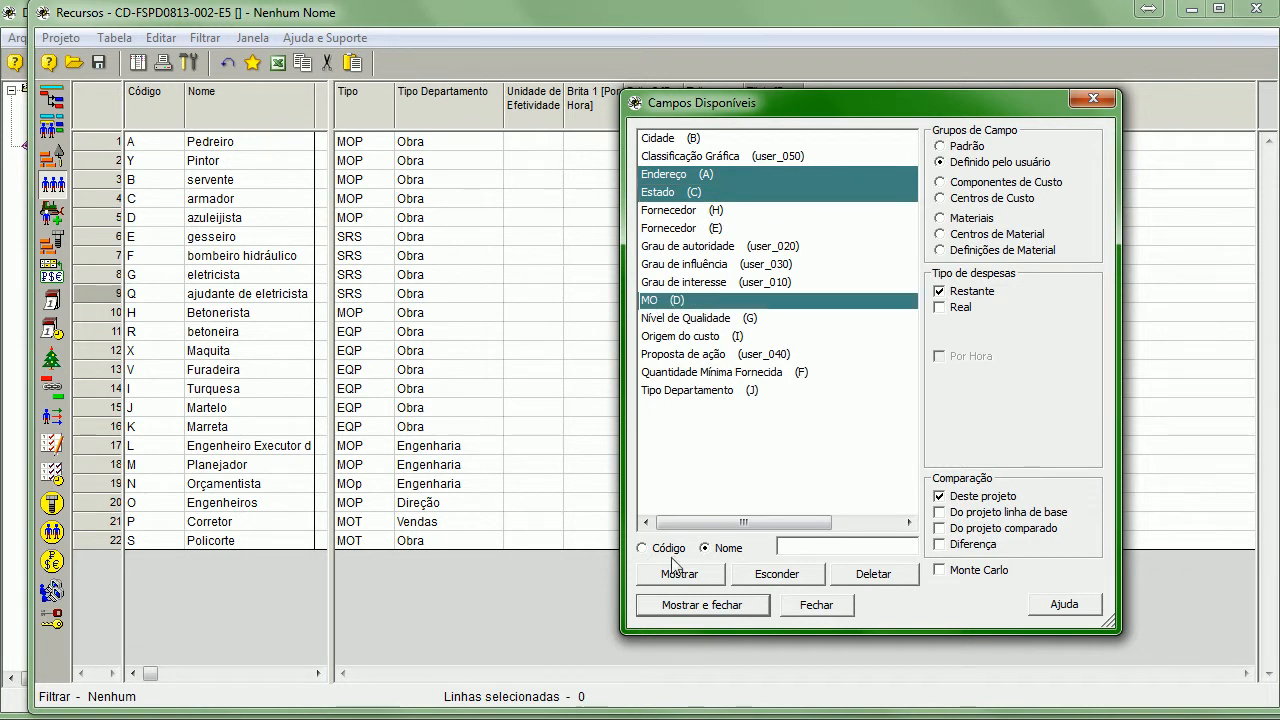
left_click(700, 604)
- Examine the values offered for servente in the MO column
left_click(1100, 180)
left_click(1122, 180)
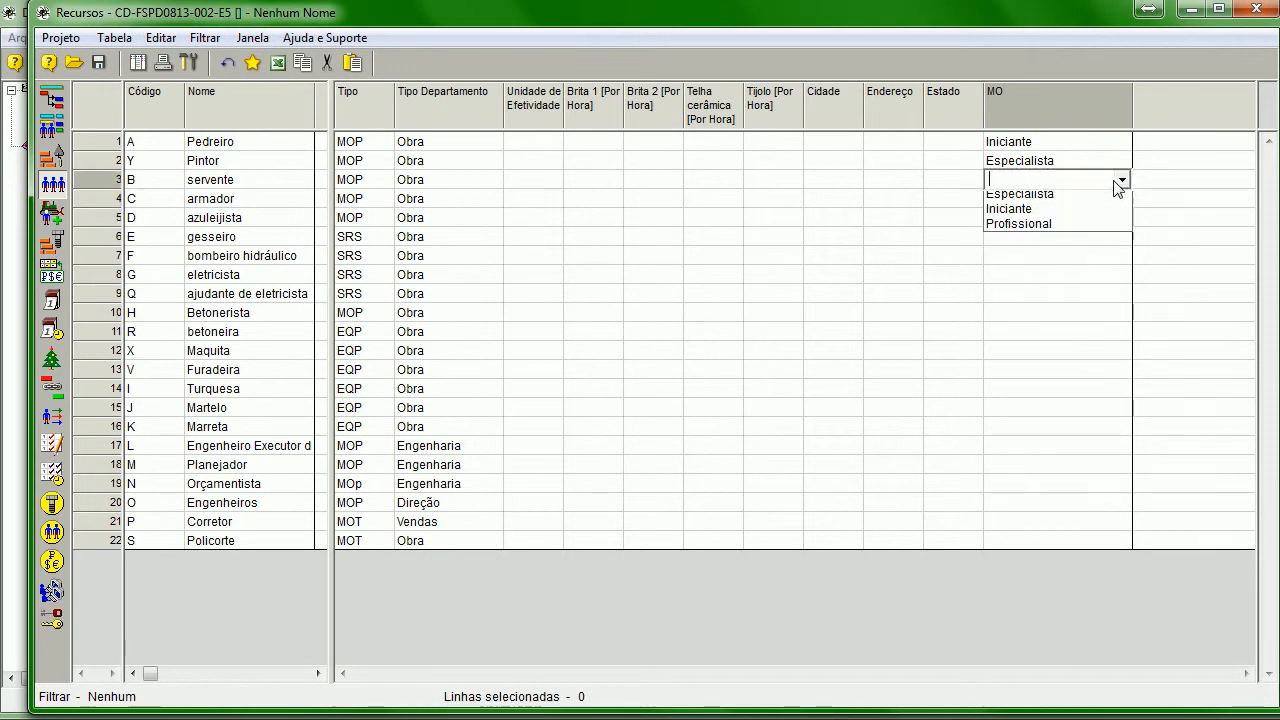
left_click(1044, 327)
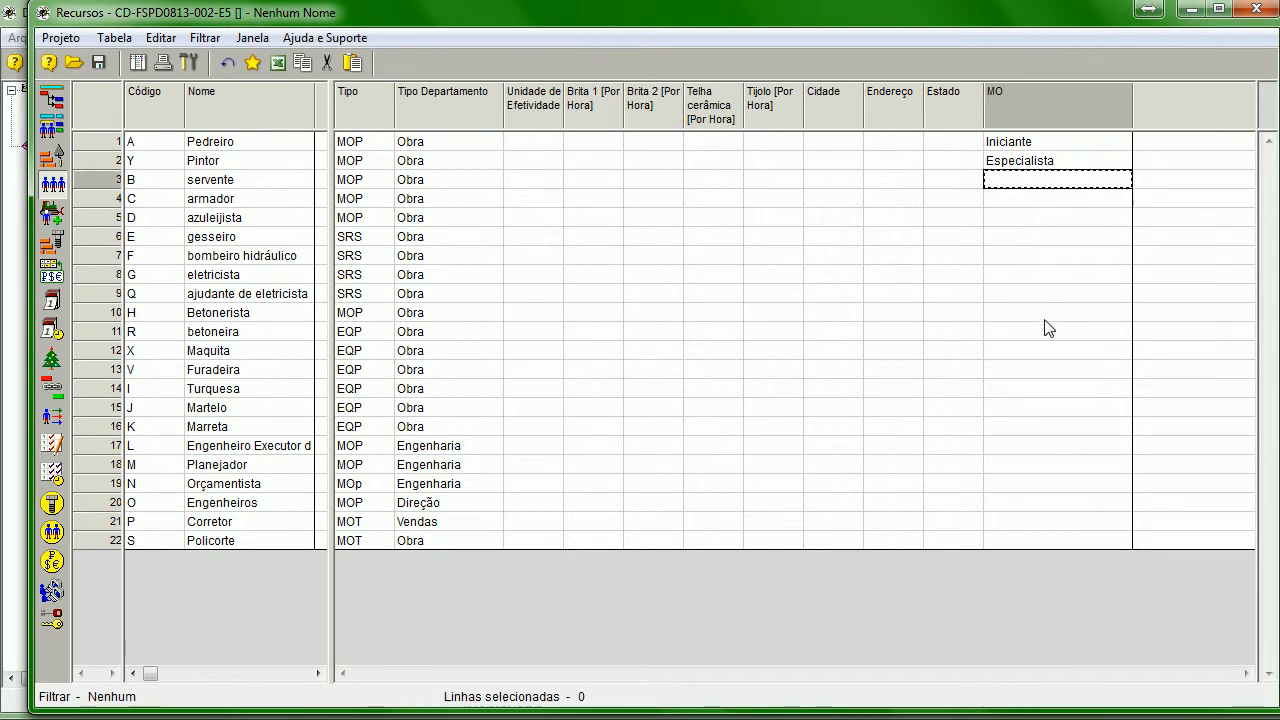
- Set the MO value of the Pintor resource to Iniciante
left_click(1044, 163)
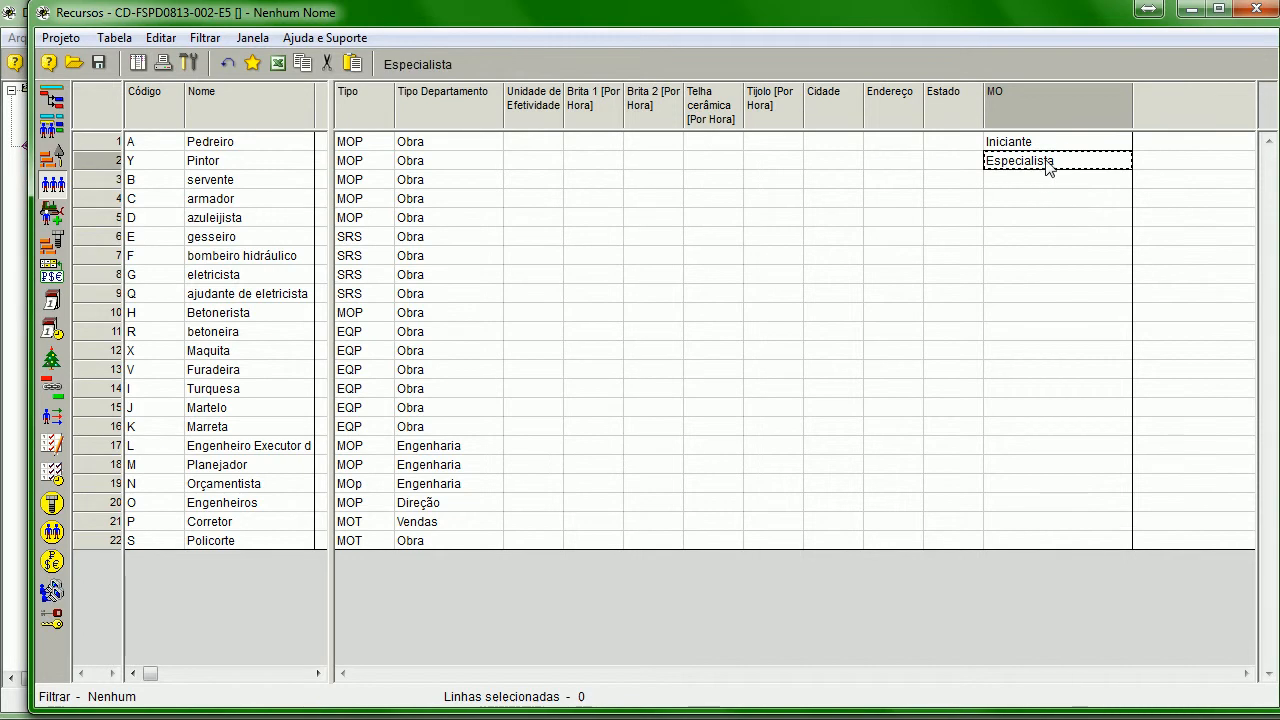
left_click(1122, 160)
left_click(1032, 184)
left_click(1075, 161)
left_click(1122, 161)
left_click(1040, 210)
- Delete the blank entry from the MO field's enumerated values and check the value list offered for Pintor
right_click(1040, 113)
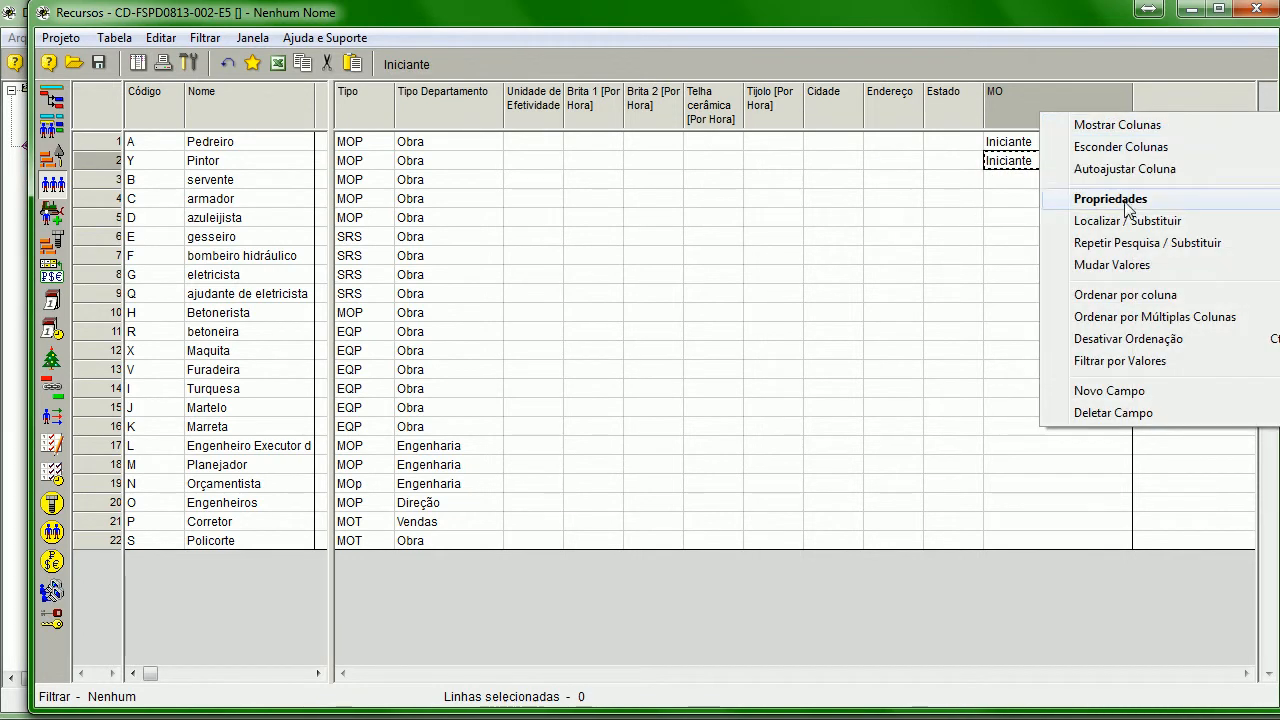
left_click(1110, 199)
left_click(415, 288)
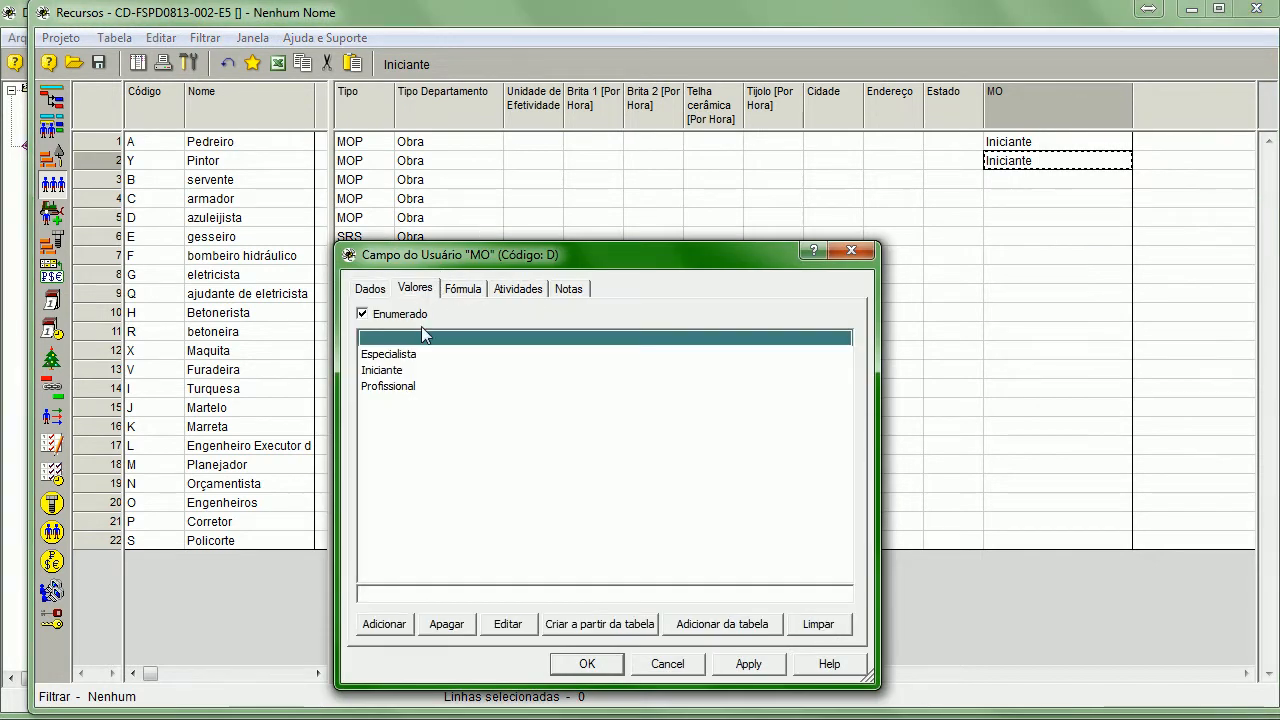
left_click(463, 625)
left_click(590, 664)
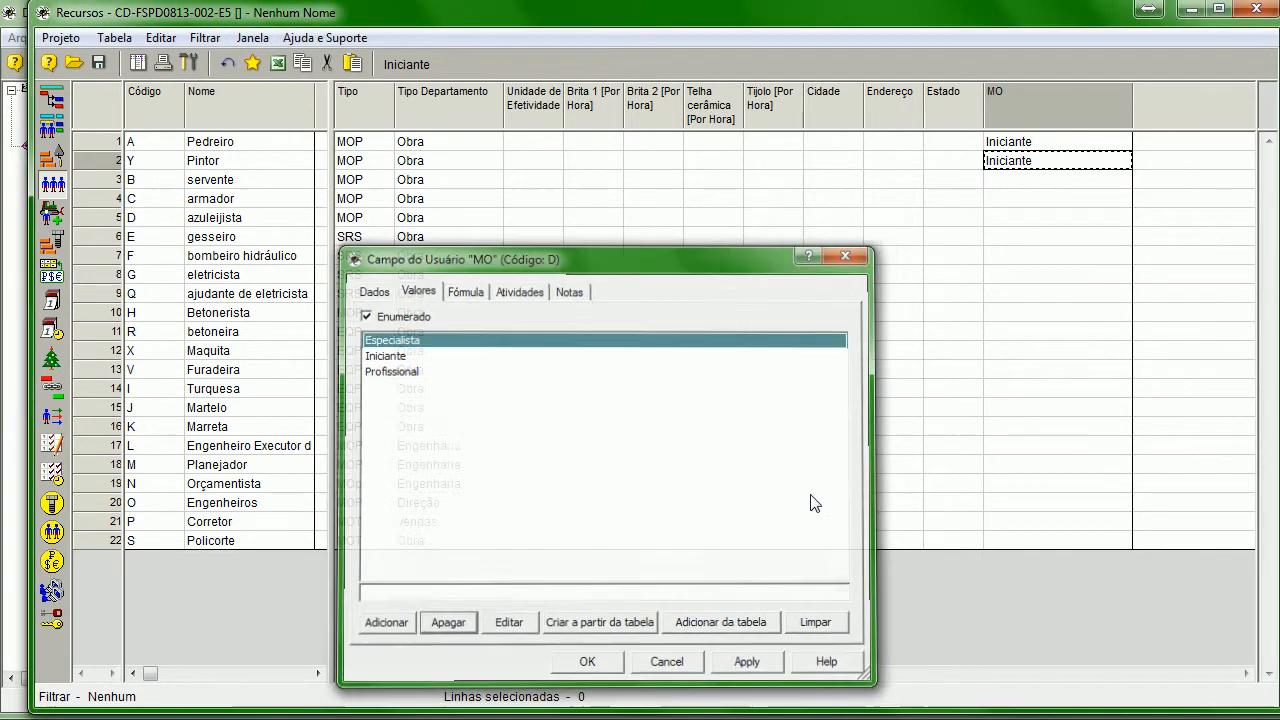
left_click(1122, 166)
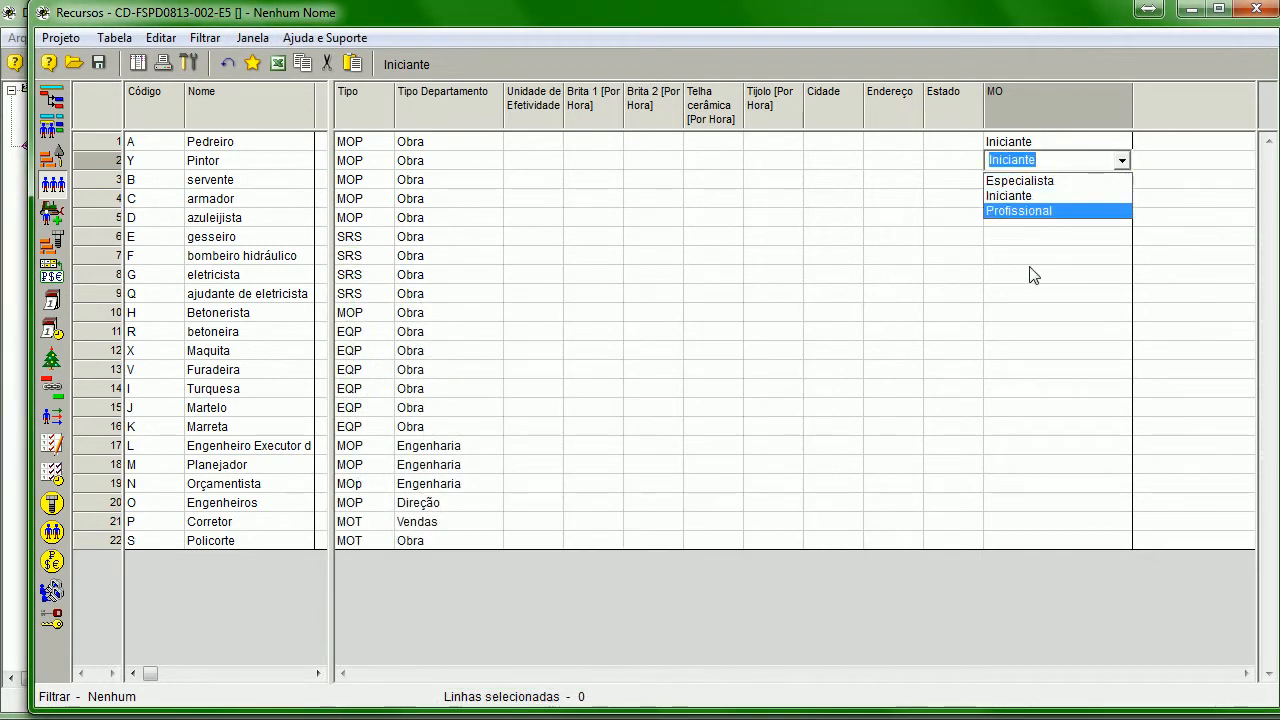
left_click(1090, 267)
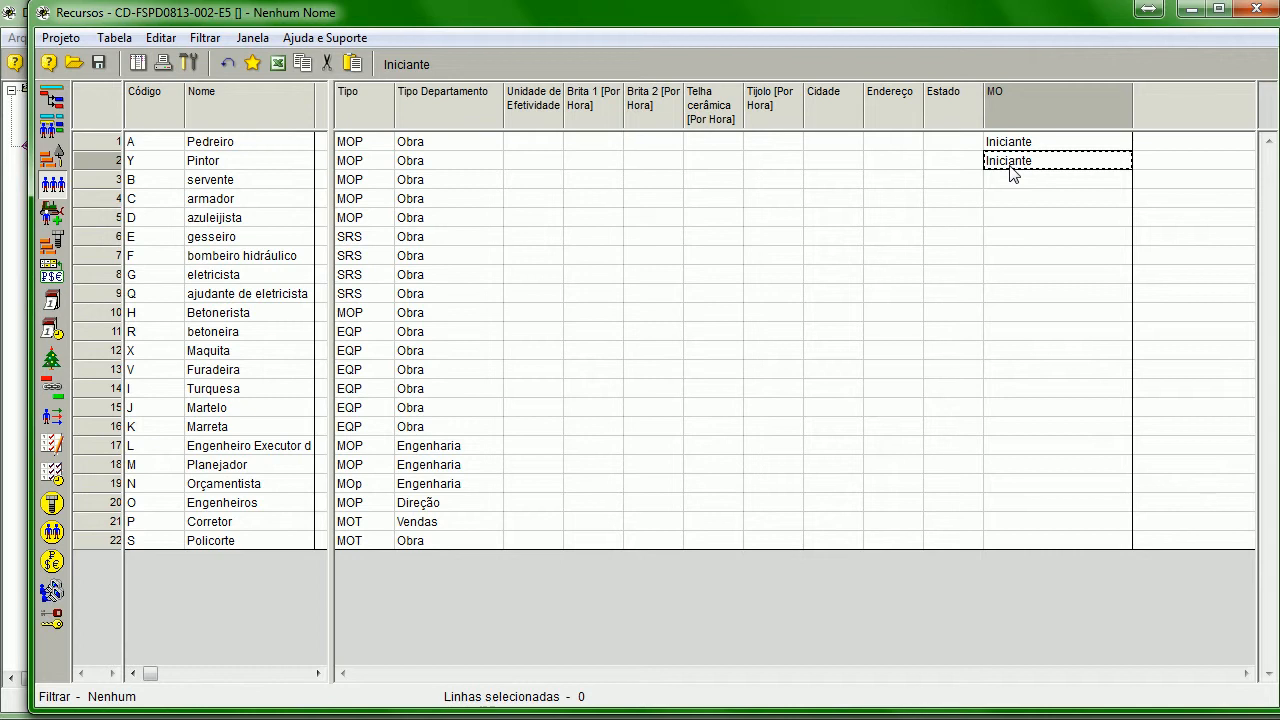
- View the general data settings of the MO user field and close its properties
right_click(1015, 96)
left_click(998, 88)
double_click(998, 88)
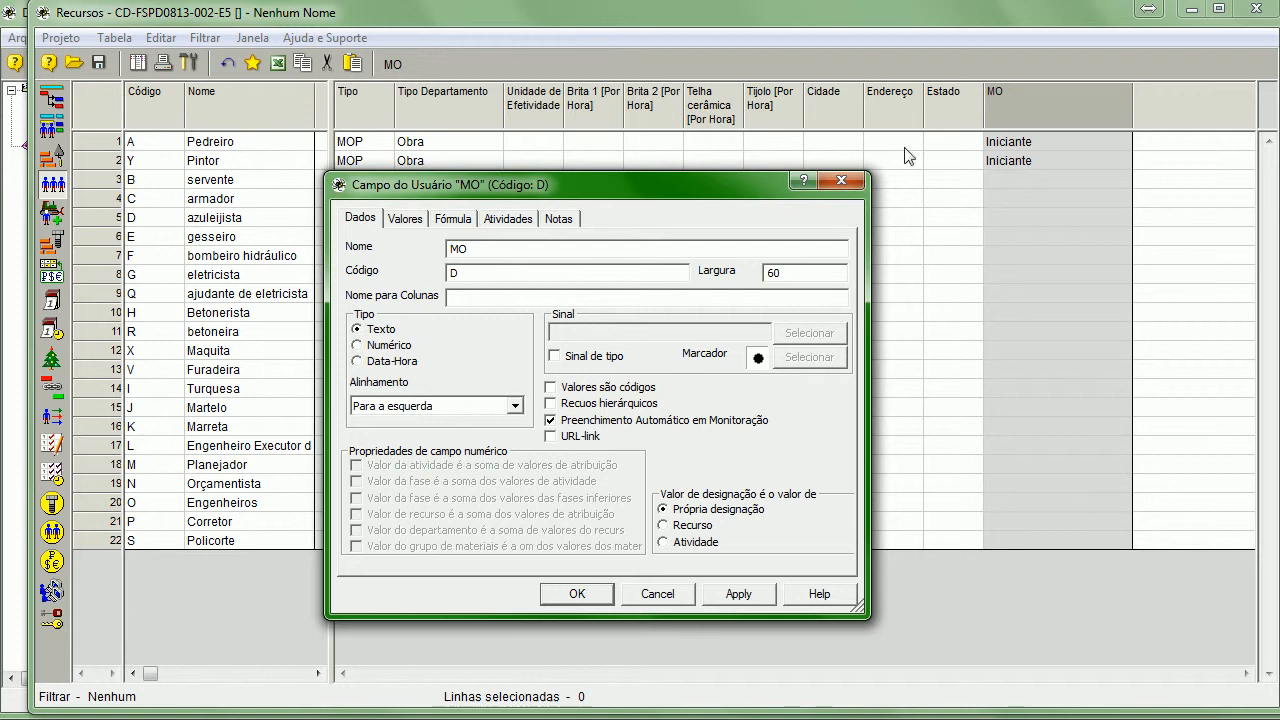
left_click(841, 180)
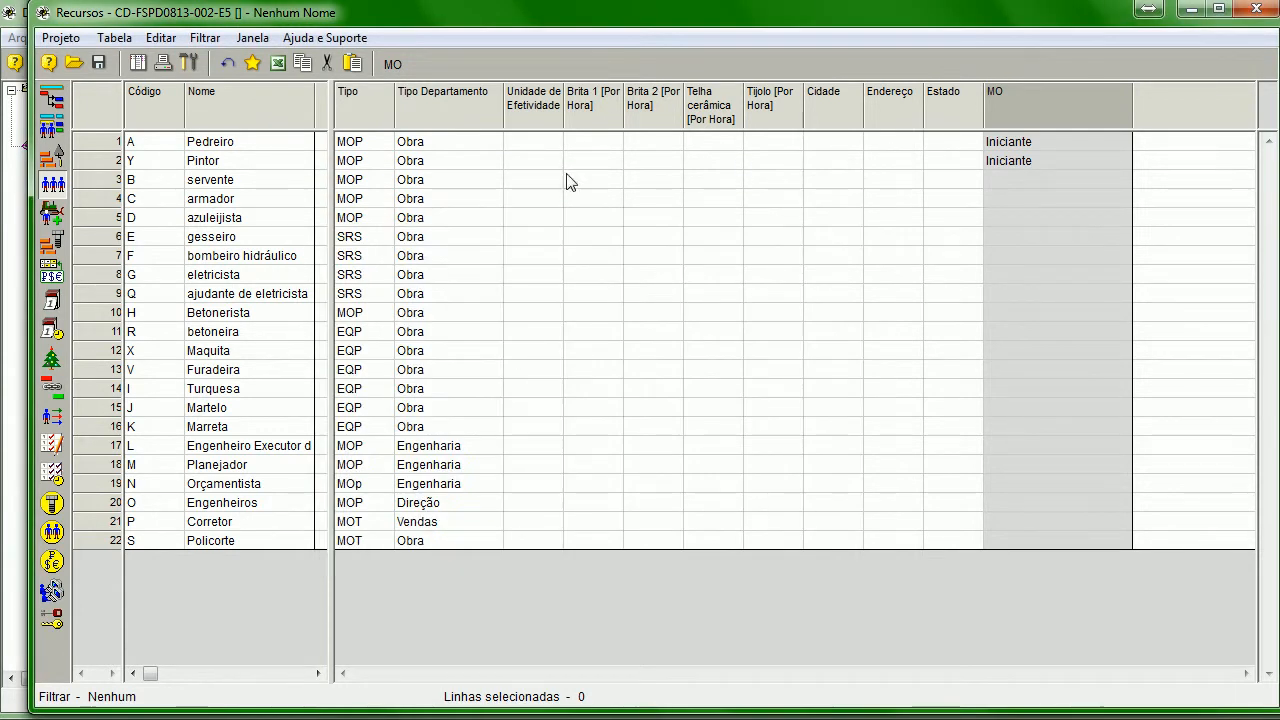
- Widen the Tipo column and shift the pane divider to the end of the Nome column
left_click_drag(332, 211, 358, 212)
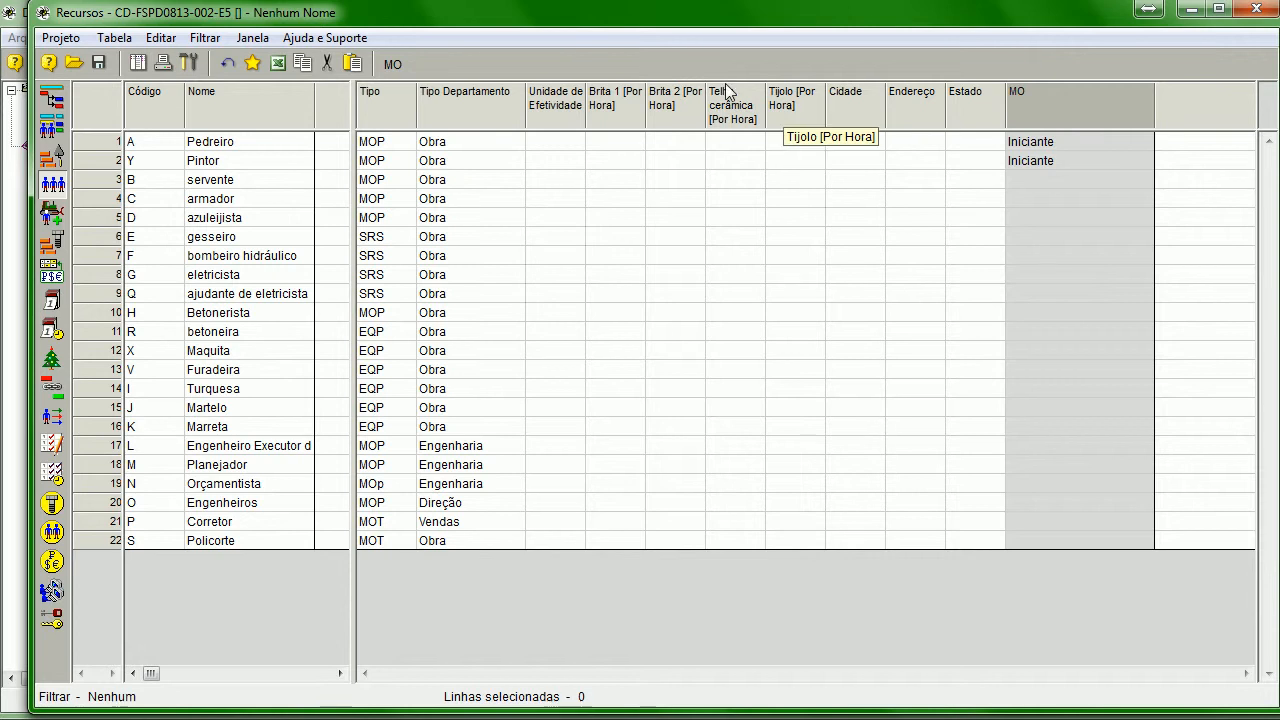
left_click_drag(414, 107, 451, 109)
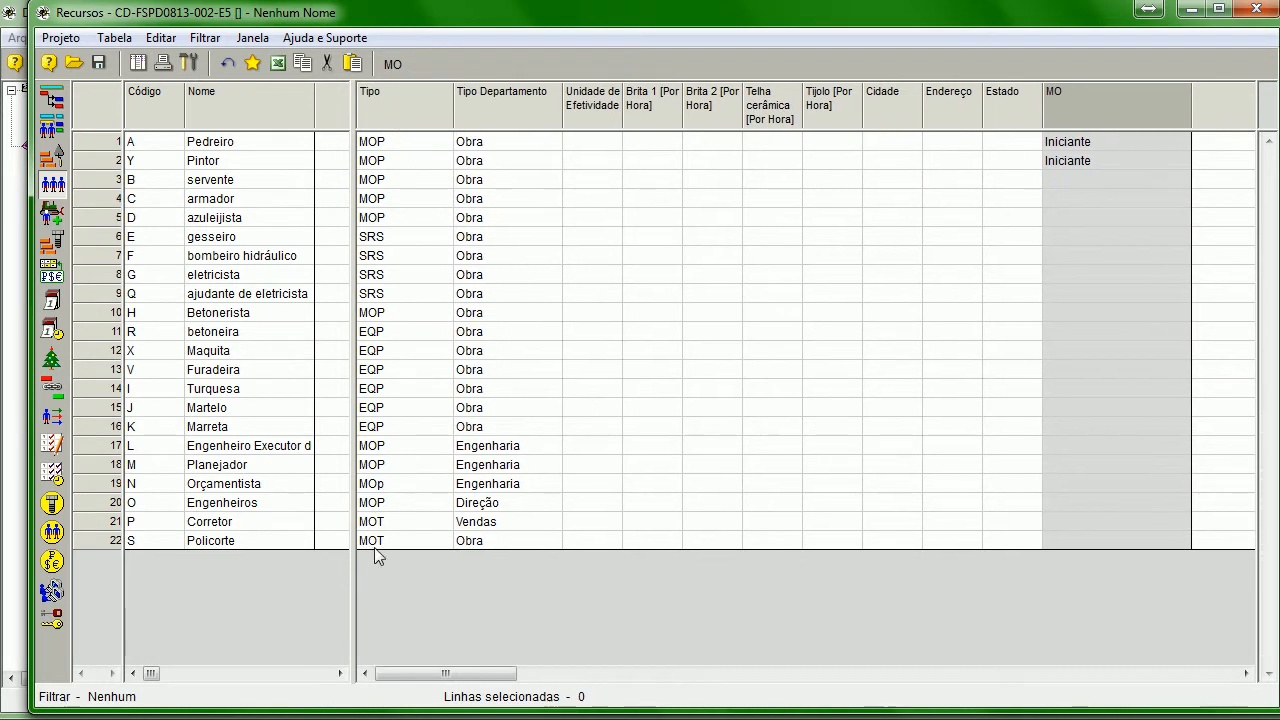
left_click_drag(352, 206, 314, 206)
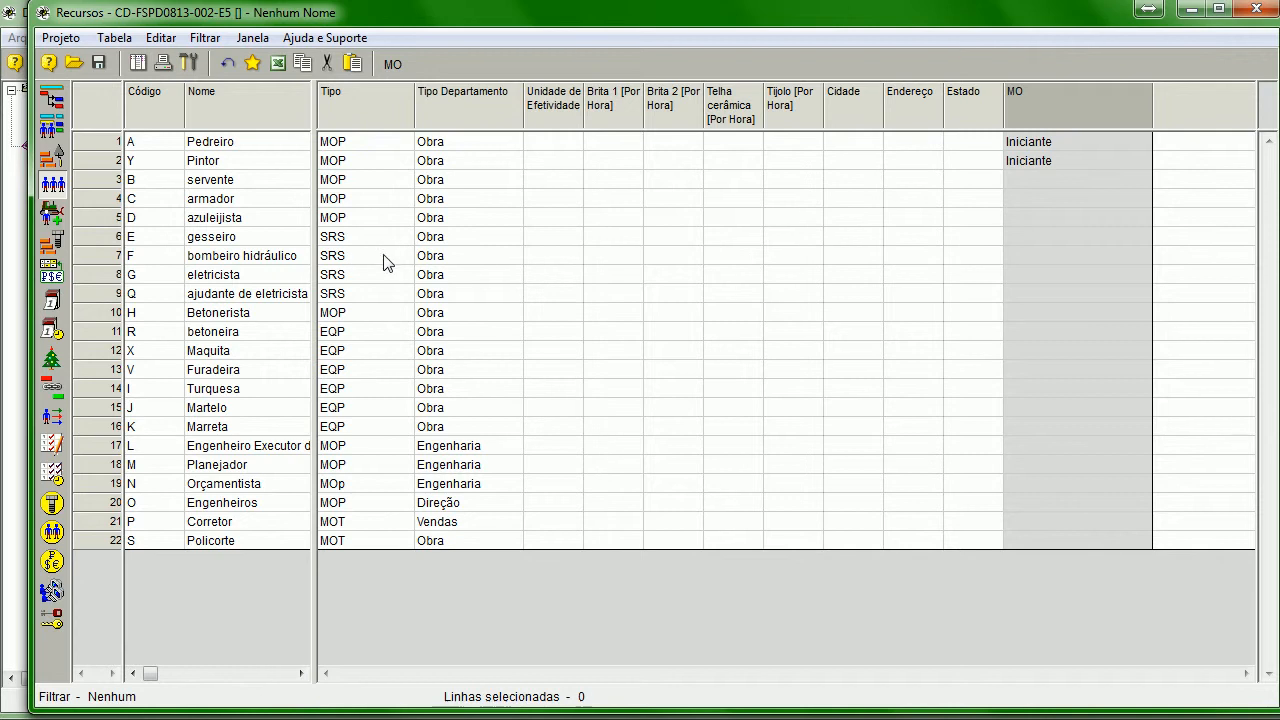
- Display the Gantt de Recurso with the structure OBS por tipo de recurso and review how resources are grouped
left_click(59, 124)
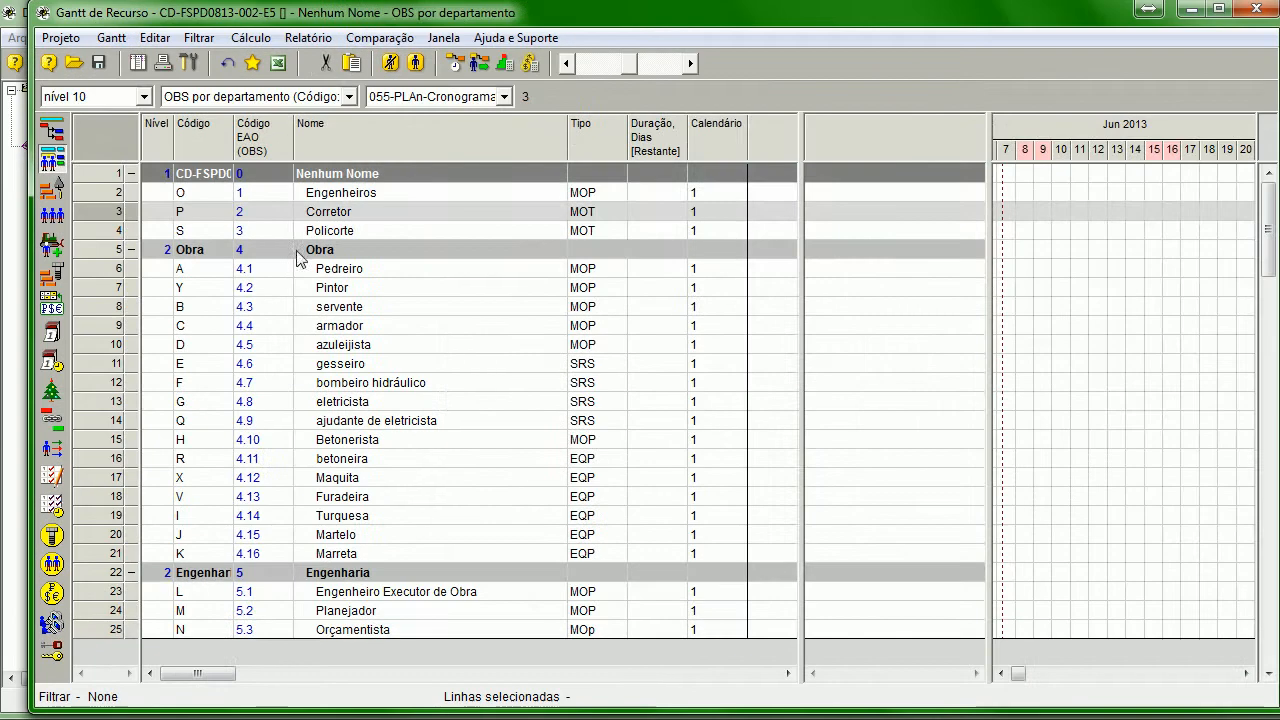
left_click(256, 100)
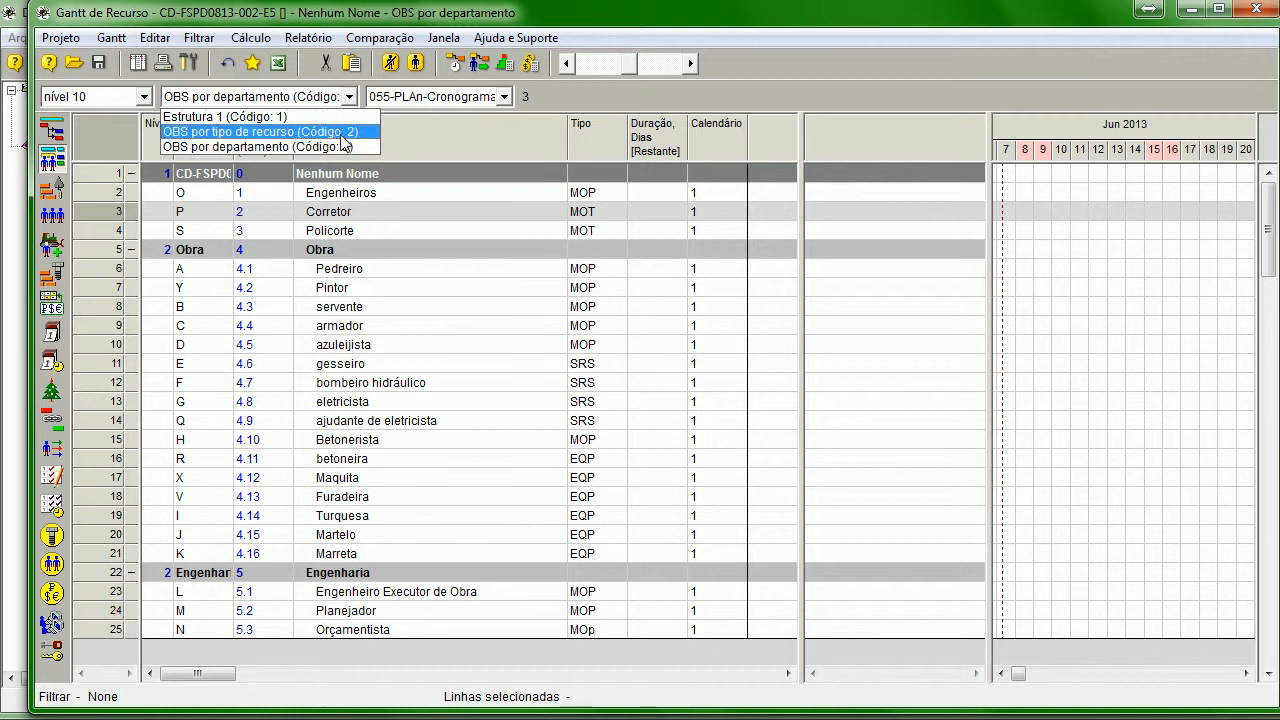
left_click(342, 132)
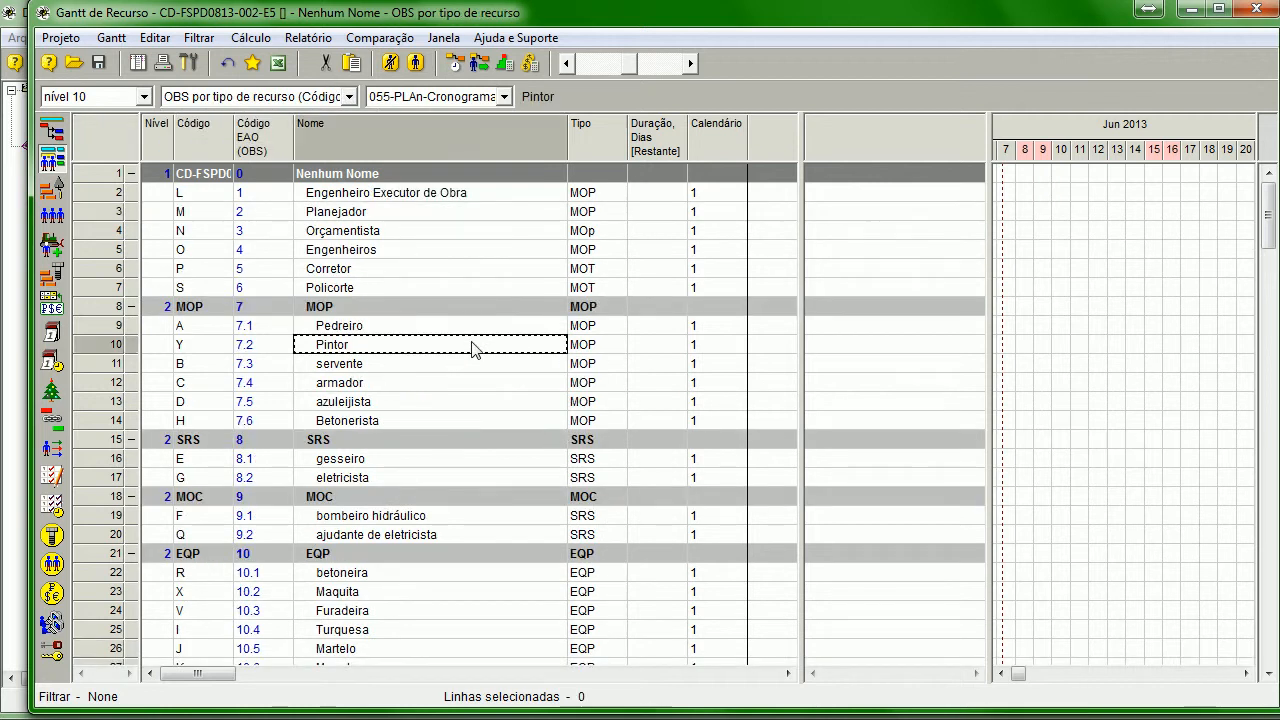
left_click(474, 346)
scroll(467, 362, "down", 2)
scroll(440, 572, "up", 2)
left_click(584, 232)
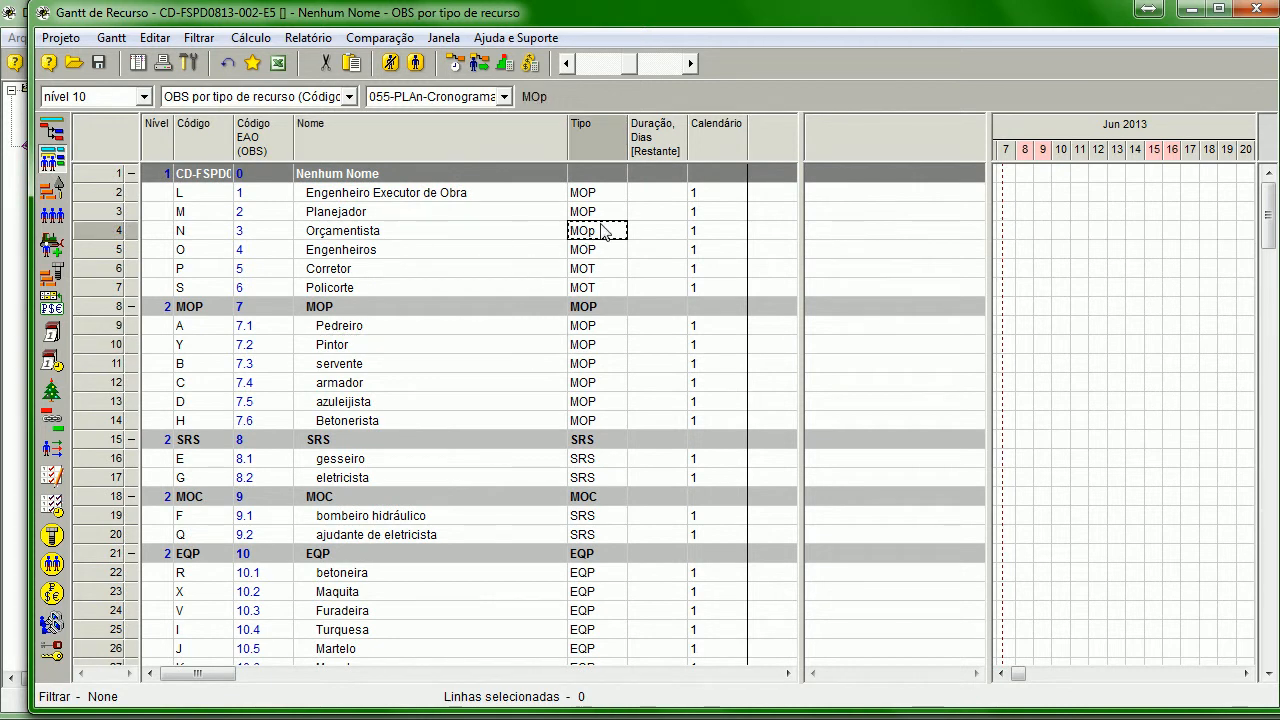
- Update the OBS por tipo de recurso structure by codes, using the Tipo field as code
left_click(45, 38)
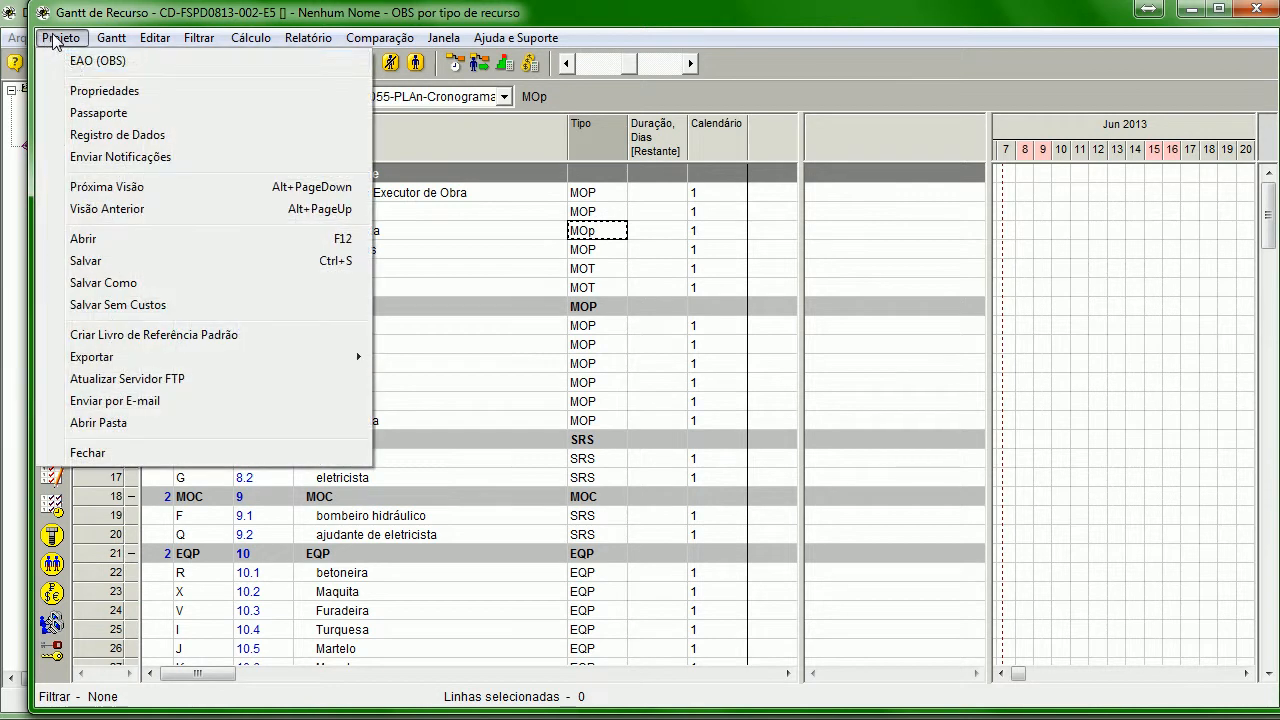
left_click(76, 63)
left_click(474, 281)
left_click(455, 262)
left_click(637, 426)
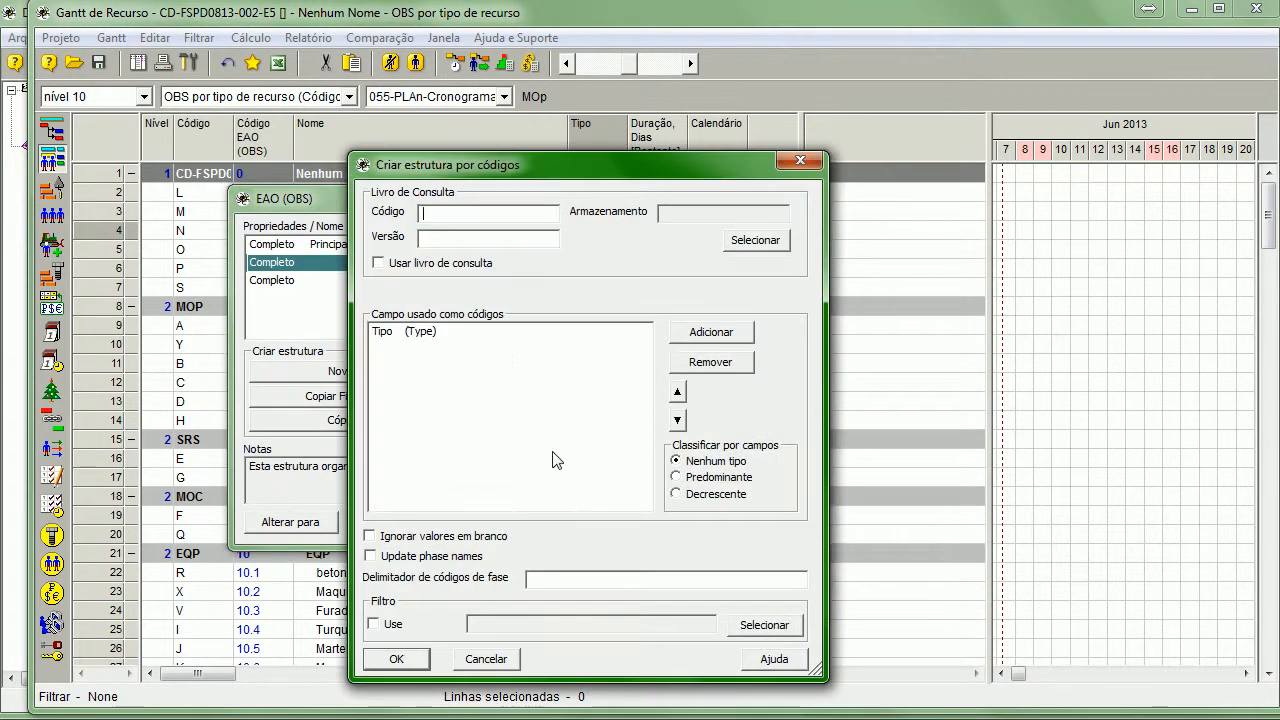
left_click(395, 659)
left_click_drag(440, 198, 367, 285)
left_click(613, 285)
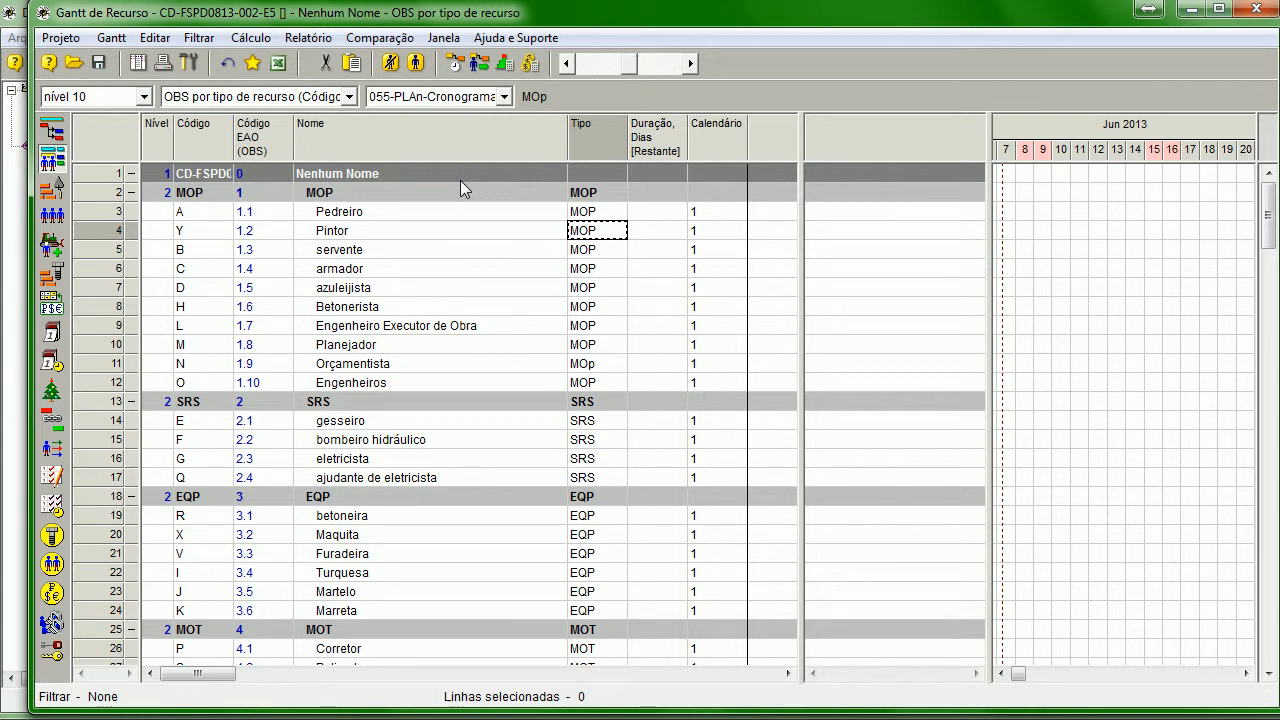
- Return to the Recursos table and check the selectable Tipo values for Pedreiro
left_click(54, 216)
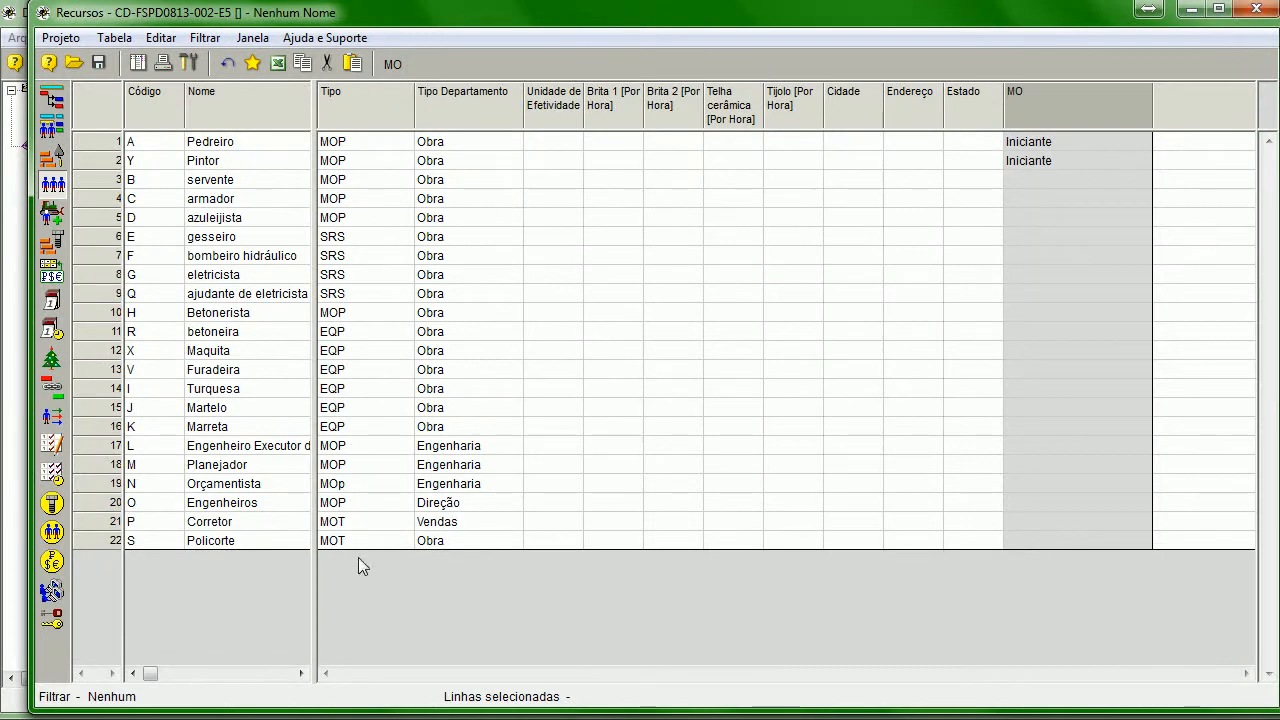
left_click(368, 237)
left_click(382, 142)
left_click(386, 142)
left_click(406, 145)
left_click(361, 409)
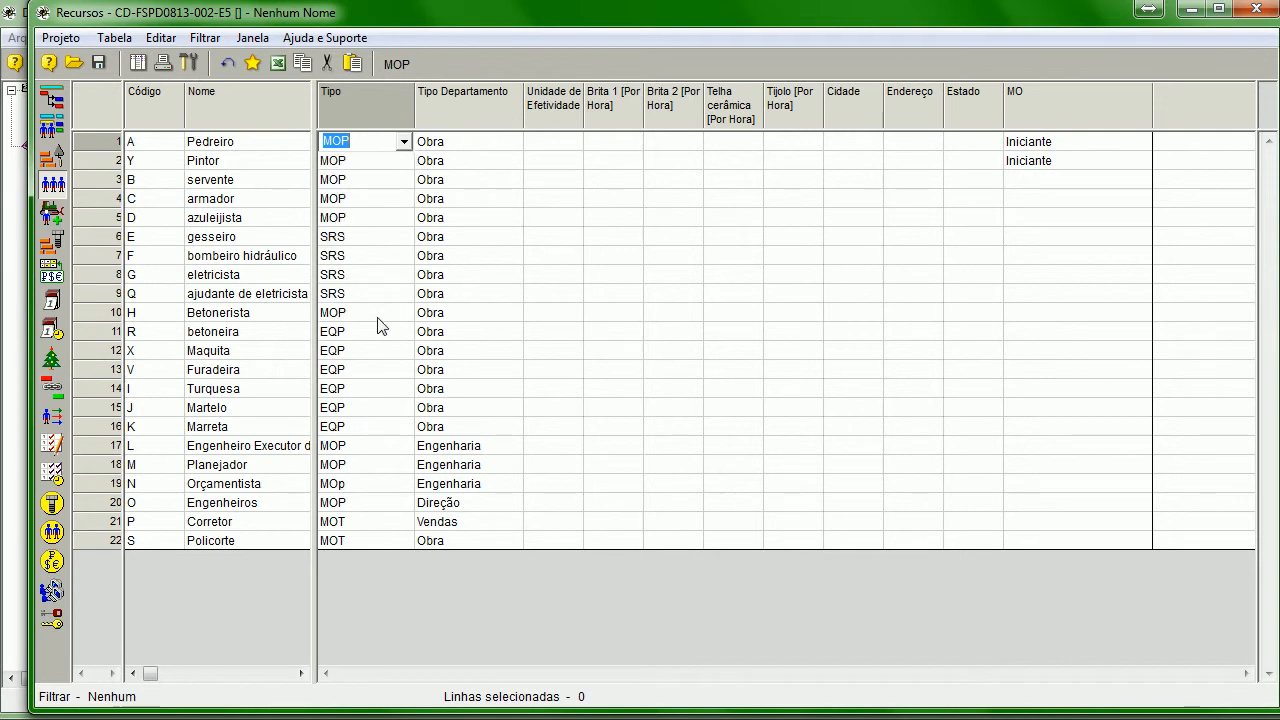
- Set the Tipo of the Corretor resource to "Tipo Extra"
left_click(352, 522)
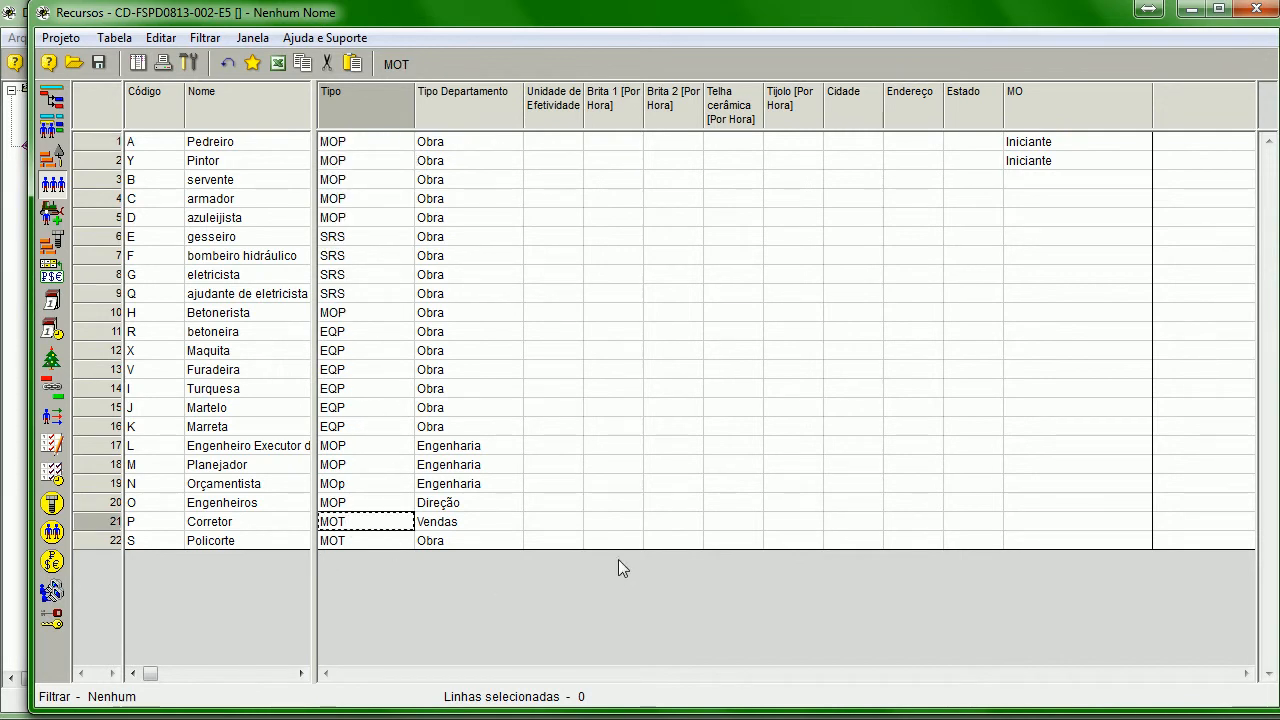
type("Tipo Extra")
key("Return")
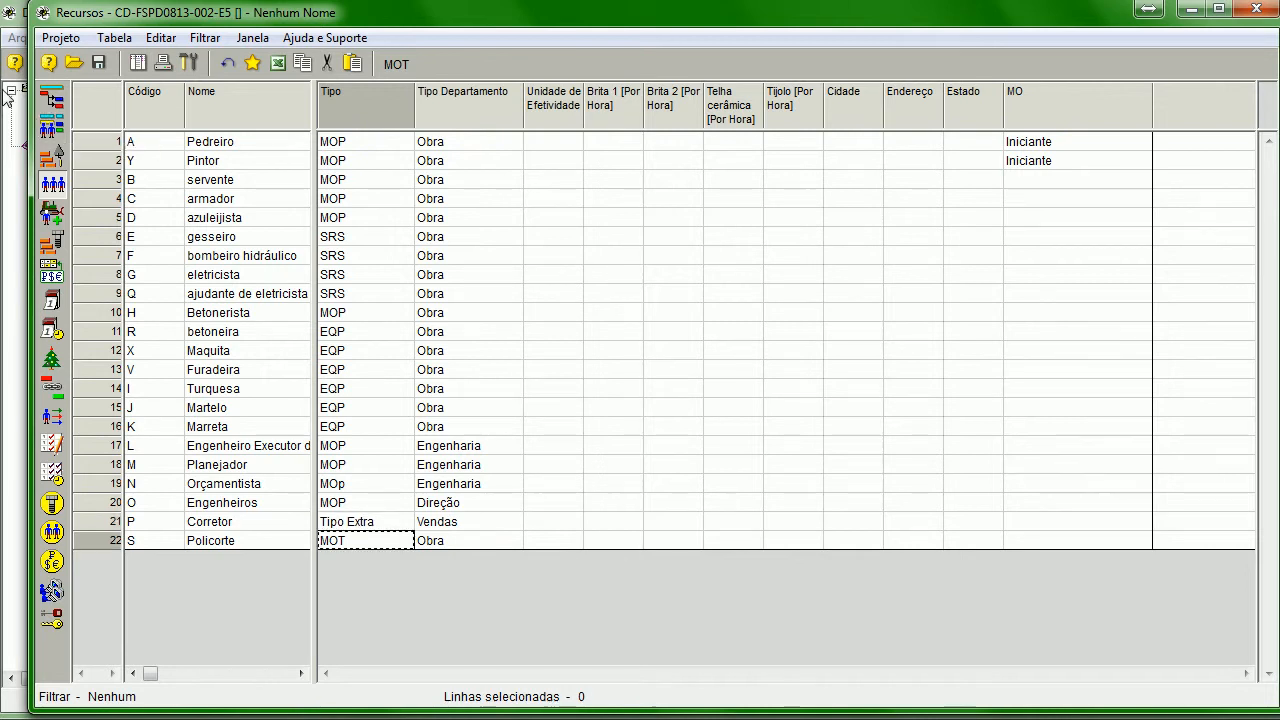
- Display the Gantt de Recurso and check under which type group Corretor is placed
left_click(52, 127)
left_click(606, 403)
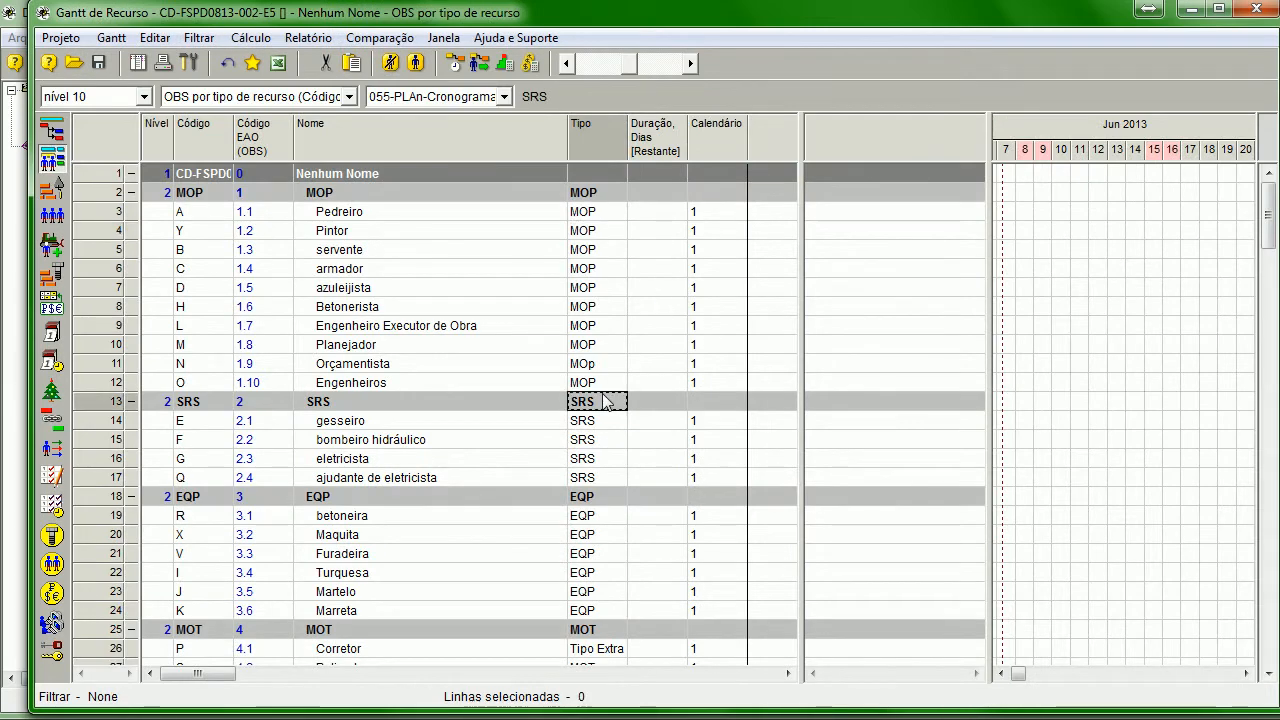
scroll(606, 403, "down", 2)
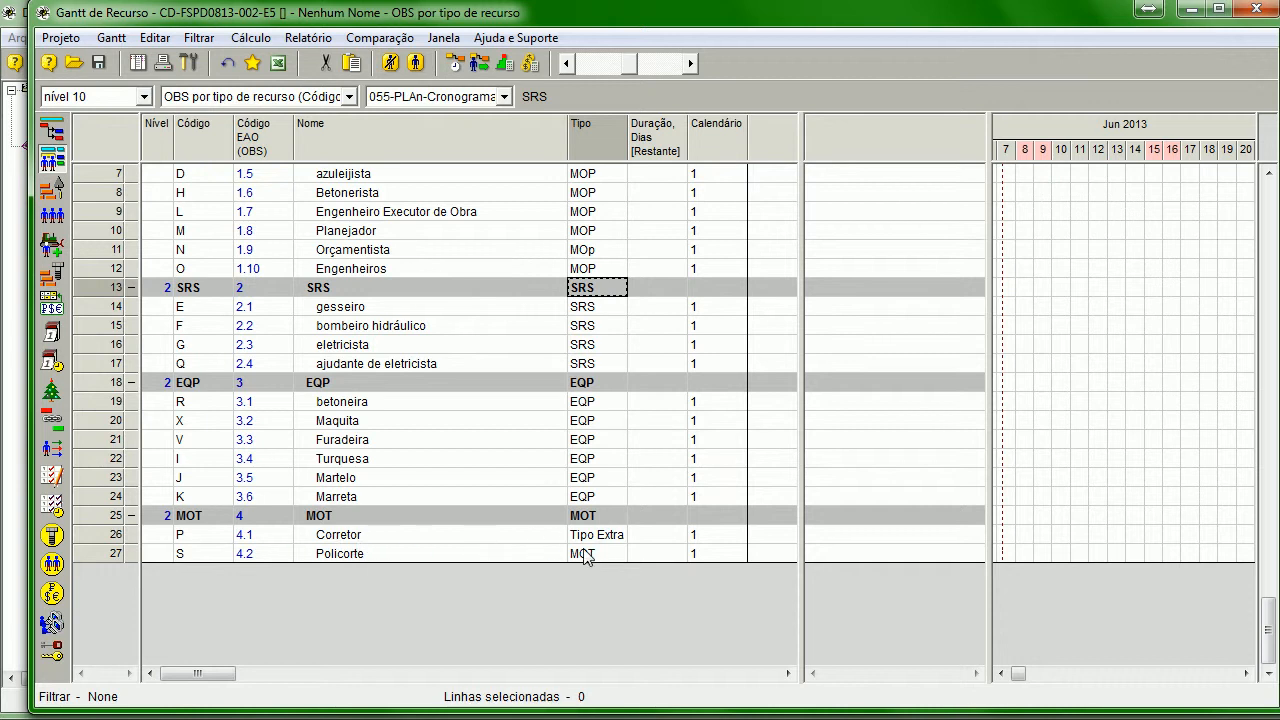
- Update OBS por tipo de recurso by codes again to regroup the resources by their current Tipo values
left_click(61, 37)
left_click(80, 61)
left_click_drag(342, 276, 351, 231)
left_click(557, 476)
left_click(402, 657)
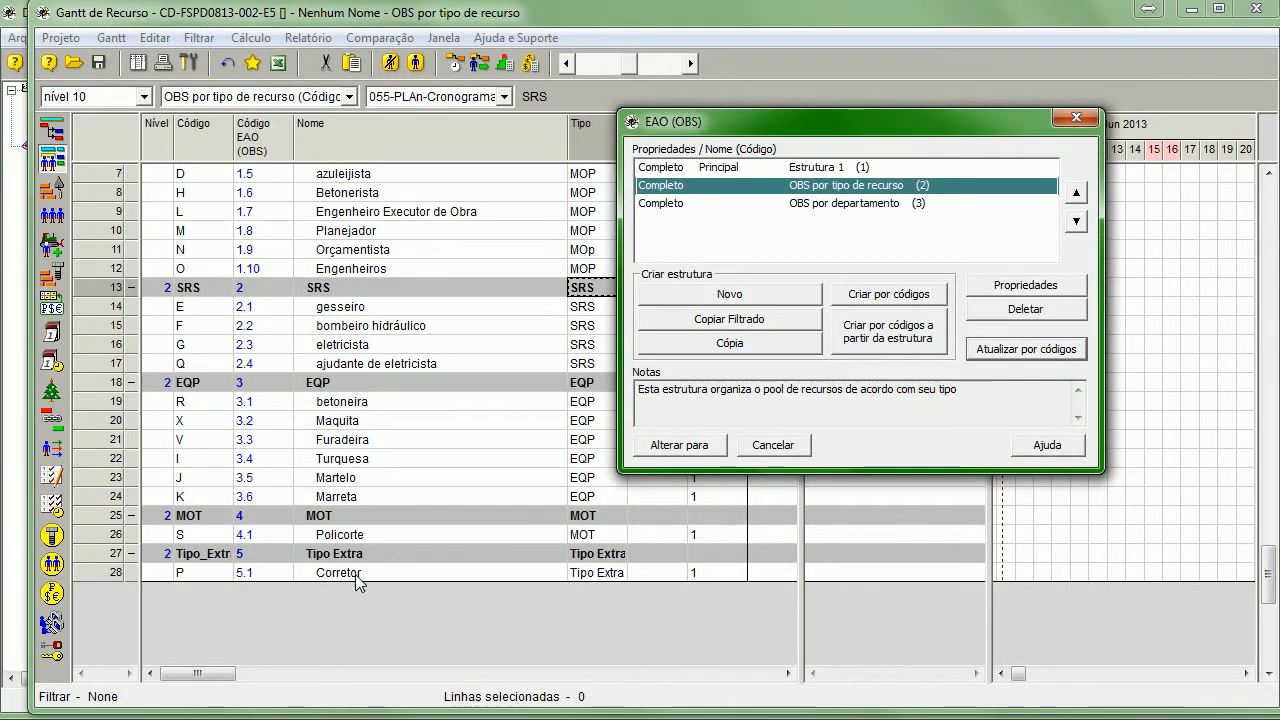
- View the properties of the OBS por tipo de recurso structure, close the EAO (OBS) list and review the grouping
left_click_drag(823, 115, 349, 127)
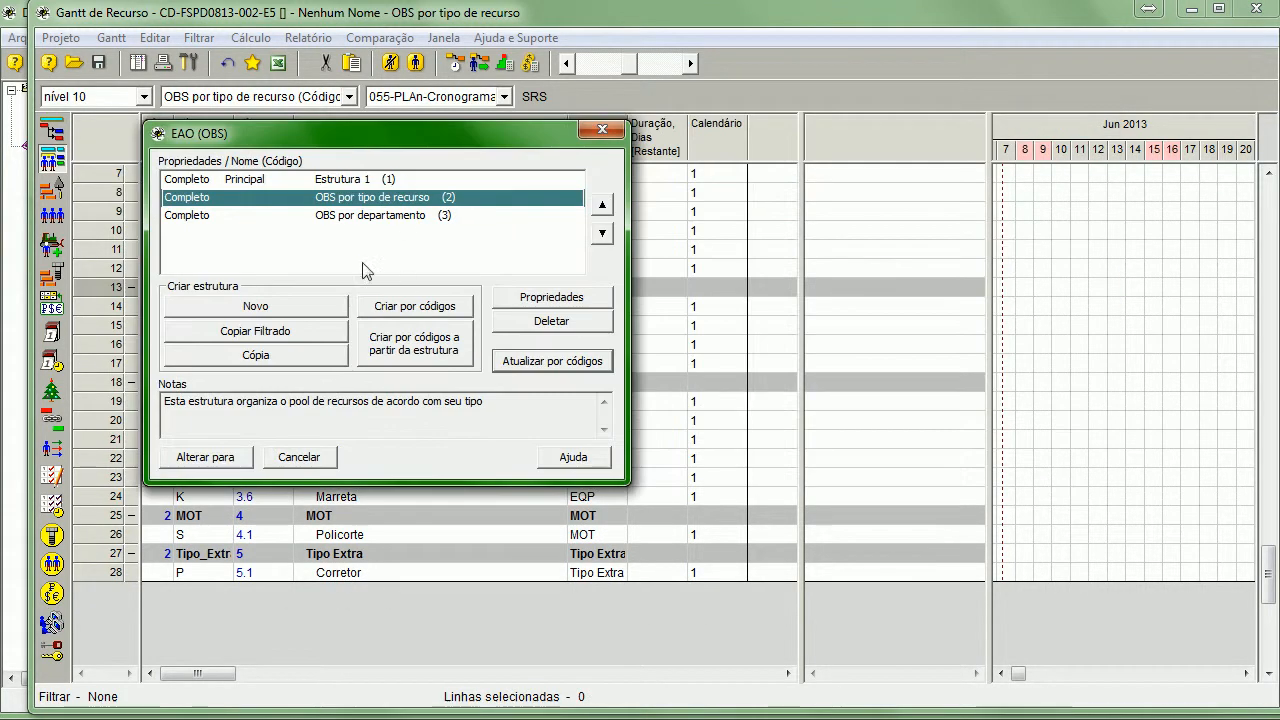
left_click(566, 298)
left_click_drag(790, 312, 527, 254)
left_click(706, 241)
left_click(603, 131)
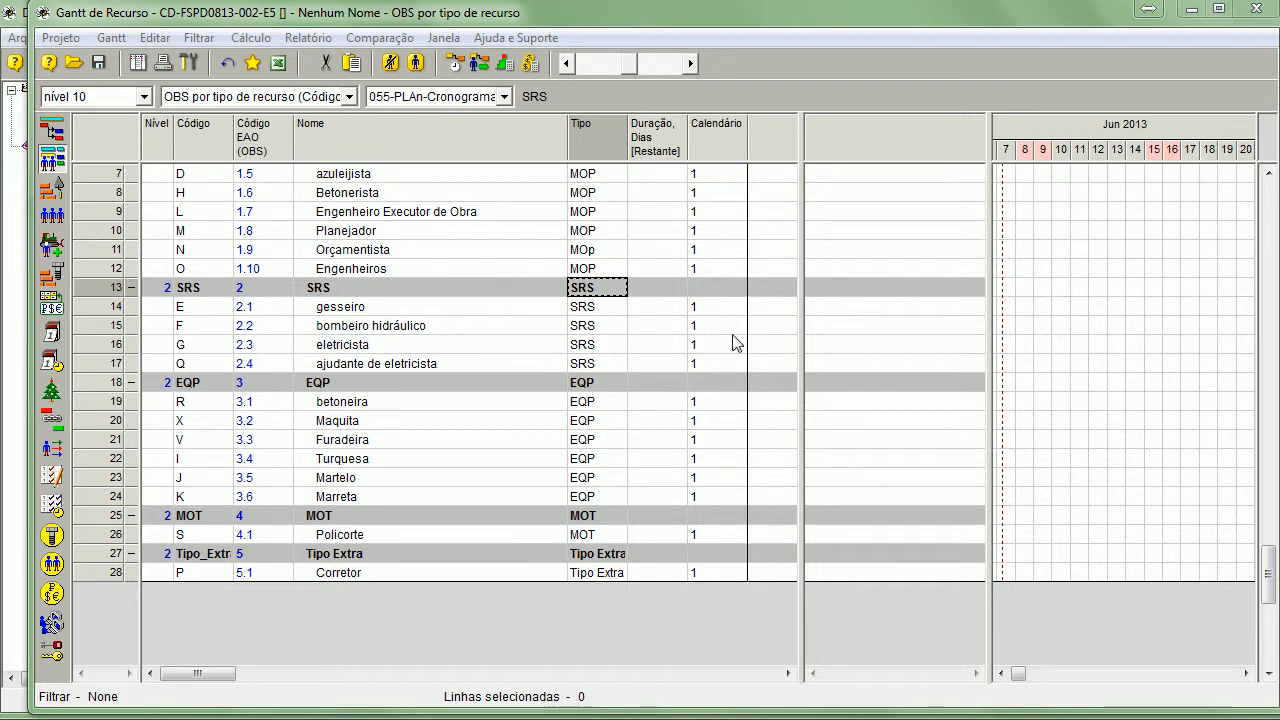
left_click(430, 420)
scroll(449, 411, "up", 2)
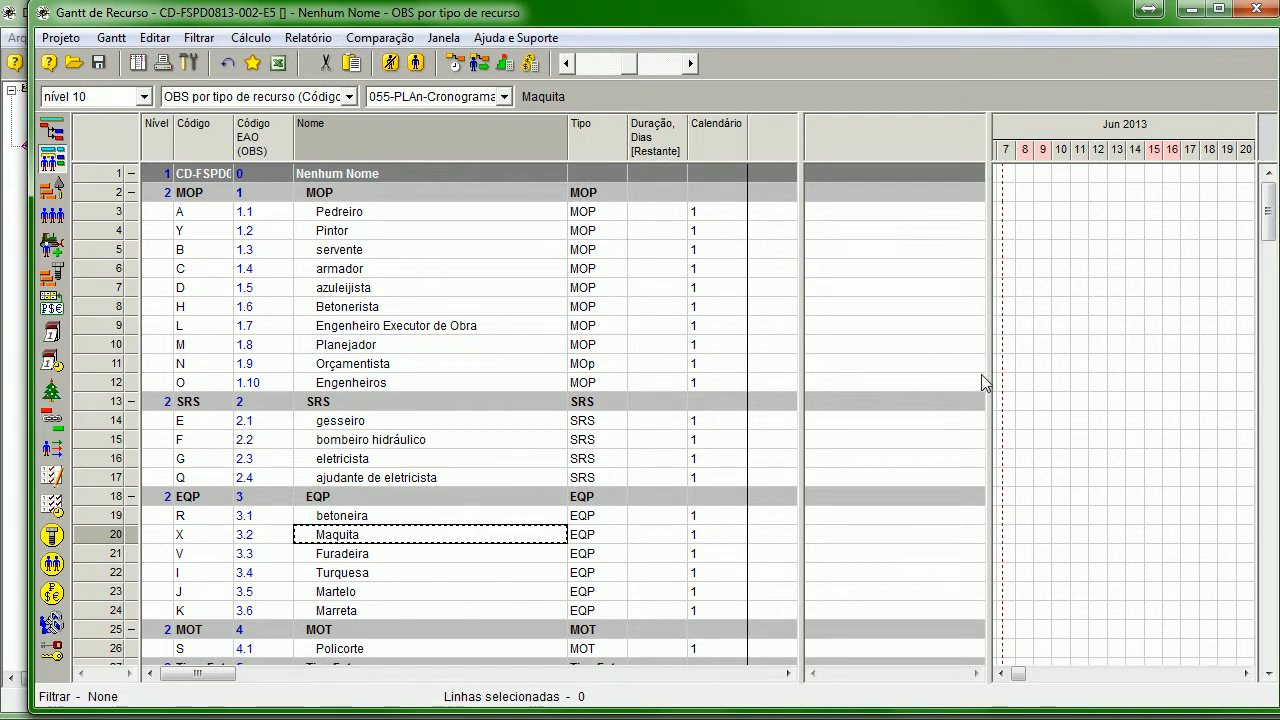
- Display the user-defined fields Fornecedor (H), Nível de Qualidade (G) and Quantidade Mínima Fornecida (F) as columns in the Materiais table
left_click(51, 270)
left_click_drag(421, 246, 446, 283)
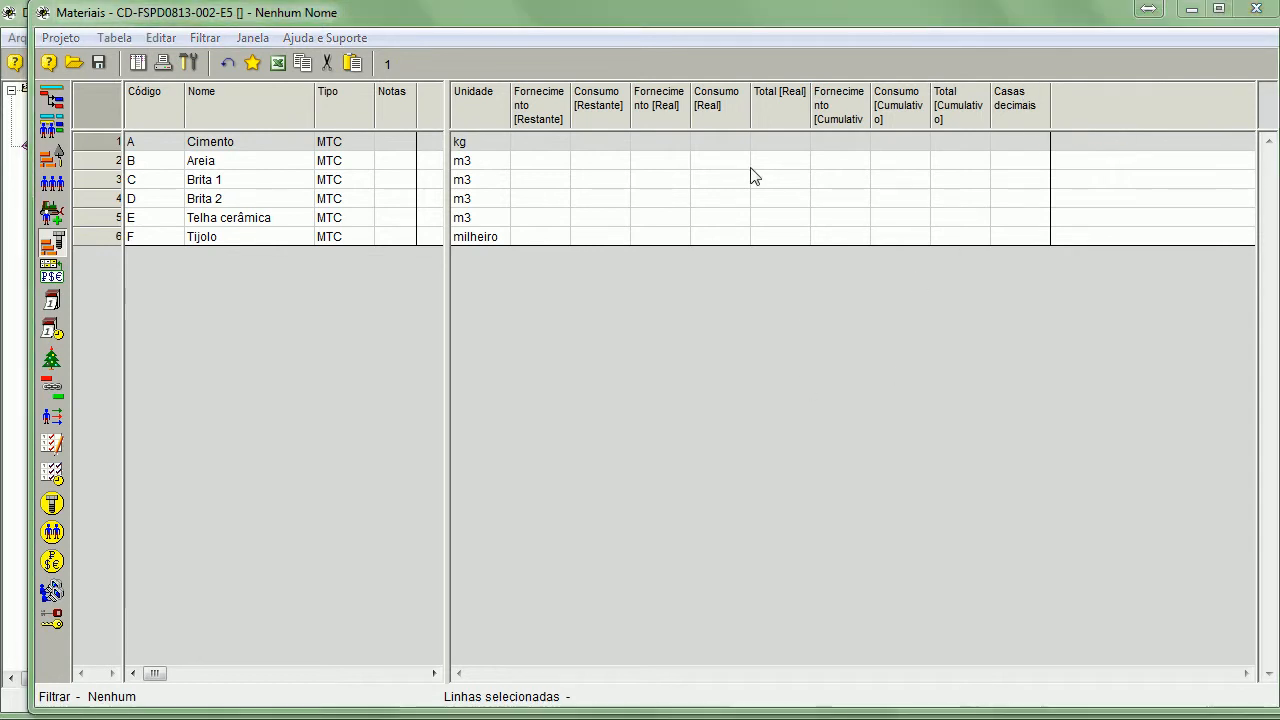
right_click(1075, 106)
left_click(1157, 117)
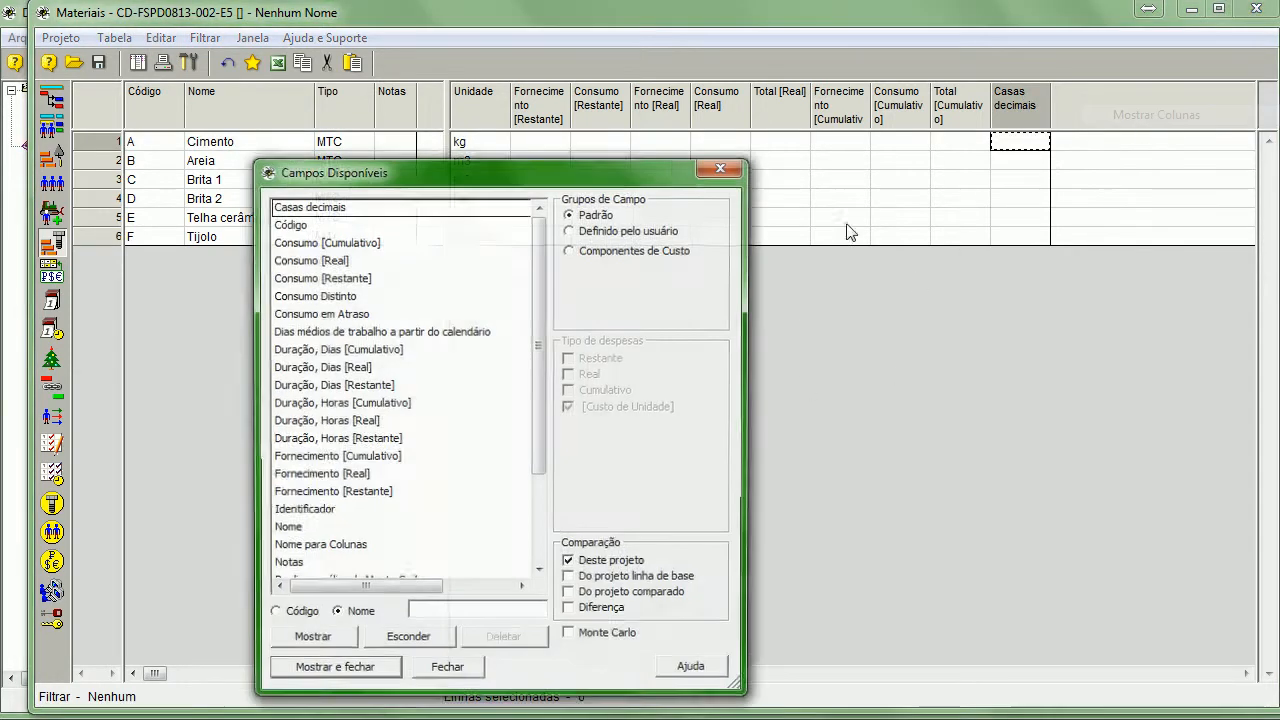
left_click(590, 230)
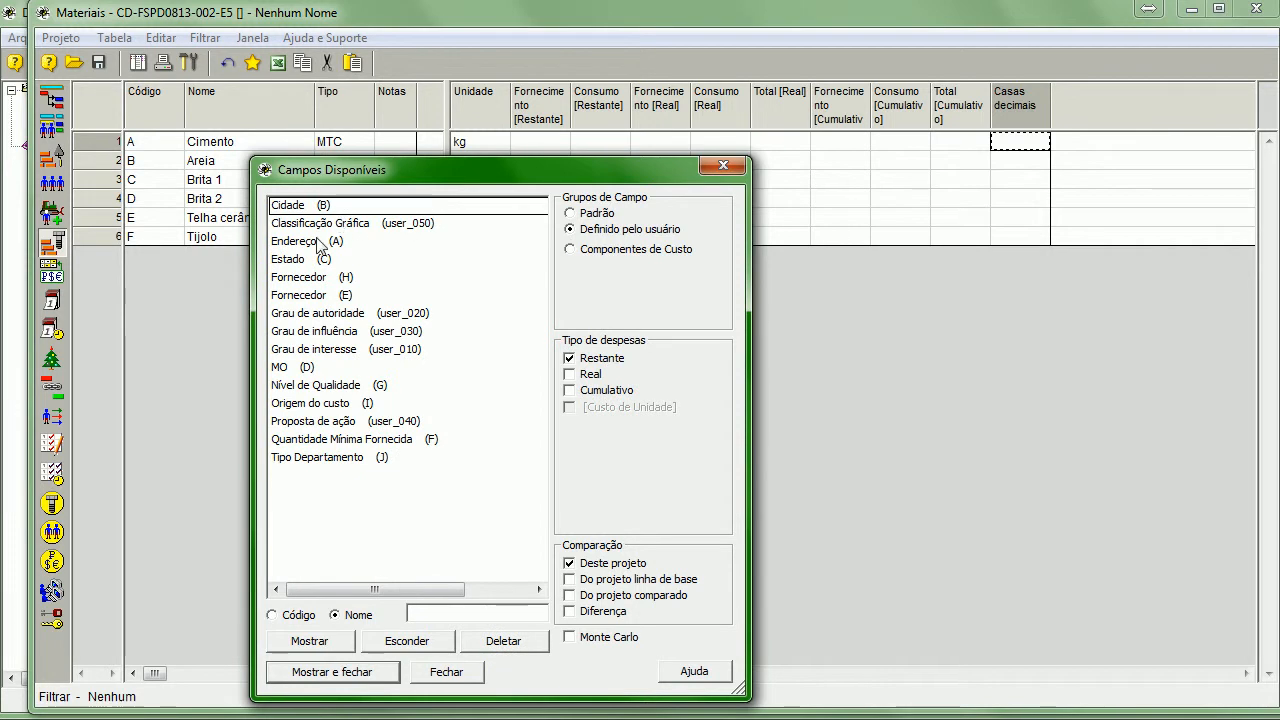
left_click(322, 278)
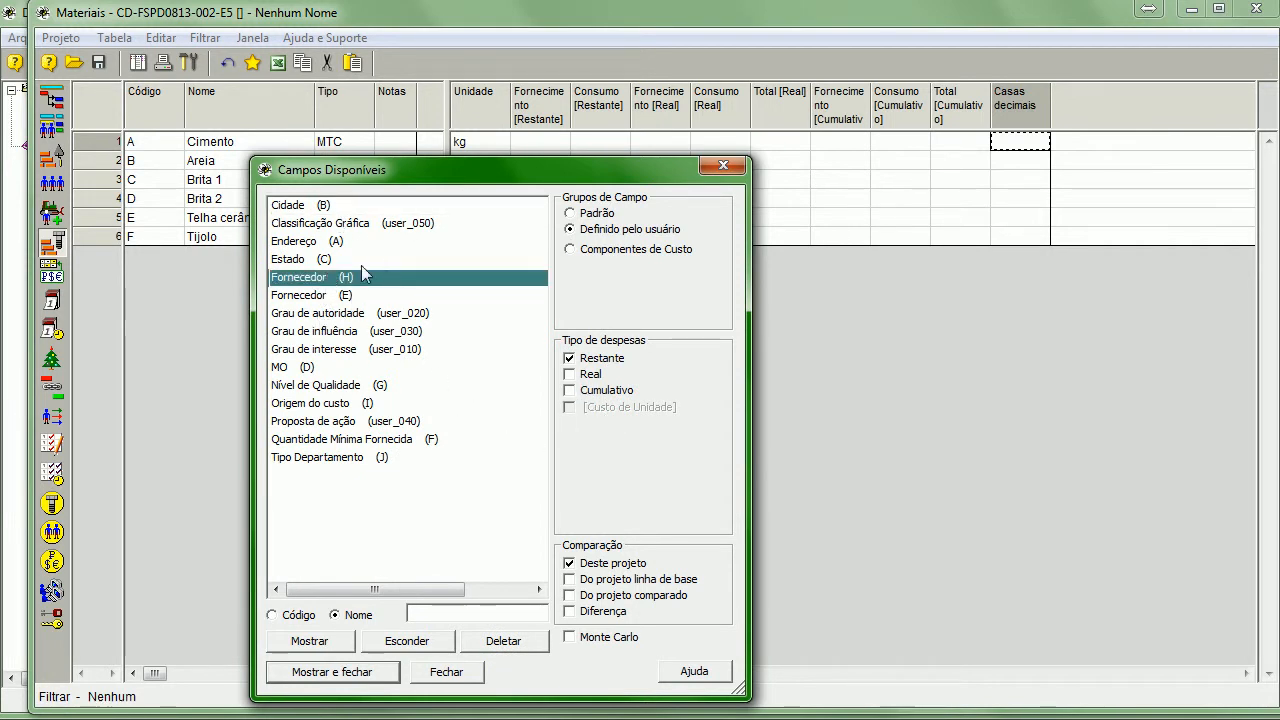
left_click(350, 388, "ctrl")
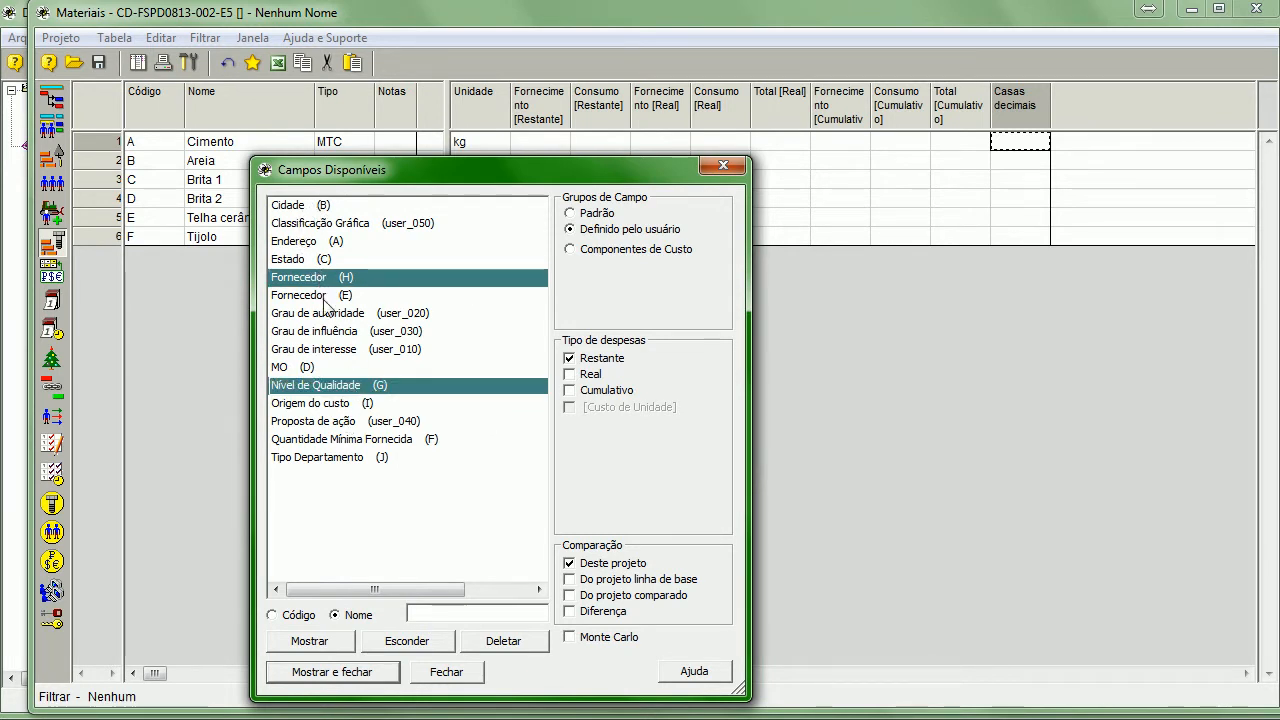
left_click(352, 442, "ctrl")
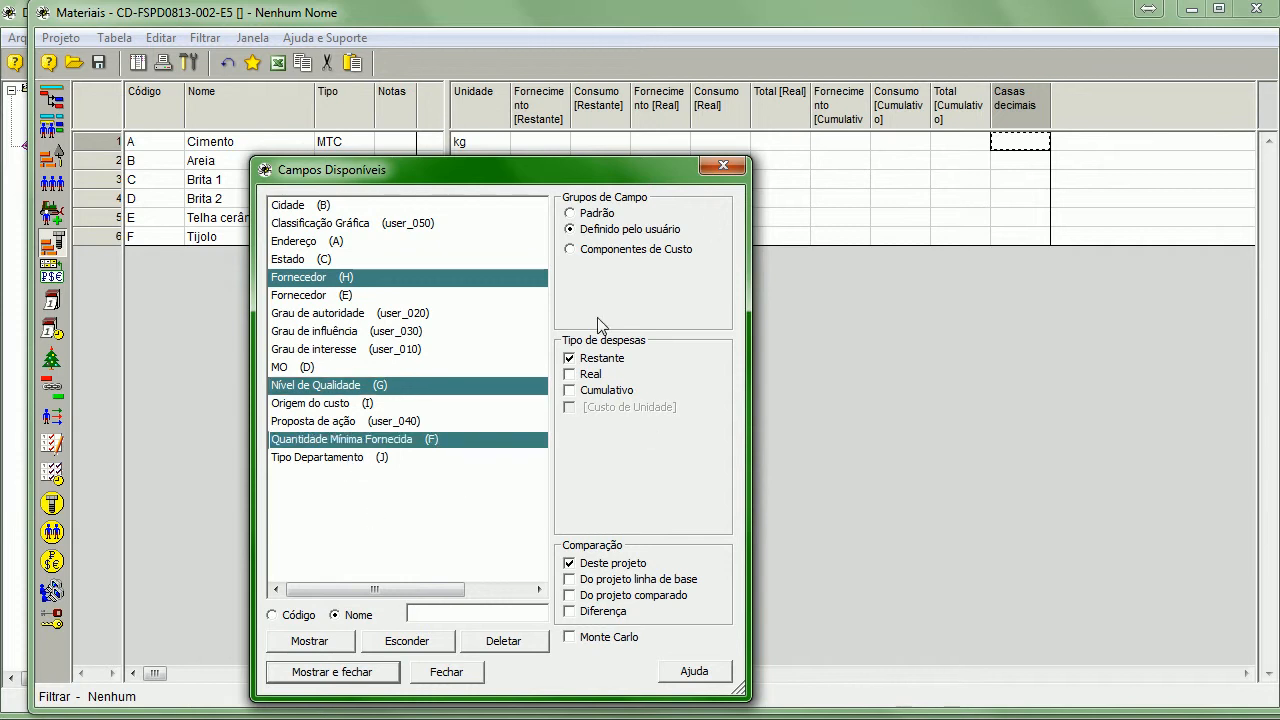
left_click(315, 668)
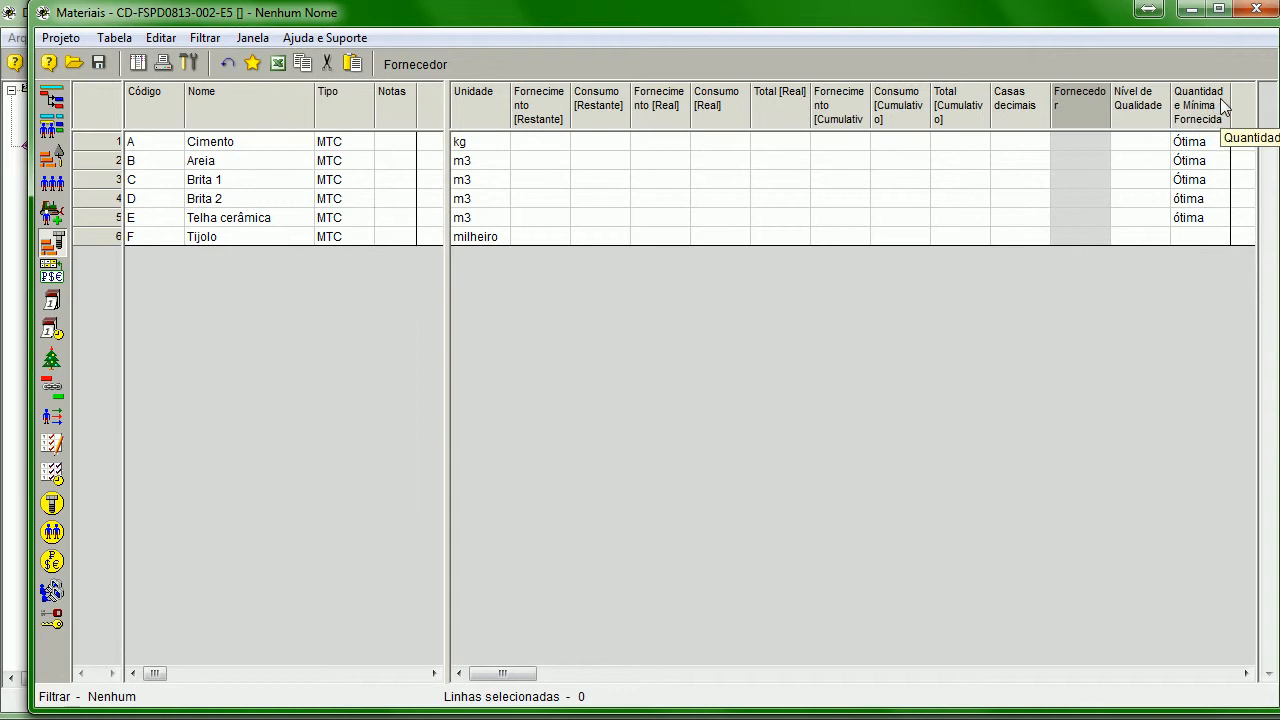
- Widen the Quantidade Mínima Fornecida column and check the selectable values of that field and of Nível de Qualidade for Areia
left_click_drag(1230, 115, 1246, 117)
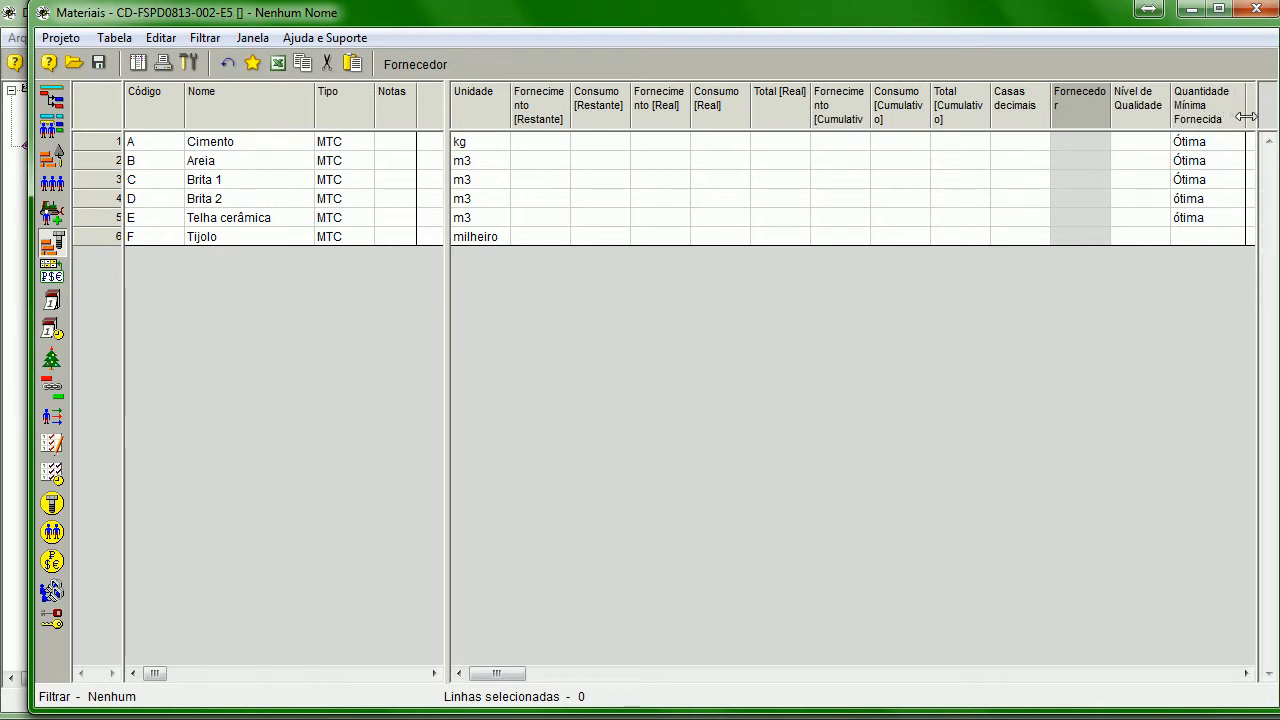
left_click(1228, 163)
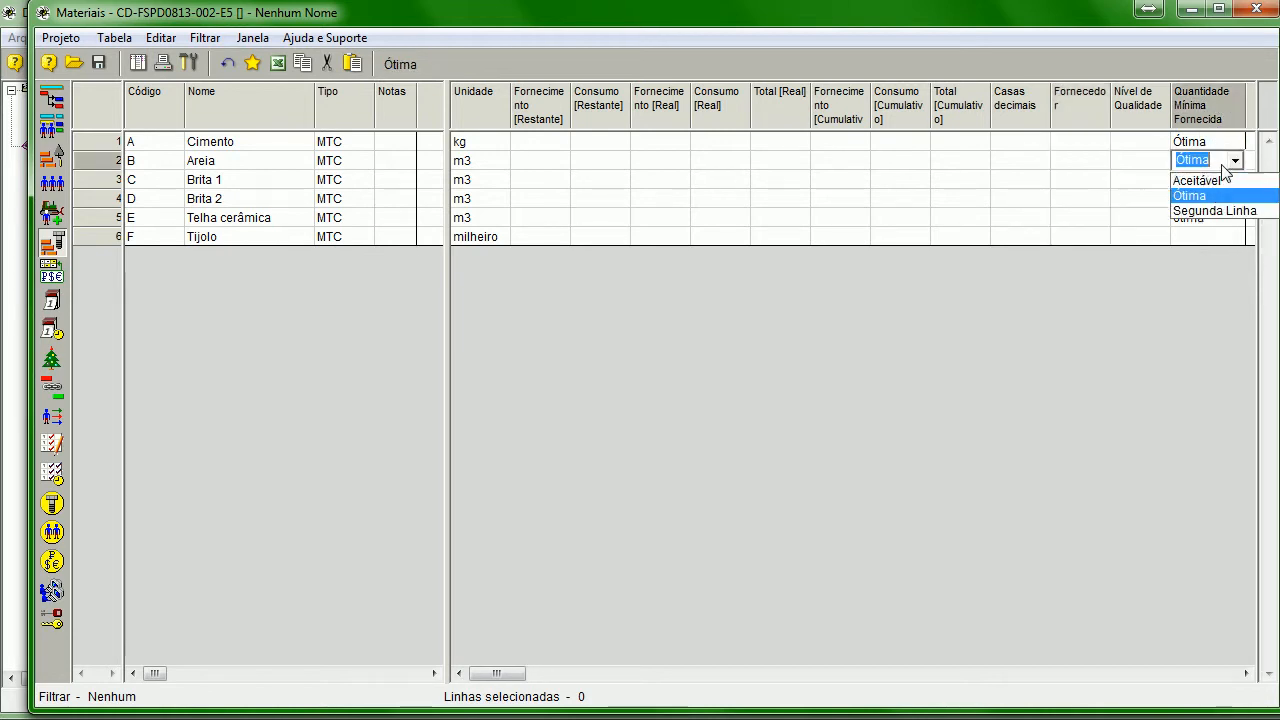
left_click(1119, 143)
left_click(1138, 174)
double_click(1142, 160)
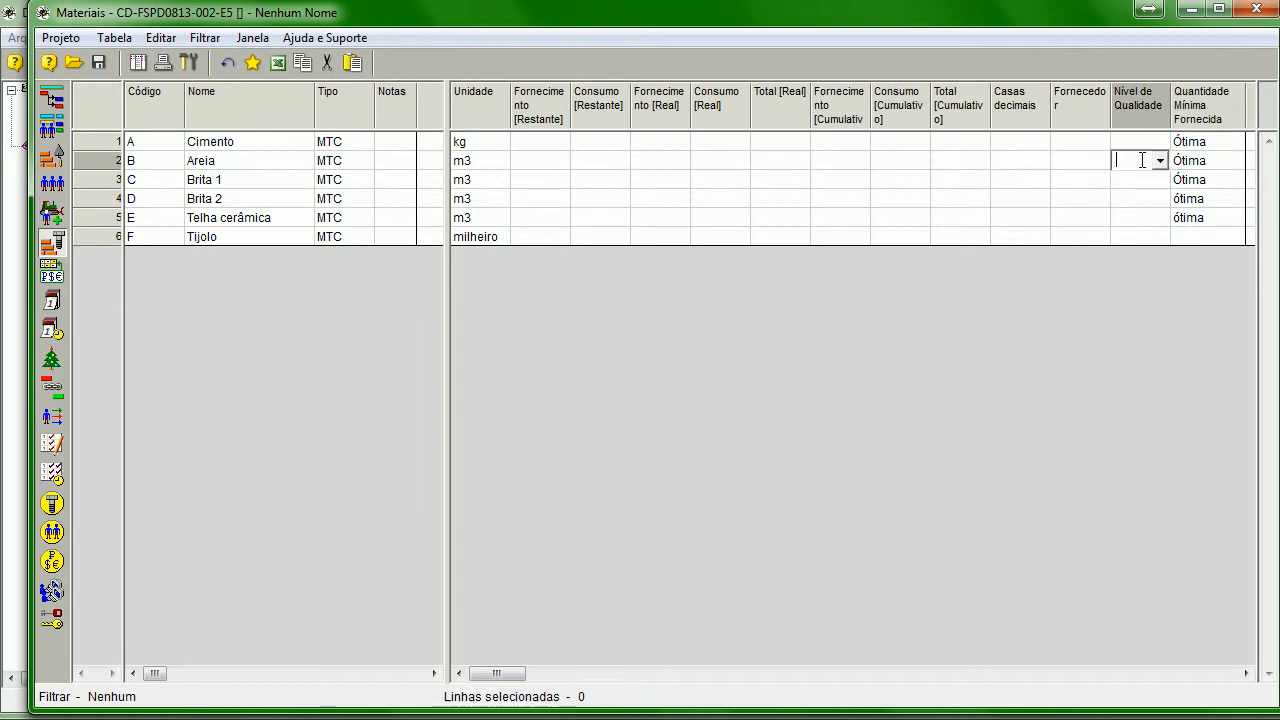
- Inspect the predefined values of the Nível de Qualidade user field and close its properties
double_click(1139, 103)
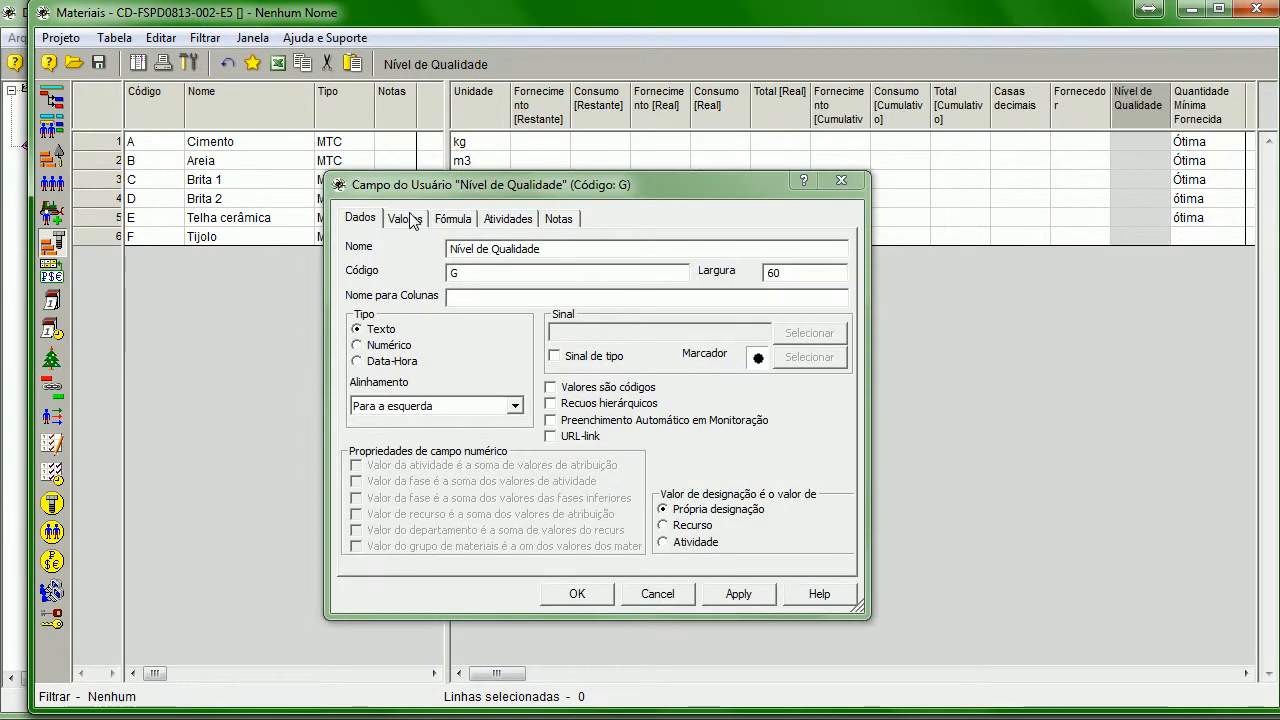
left_click(415, 219)
left_click(849, 182)
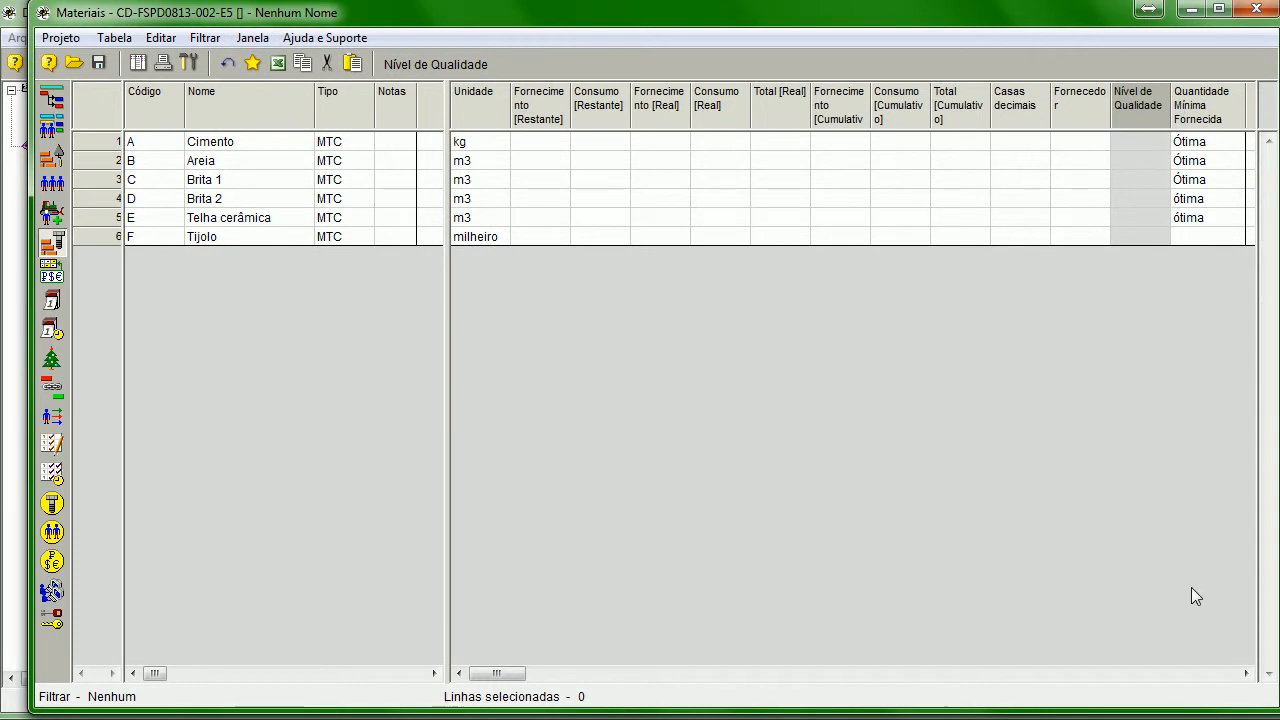
- Narrow the name pane of the Materiais table and check the Tipo options available for Cimento
left_click(1245, 675)
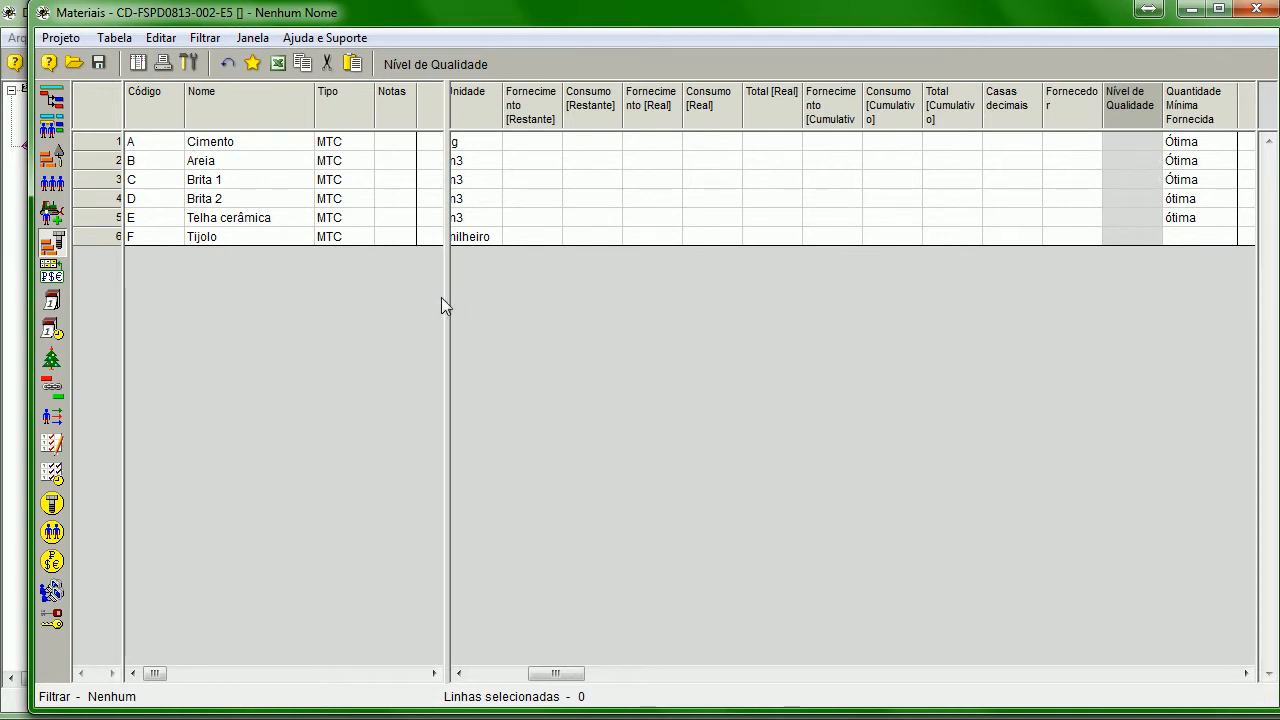
left_click_drag(446, 300, 427, 303)
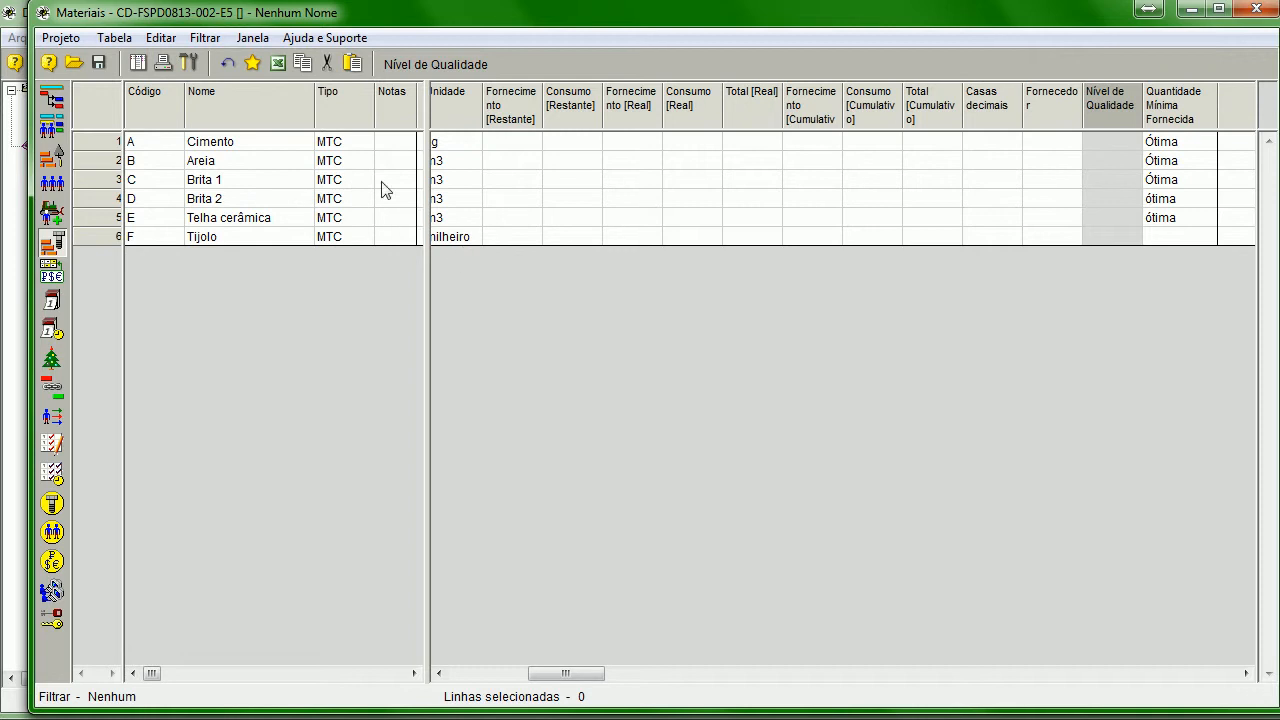
left_click(350, 142)
left_click(350, 142)
left_click(364, 143)
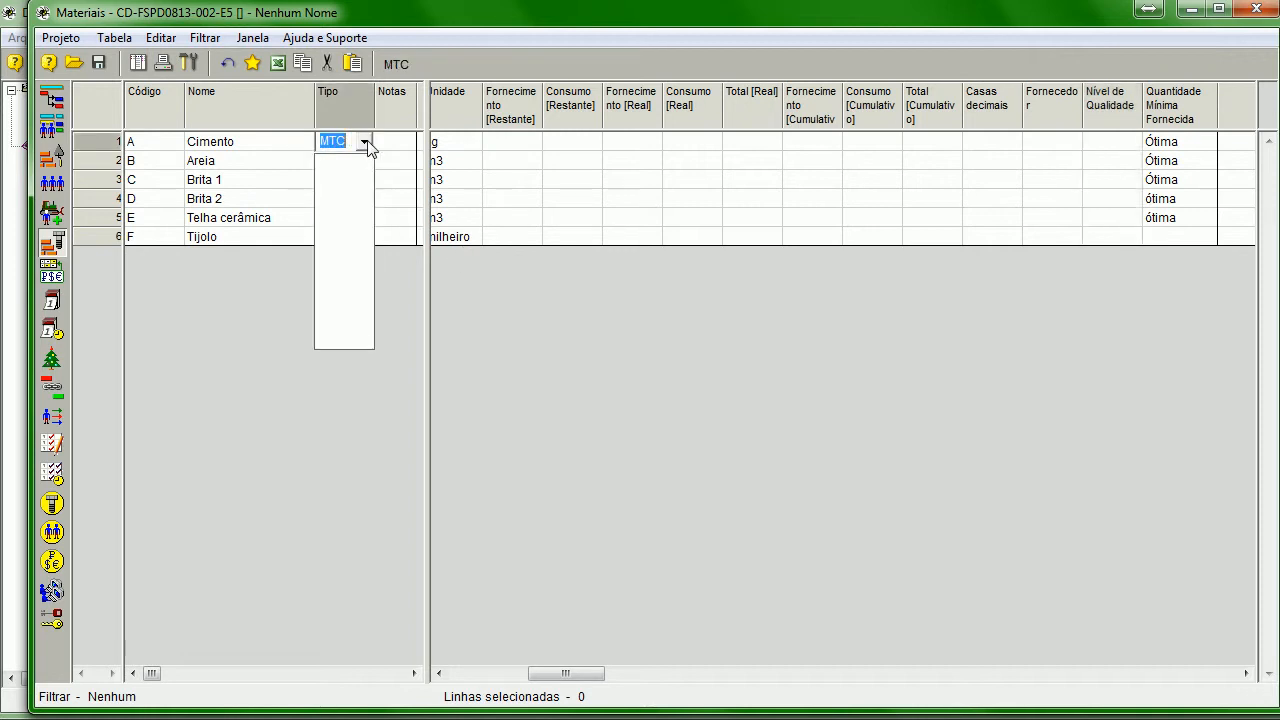
left_click(365, 151)
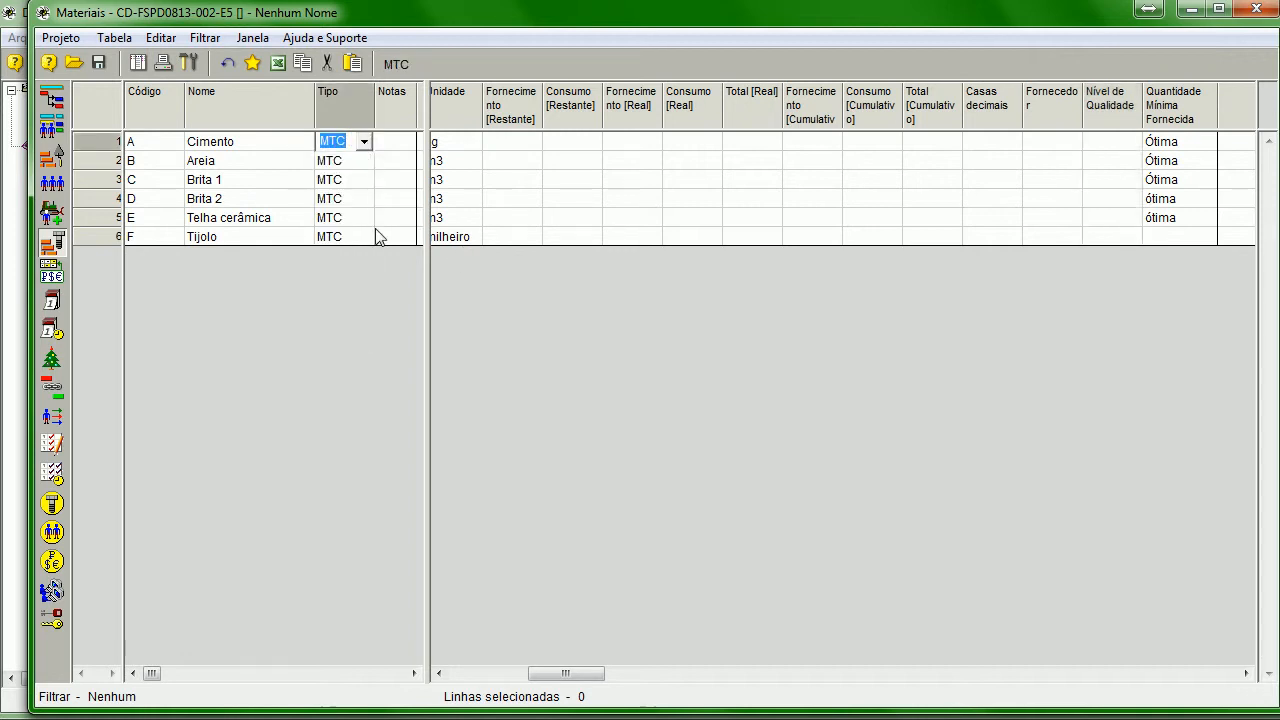
left_click(347, 179)
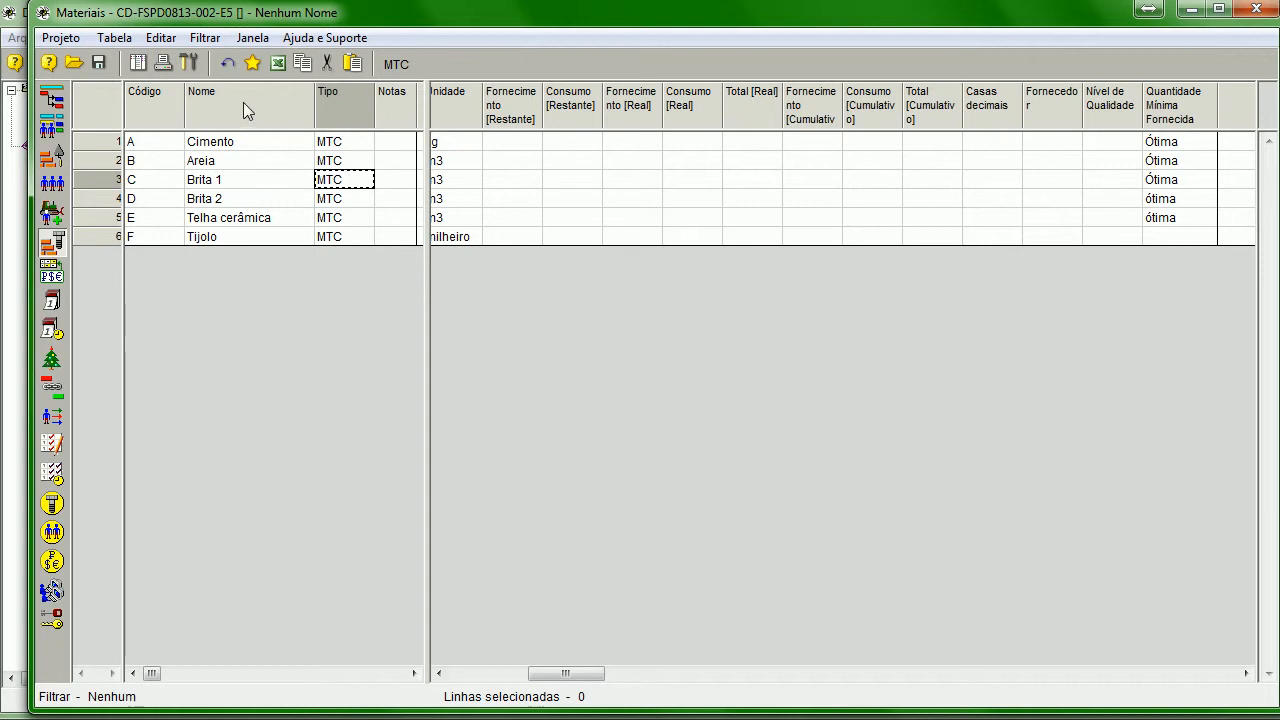
- Compare with the Recursos table, return to the Materiais table and widen its Código column
left_click(52, 186)
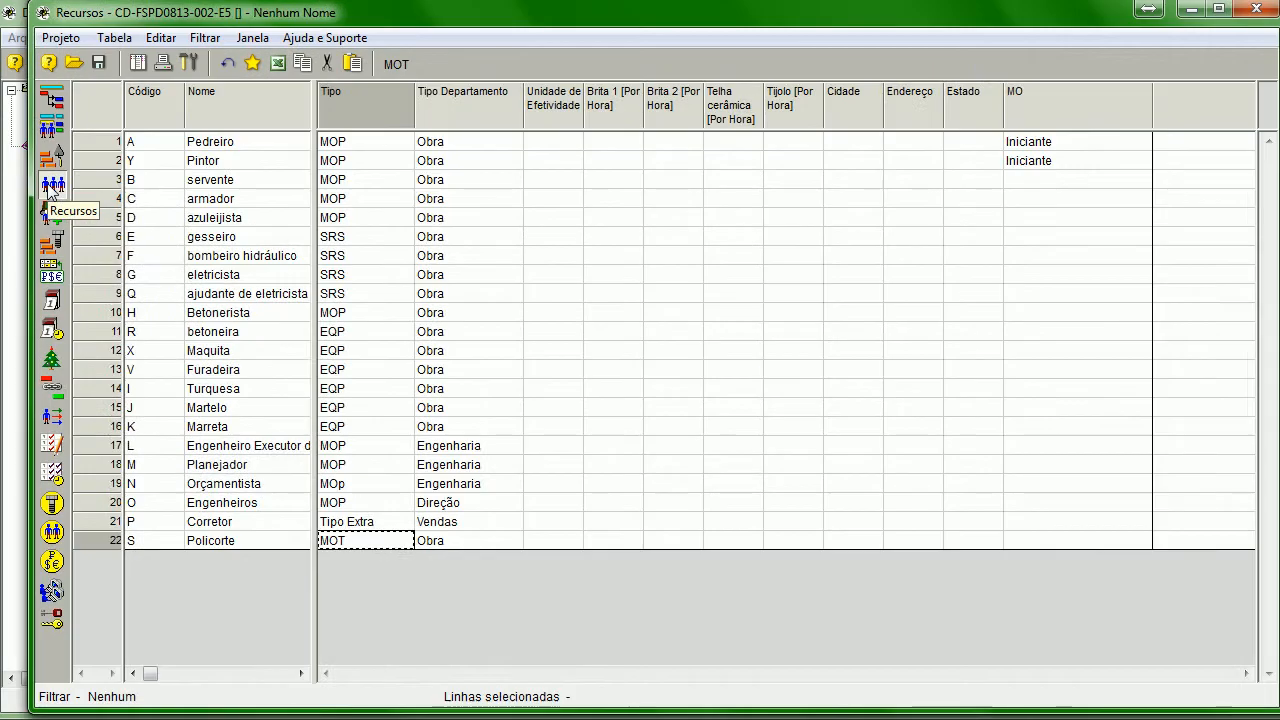
left_click(52, 243)
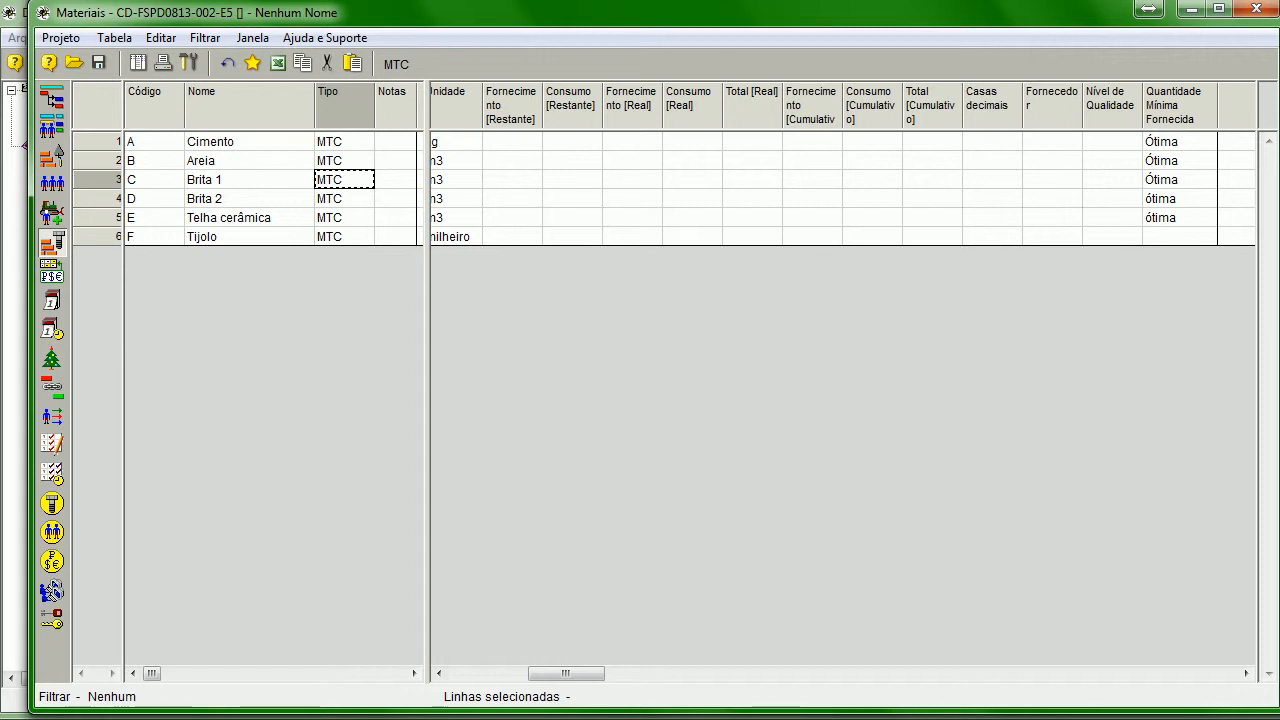
left_click_drag(586, 673, 507, 673)
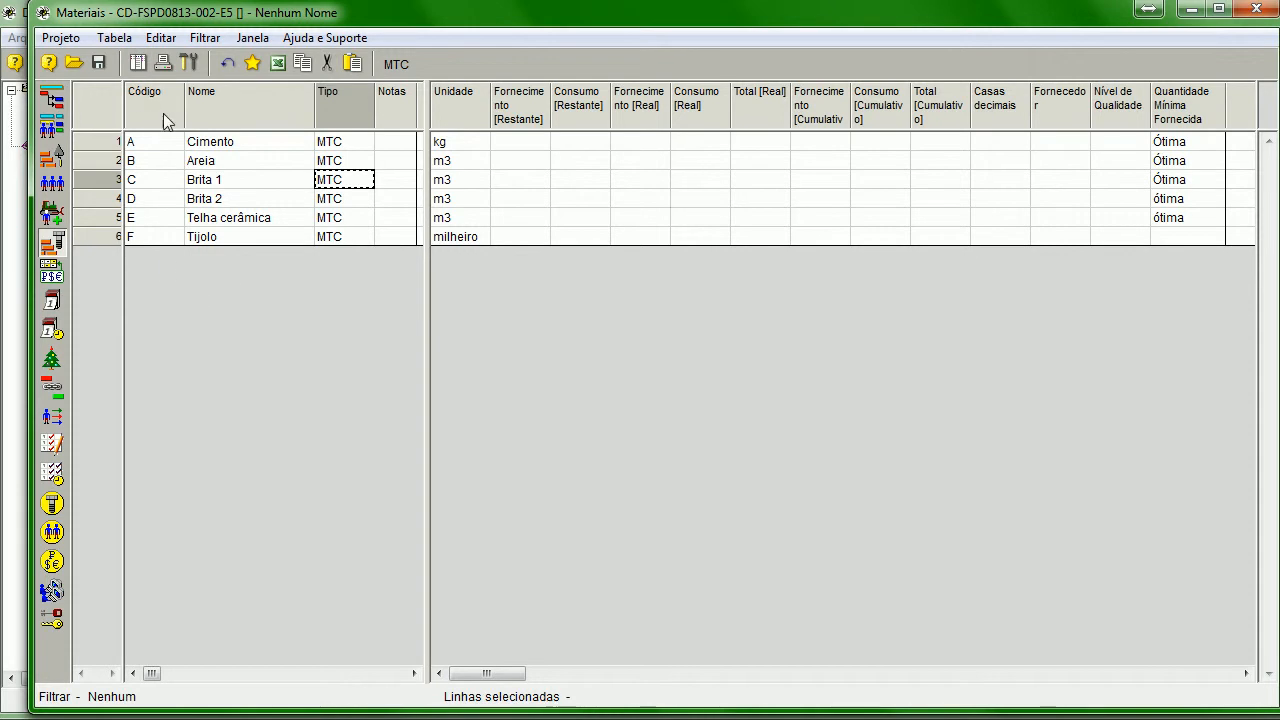
left_click_drag(185, 109, 211, 109)
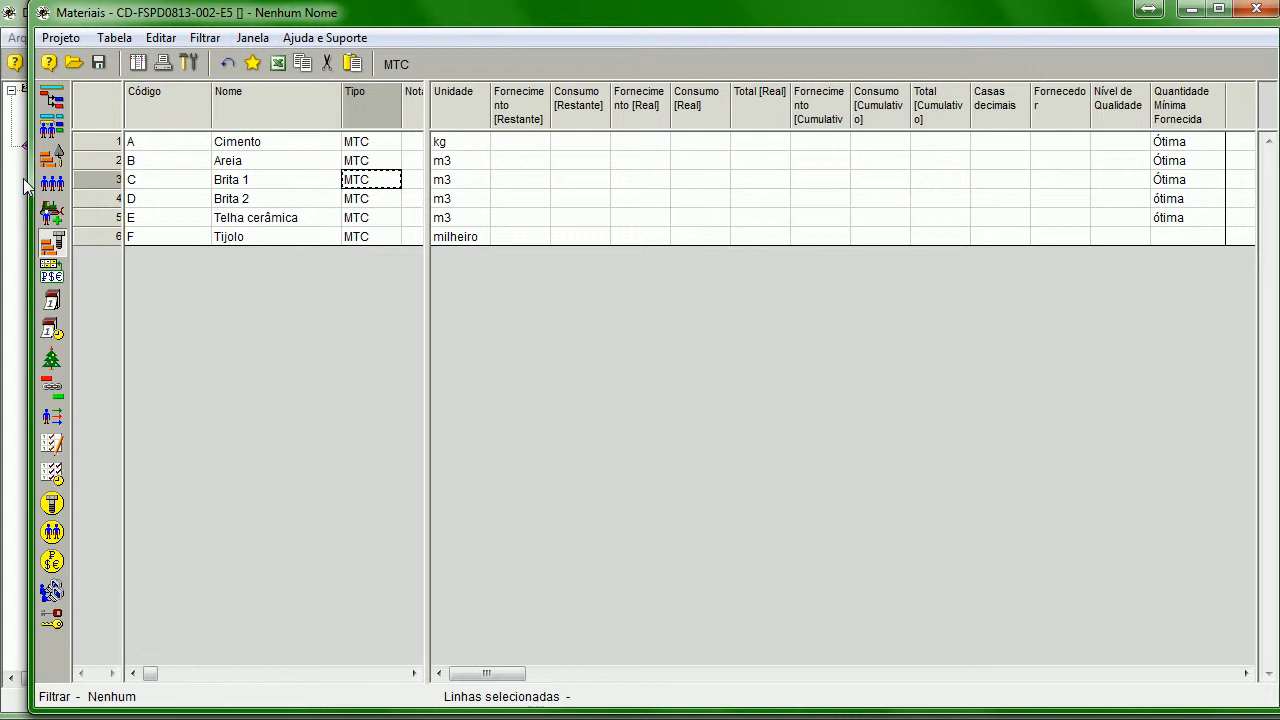
- View the notes in the properties of the Cimento material and close them without changes
double_click(102, 141)
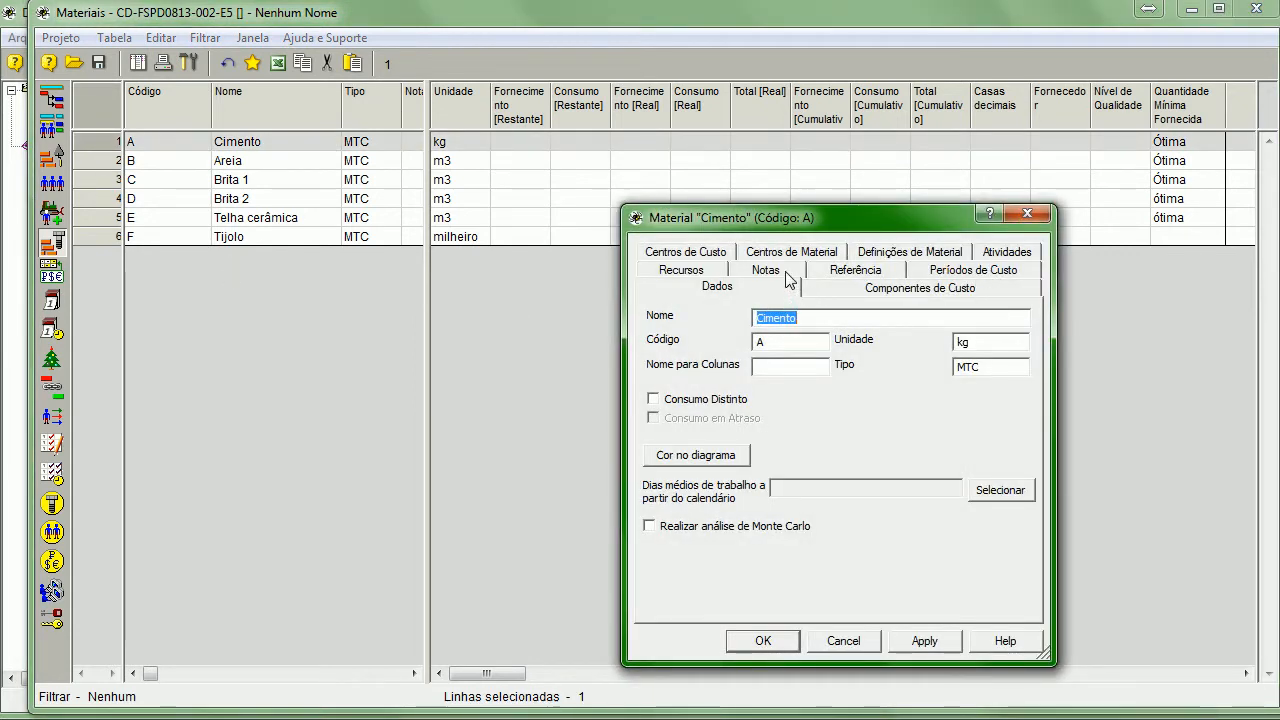
left_click(766, 270)
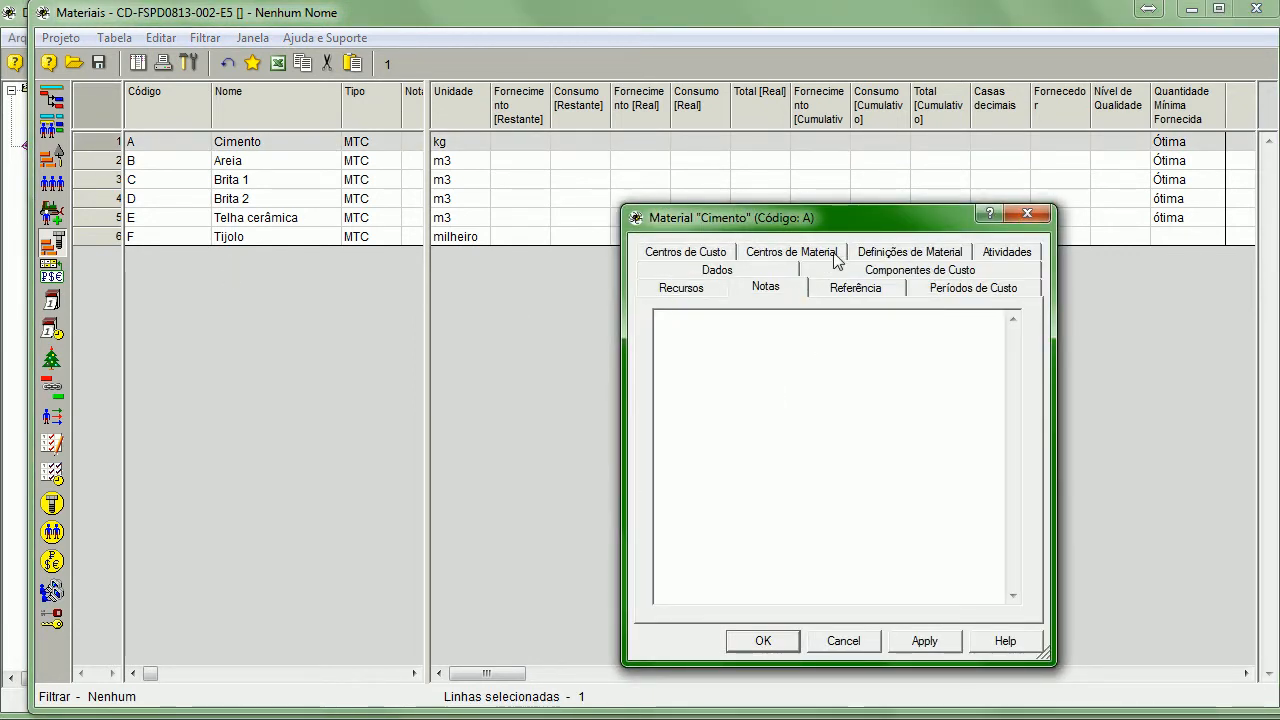
left_click_drag(837, 217, 505, 159)
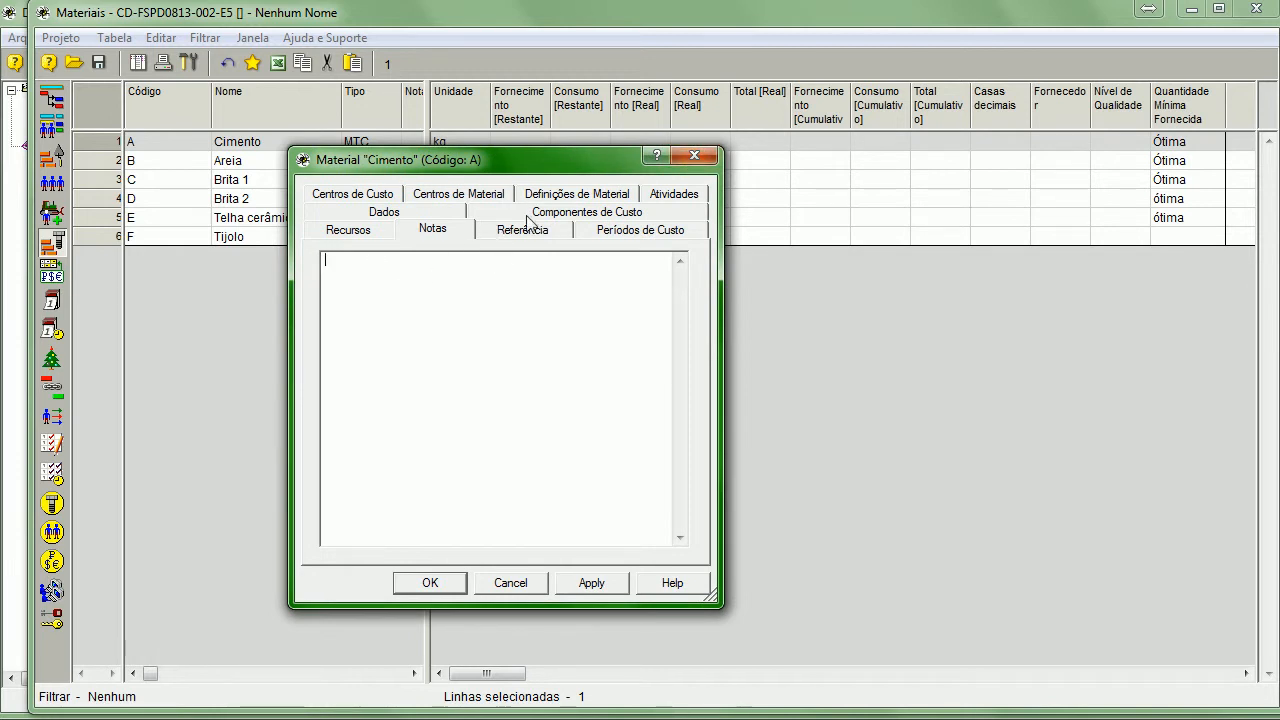
left_click(697, 155)
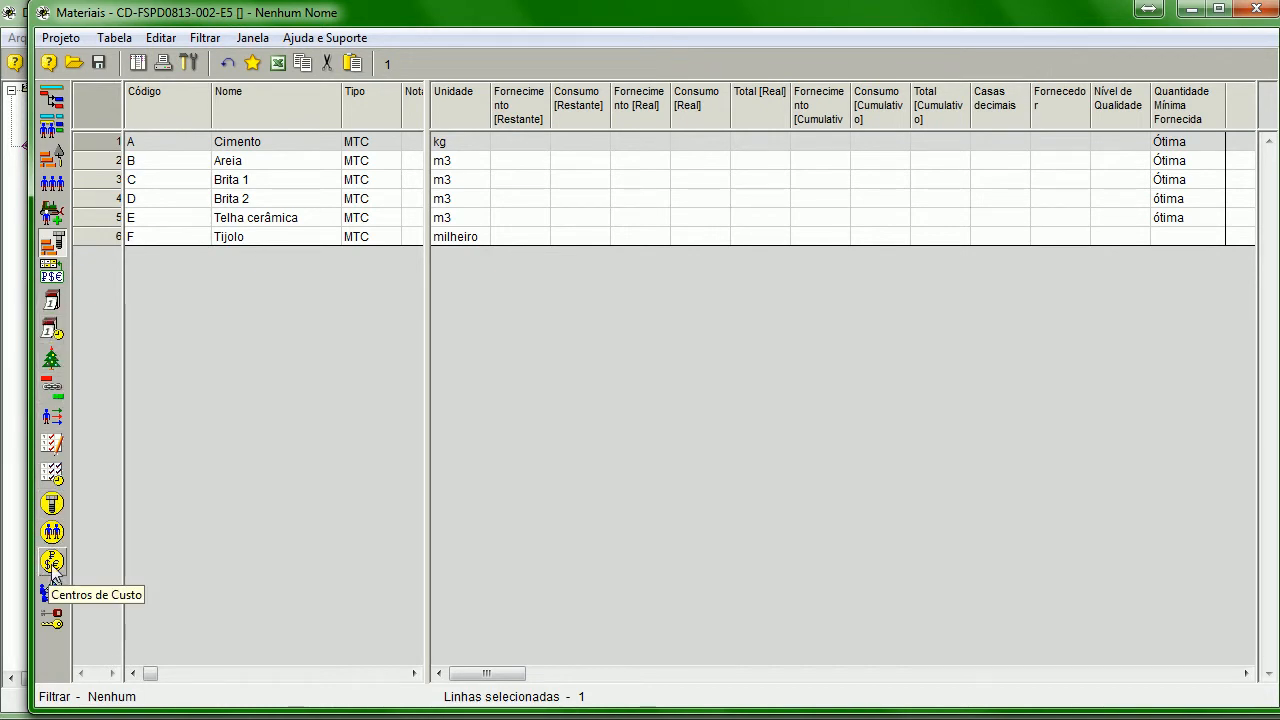
- Display the Componentes de Custo table, narrow its name pane and widen the Tipo and Custo Unitário columns
left_click(56, 281)
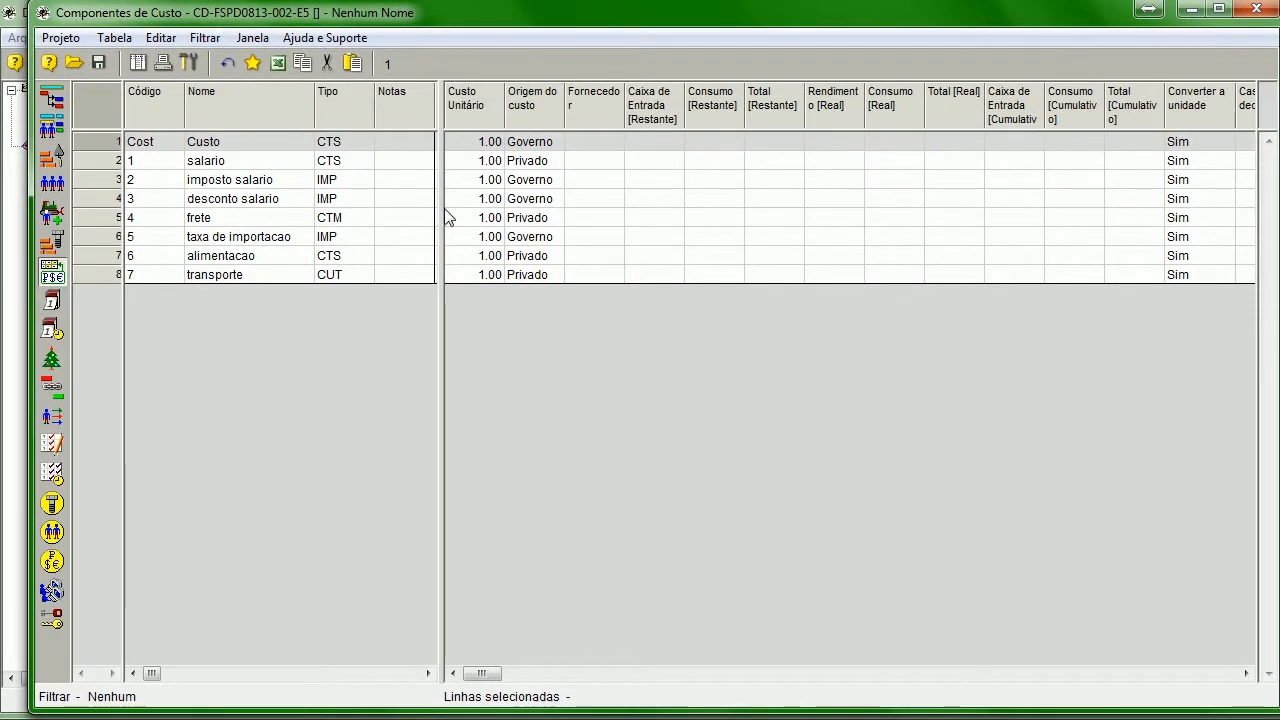
left_click_drag(438, 198, 430, 226)
left_click_drag(478, 674, 802, 693)
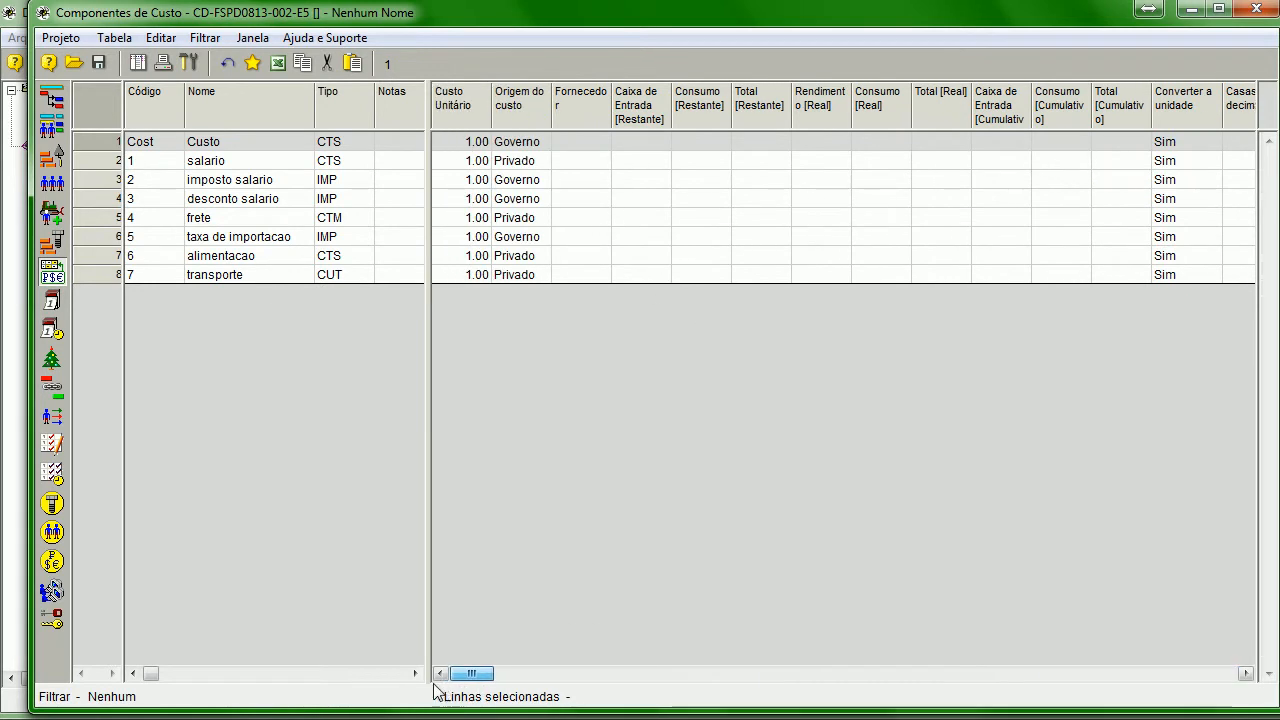
left_click_drag(376, 104, 386, 104)
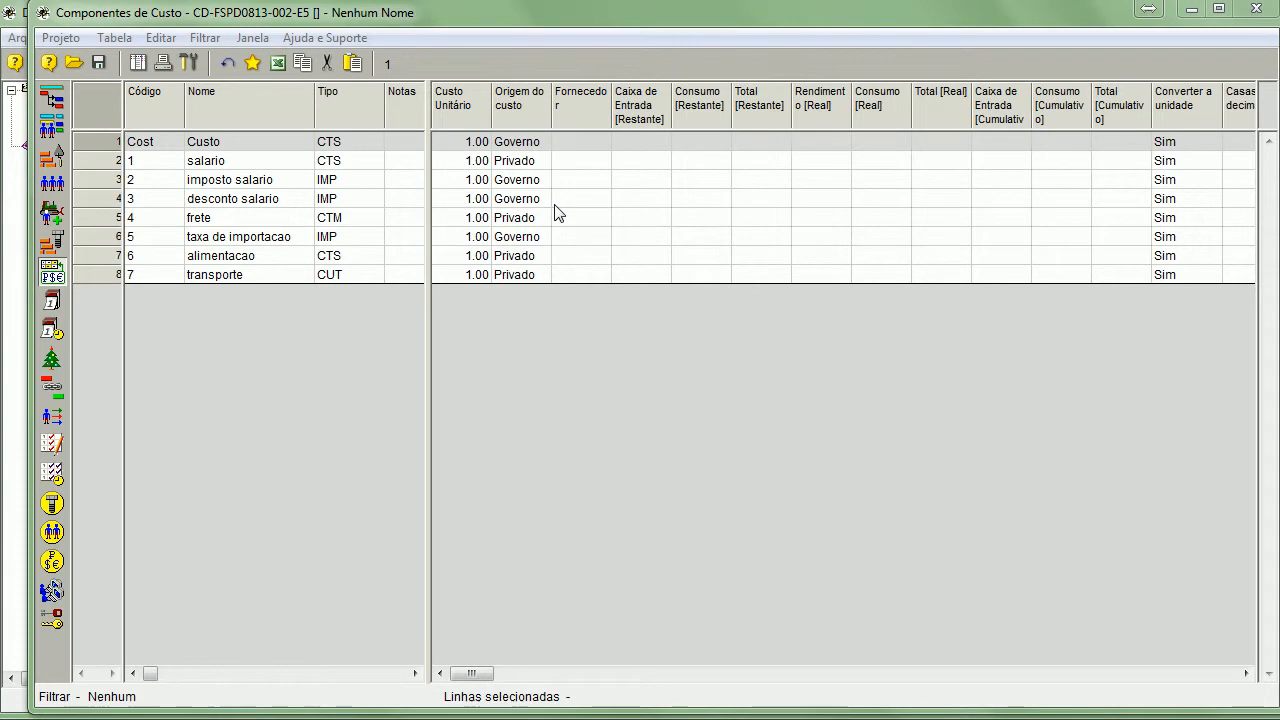
double_click(490, 104)
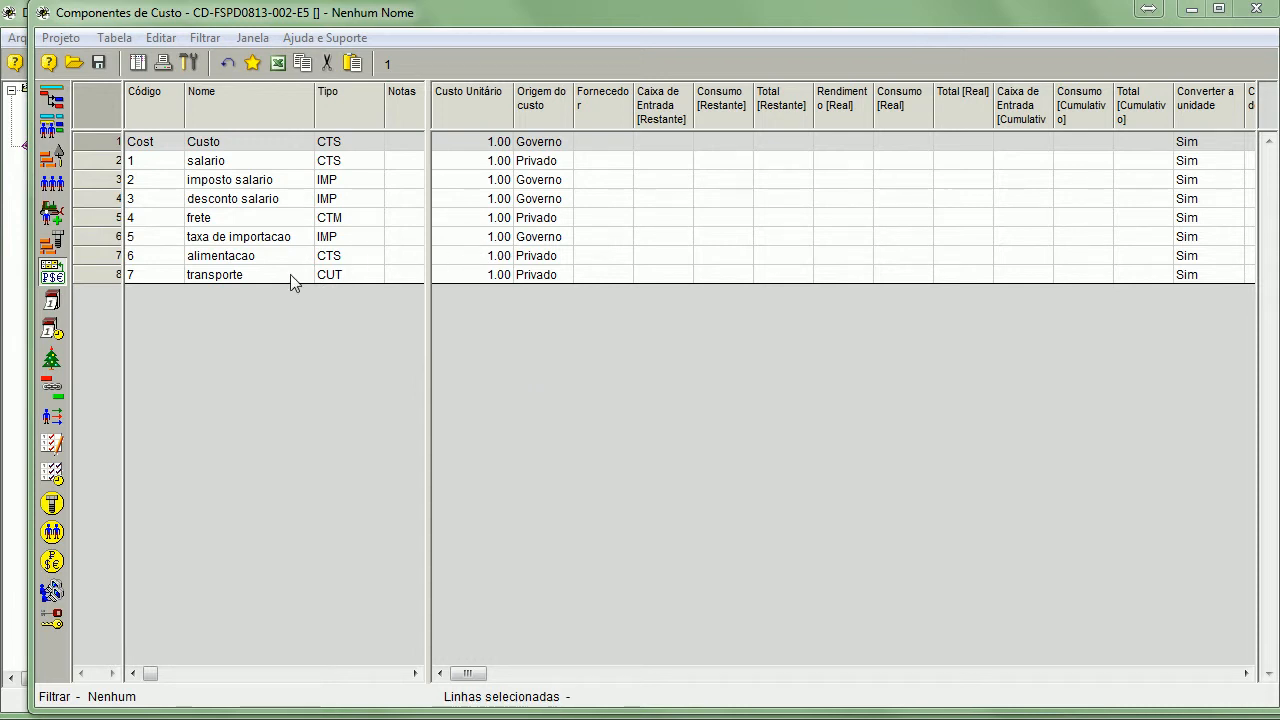
- Review the names, unit costs and codes of the cost components, widening the name pane to show the full Notas column
left_click(262, 238)
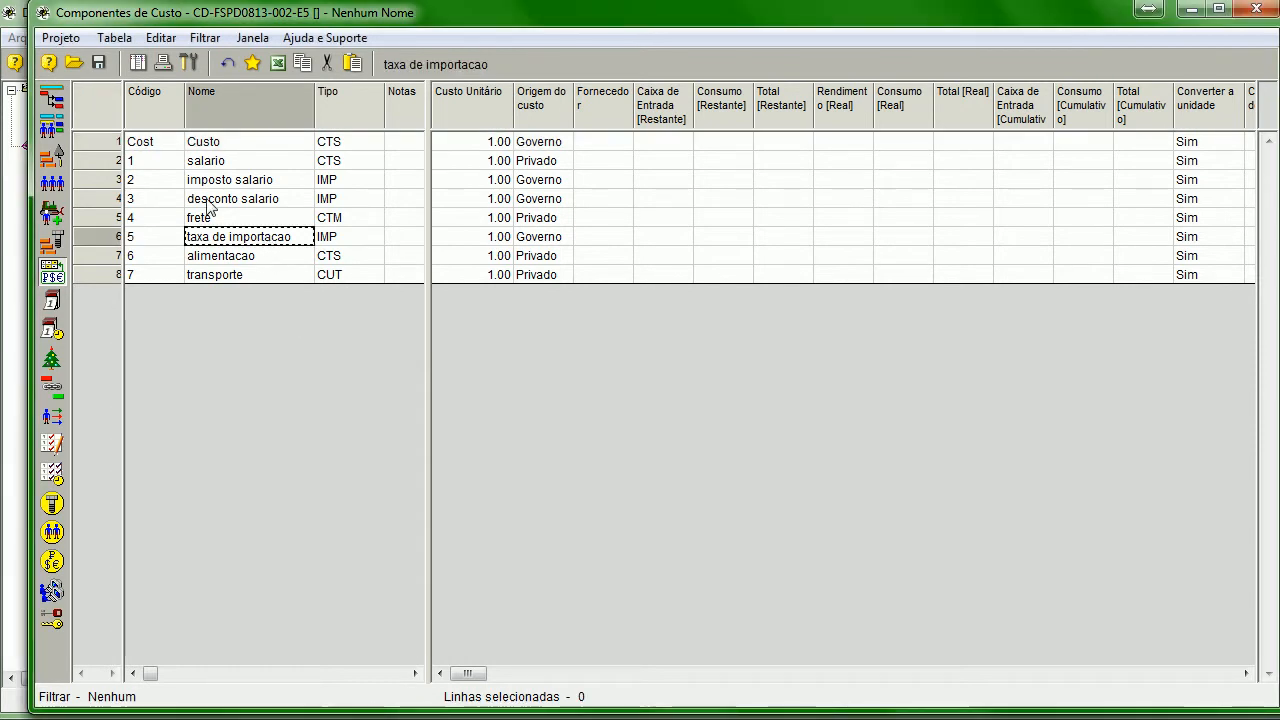
left_click(212, 147)
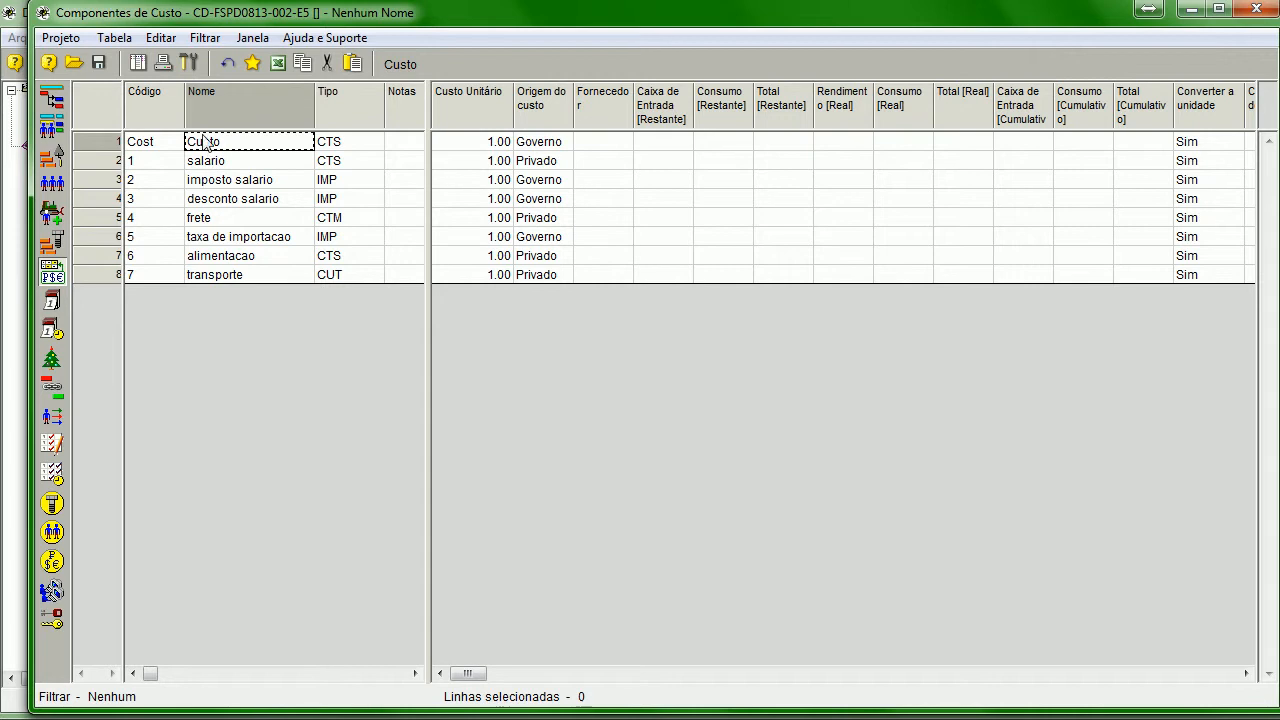
left_click(496, 144)
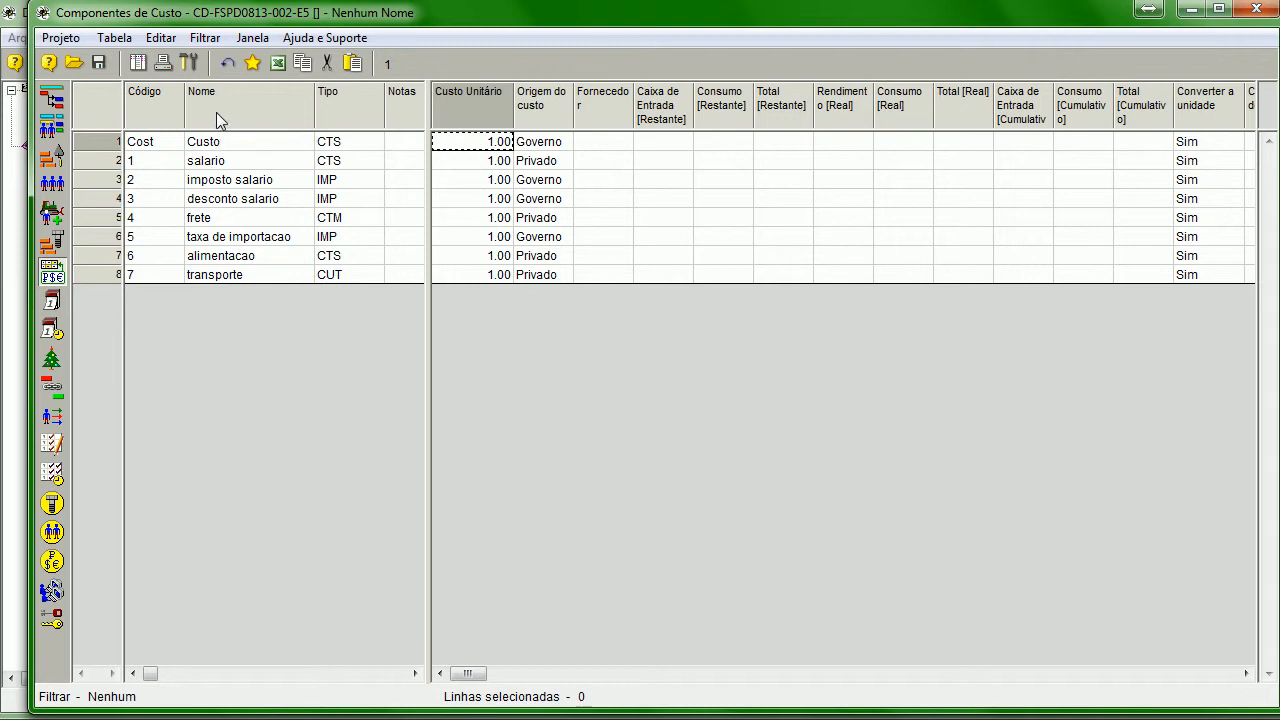
left_click(206, 142)
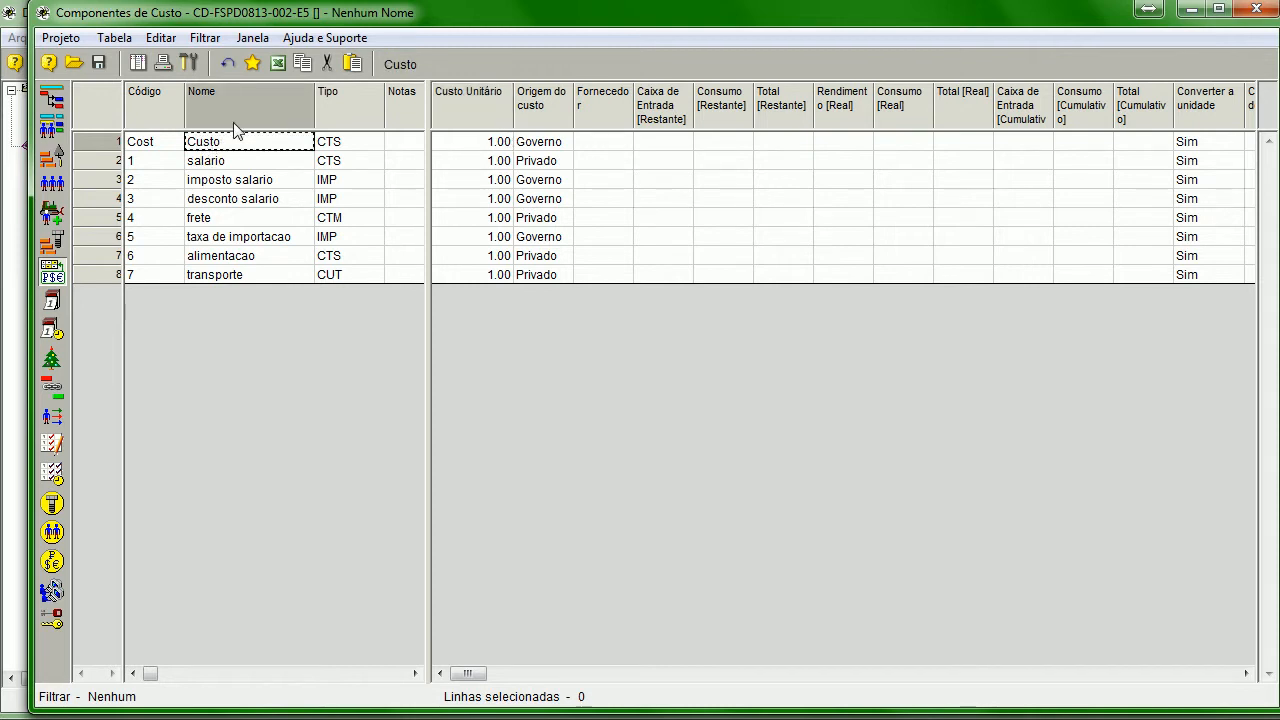
left_click(498, 143)
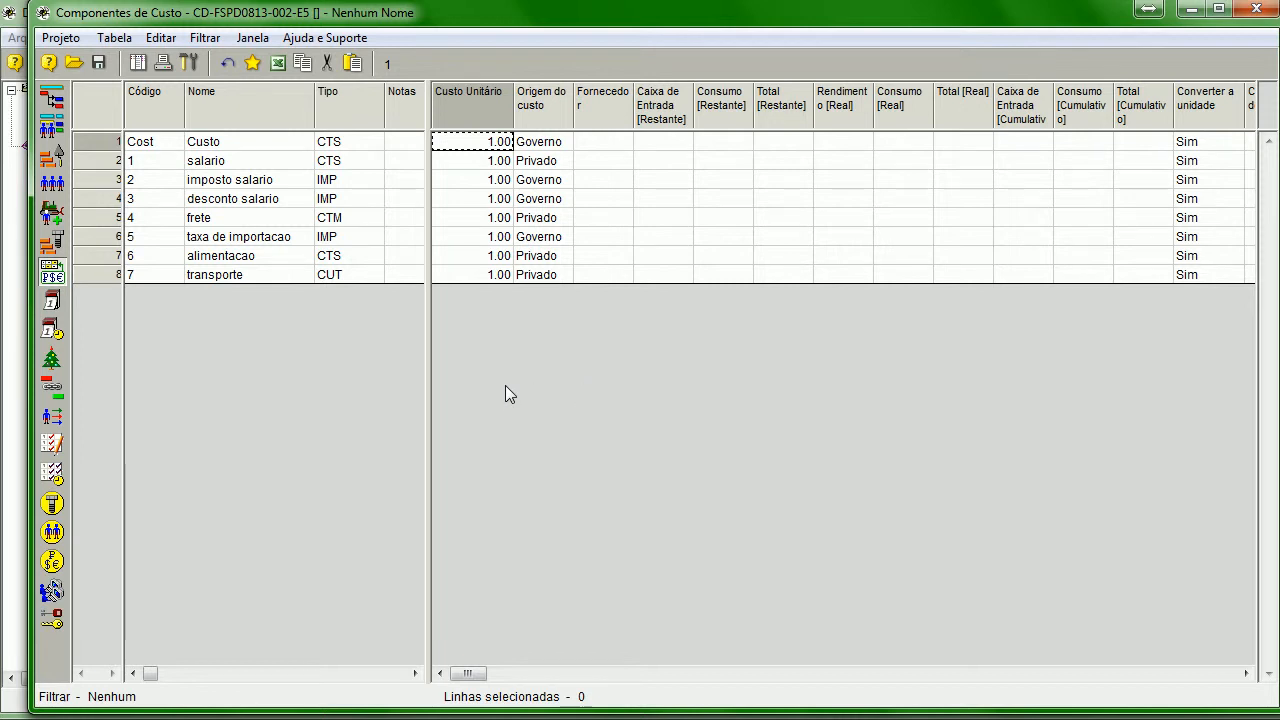
left_click_drag(427, 383, 511, 383)
left_click(140, 217)
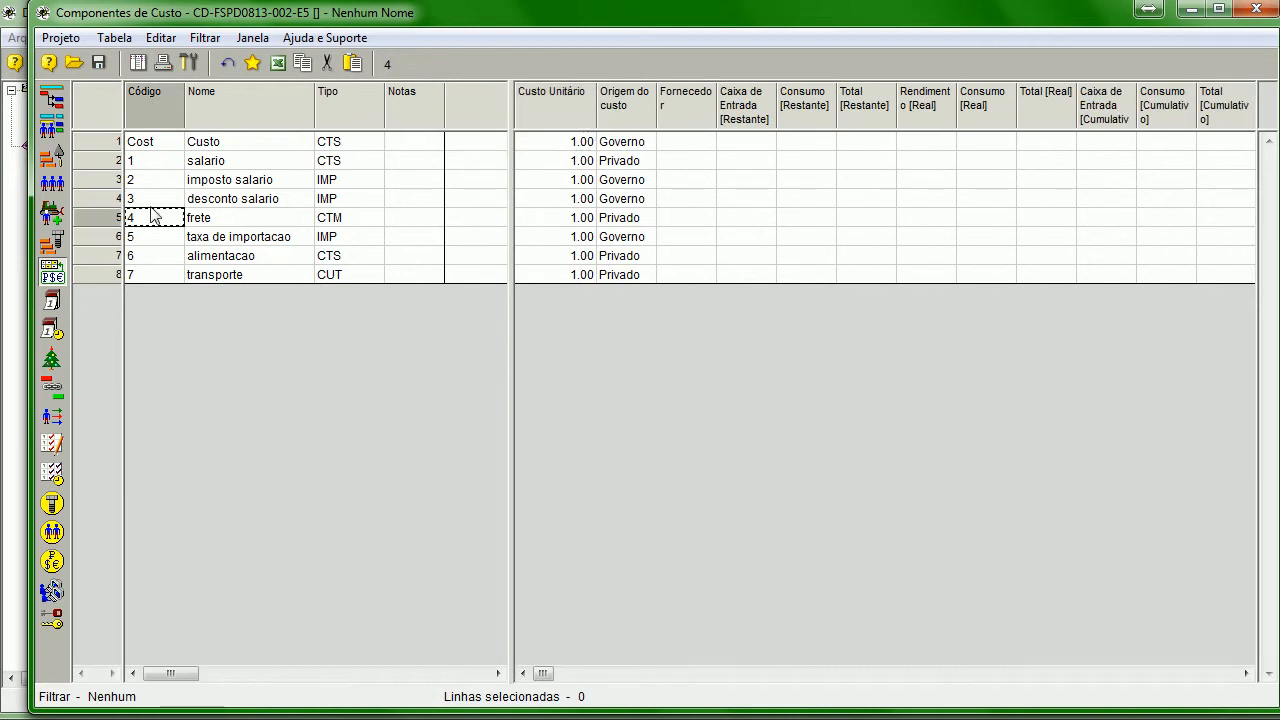
- View the field properties of the Notas column in the Componentes de Custo table and close them without changes
double_click(430, 112)
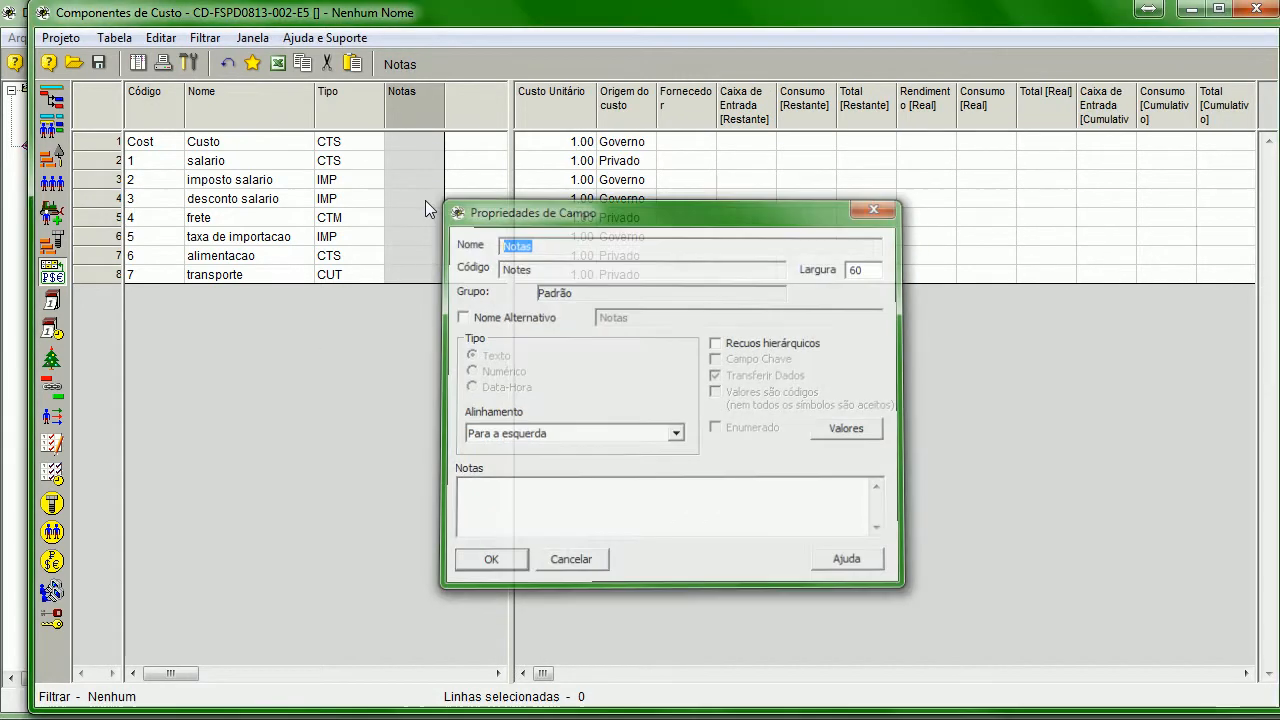
key("Escape")
double_click(431, 144)
left_click(1030, 216)
- Review the cost component columns through Casas decimais, narrowing the name pane and widening it again to show the Tipo column
left_click_drag(509, 557, 287, 572)
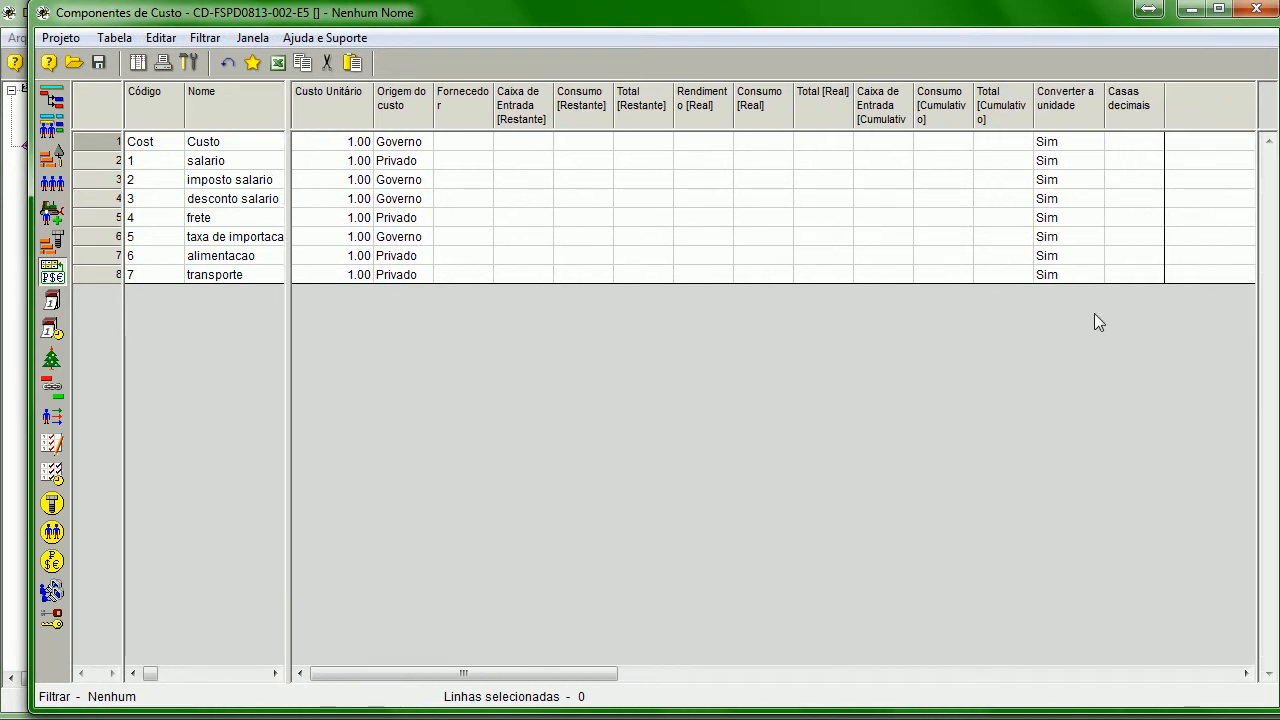
key("End")
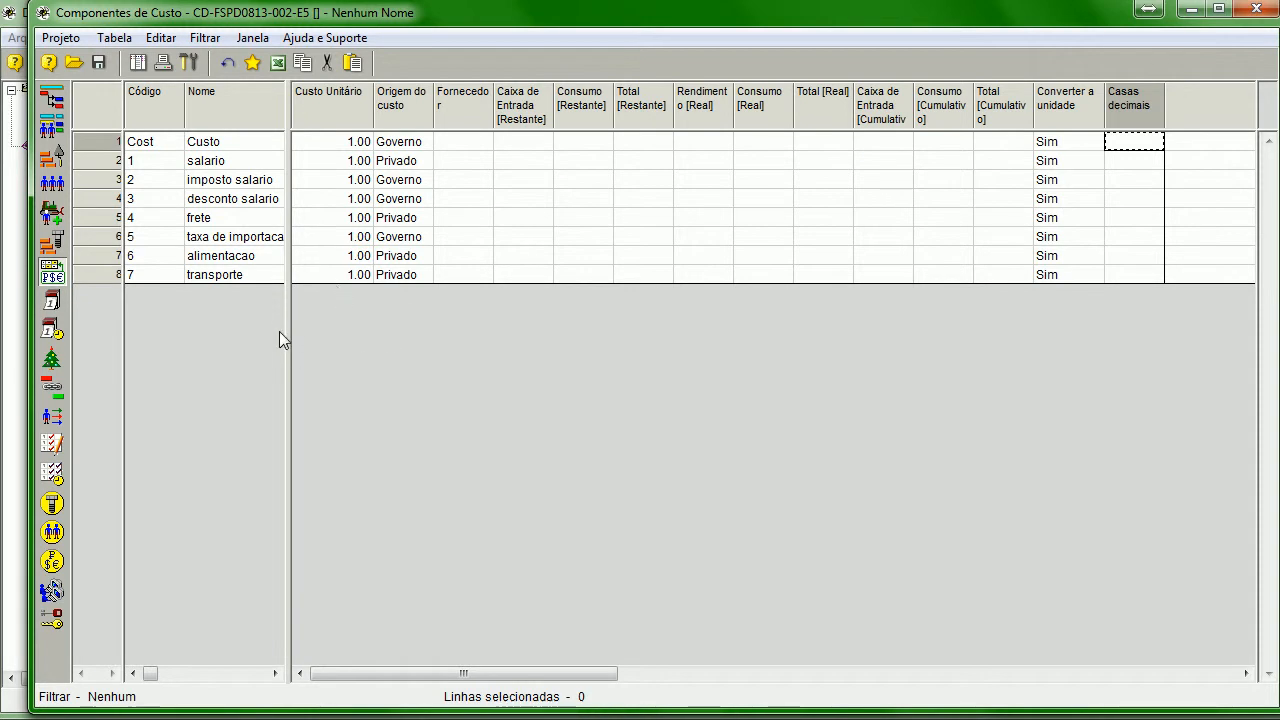
left_click_drag(288, 330, 415, 383)
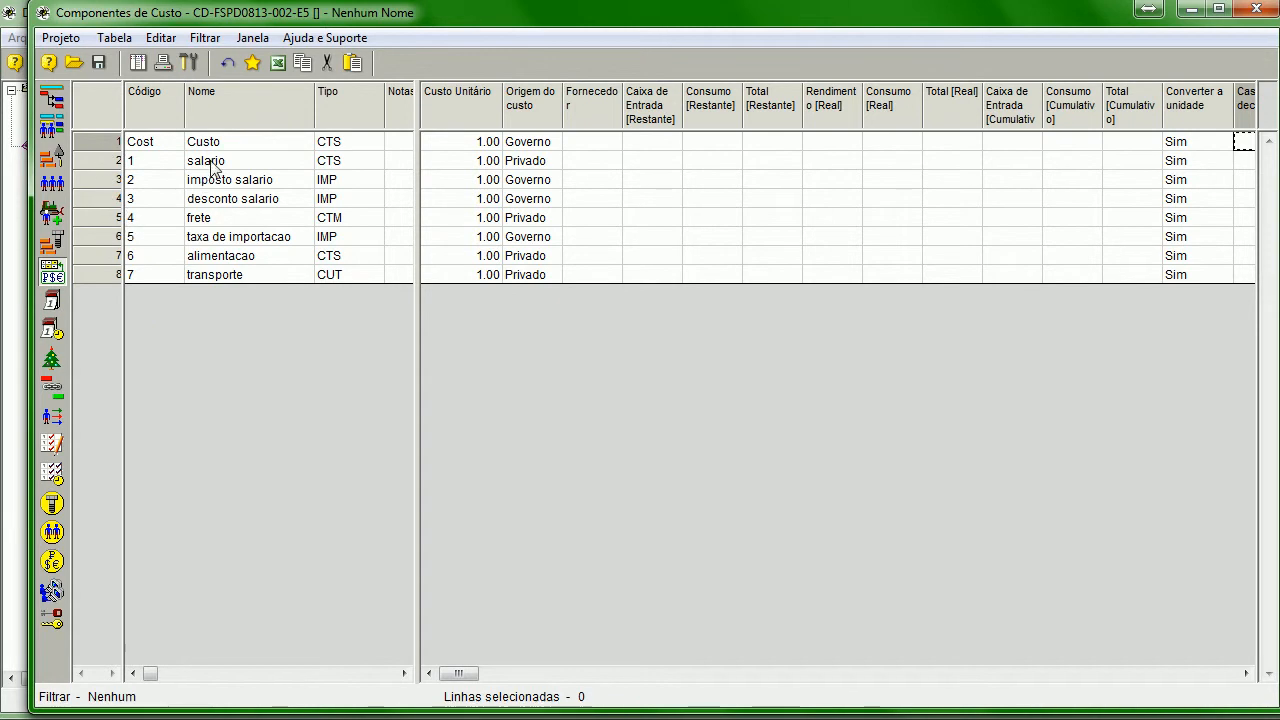
left_click(212, 162)
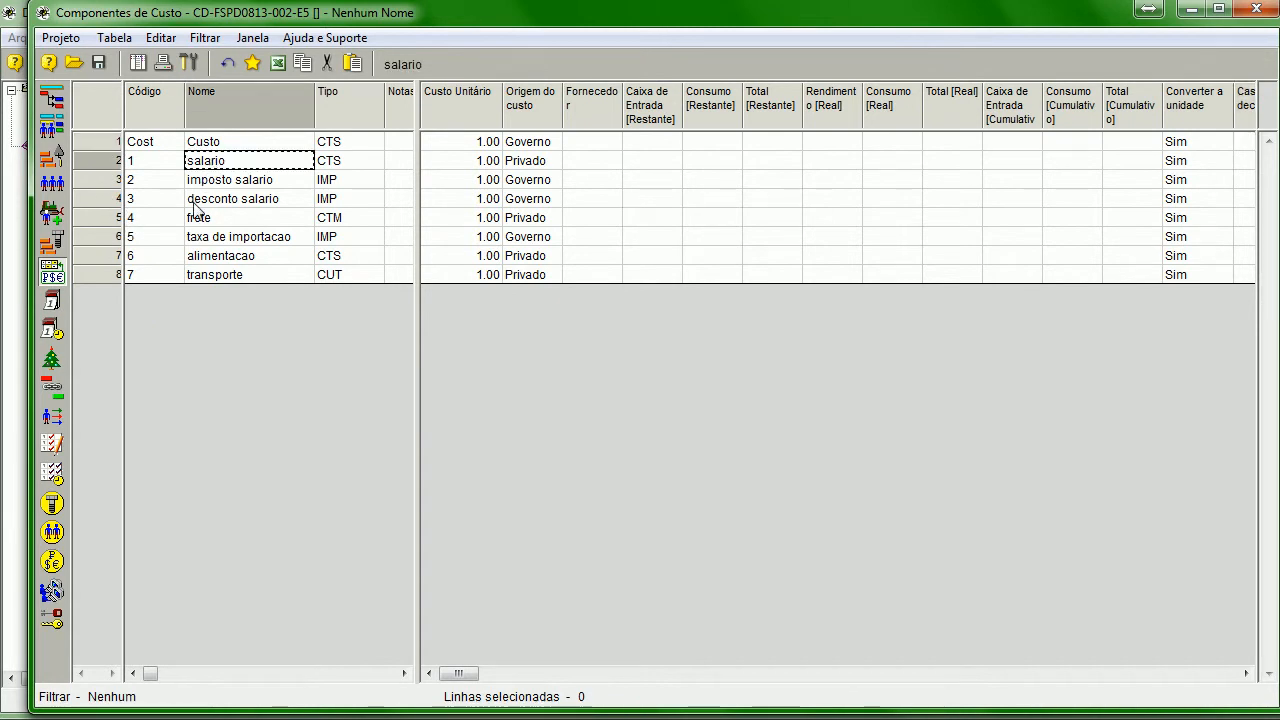
- Show the Por Hora columns of all cost components after Nome in the Recursos table, widening the name pane to fit them
left_click(60, 188)
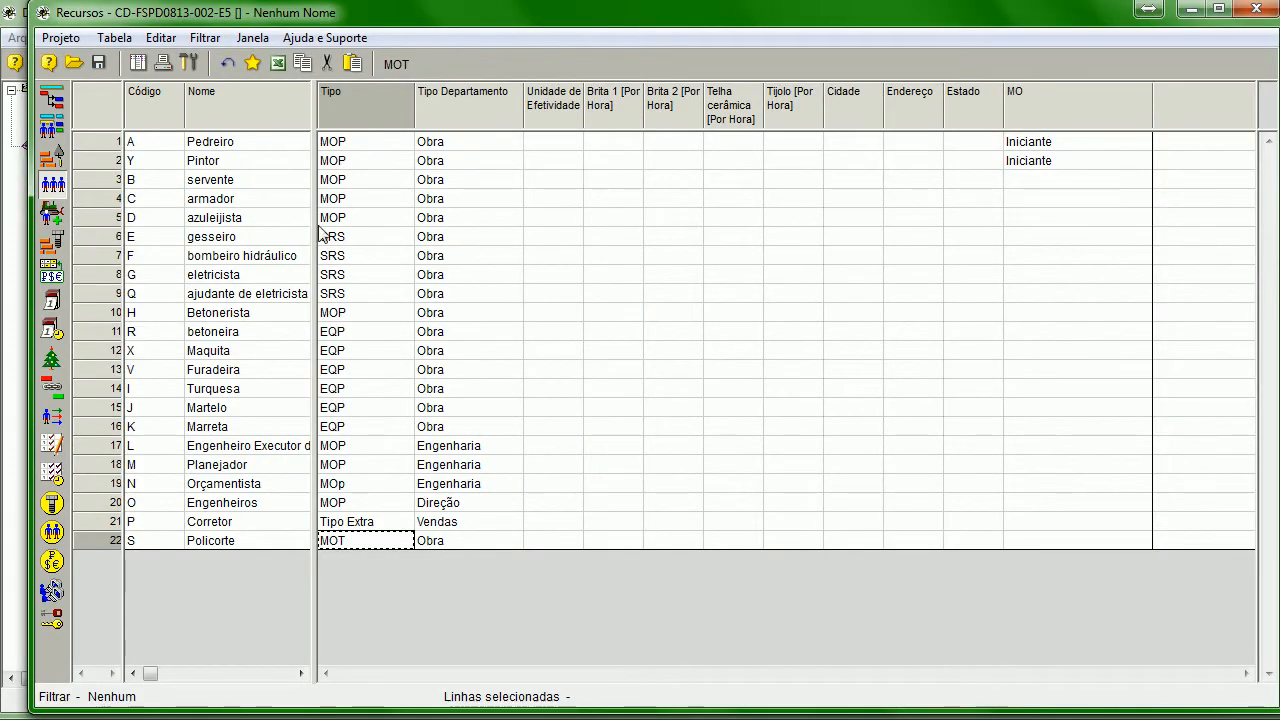
left_click_drag(314, 193, 548, 176)
right_click(446, 116)
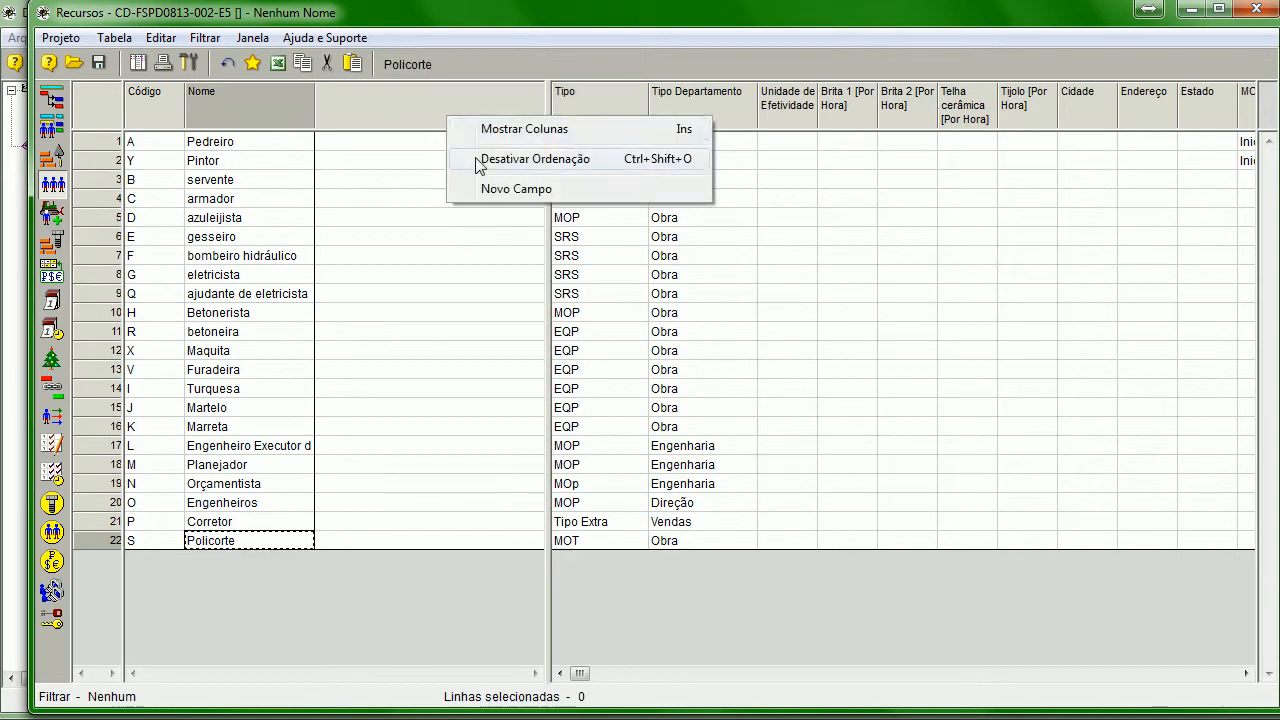
left_click(470, 130)
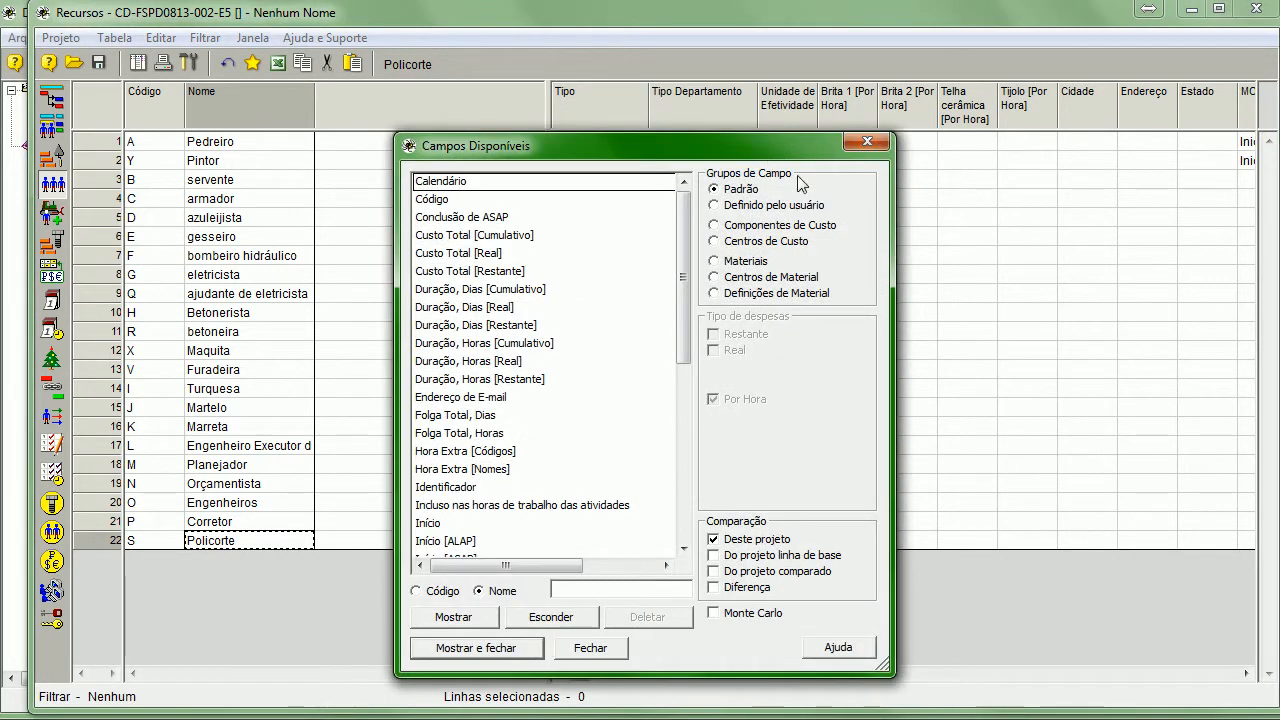
left_click(808, 226)
left_click_drag(472, 187, 492, 464)
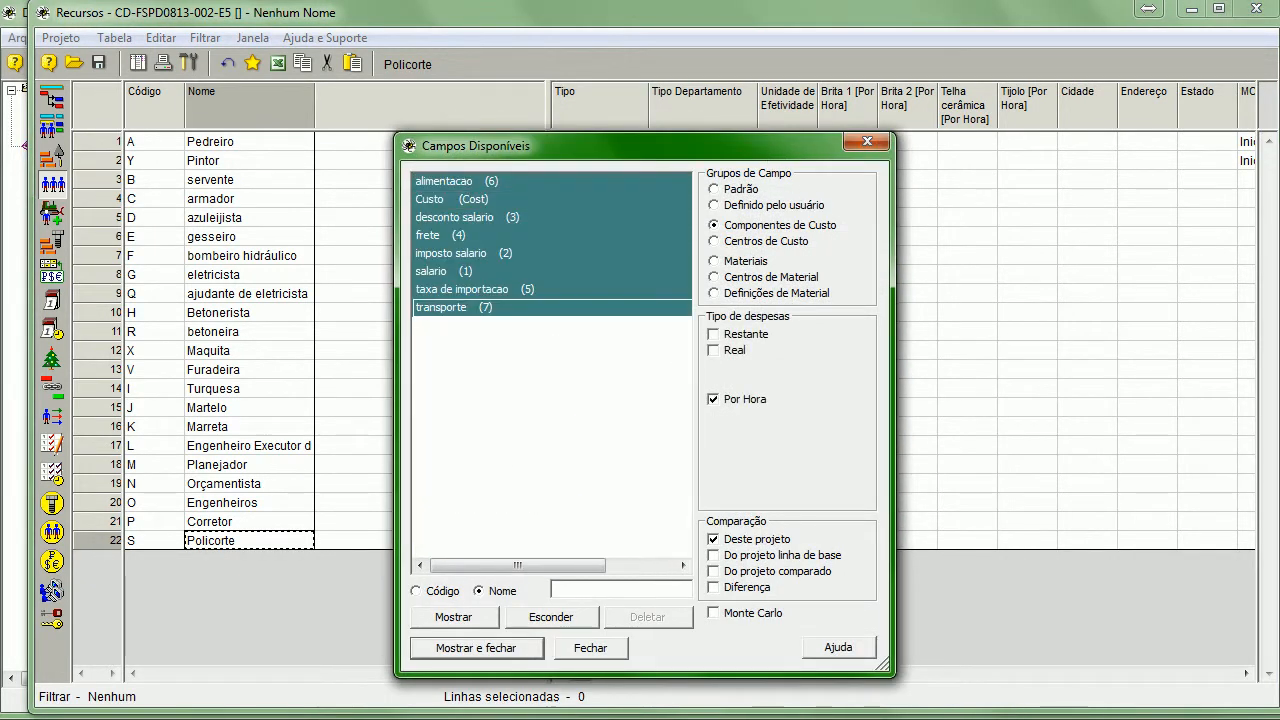
left_click(476, 648)
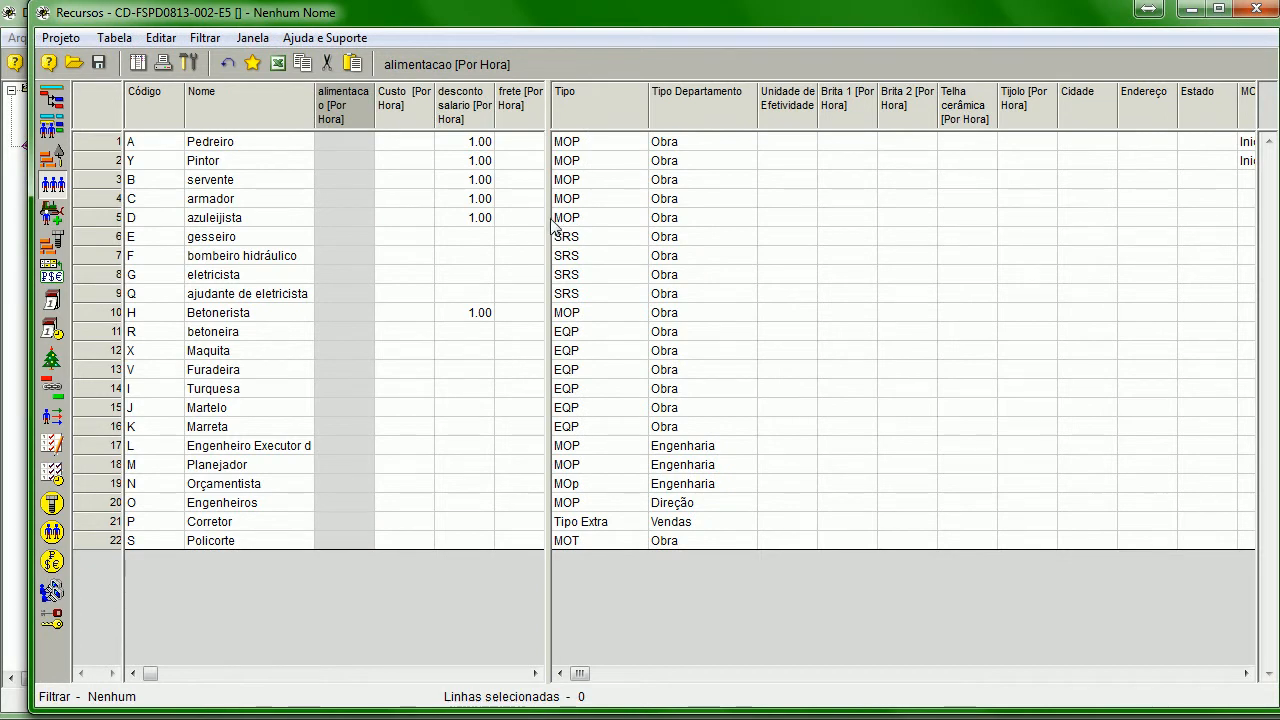
left_click_drag(546, 215, 877, 283)
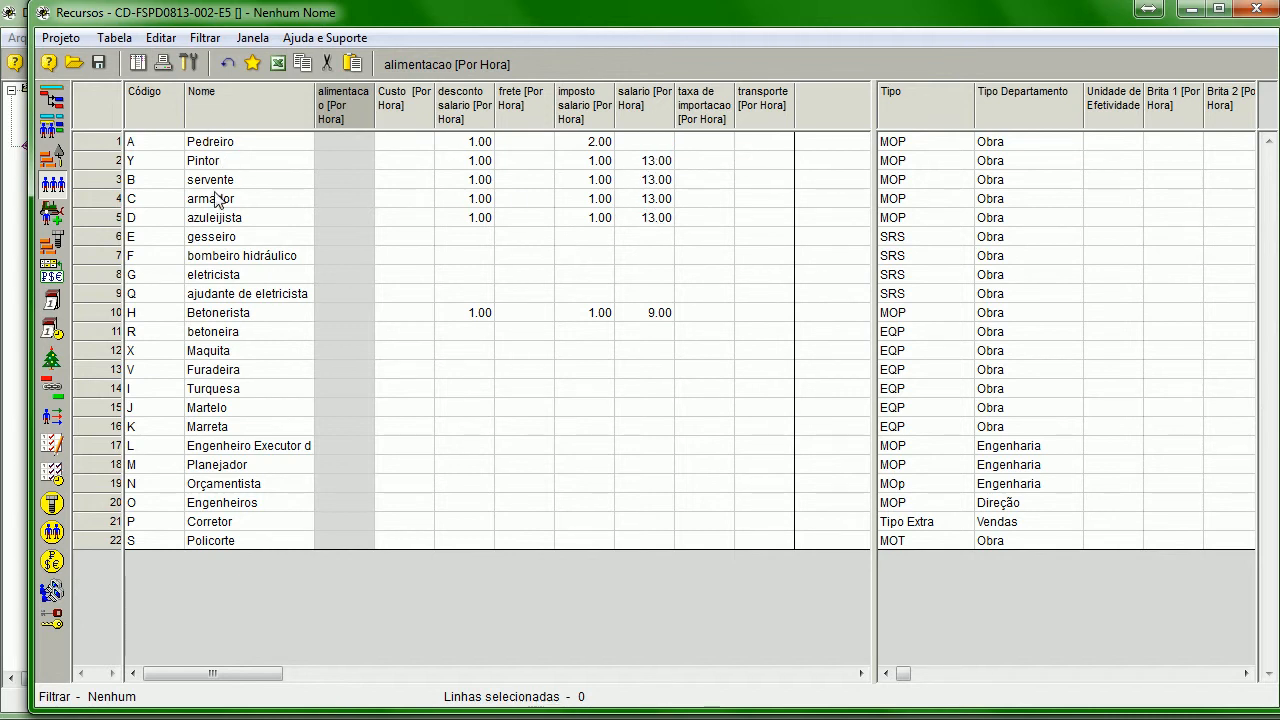
- Resize the name pane to end at the transporte column and widen the desconto salario [Por Hora] column
left_click(650, 182)
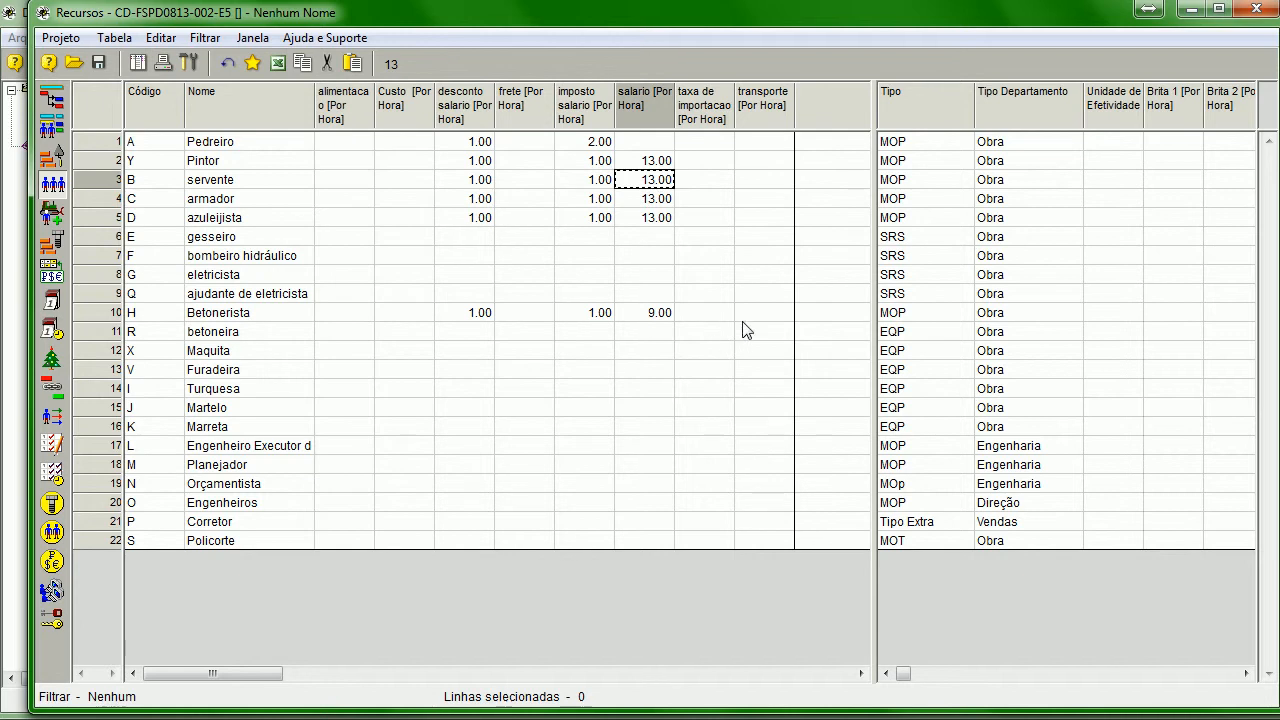
left_click_drag(873, 144, 922, 162)
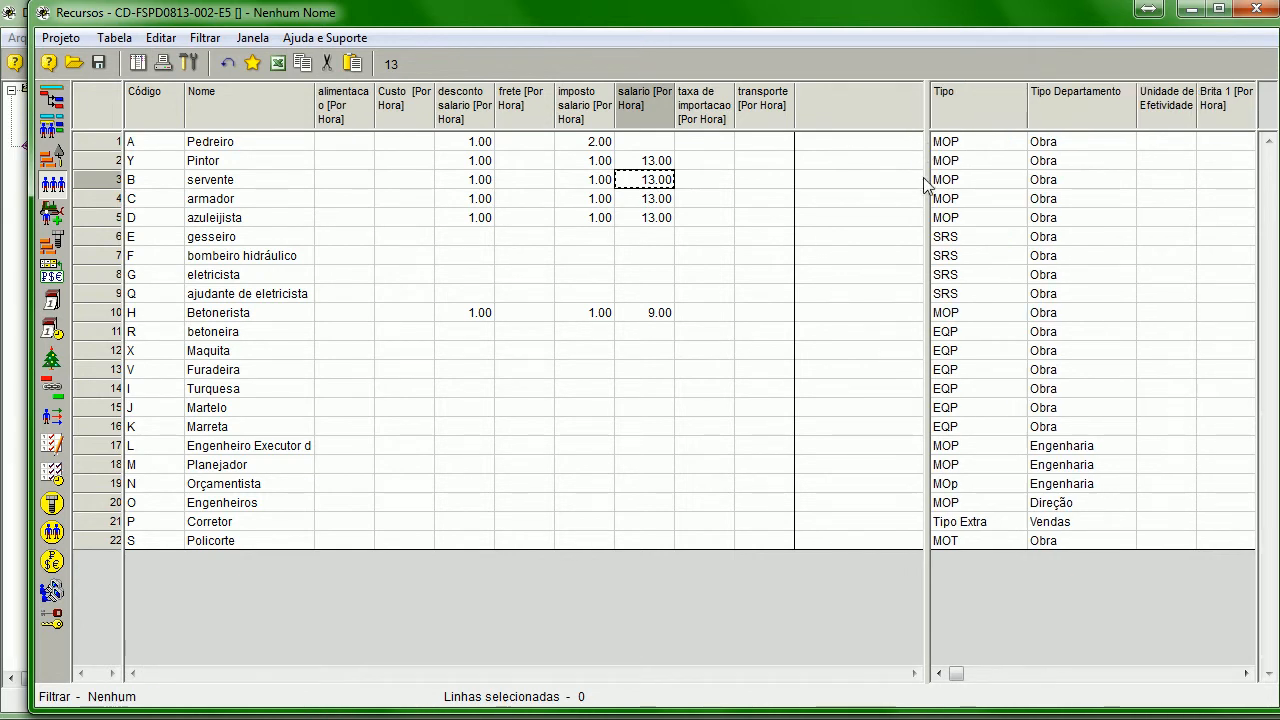
left_click(923, 182)
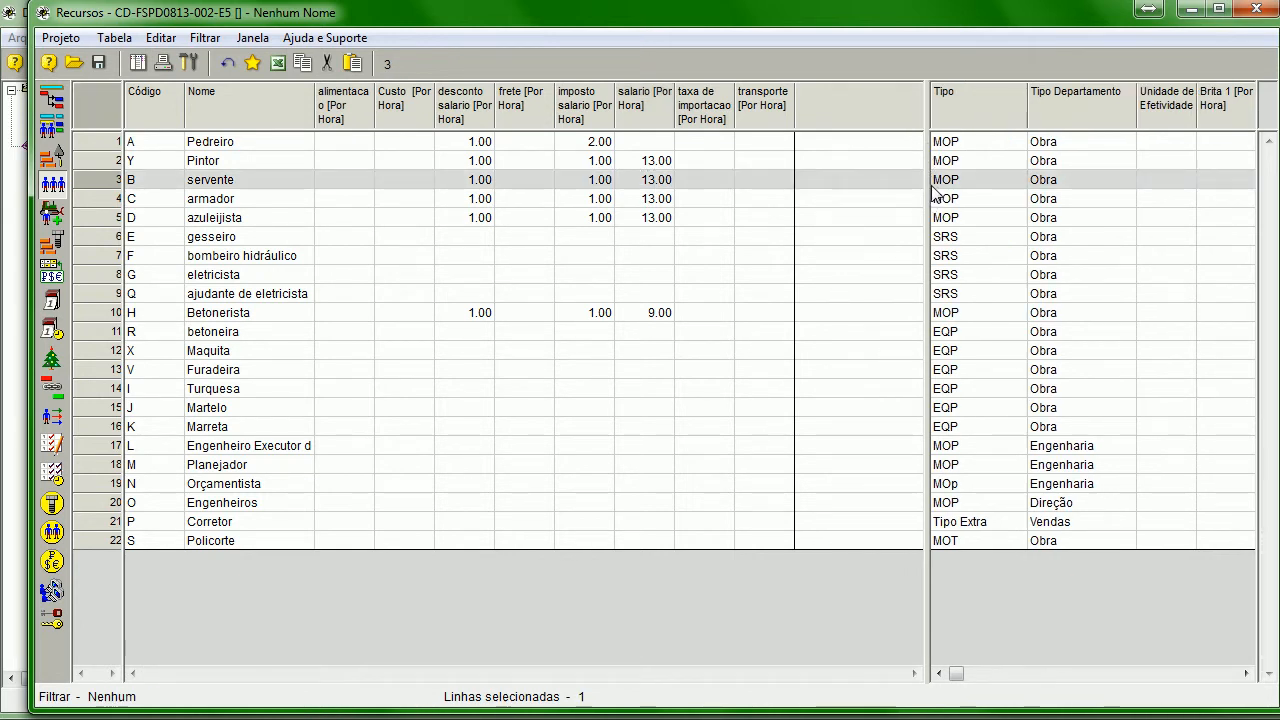
left_click_drag(926, 190, 802, 200)
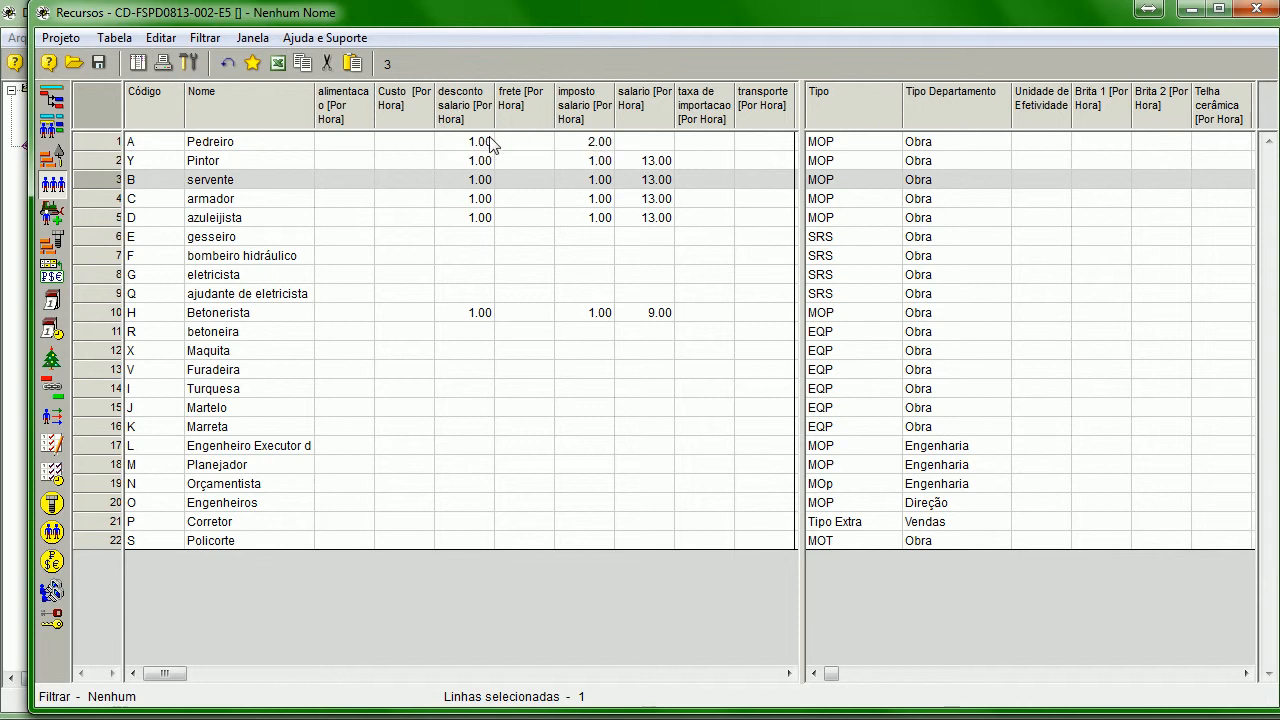
left_click_drag(494, 116, 536, 120)
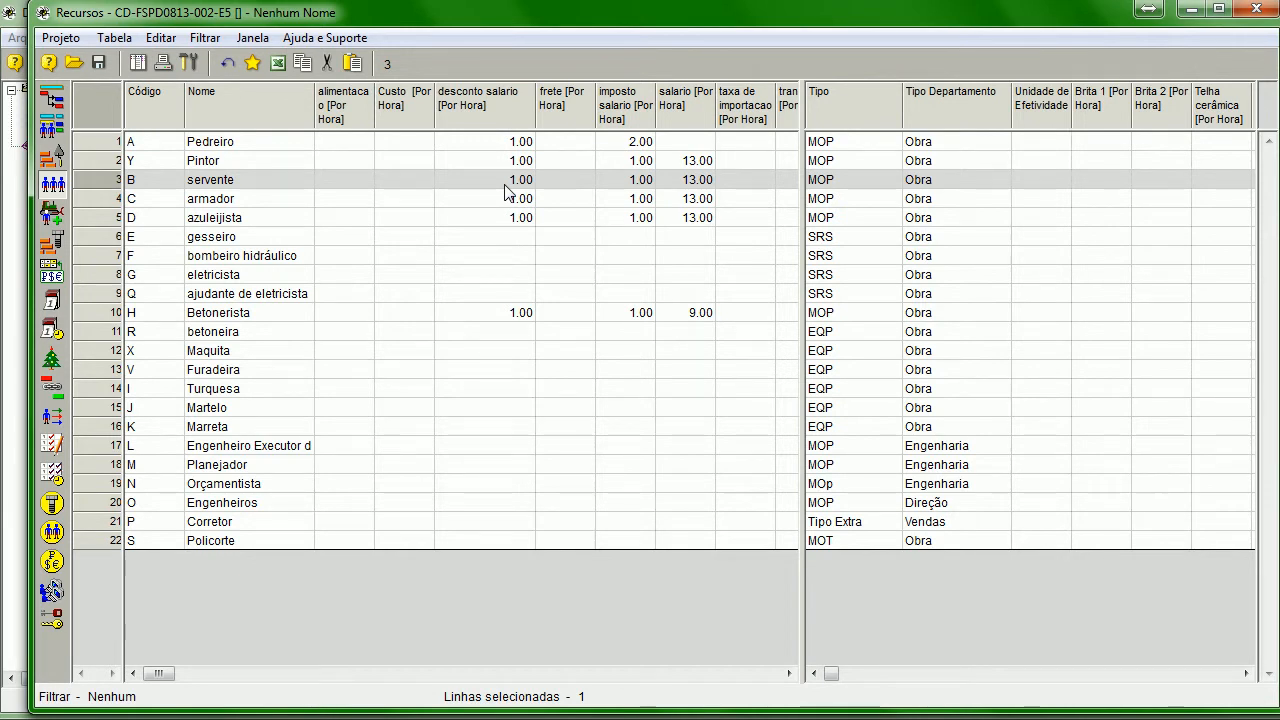
- View the desconto salario column's field properties and the notes of the desconto salario cost component, closing both without changes
double_click(493, 103)
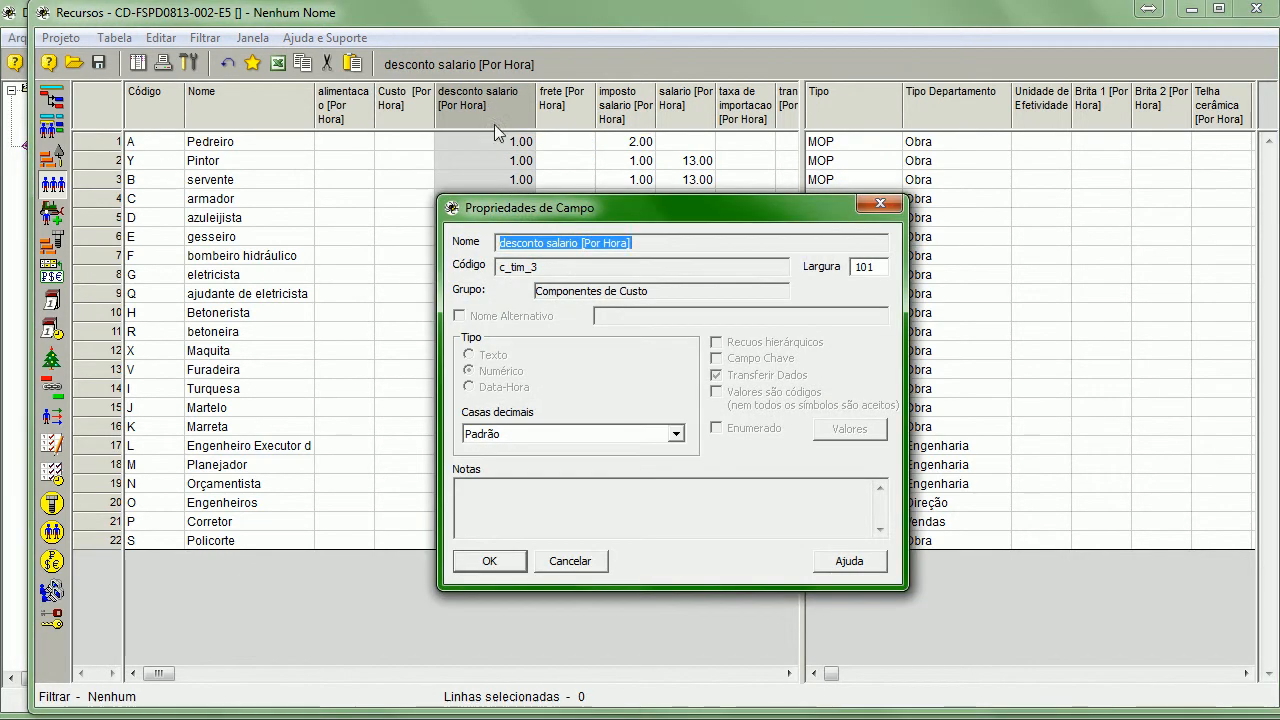
left_click(881, 206)
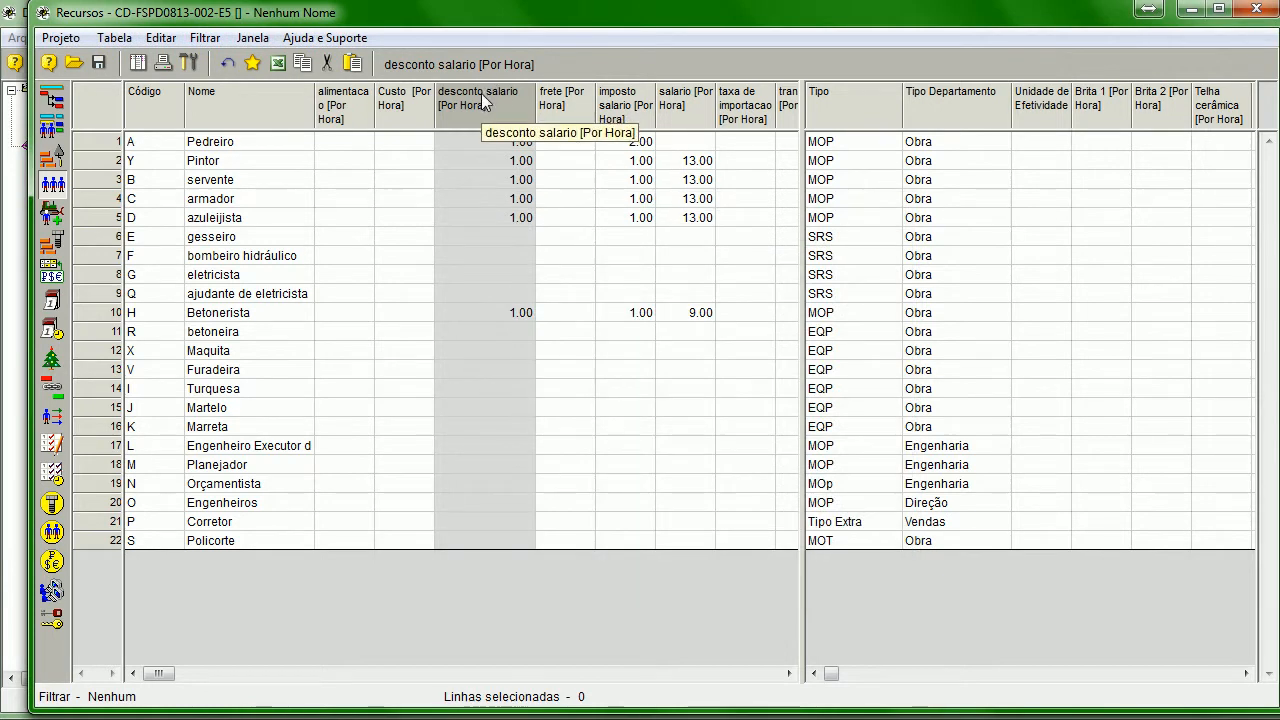
left_click(50, 272)
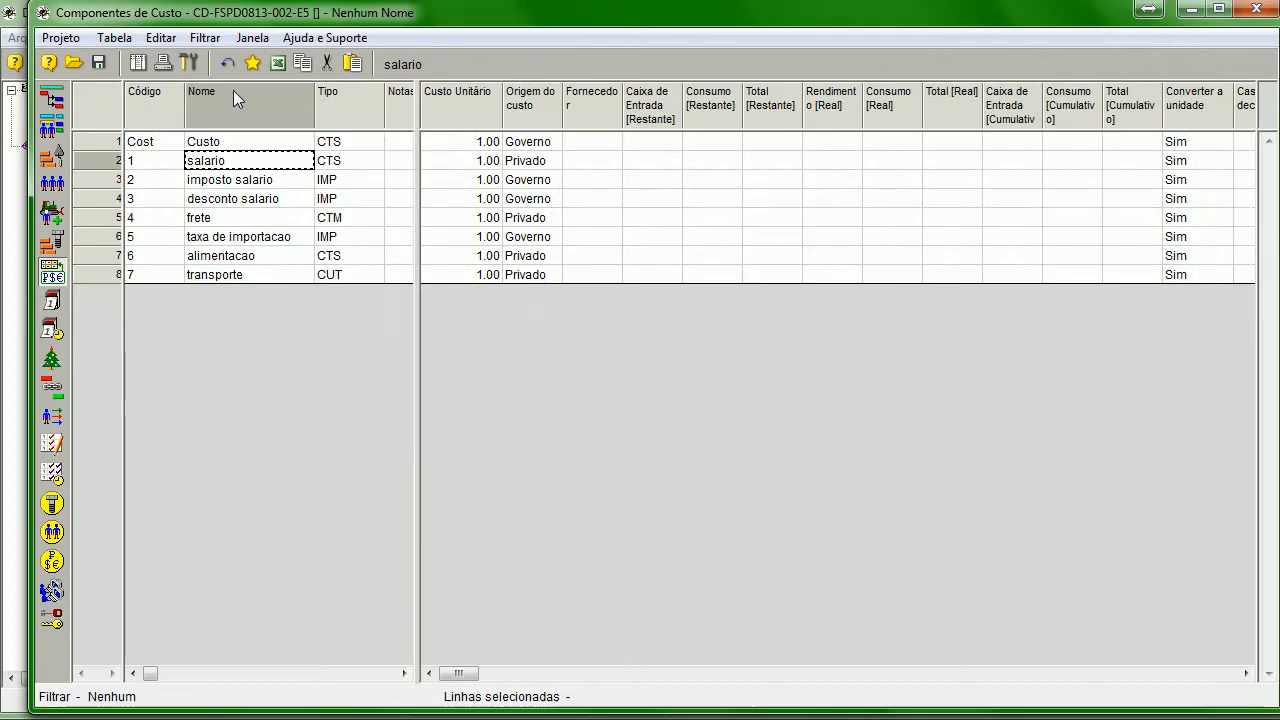
double_click(115, 198)
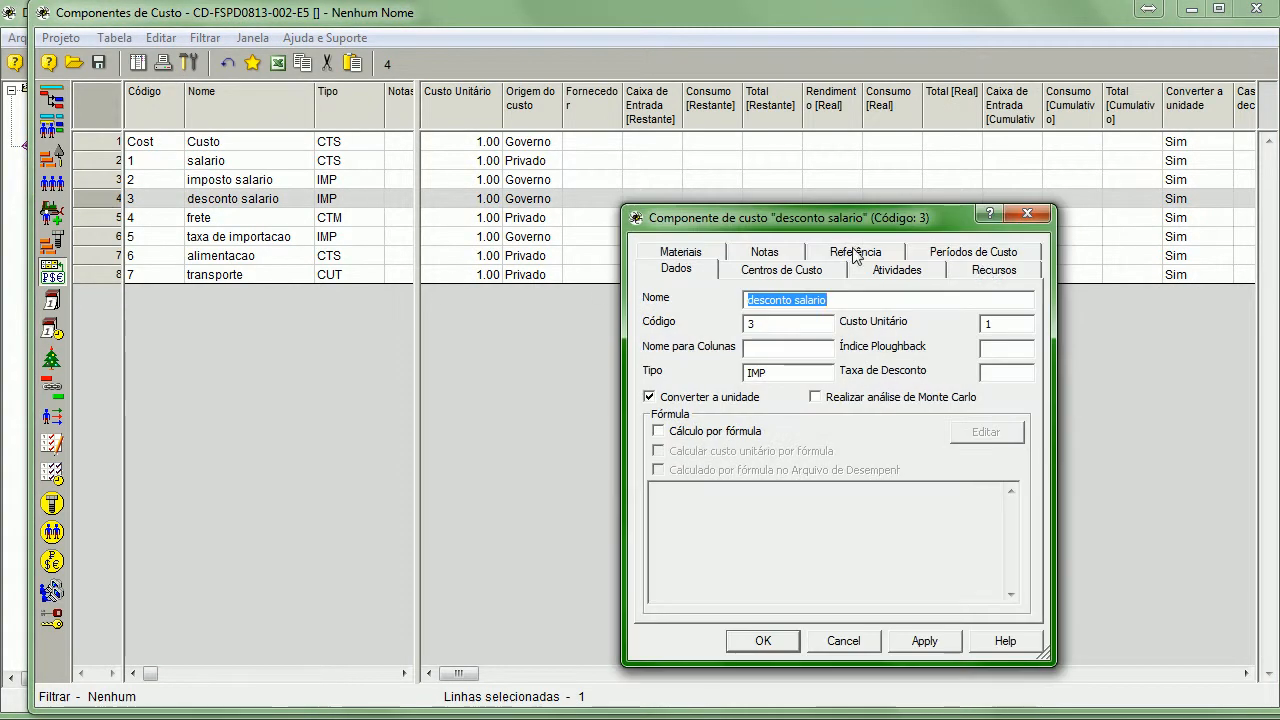
left_click(770, 252)
left_click(1027, 213)
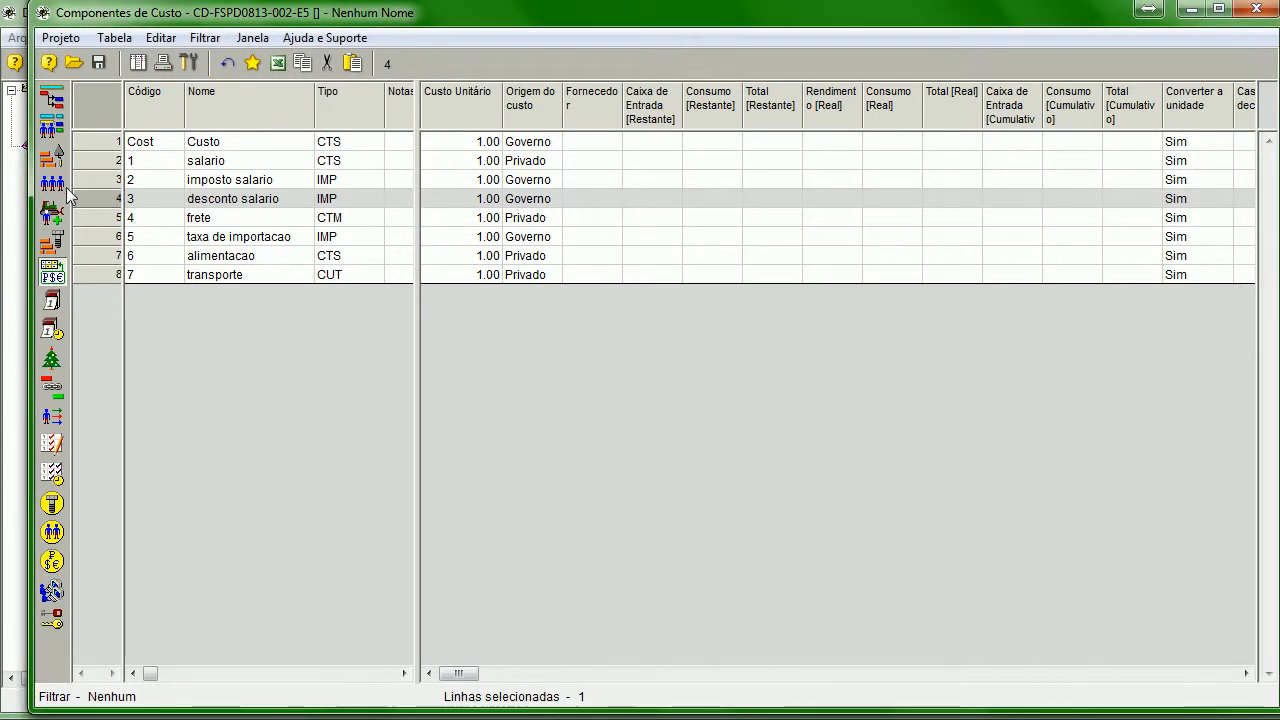
- Review servente's hourly salario, imposto salario and desconto salario values and Pedreiro's salario cell in the Recursos table
left_click(62, 188)
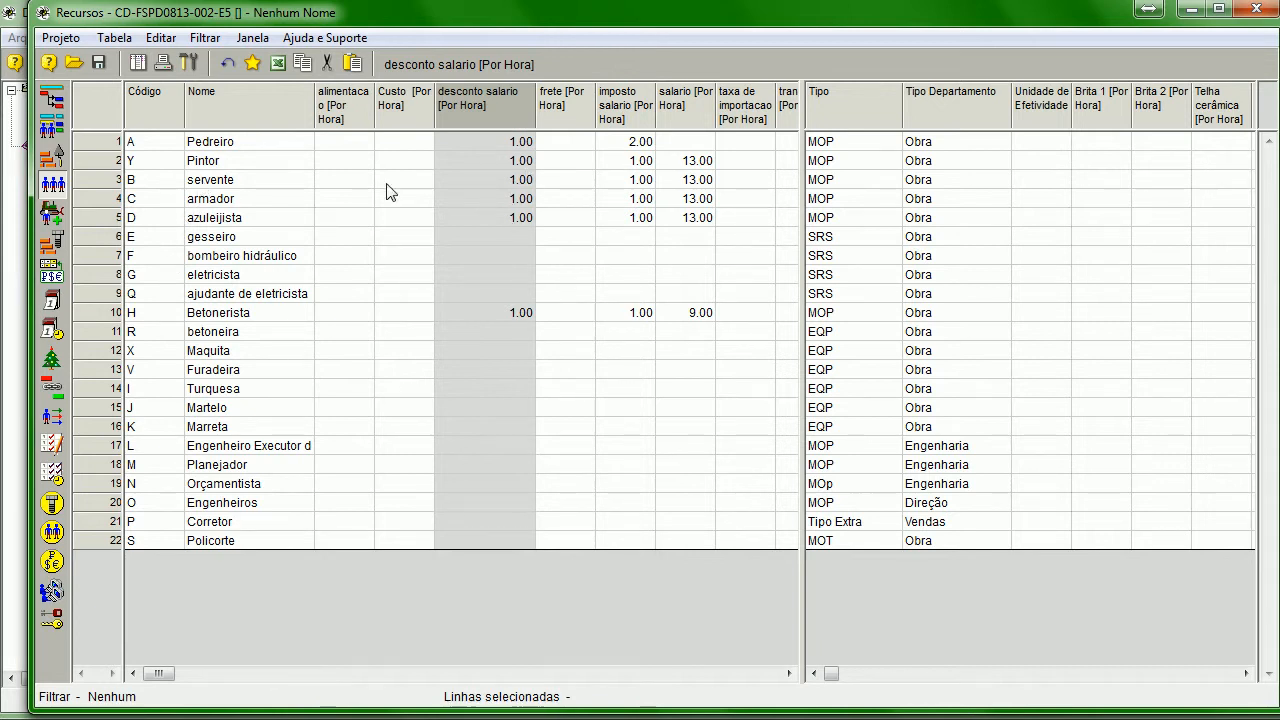
left_click(698, 184)
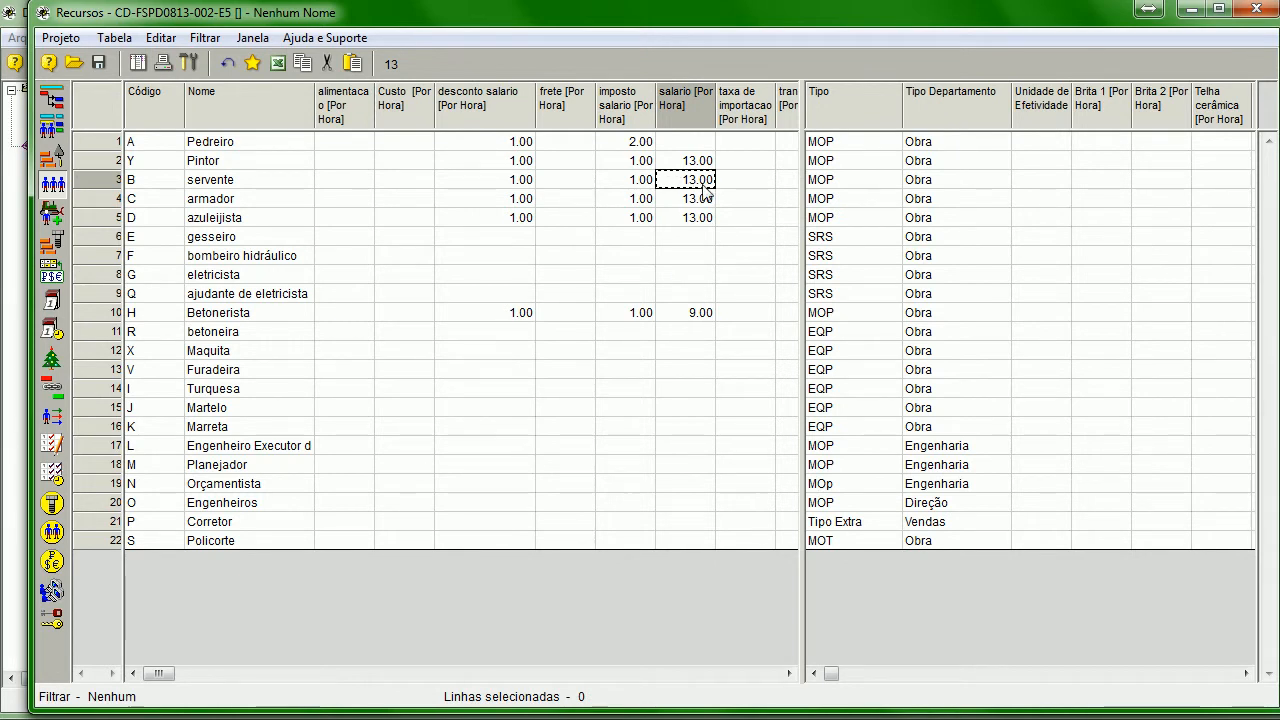
left_click(641, 186)
left_click(517, 188)
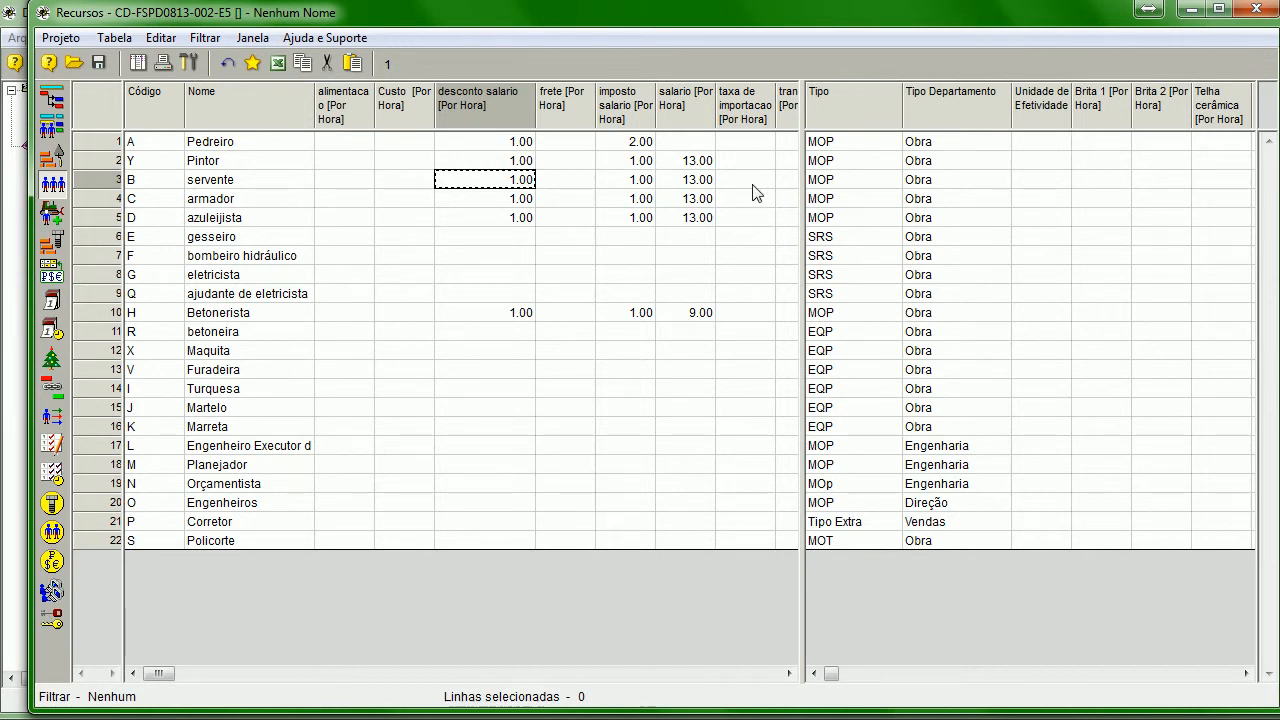
left_click(708, 142)
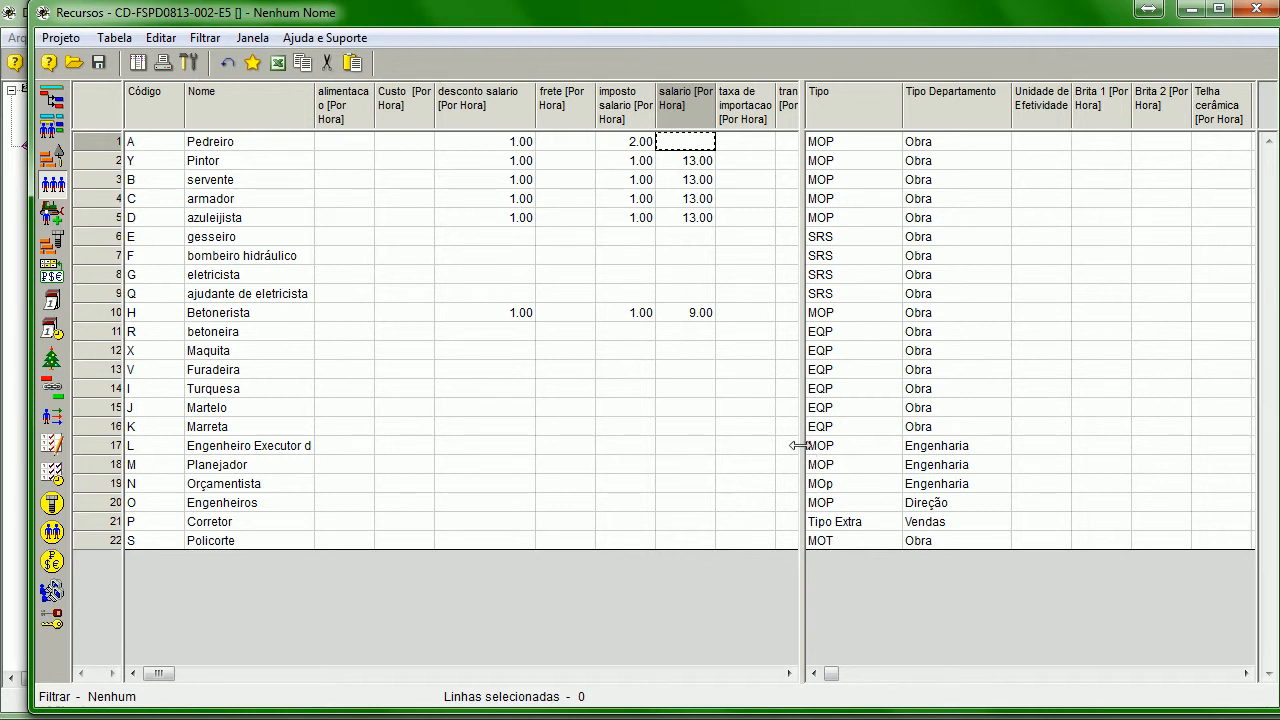
left_click_drag(800, 452, 314, 458)
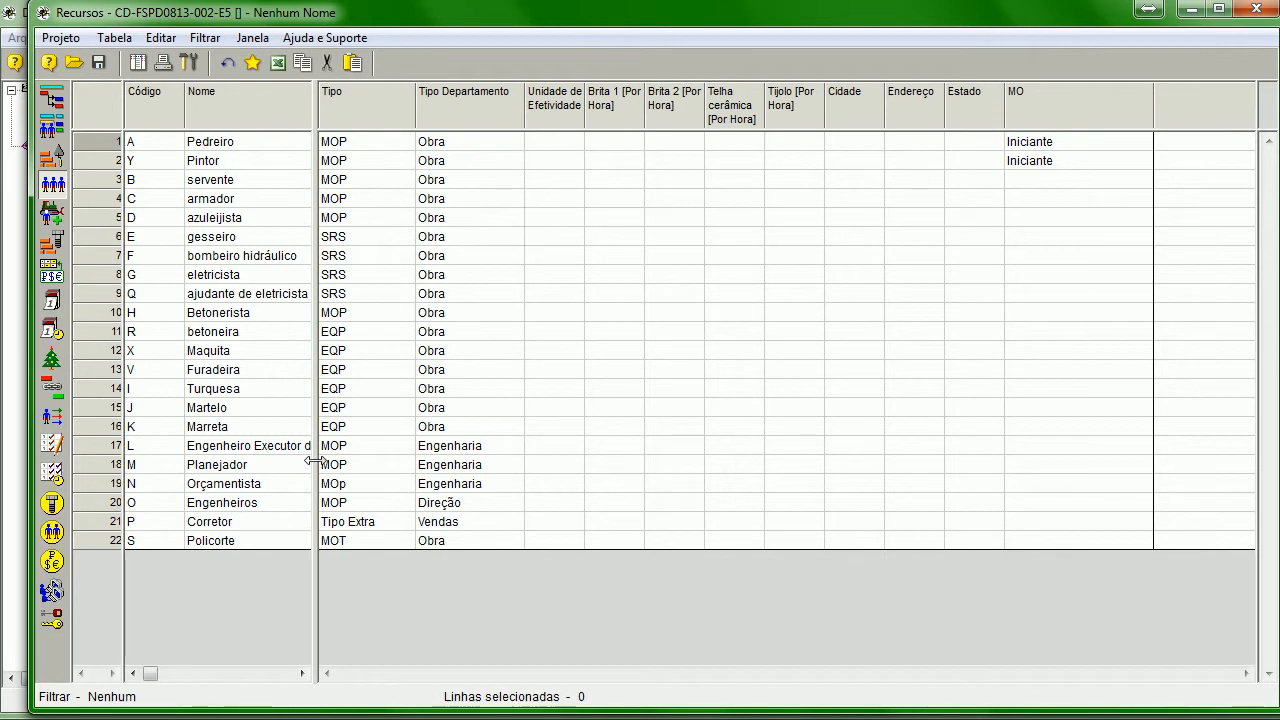
- Widen the name pane and show the Por Hora columns of all materials, Areia through Tijolo, after the transporte column
left_click_drag(314, 460, 1143, 460)
right_click(908, 110)
left_click(985, 124)
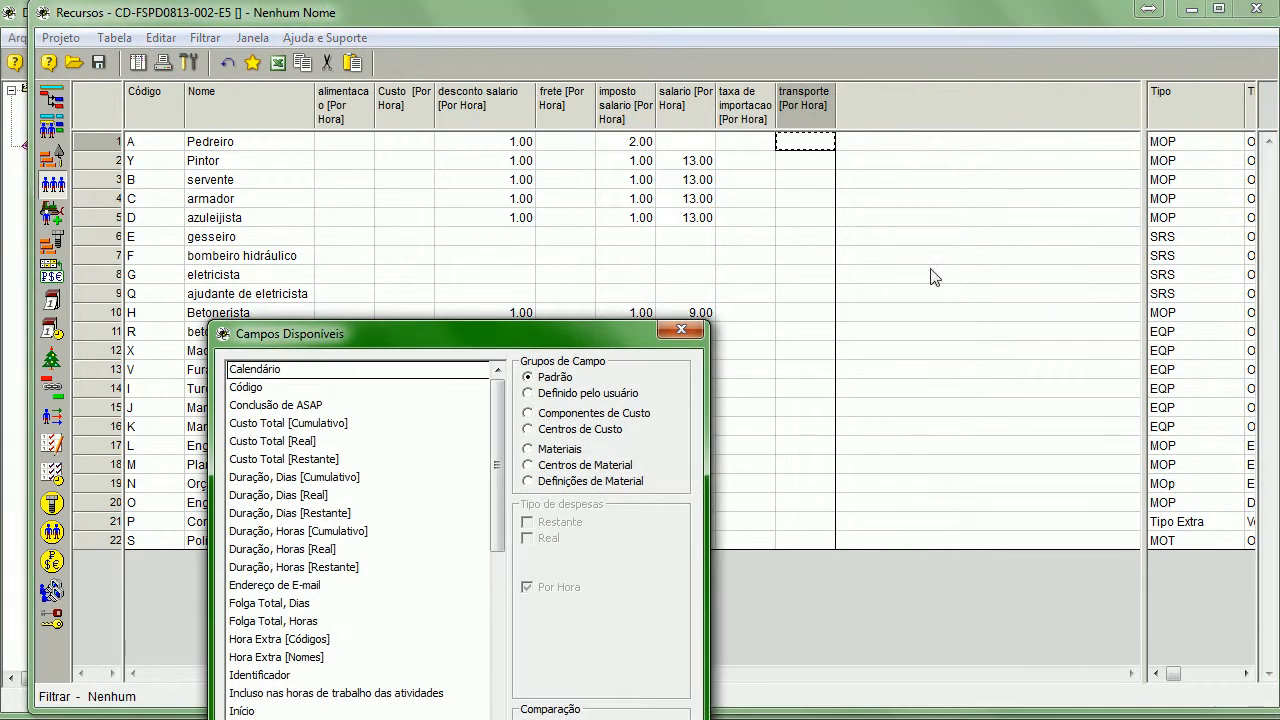
left_click_drag(540, 248, 698, 231)
left_click(691, 349)
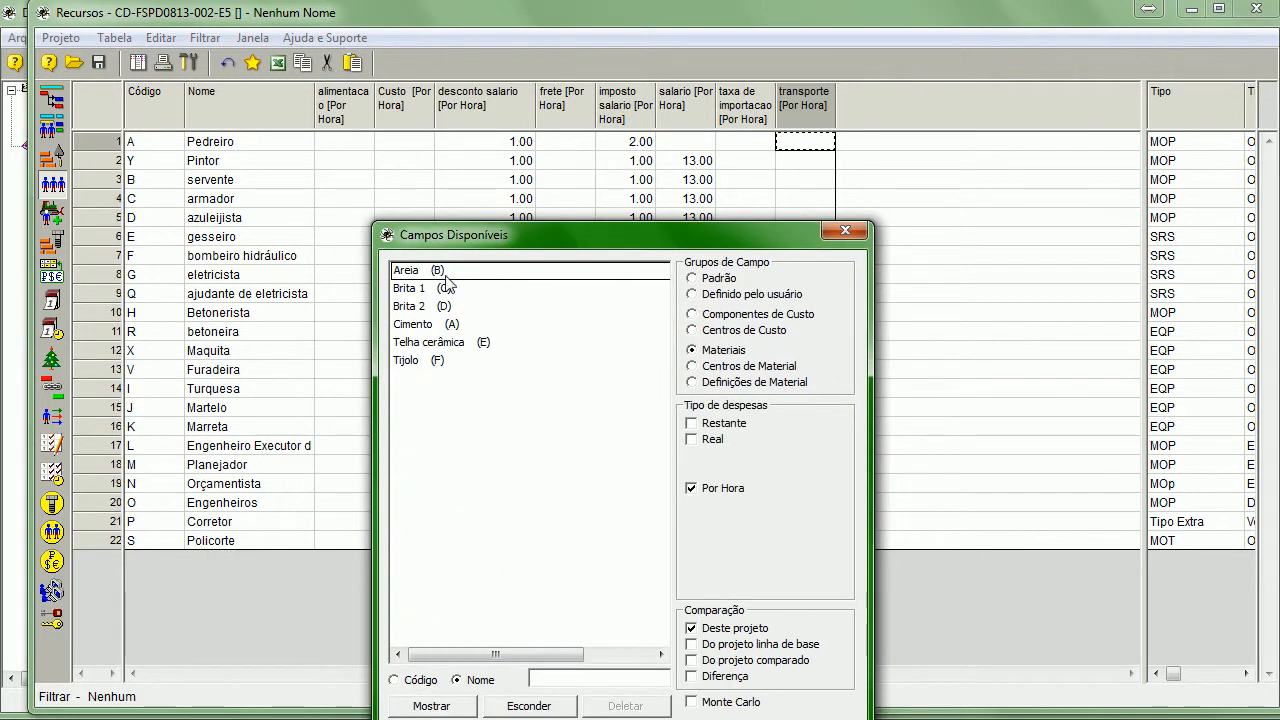
left_click_drag(439, 272, 447, 553)
left_click(428, 705)
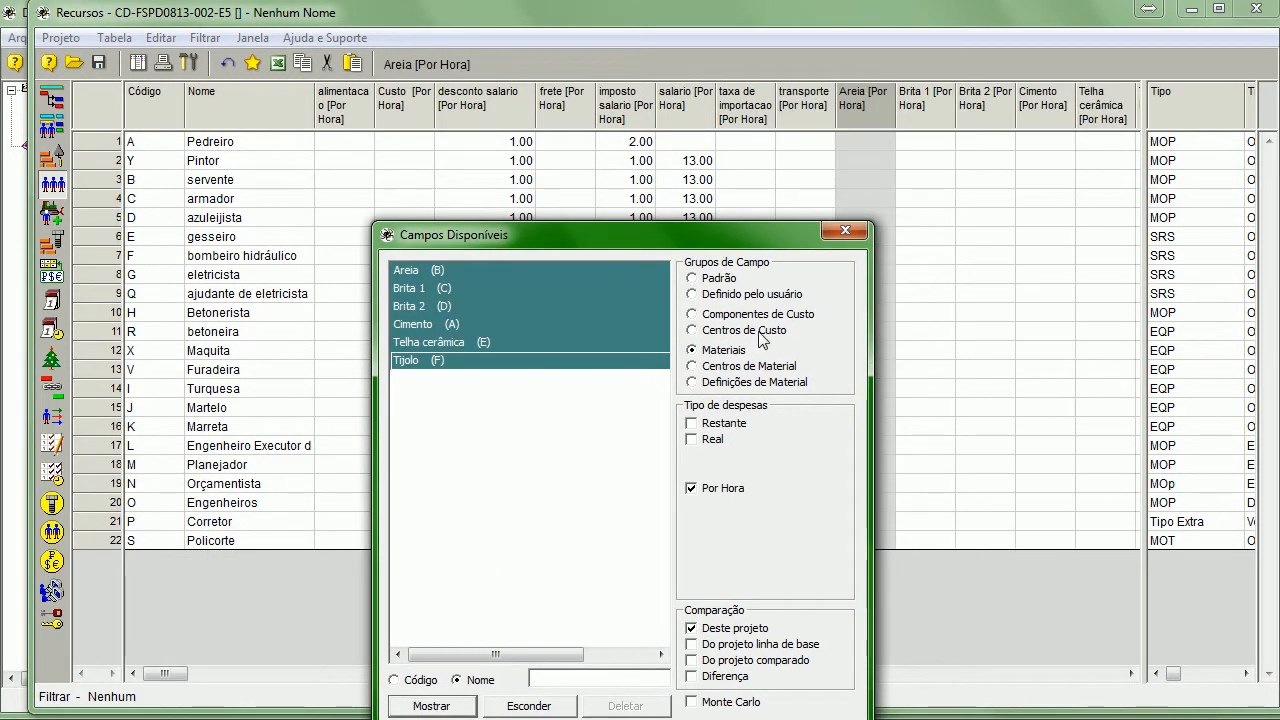
left_click(845, 231)
left_click(1130, 673)
left_click(1130, 673)
left_click(1130, 673)
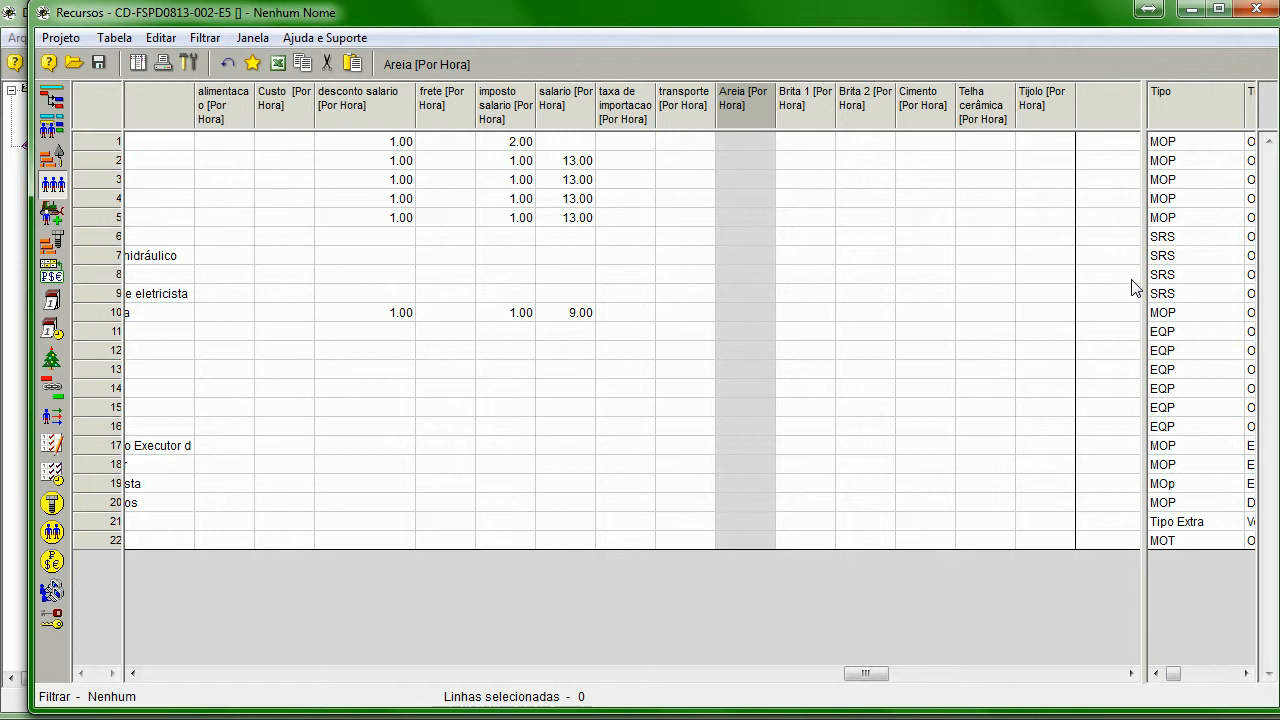
- Add a new resource named Gerador below Policorte in the Recursos table
left_click_drag(862, 673, 137, 688)
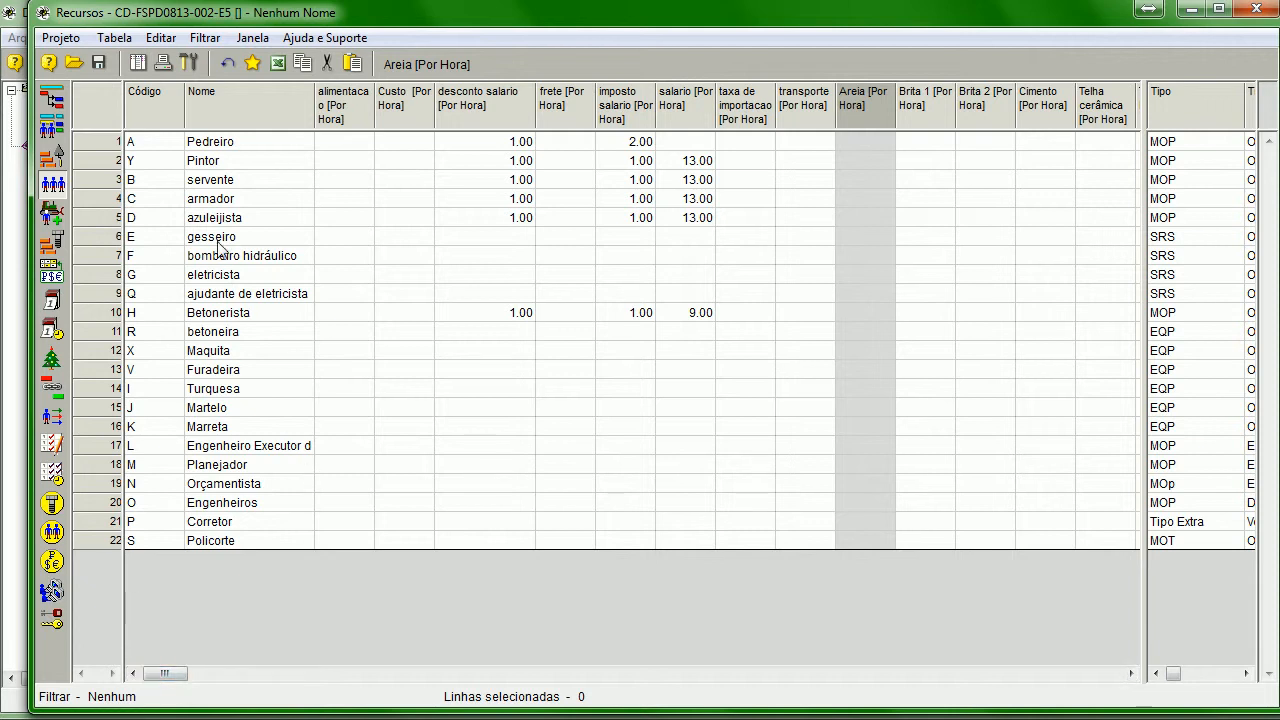
left_click(230, 543)
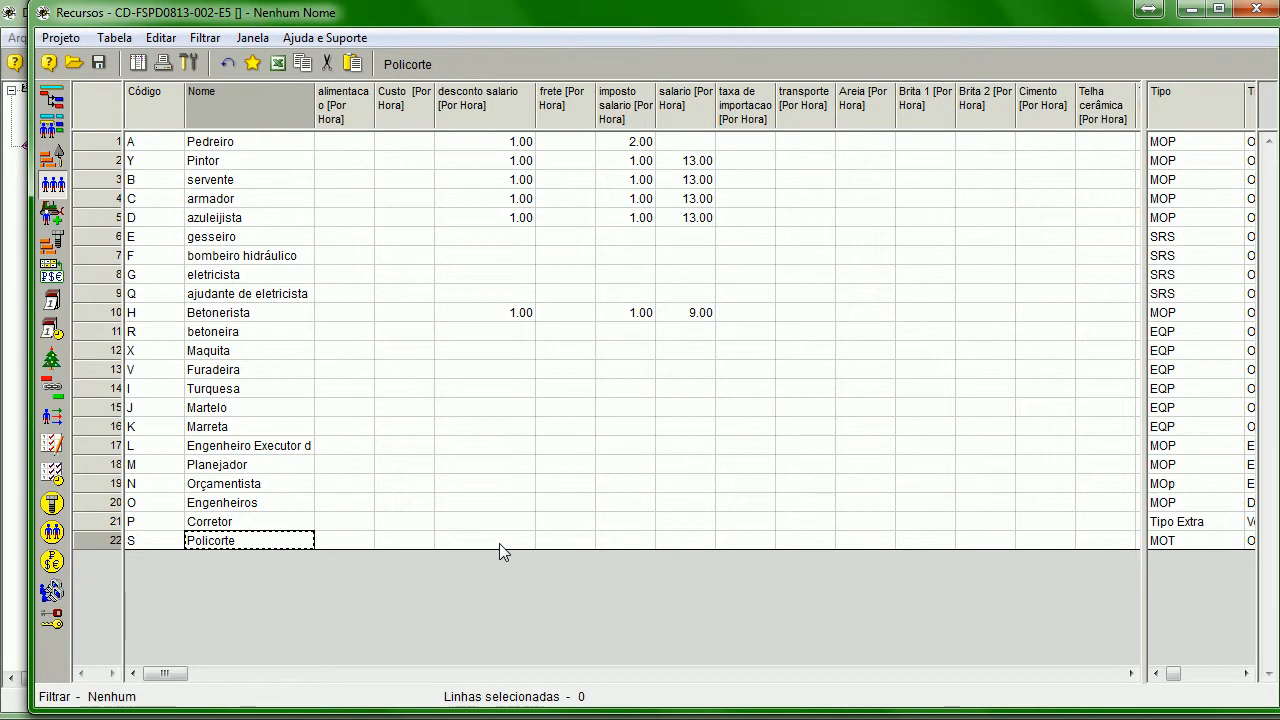
key("Down")
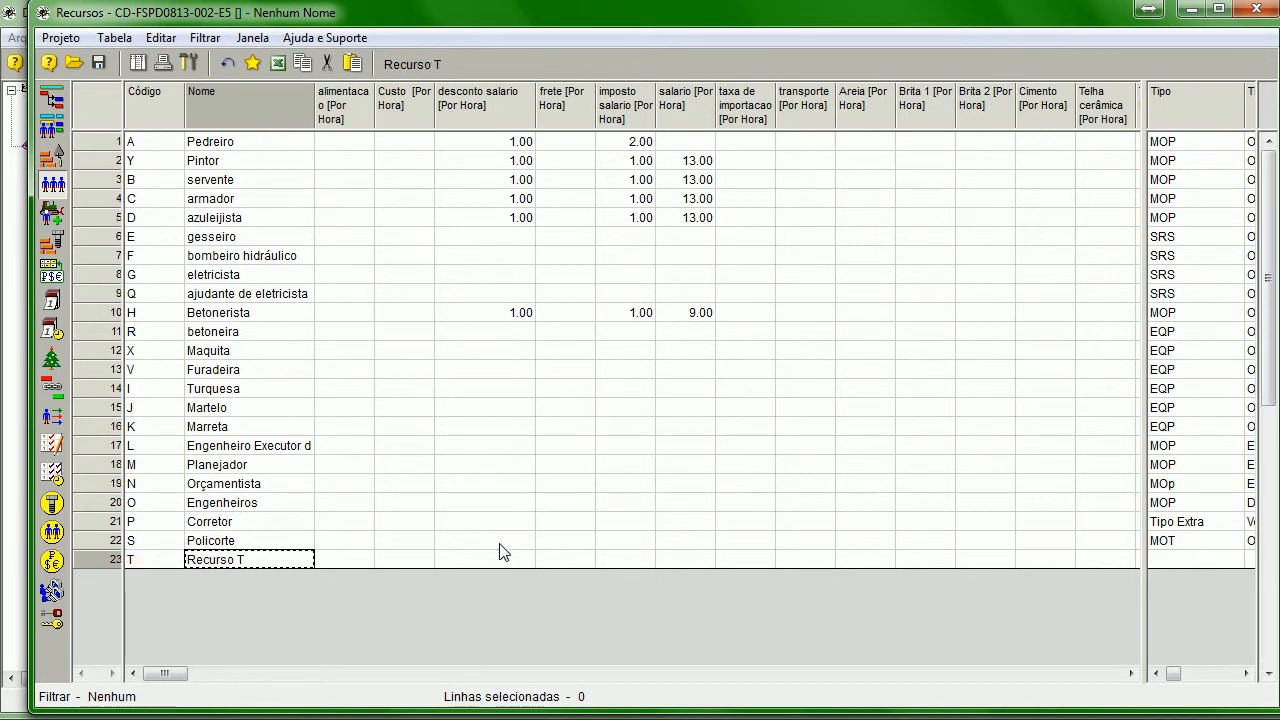
type("Gerador")
key("Return")
- Add a new material named Combustível below Tijolo in the Materiais table
left_click(53, 250)
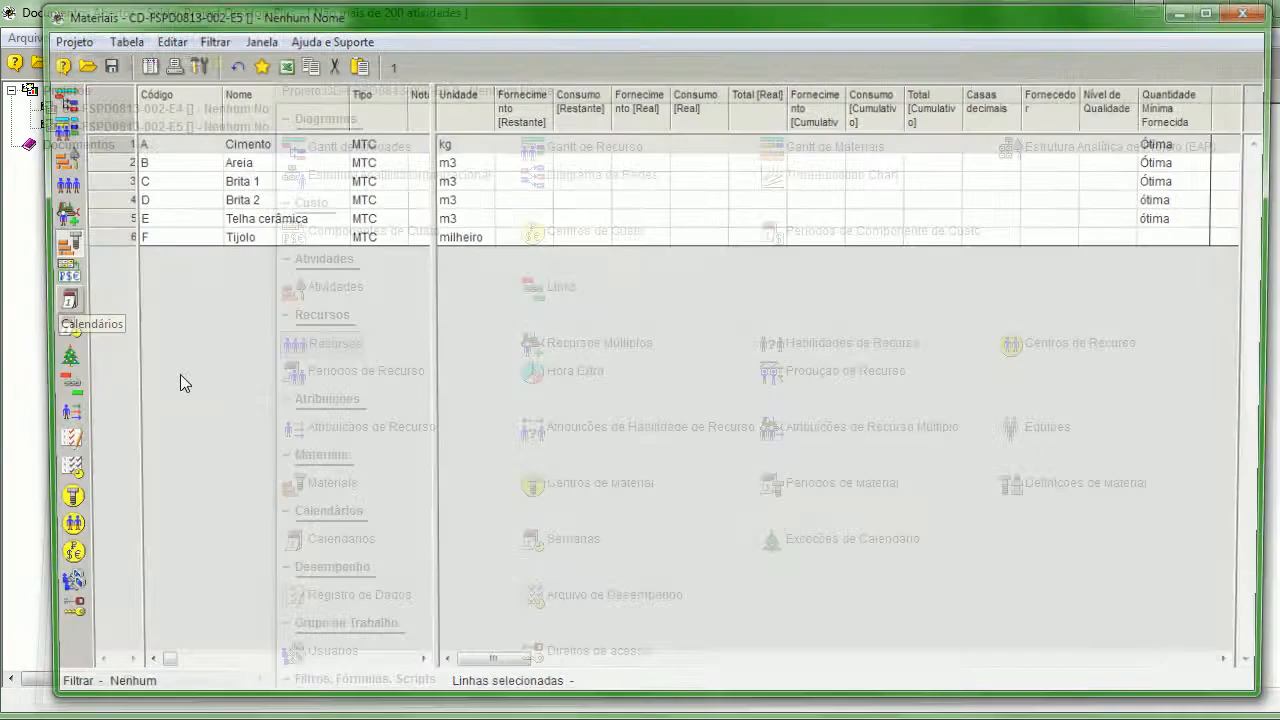
left_click(266, 234)
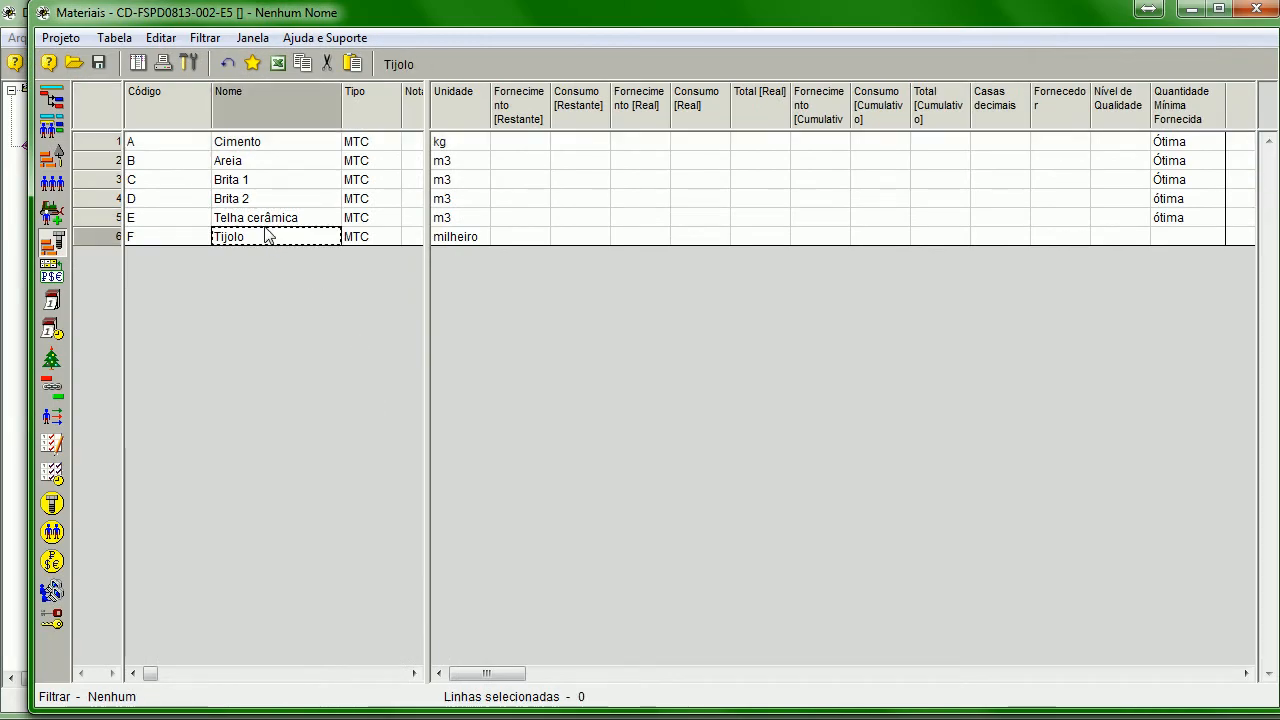
key("Down")
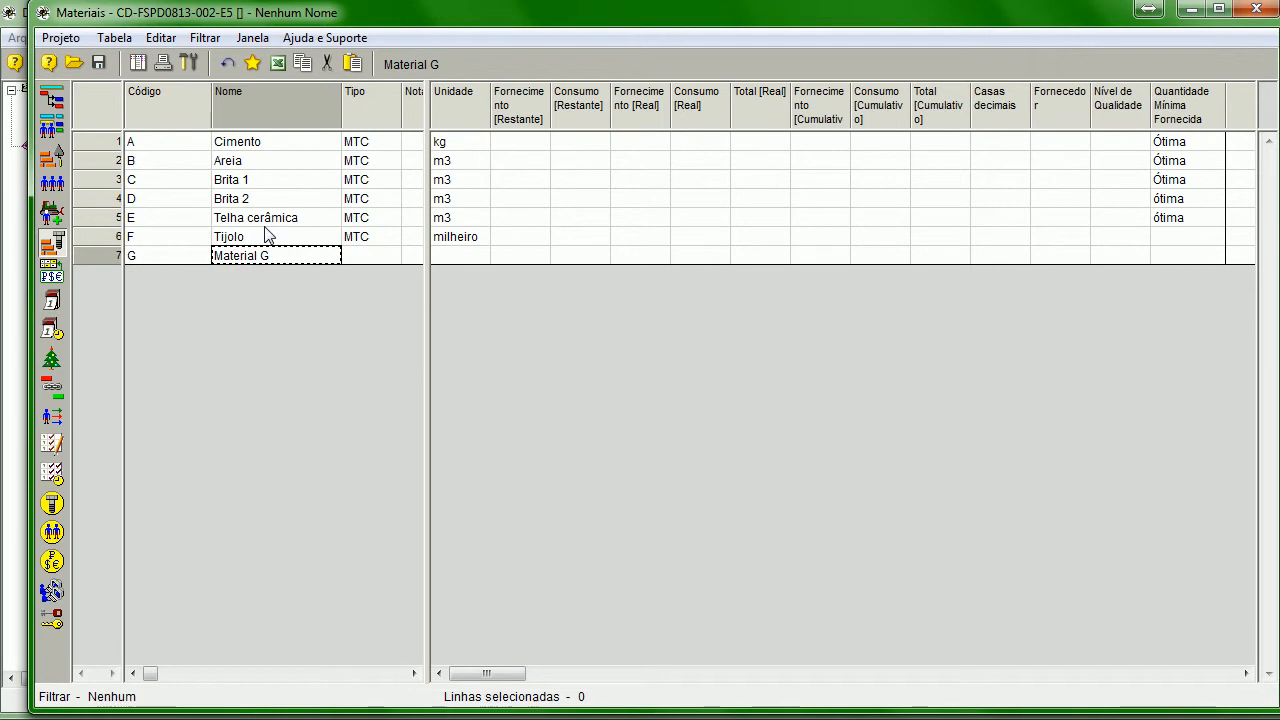
type("Combustível")
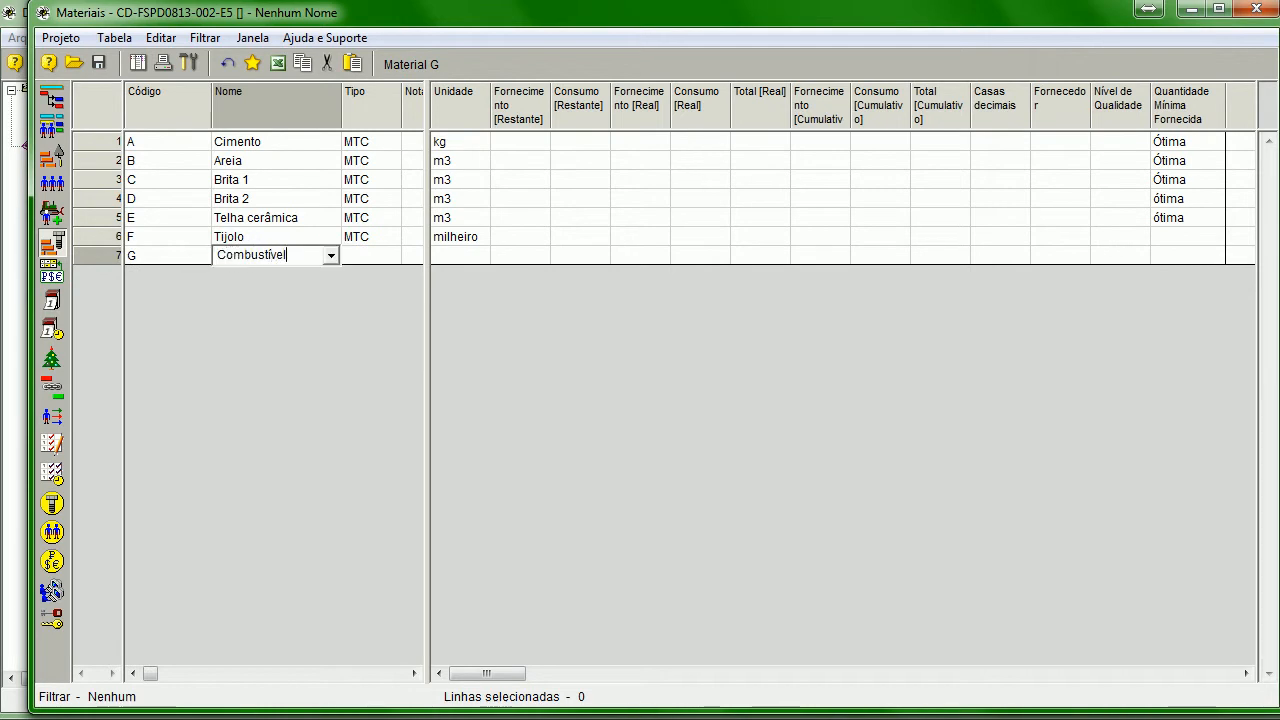
key("Return")
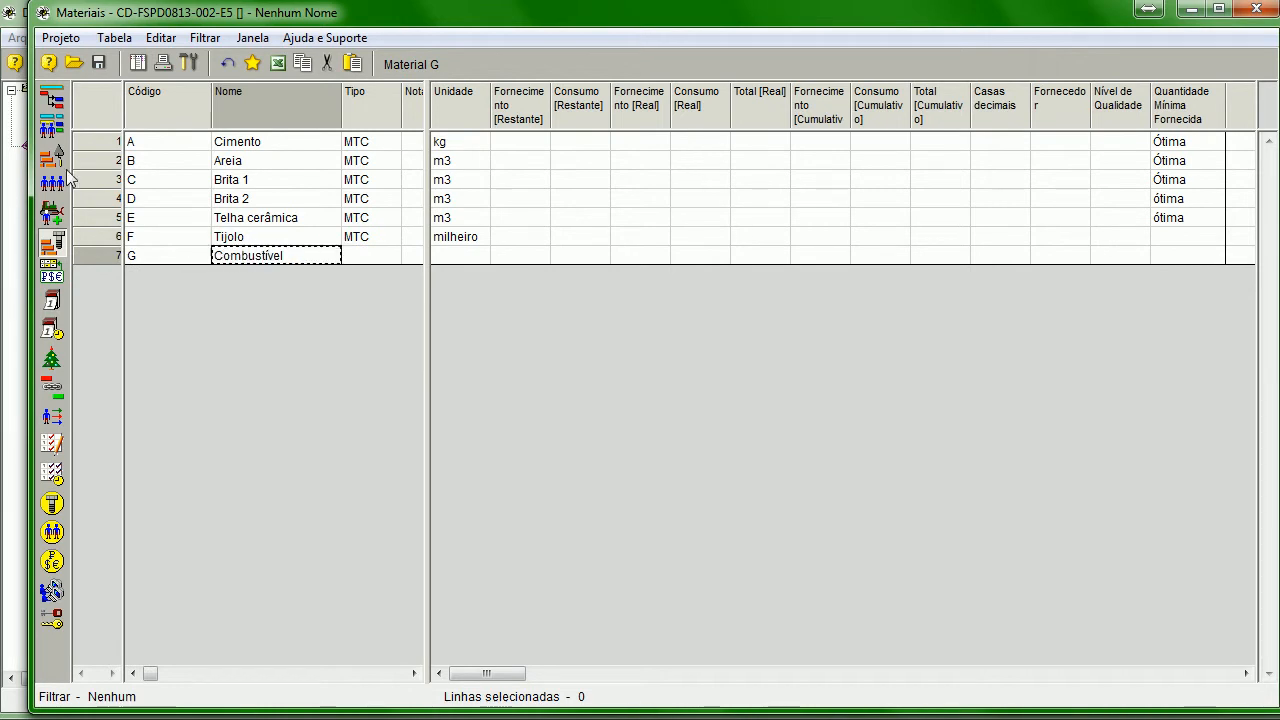
- Assign the Cost (Custo) cost component to Combustível with a unit cost of 40 and confirm the material's properties
double_click(95, 253)
left_click(610, 230)
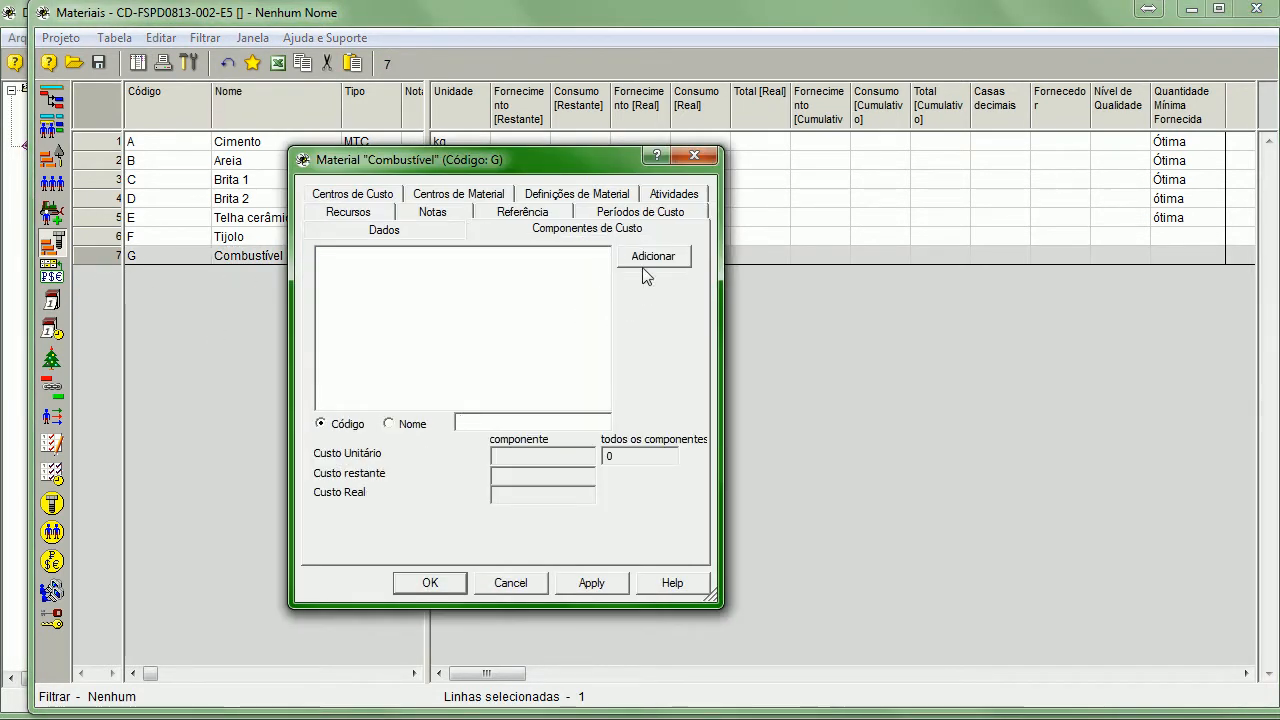
left_click(652, 257)
left_click(540, 604)
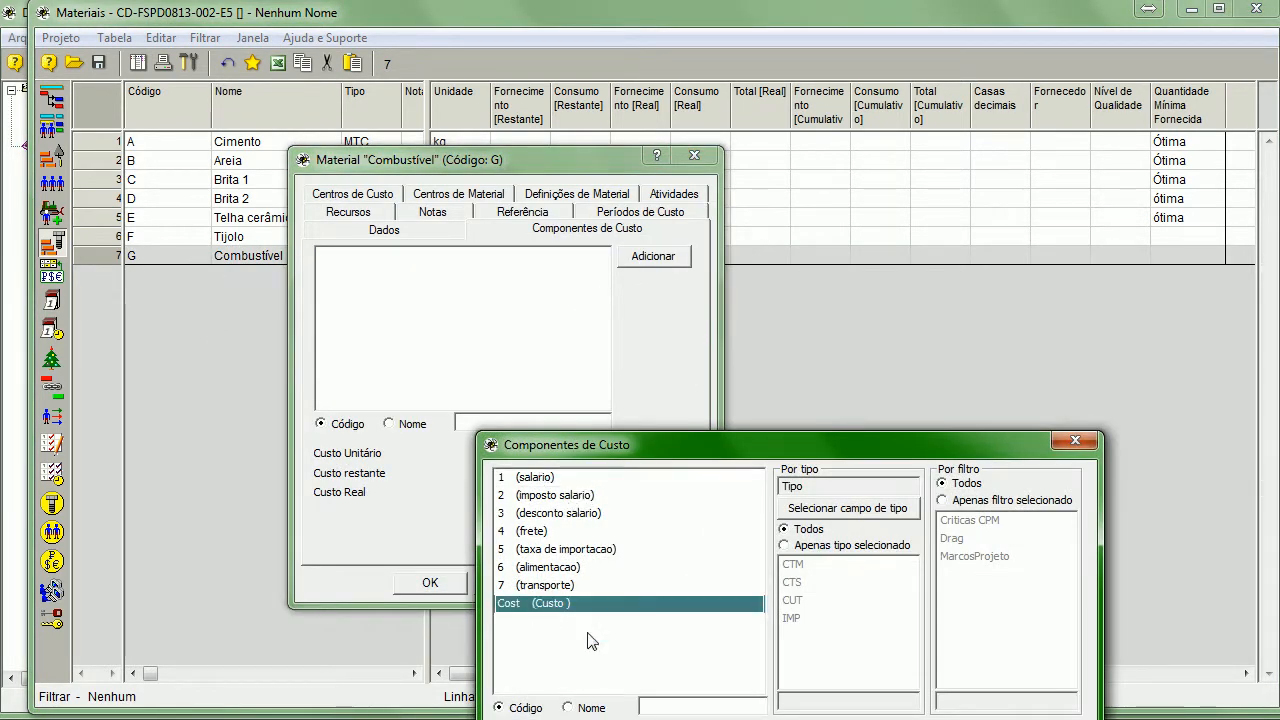
left_click_drag(803, 450, 723, 278)
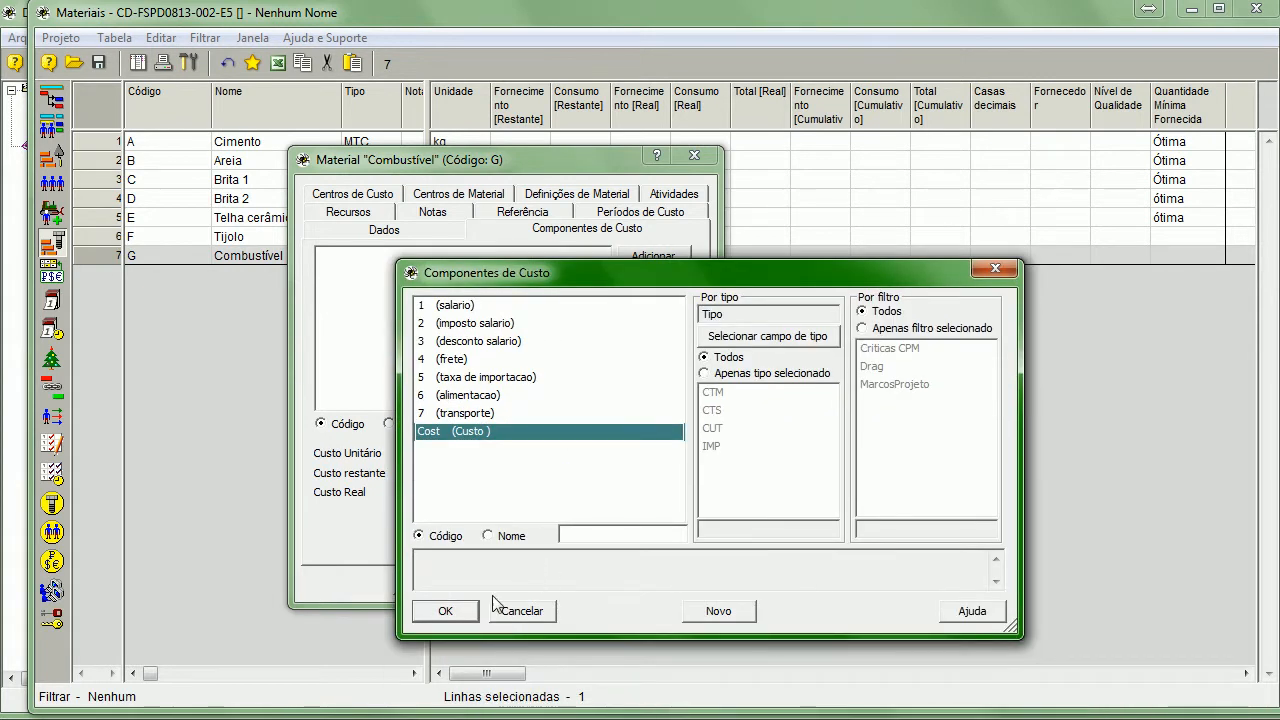
left_click(446, 611)
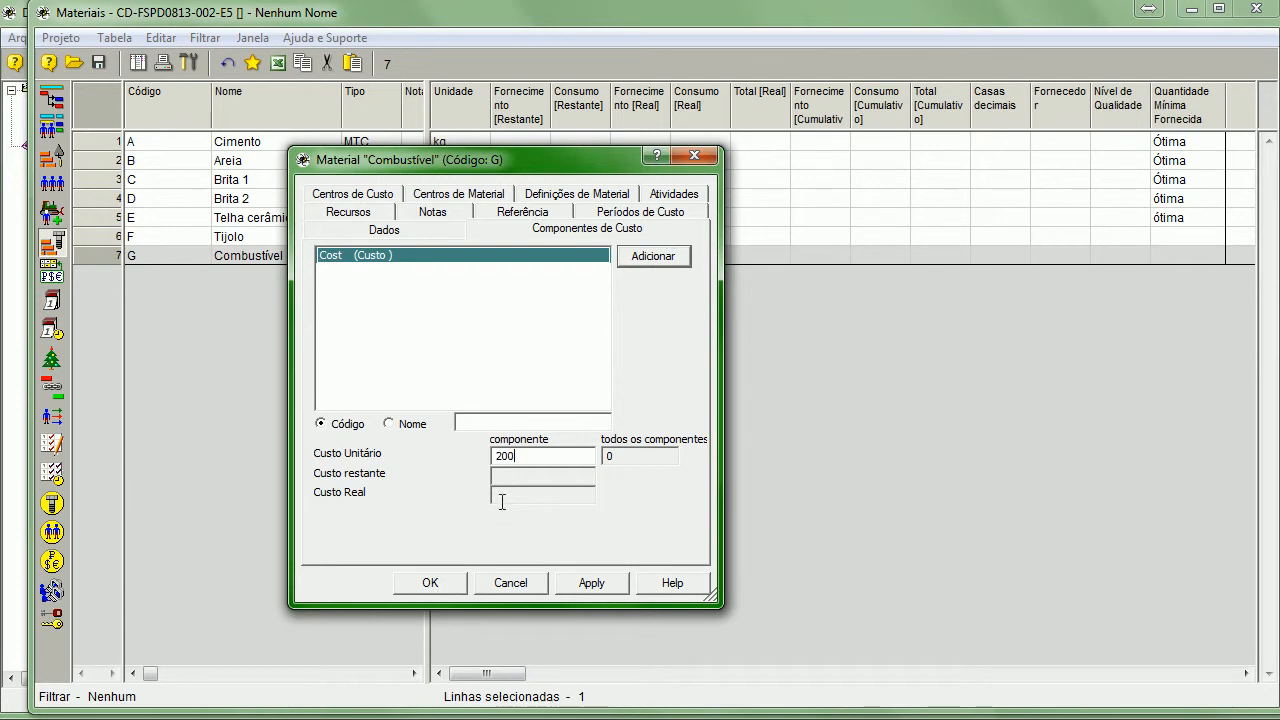
left_click(536, 458)
type("40")
left_click(429, 582)
- Set the Unidade of the Combustível material to litro
left_click(461, 254)
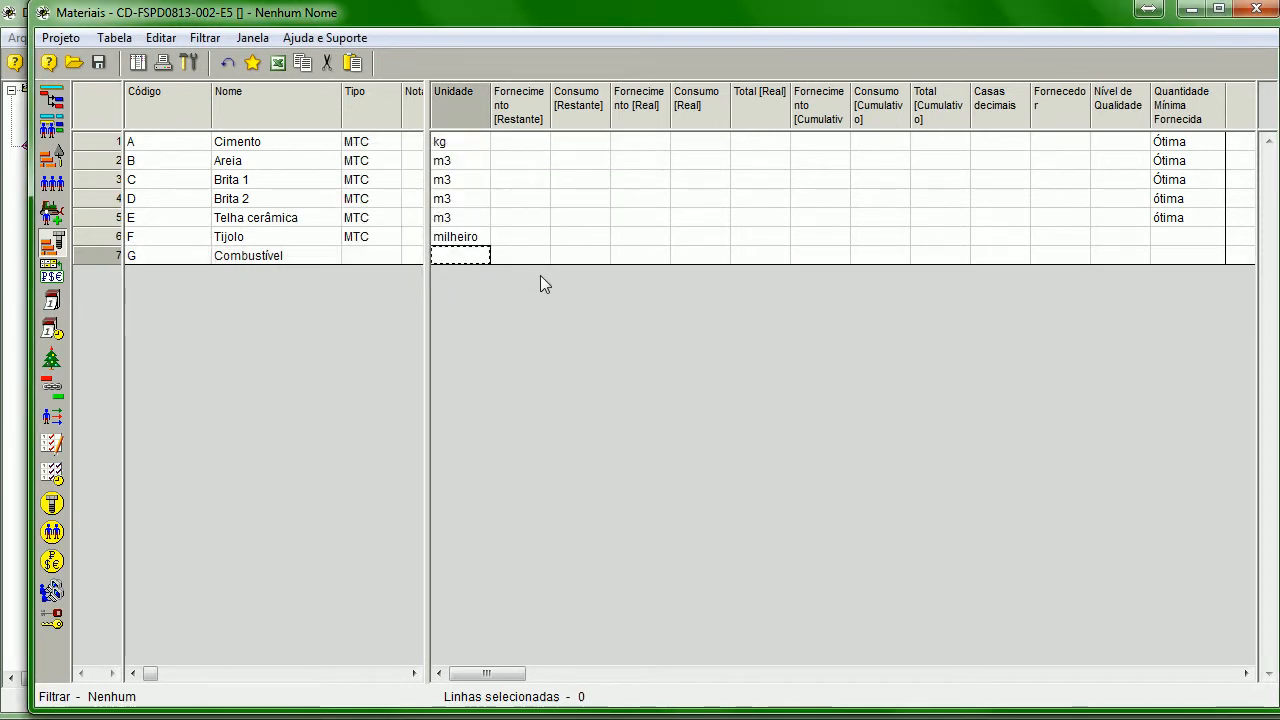
type("litro")
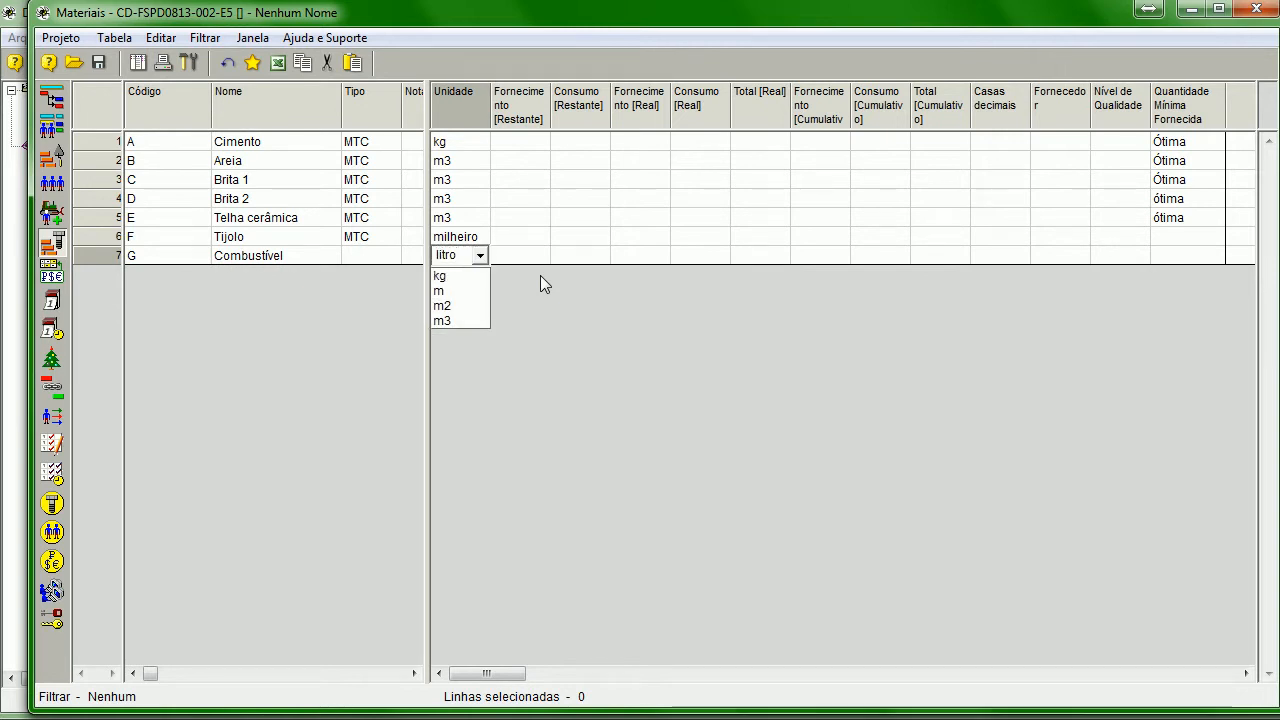
key("Return")
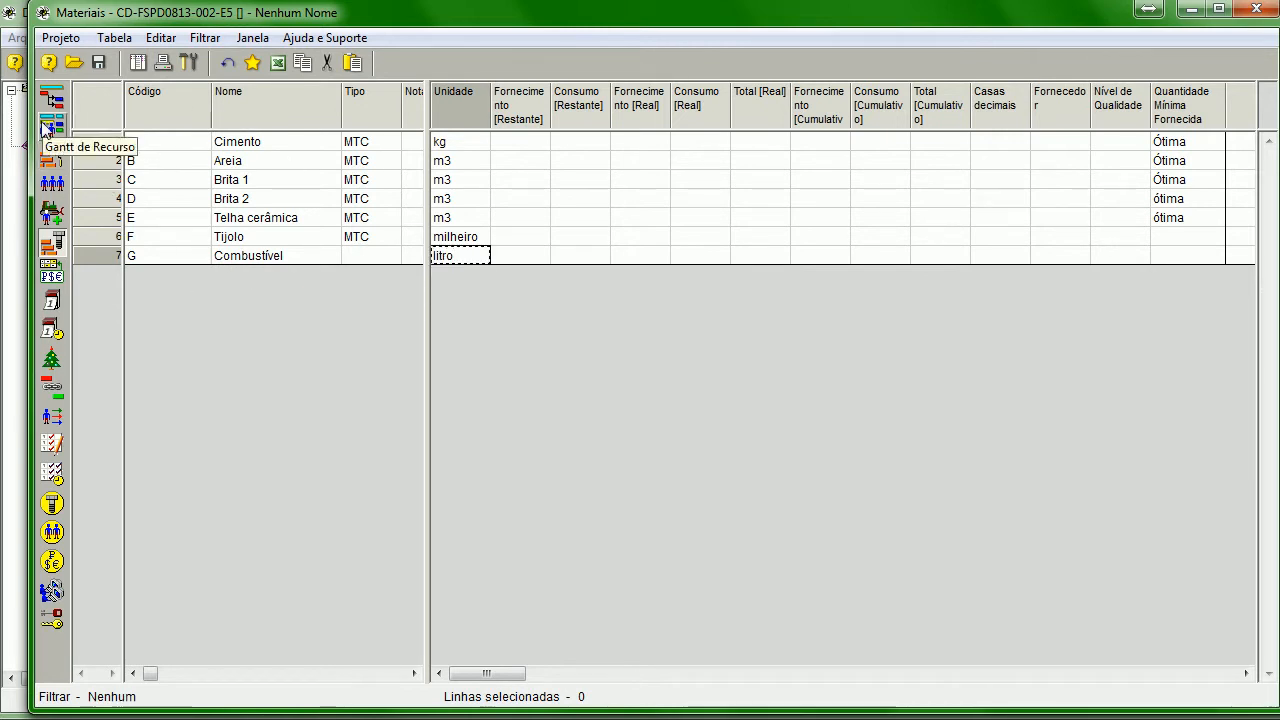
- Rename the resource Gerador as Grupo Gerador in the Recursos table
left_click(53, 183)
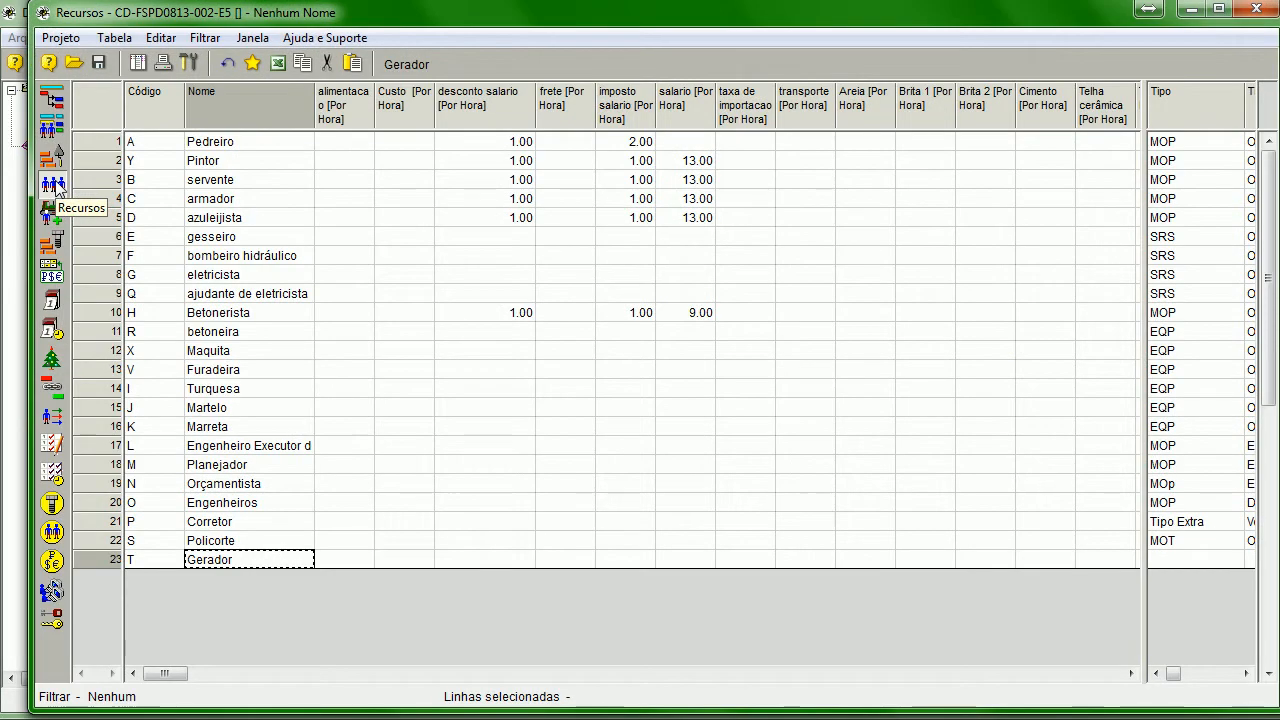
type("Grupo Gerador")
key("Return")
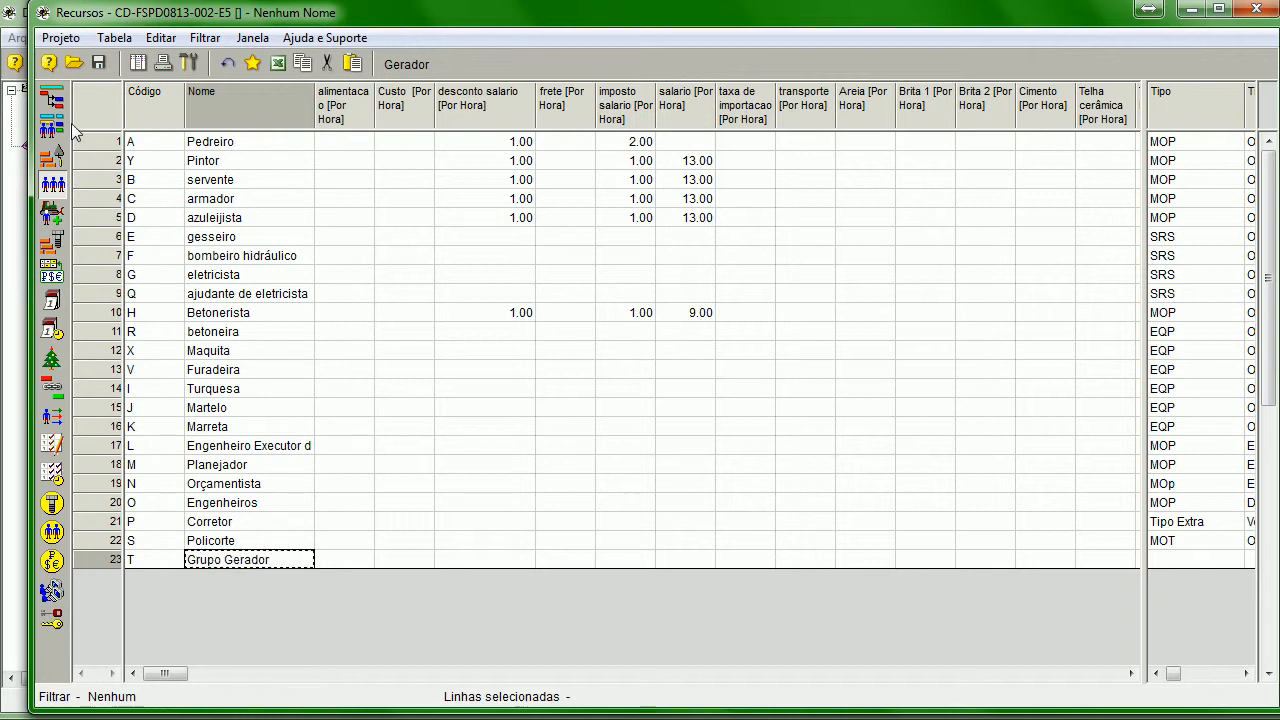
- Widen the resource name pane and show the Combustível material's Por Hora column after the Tijolo column
left_click_drag(1142, 607, 1258, 601)
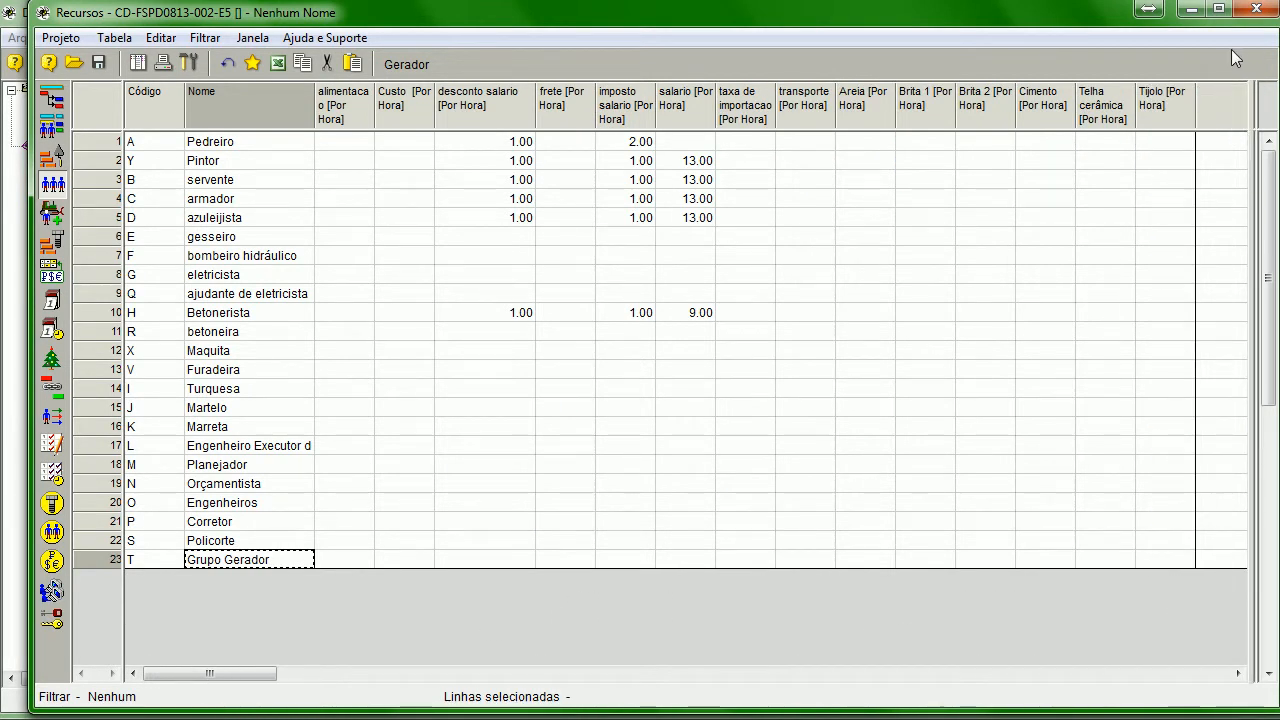
right_click(1165, 110)
left_click(1180, 124)
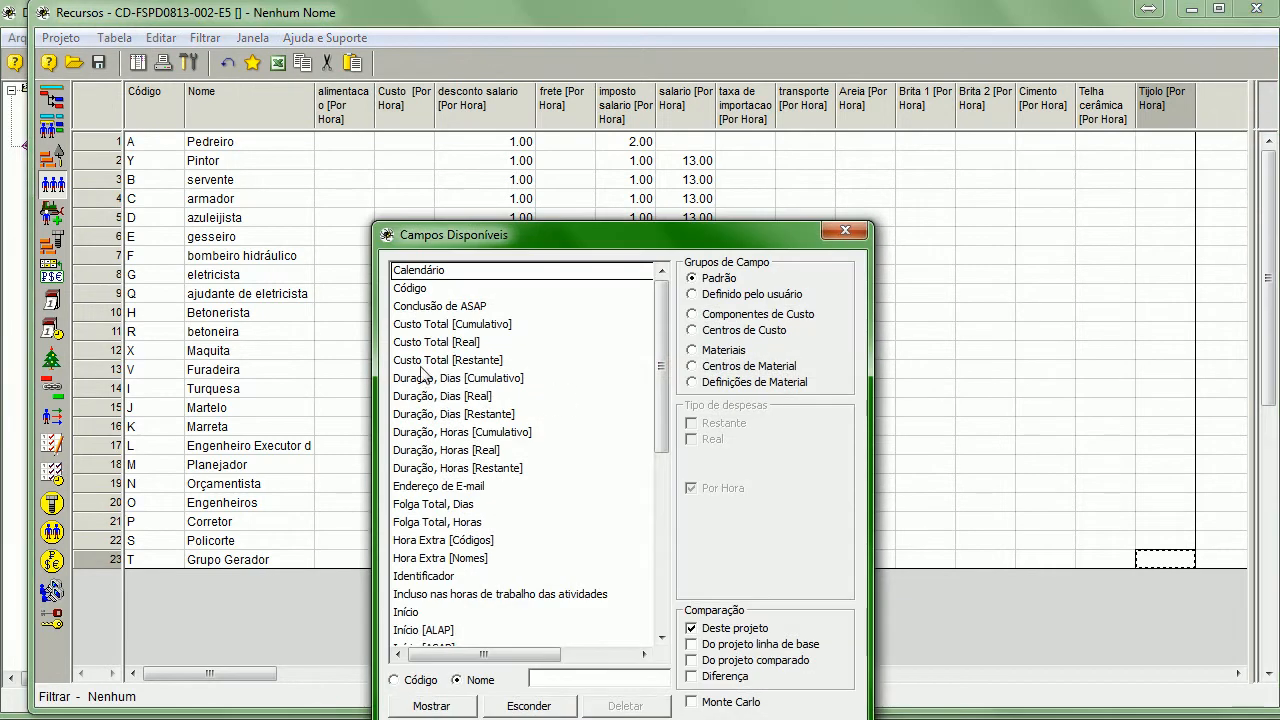
left_click(739, 350)
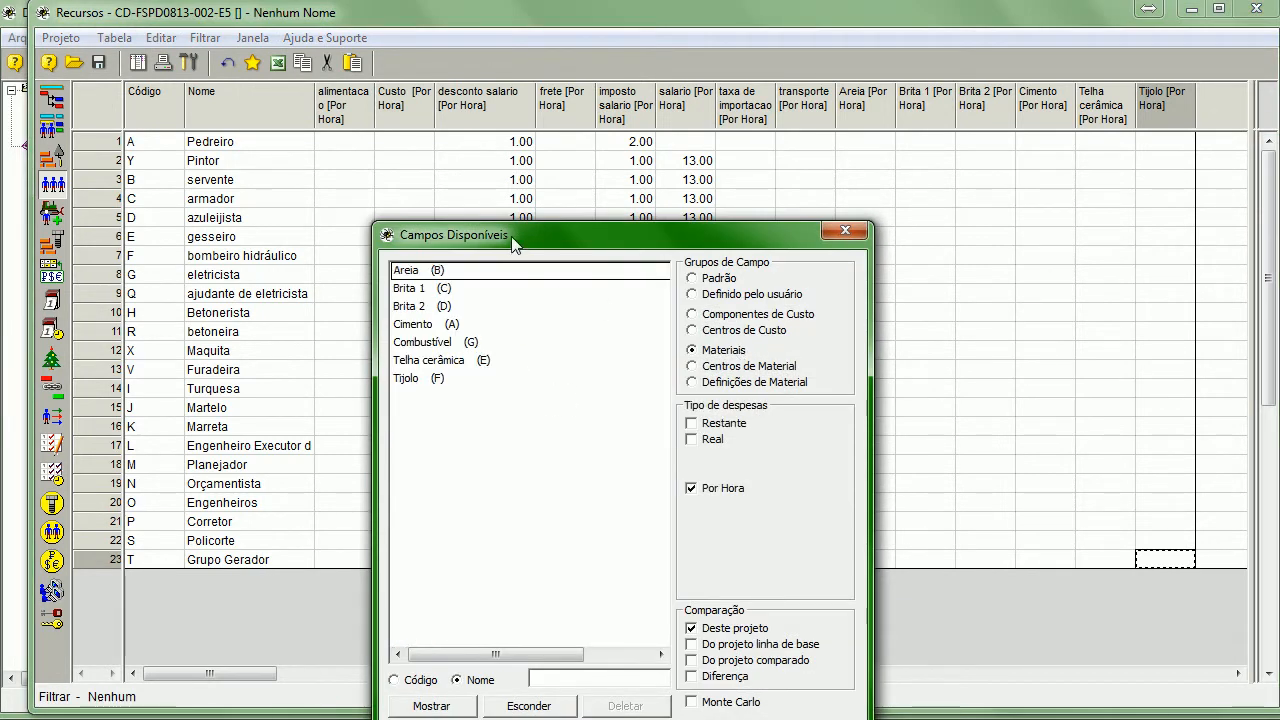
left_click(436, 344)
left_click(432, 706)
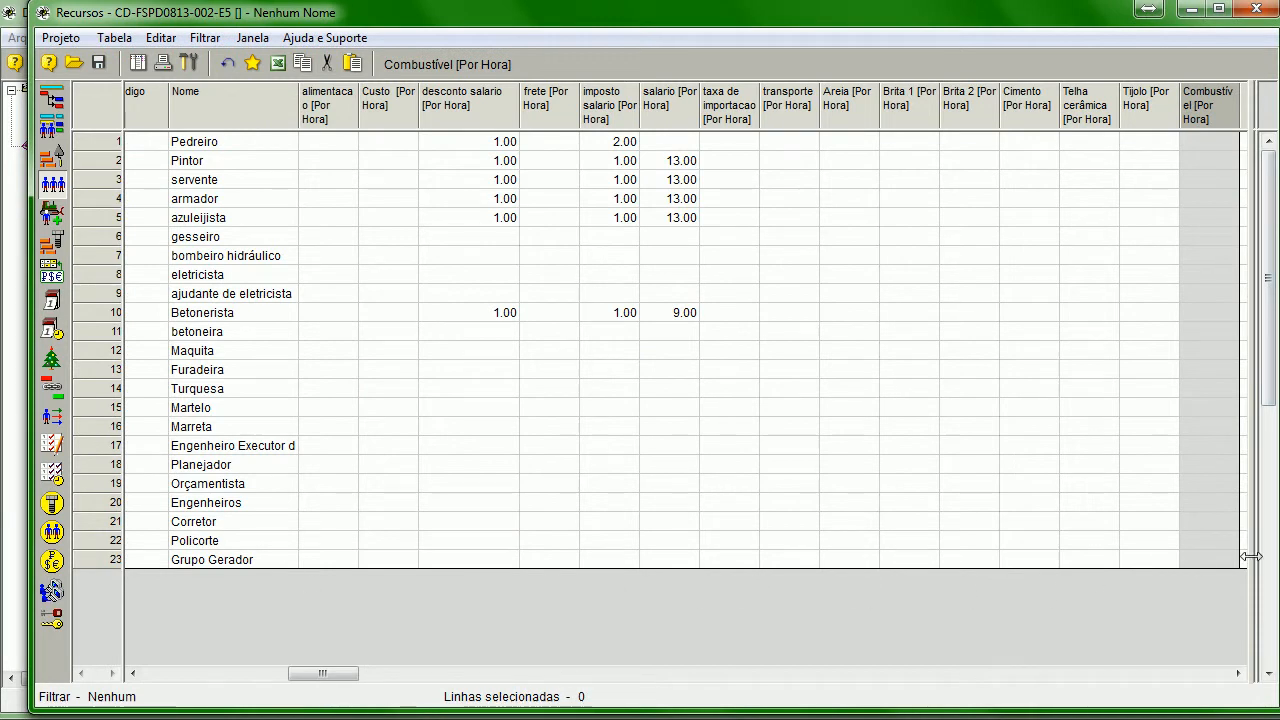
- Set Grupo Gerador's hourly Combustível consumption to 30
left_click(1209, 560)
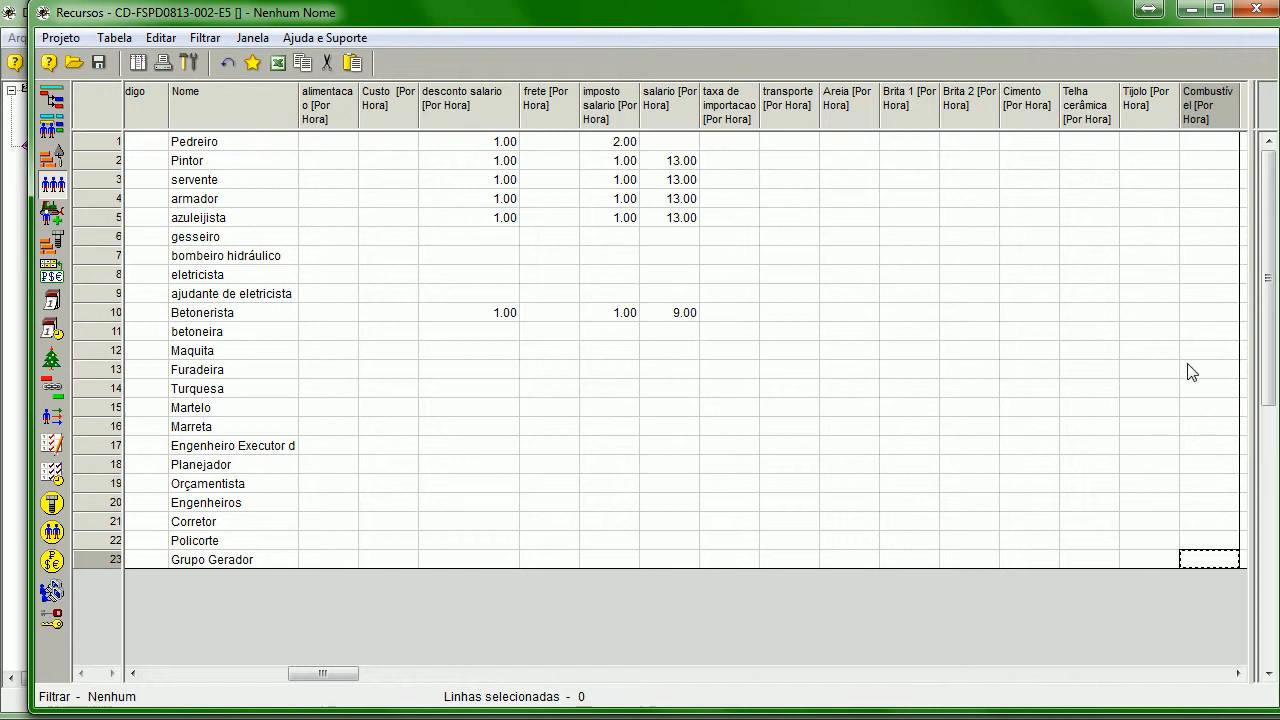
type("30")
key("Return")
- Move the Combustível [Por Hora] column between desconto salario and frete, select the Grupo Gerador row and widen the column slightly
left_click(1205, 105)
left_click_drag(338, 92, 520, 110)
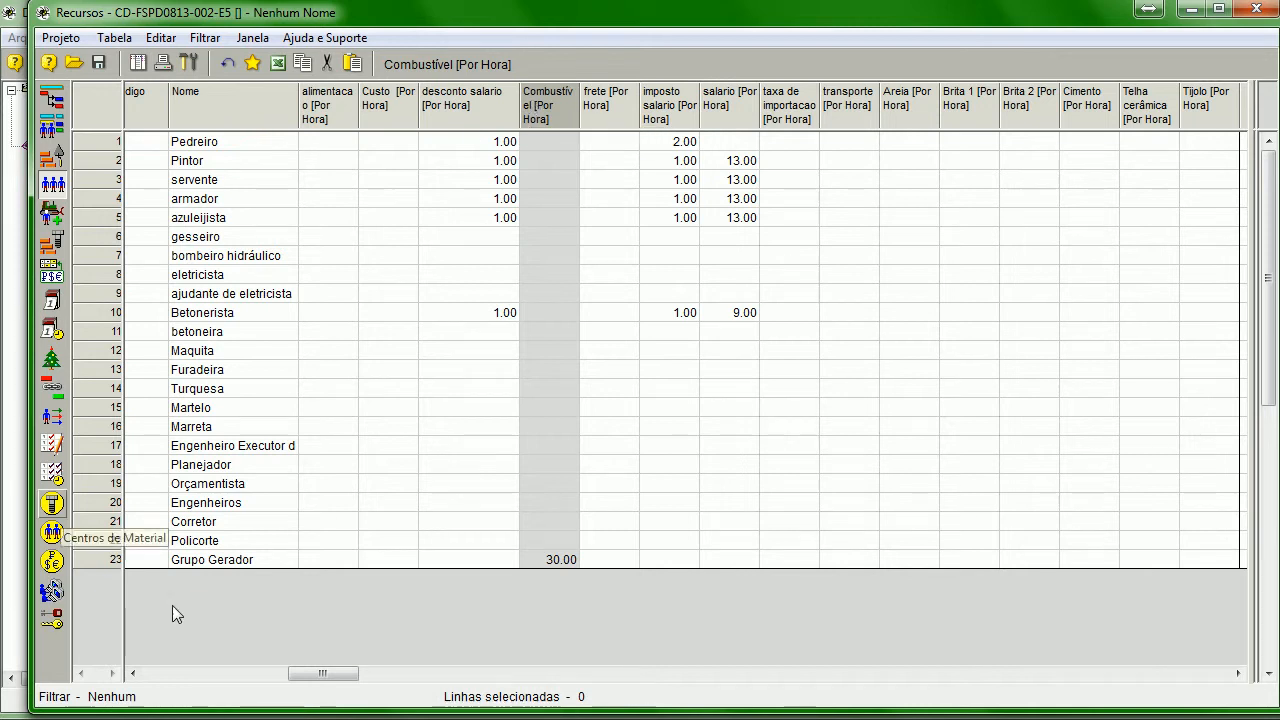
left_click(97, 559)
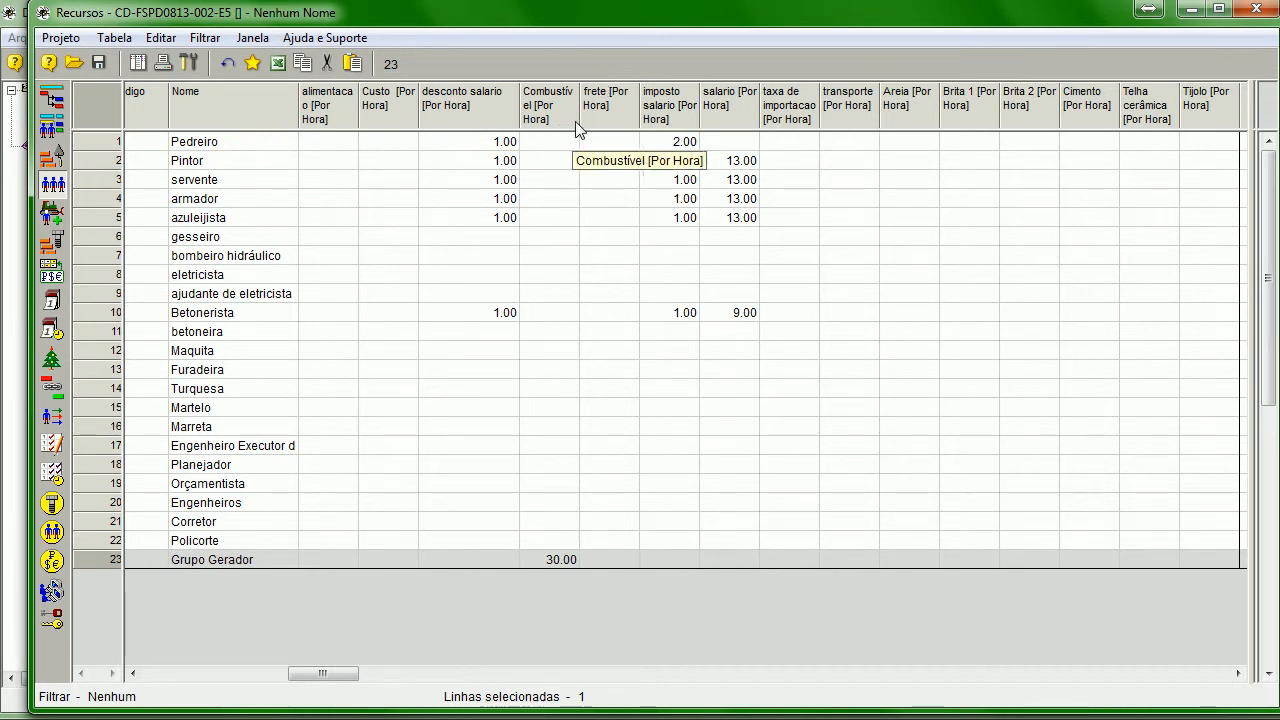
left_click_drag(580, 120, 600, 120)
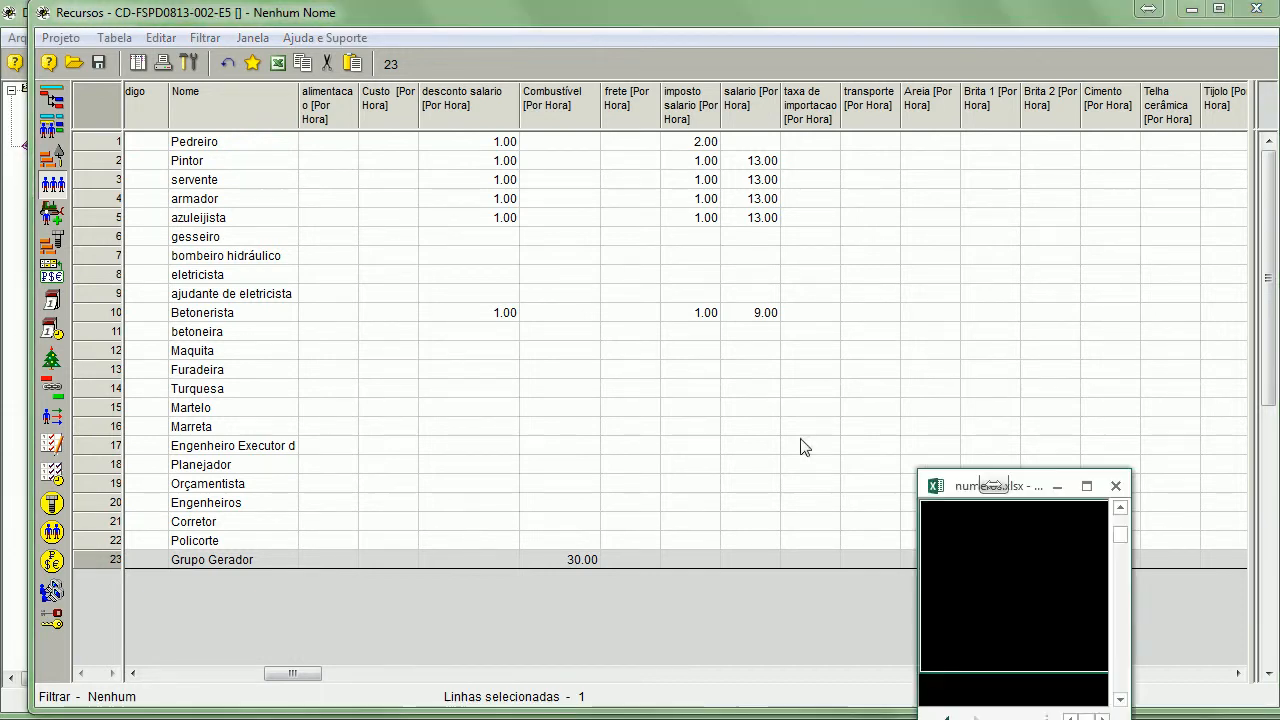
type("47")
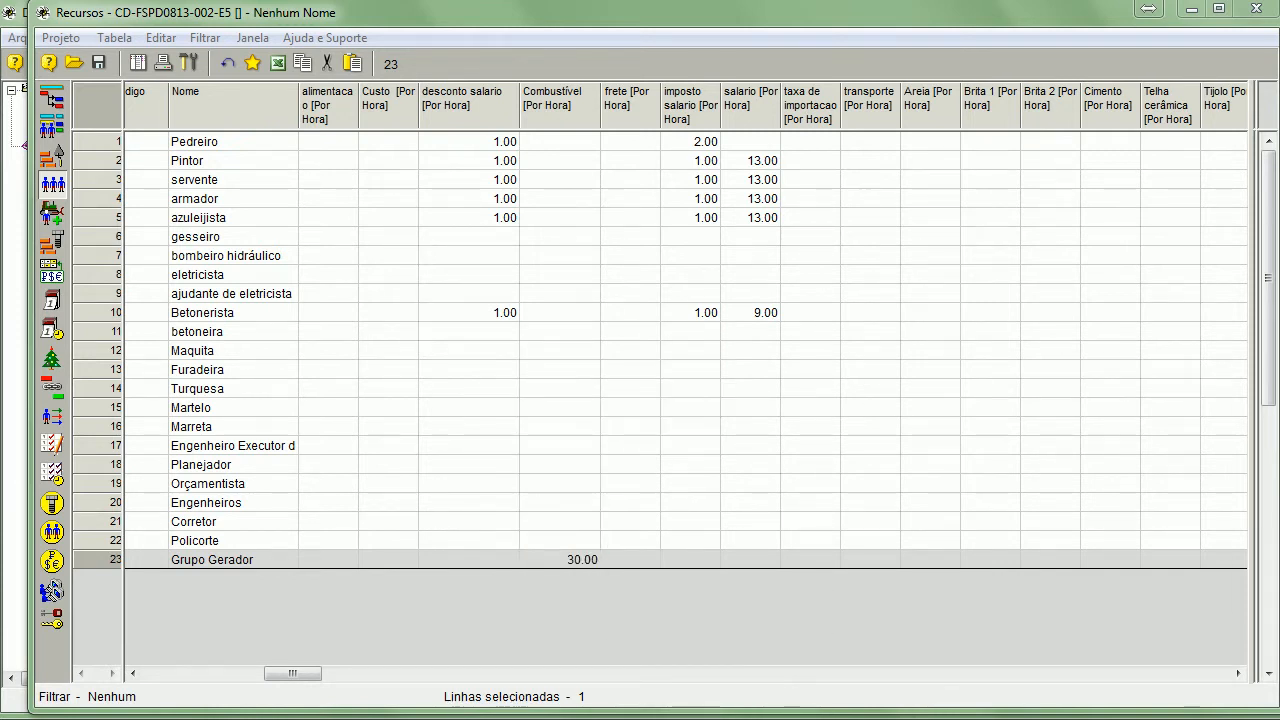
- Open the Gantt de Recurso with the 055-PLAn-Cronograma Geral layout and widen the pane holding the Combustível [Restante] column
left_click(52, 127)
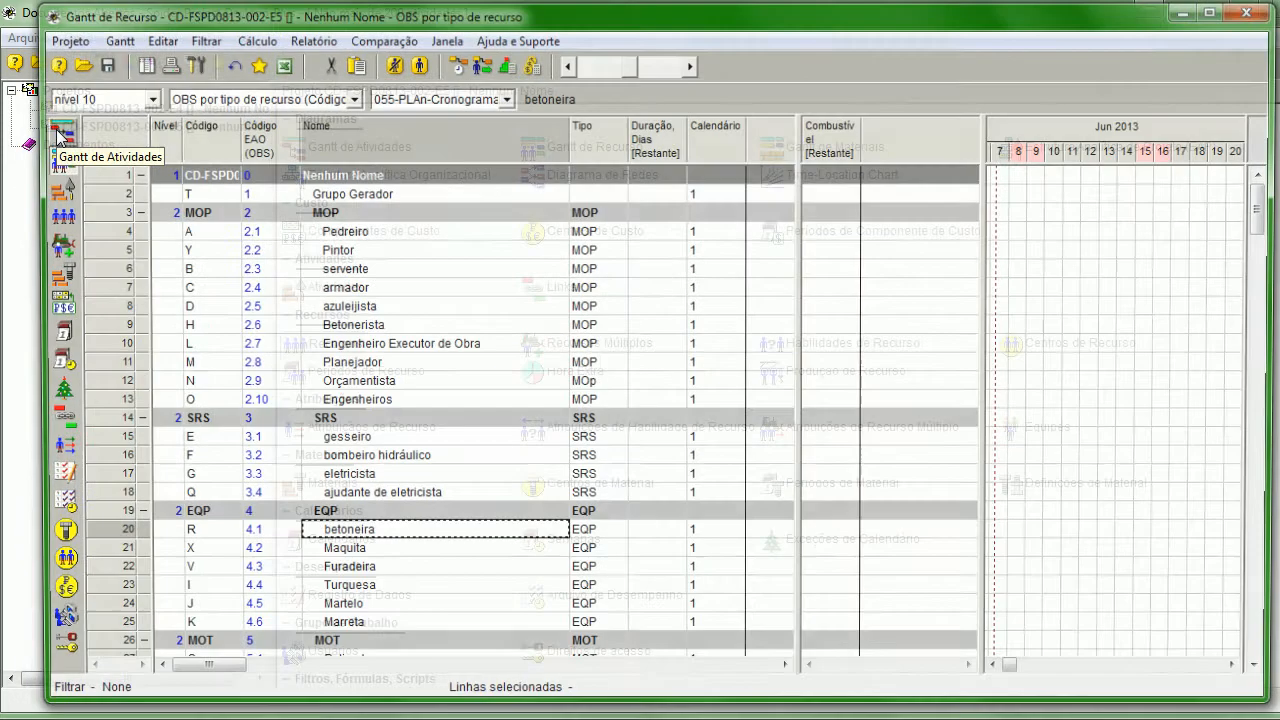
left_click_drag(797, 233, 815, 270)
left_click(440, 96)
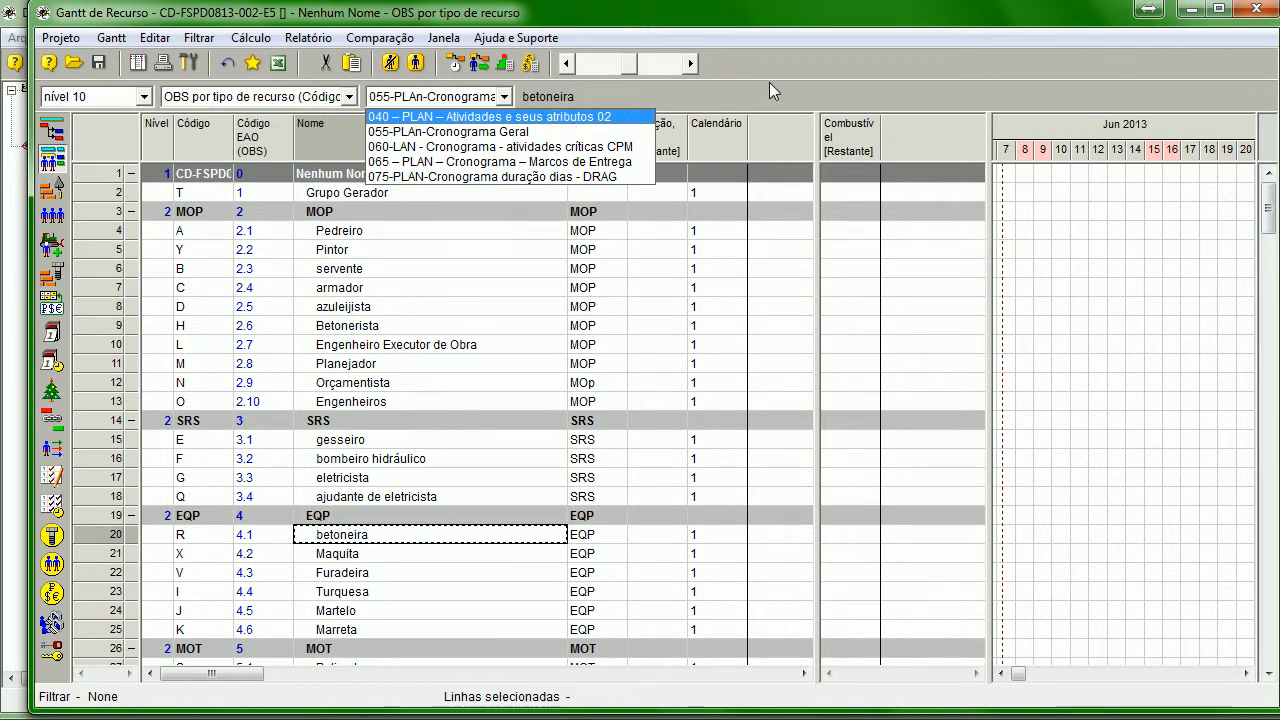
left_click(440, 131)
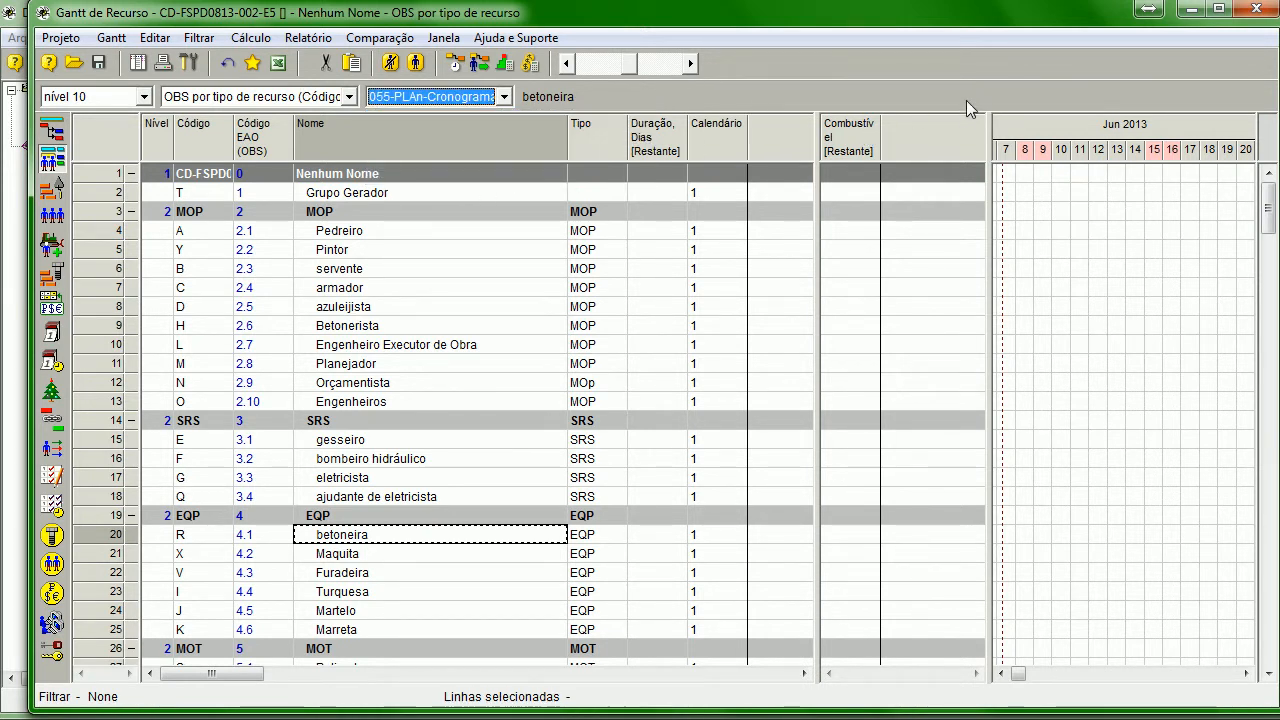
left_click_drag(990, 183, 1116, 200)
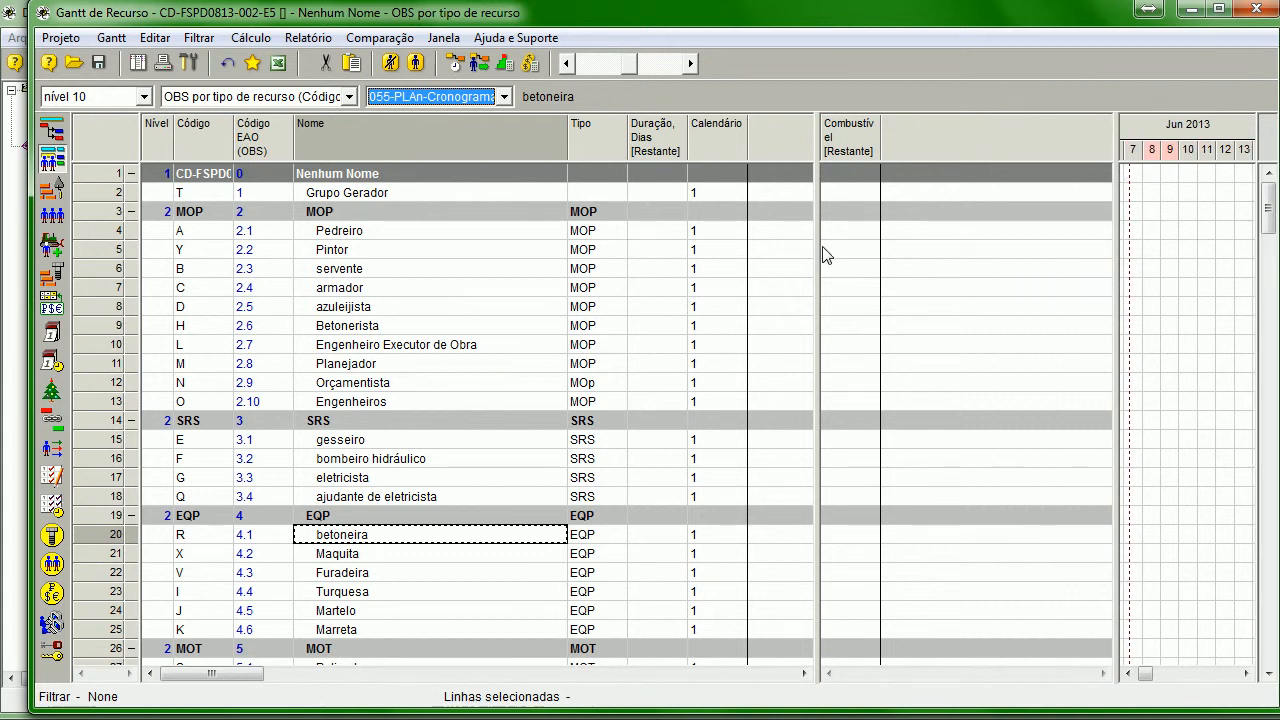
left_click_drag(818, 245, 712, 240)
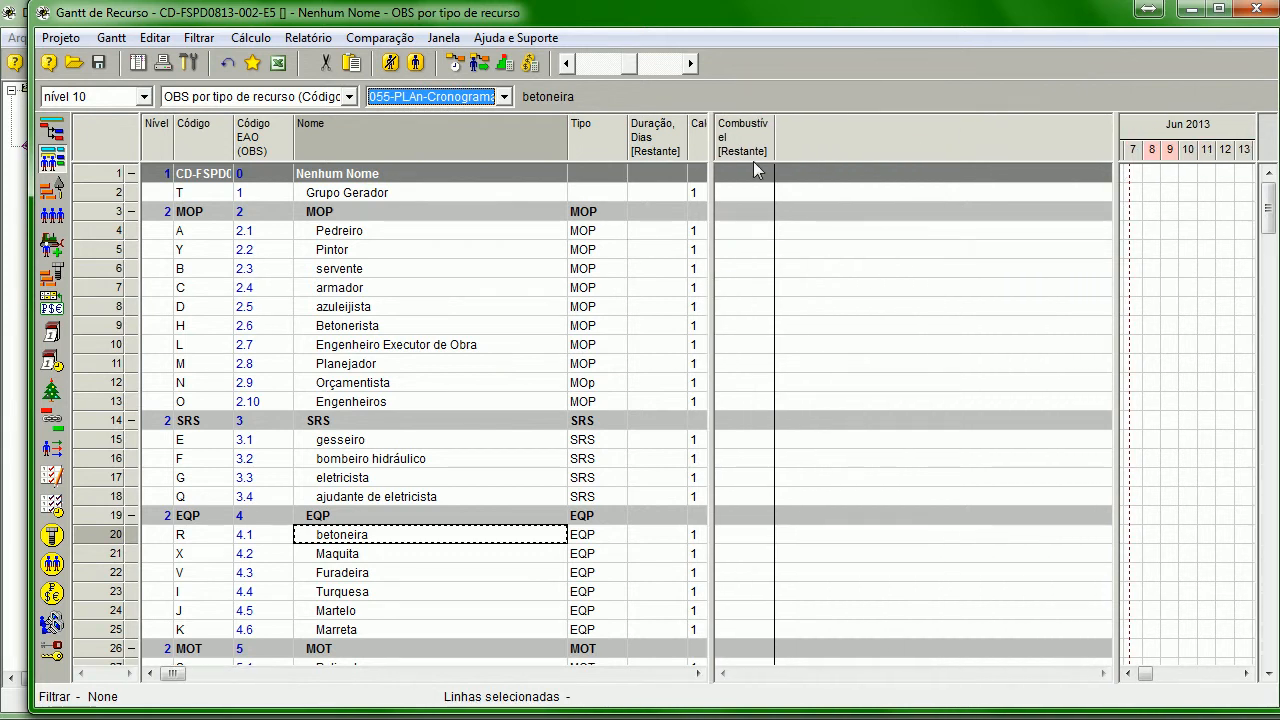
- Show the Restante columns of all cost components, alimentacao through transporte, in the middle pane of the resource Gantt
right_click(816, 131)
left_click(886, 140)
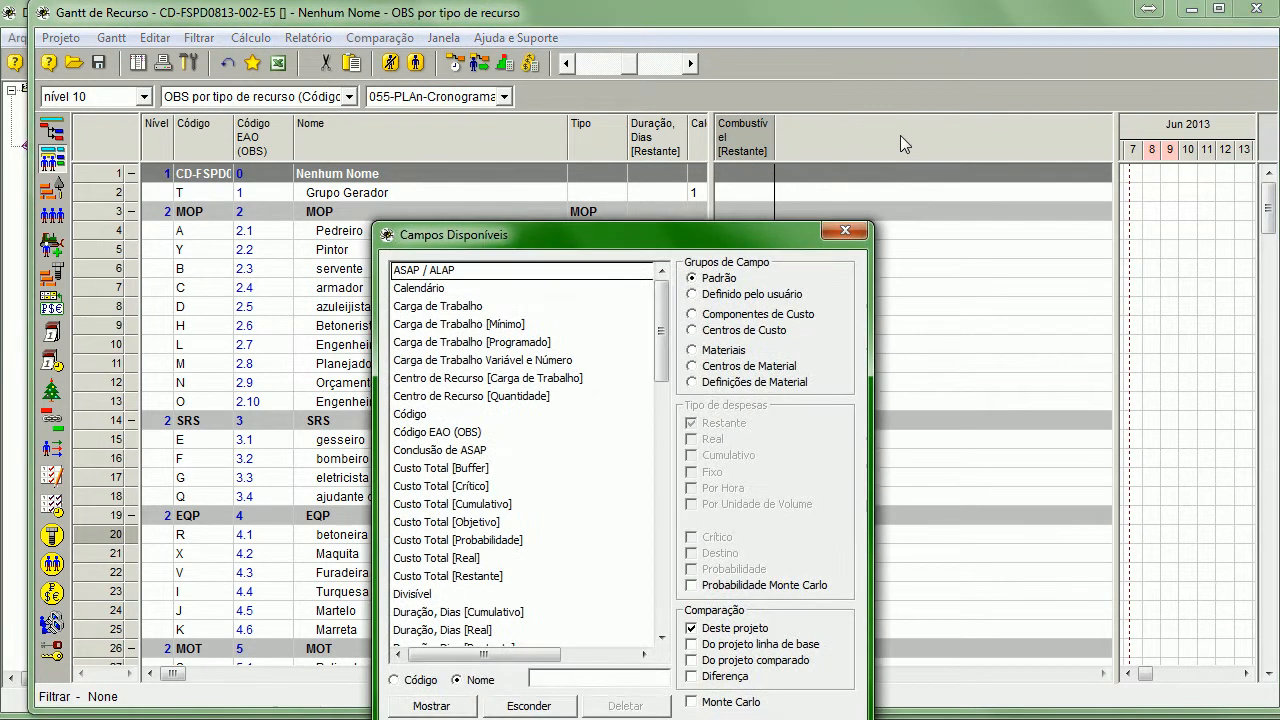
left_click(806, 316)
left_click_drag(420, 275, 450, 655)
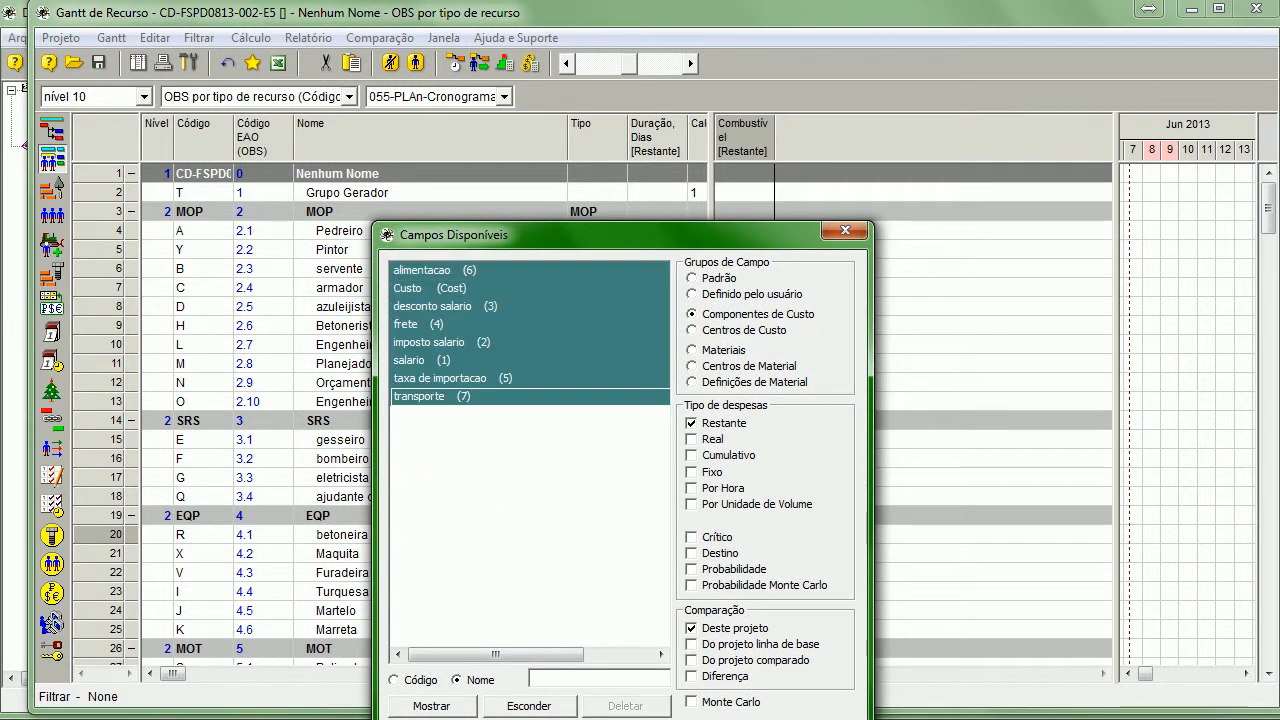
left_click(455, 711)
- Show the Restante columns of all materials, Areia through Tijolo, beside the Combustível column
left_click(720, 352)
left_click_drag(445, 272, 445, 385)
left_click(431, 706)
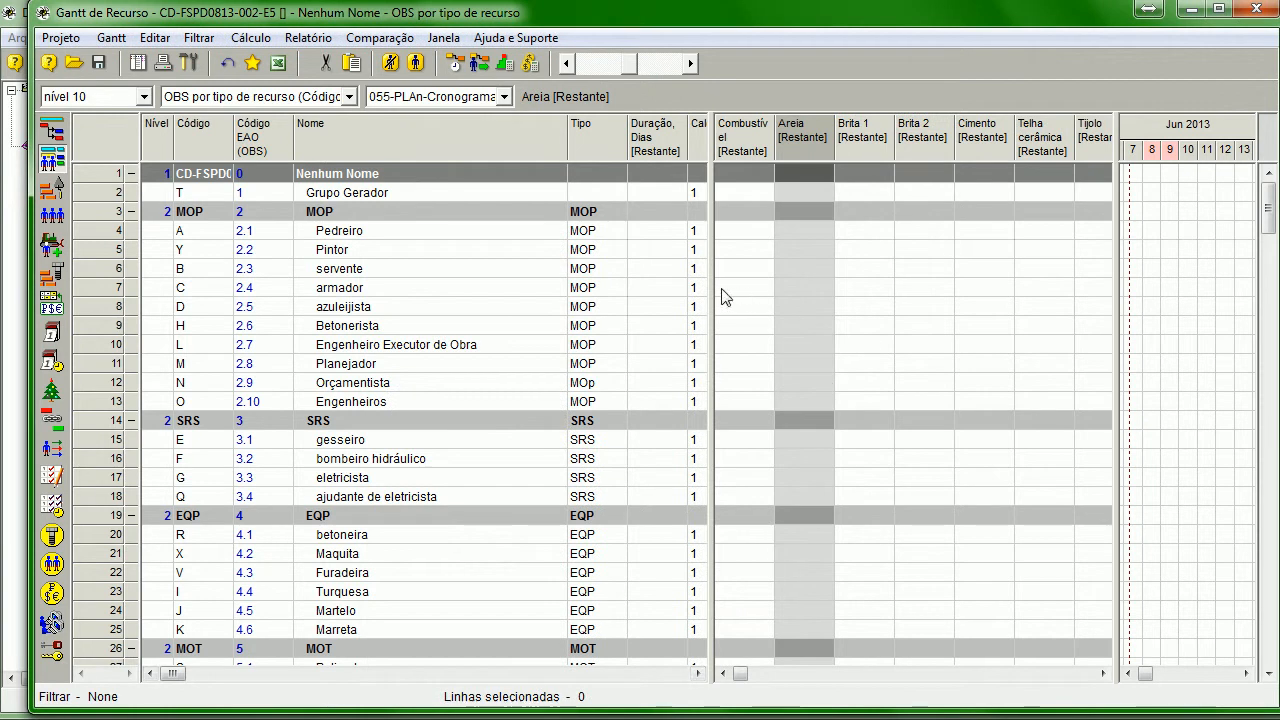
- Widen the middle pane up to the Nome column and look through the added Restante columns
left_click_drag(709, 288, 571, 450)
left_click_drag(601, 673, 824, 675)
scroll(777, 374, "right", 3)
scroll(786, 409, "left", 5)
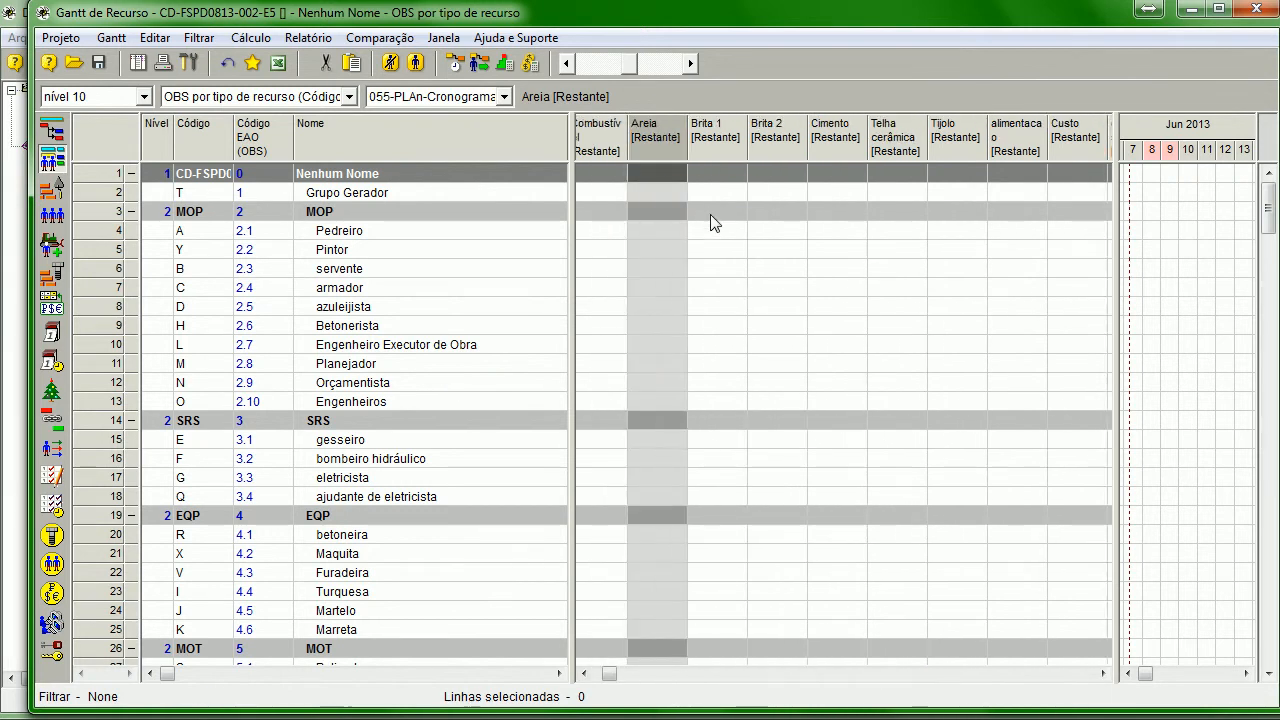
left_click_drag(608, 674, 596, 676)
- Hide every material and cost component Restante column in the middle pane, Combustível through transporte
left_click(592, 150)
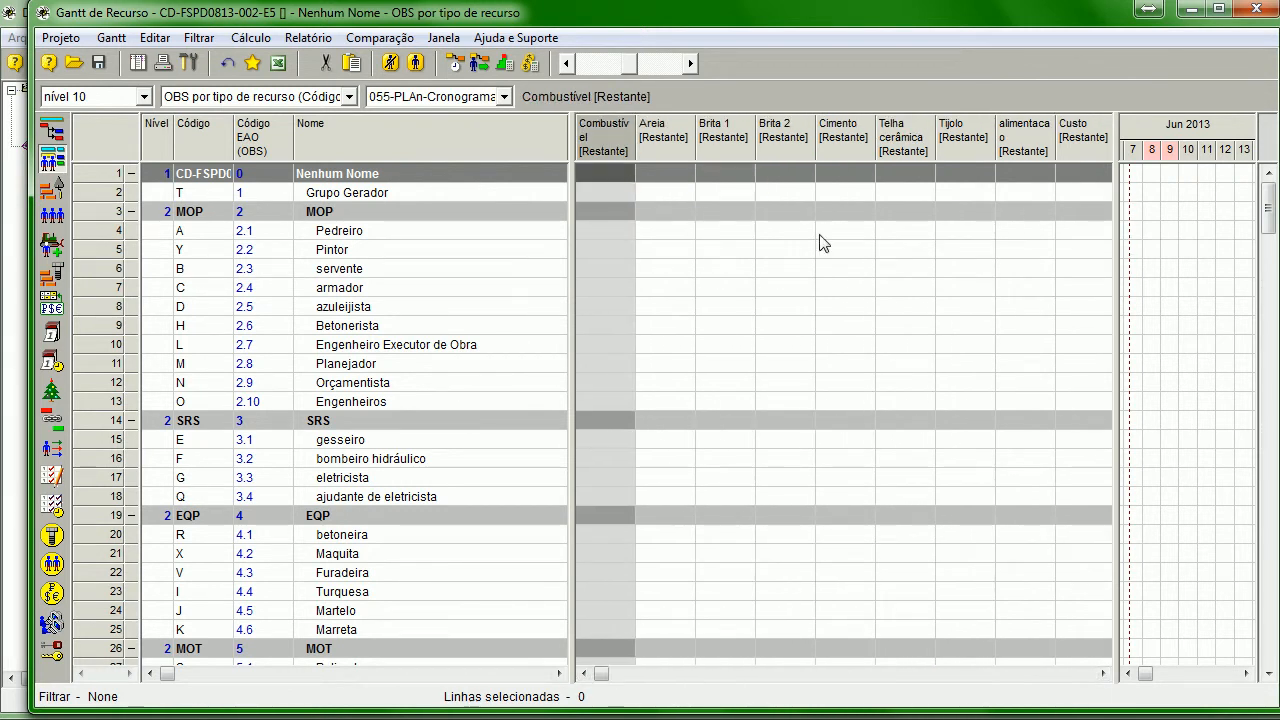
key("Delete")
key("Delete")
key("Delete")
key("Delete")
key("Delete")
key("Delete")
key("Delete")
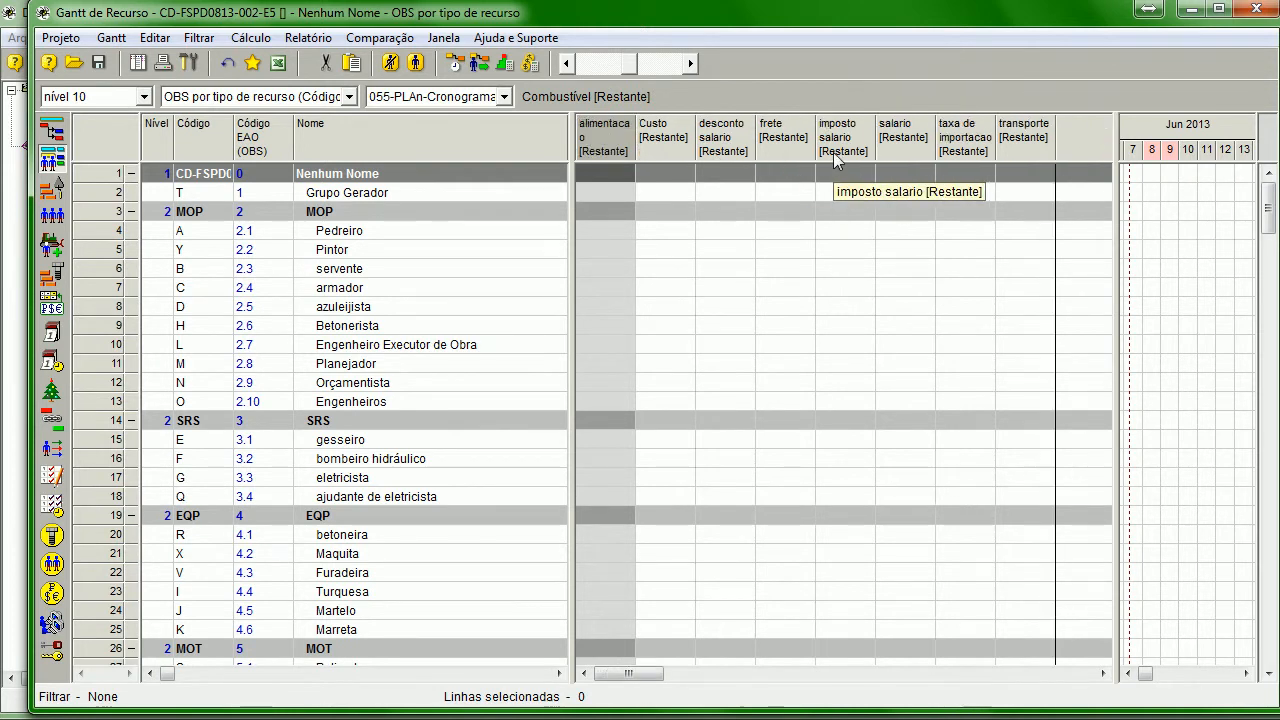
key("Delete")
key("Delete")
key("Delete")
key("Delete")
key("Delete")
key("Delete")
key("Delete")
key("Delete")
- Show the Por Hora columns of all cost components, alimentacao through transporte, in the middle pane, leaving out Restante
right_click(624, 134)
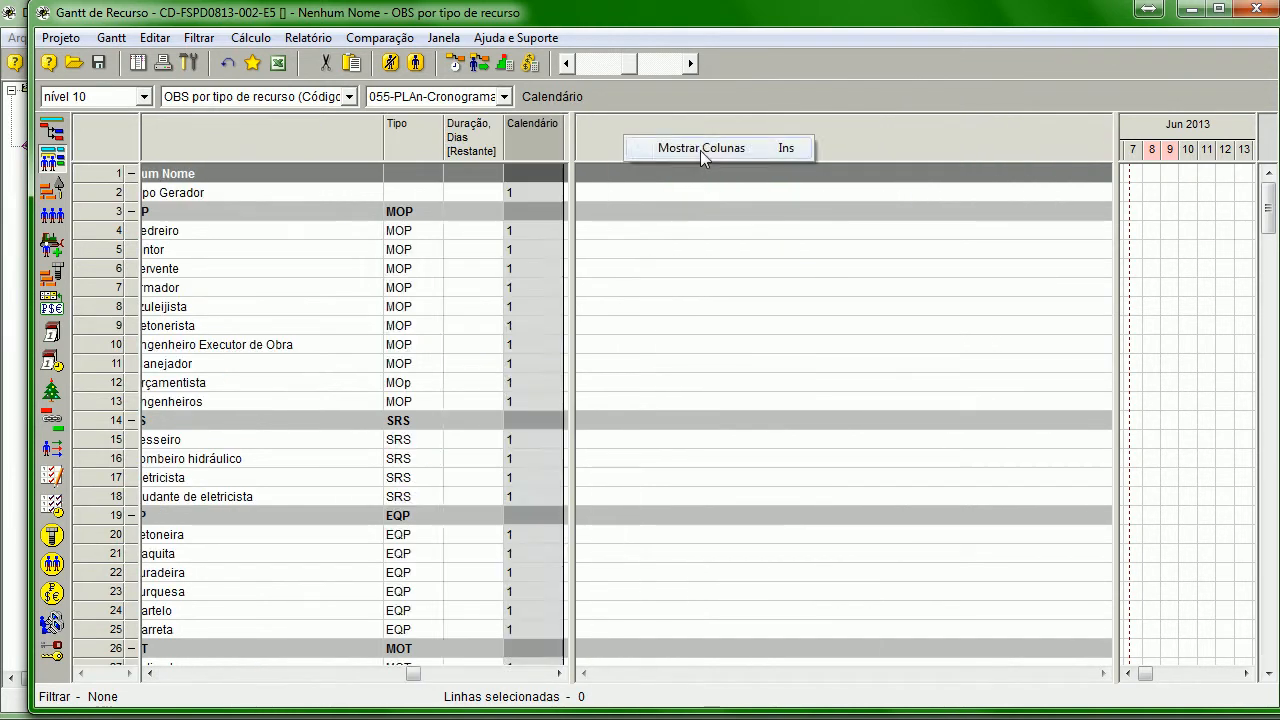
left_click(700, 150)
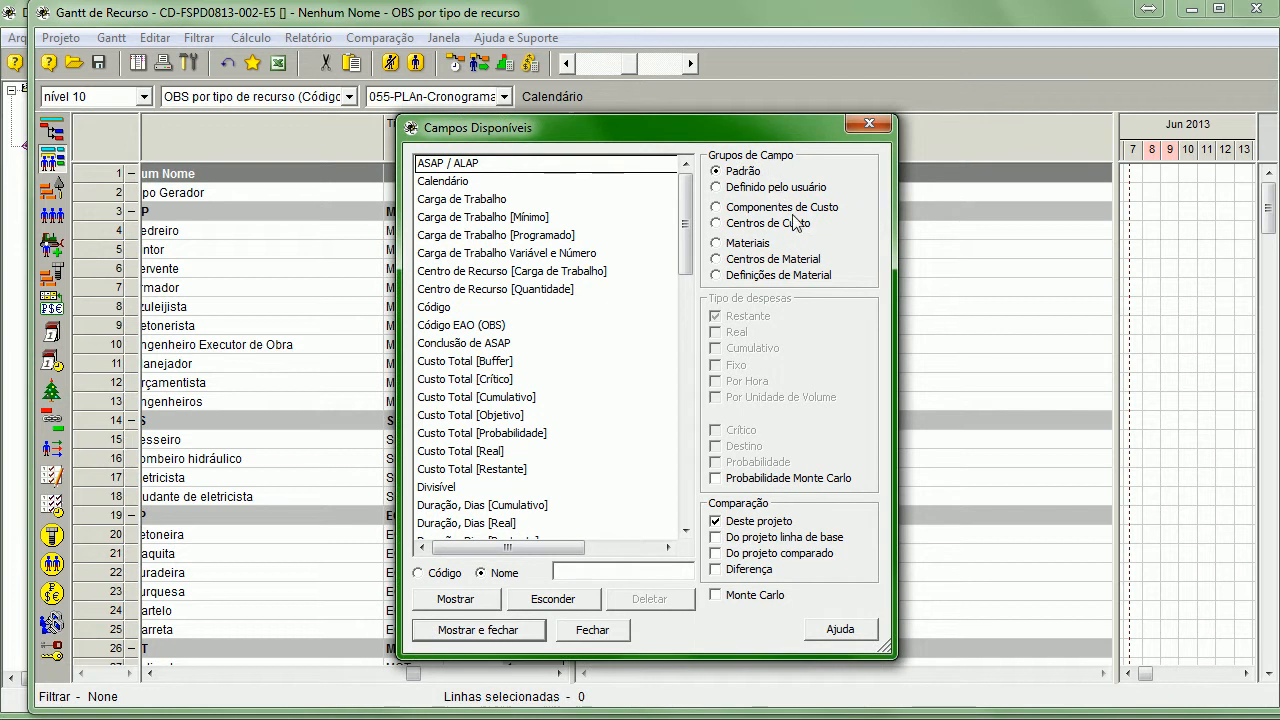
left_click(792, 208)
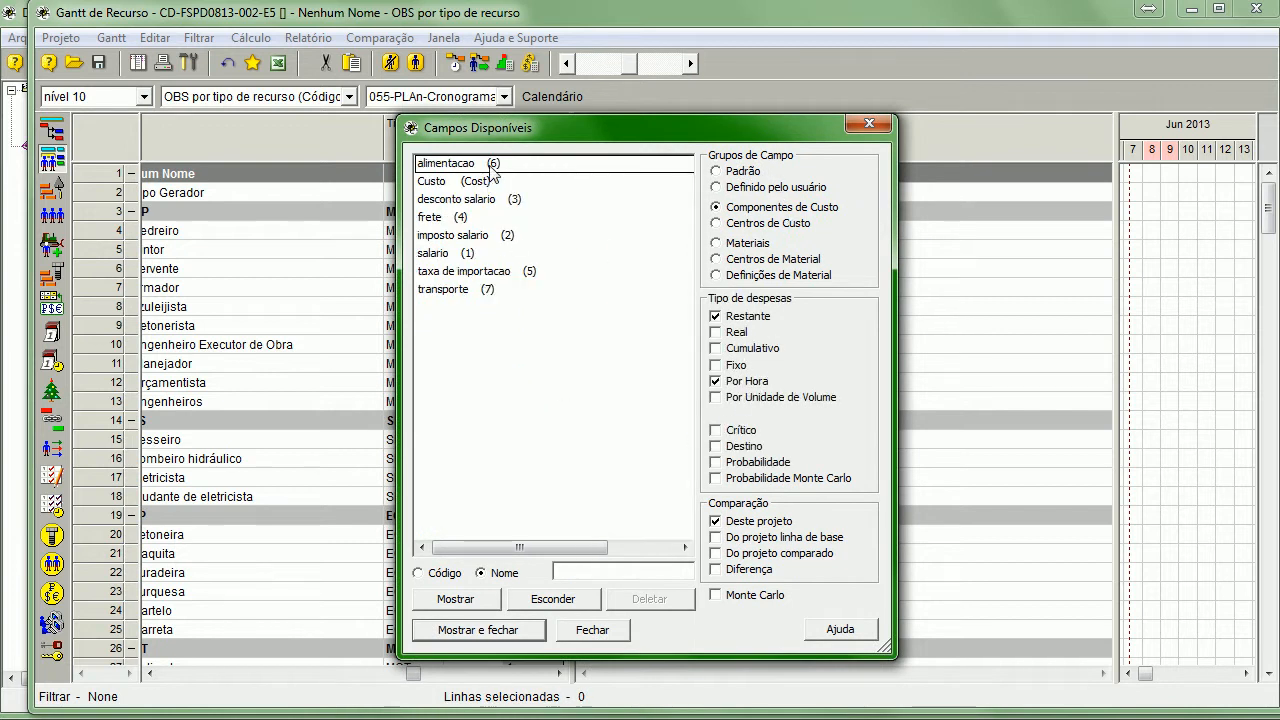
left_click_drag(490, 166, 462, 460)
left_click(725, 319)
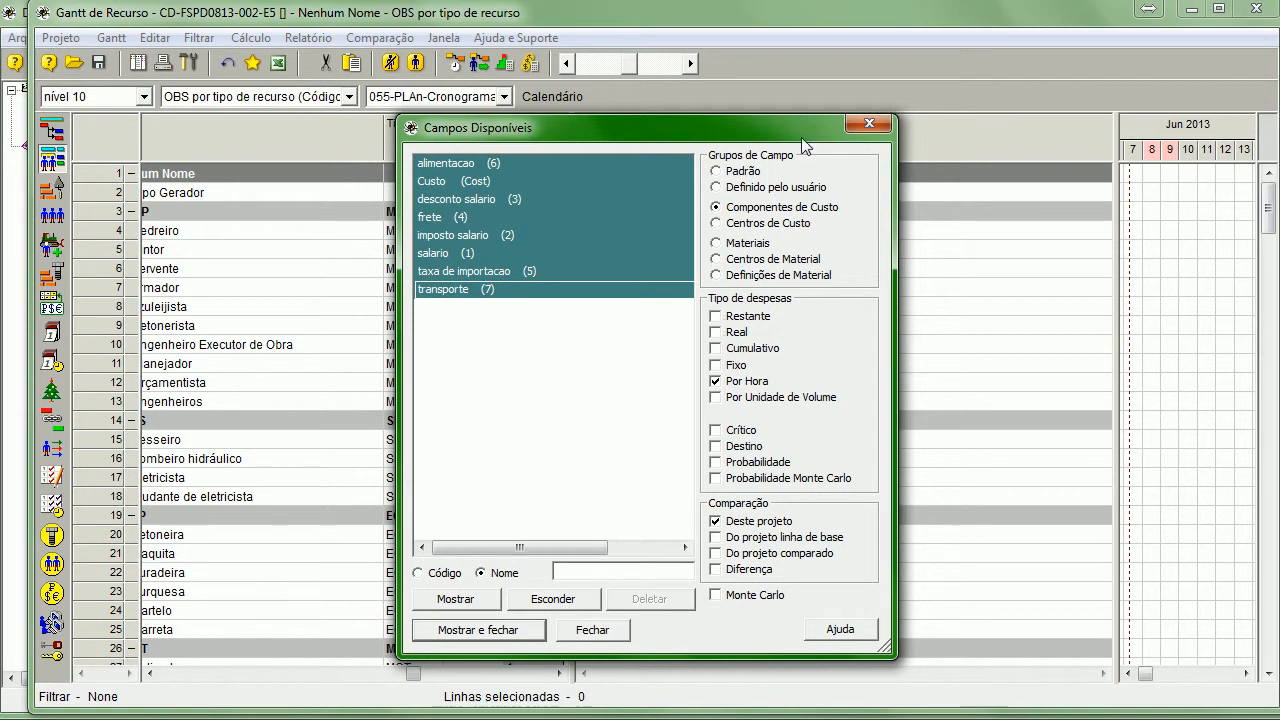
left_click(462, 604)
left_click_drag(725, 127, 513, 142)
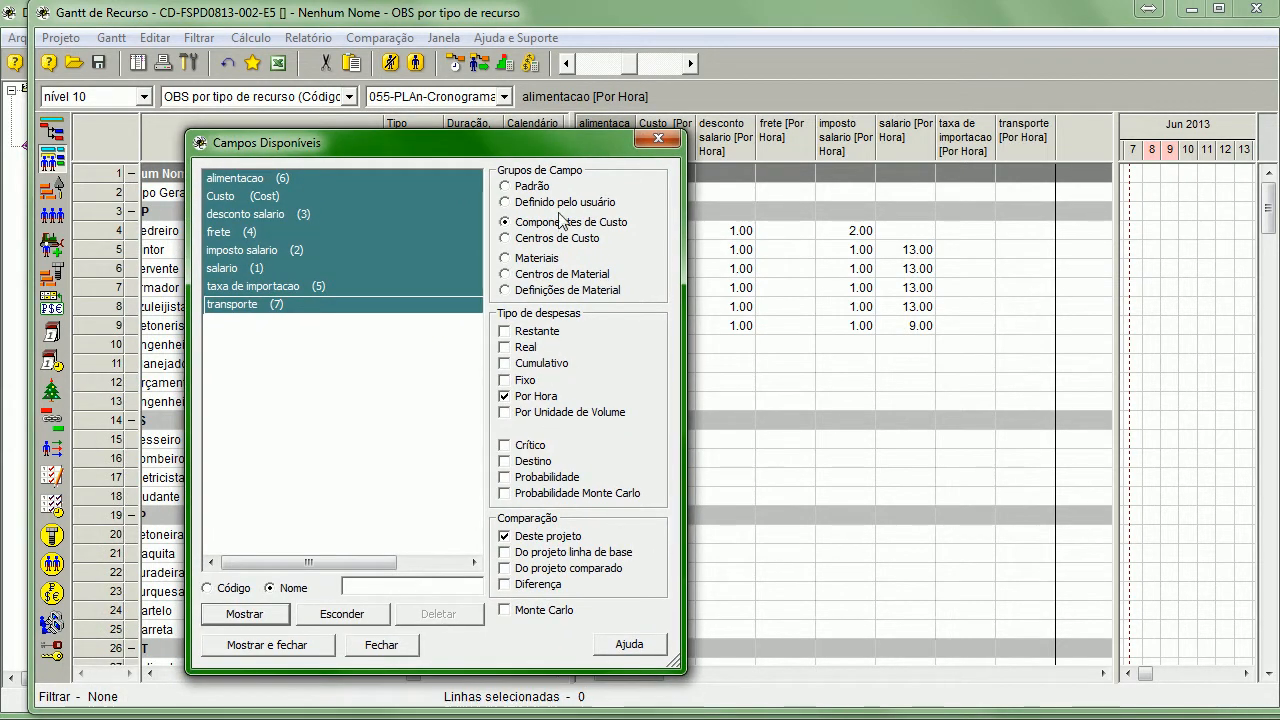
- Show the Por Hora columns of all materials, Areia through Tijolo, in the middle pane of the resource Gantt
left_click(530, 258)
left_click_drag(267, 184, 265, 440)
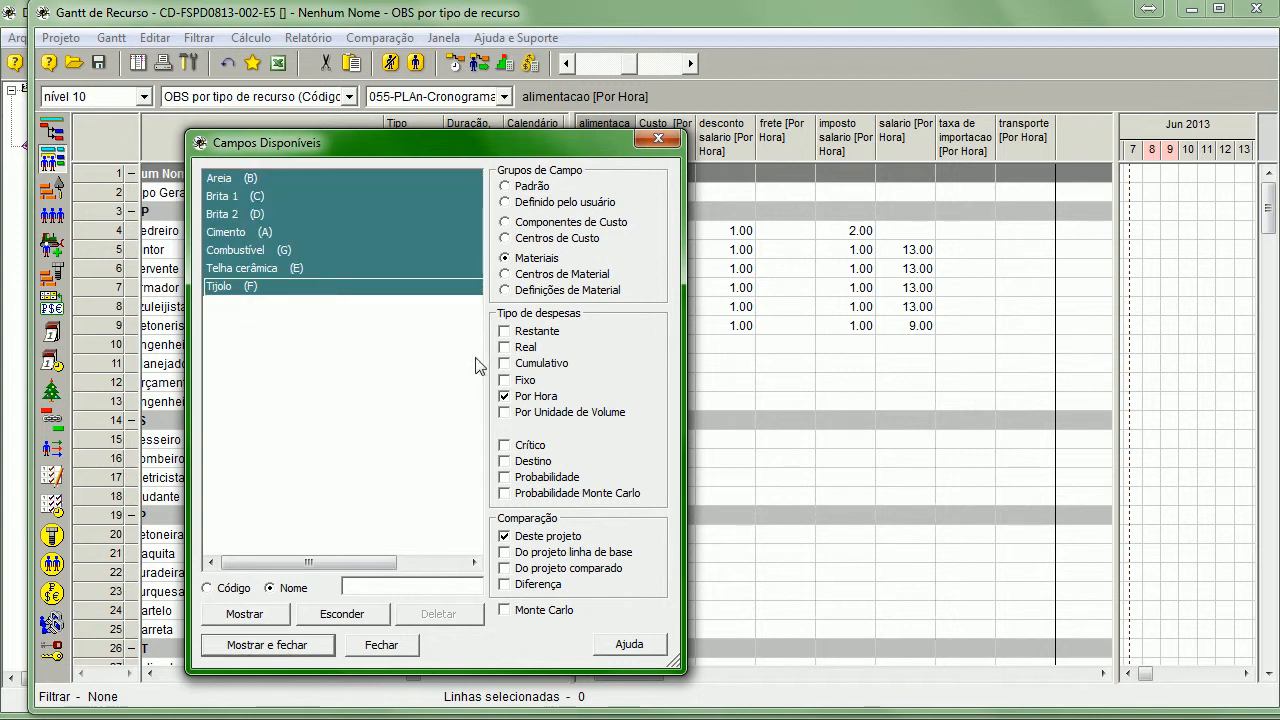
left_click(266, 645)
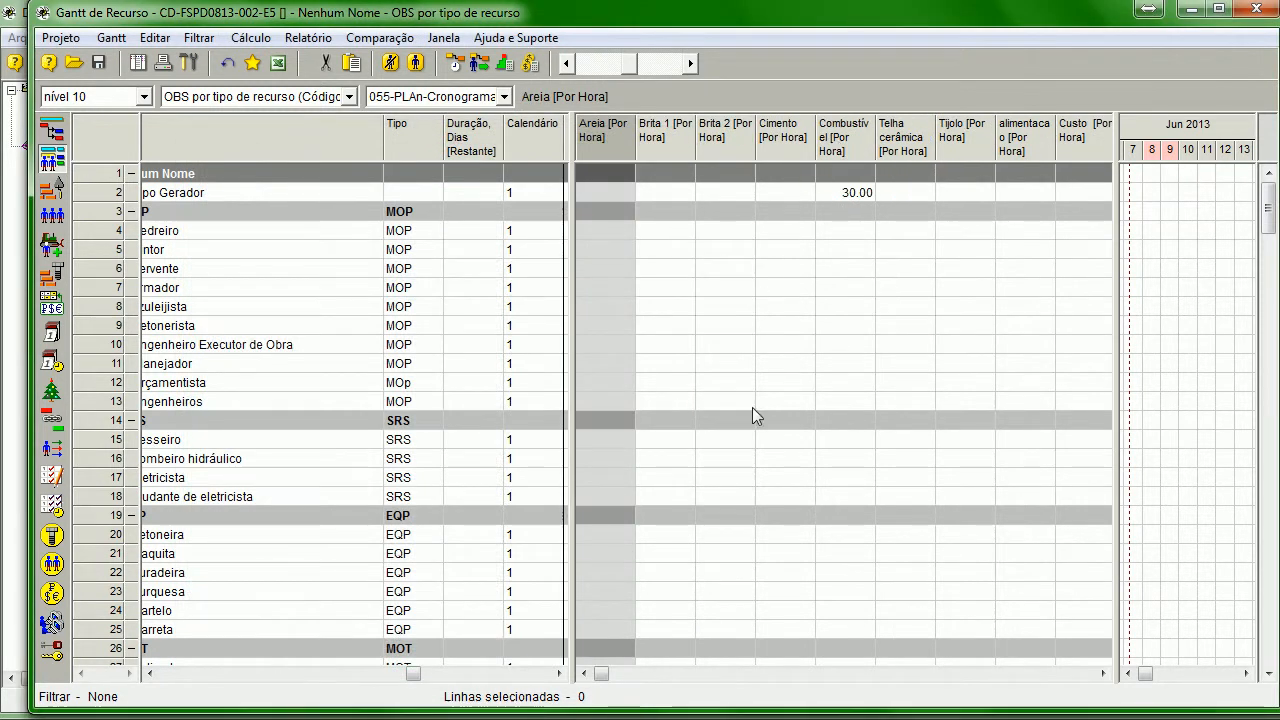
left_click(745, 321)
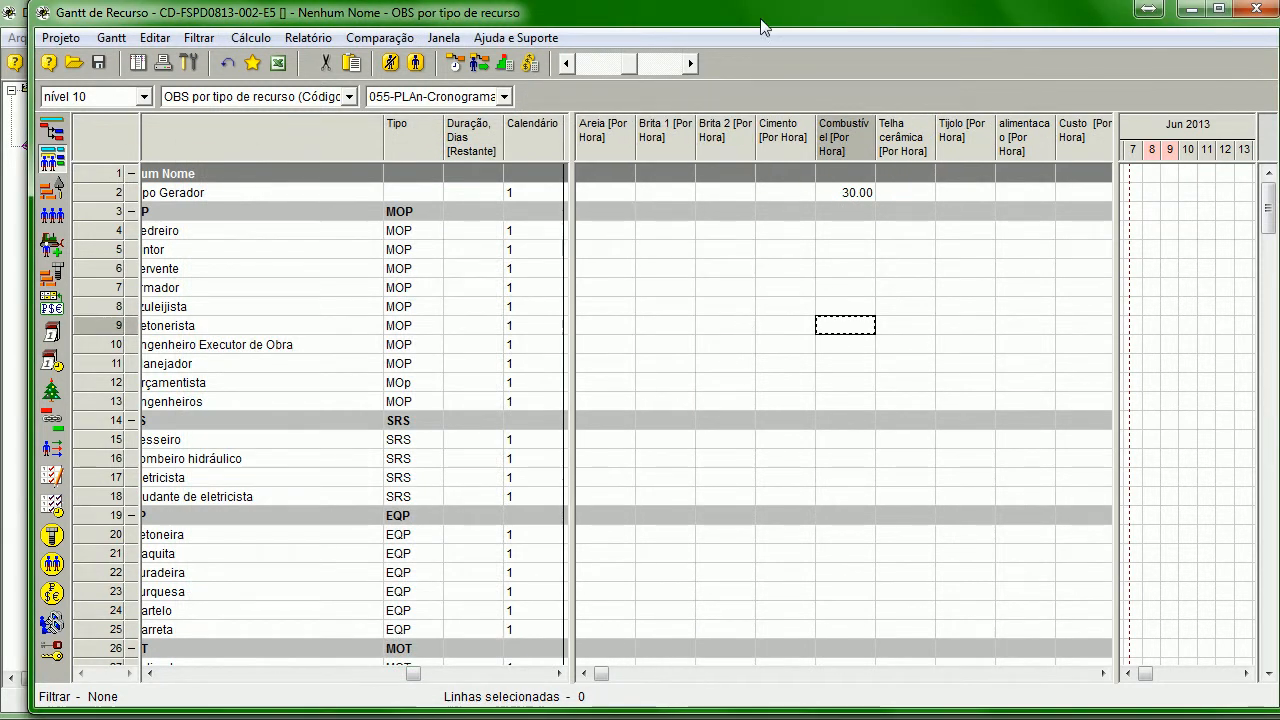
- Run the cost and material calculation, decline showing further warnings and close the calculation report
left_click(530, 63)
left_click(492, 643)
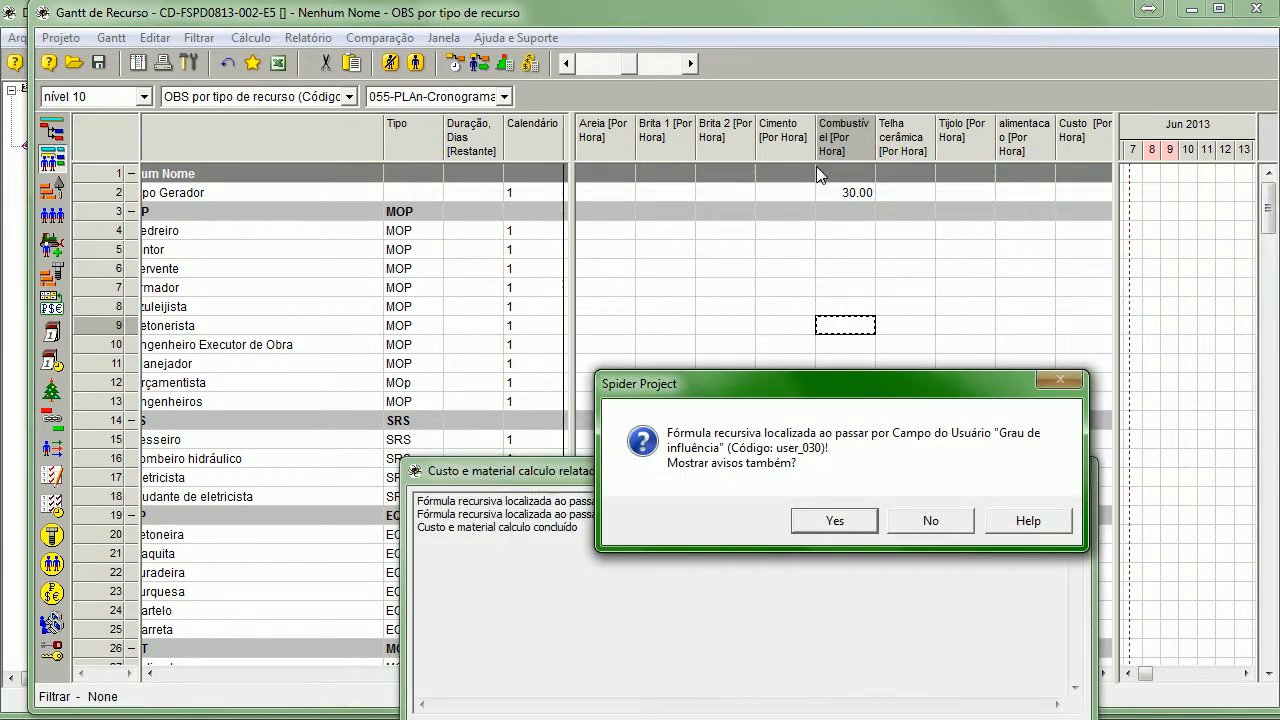
left_click_drag(849, 374, 655, 222)
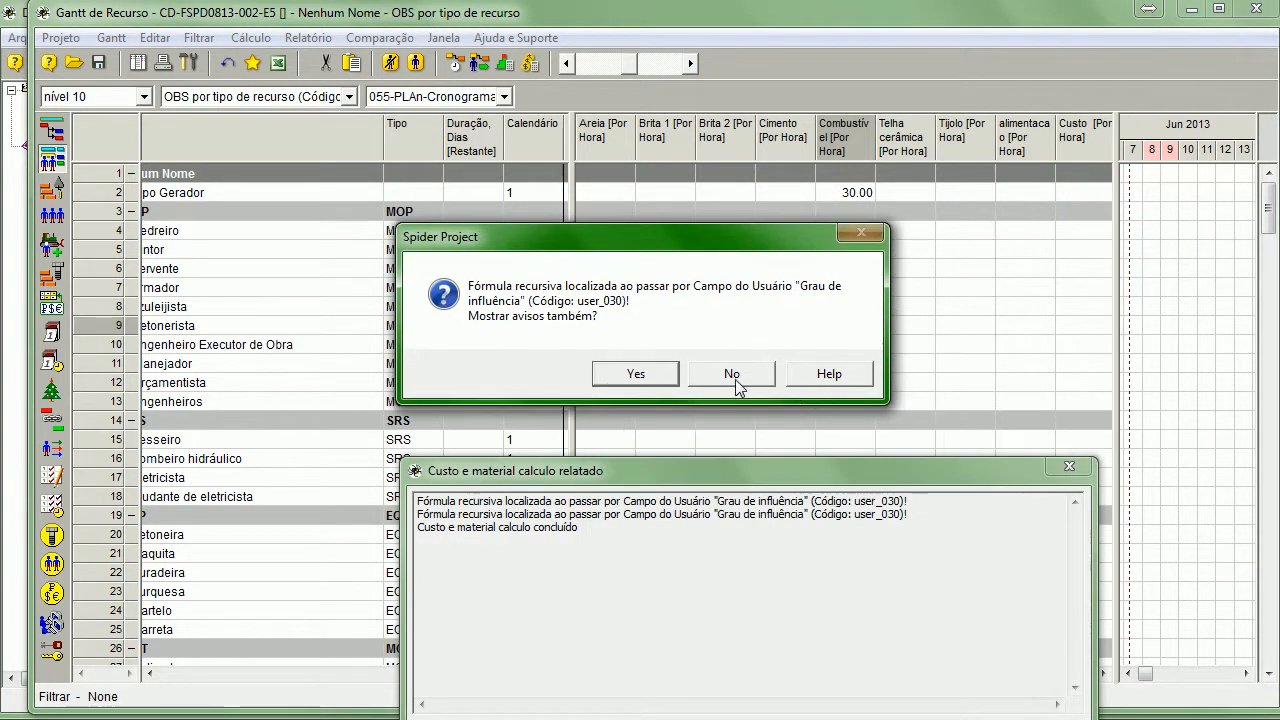
left_click(752, 380)
left_click(1068, 468)
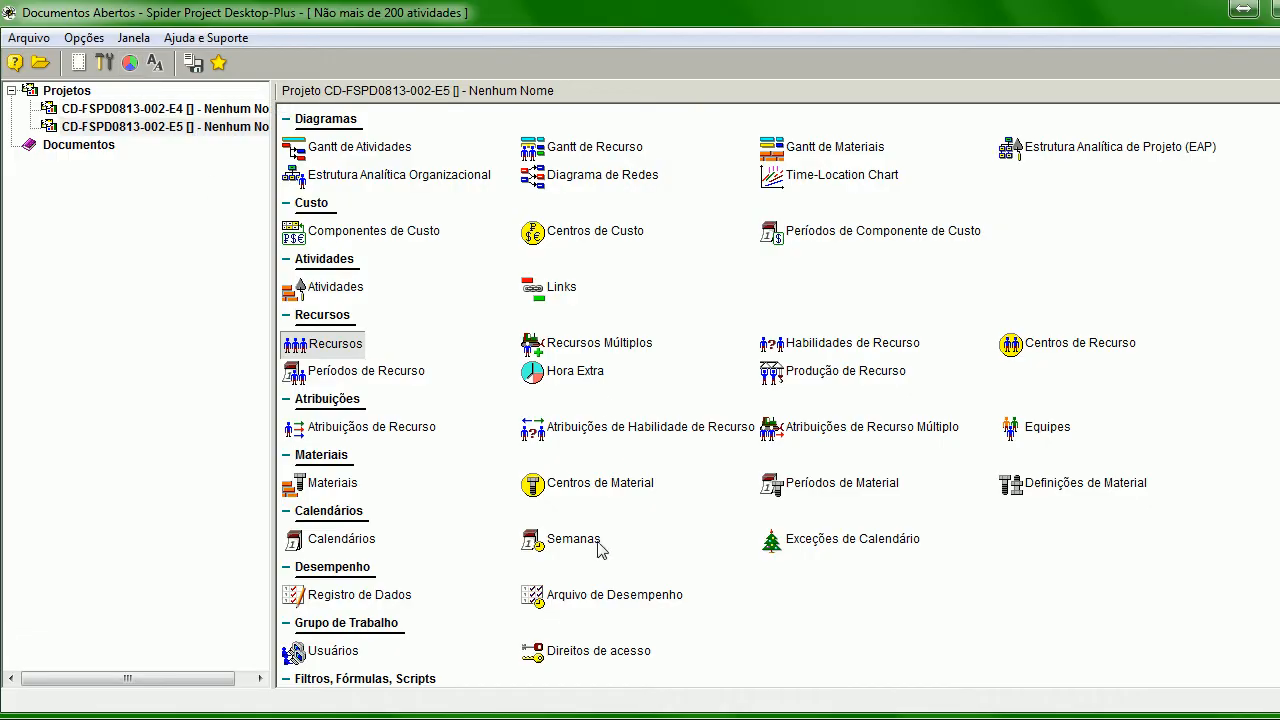
- Open the project's Usuários table and turn off formula calculation for the Grau de autoridade user field
left_click(824, 484)
scroll(520, 530, "down", 3)
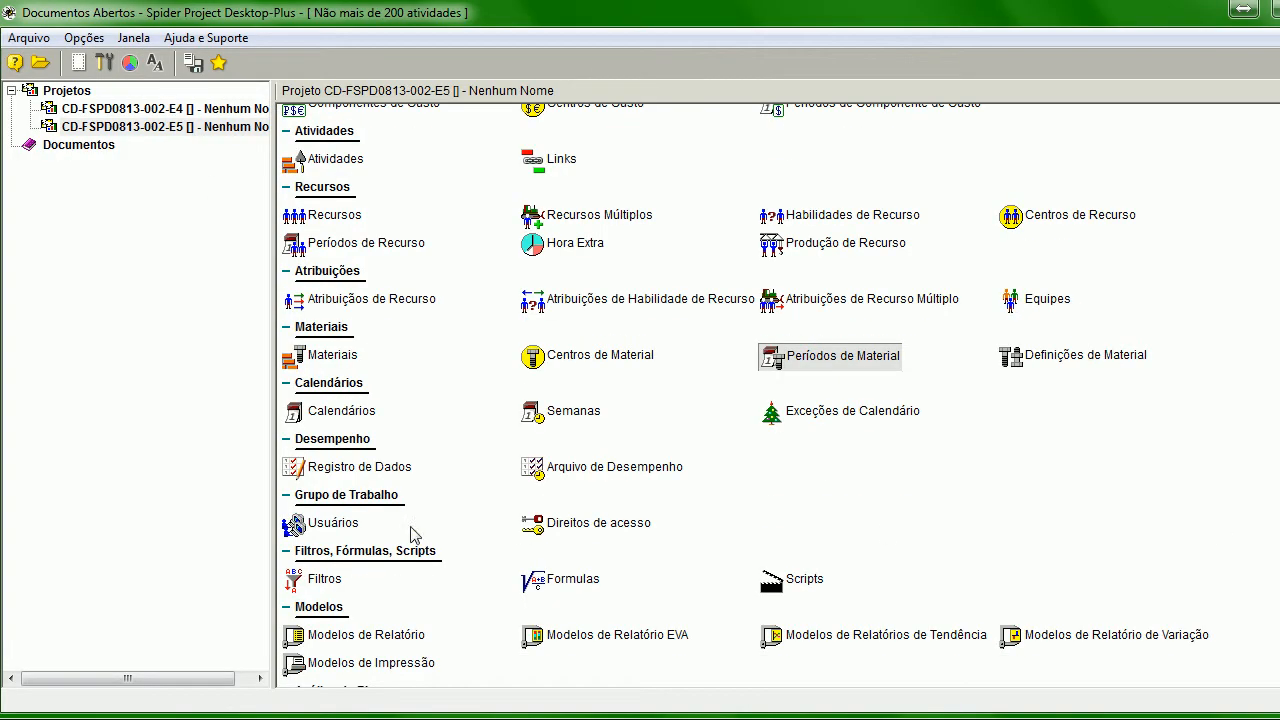
double_click(330, 527)
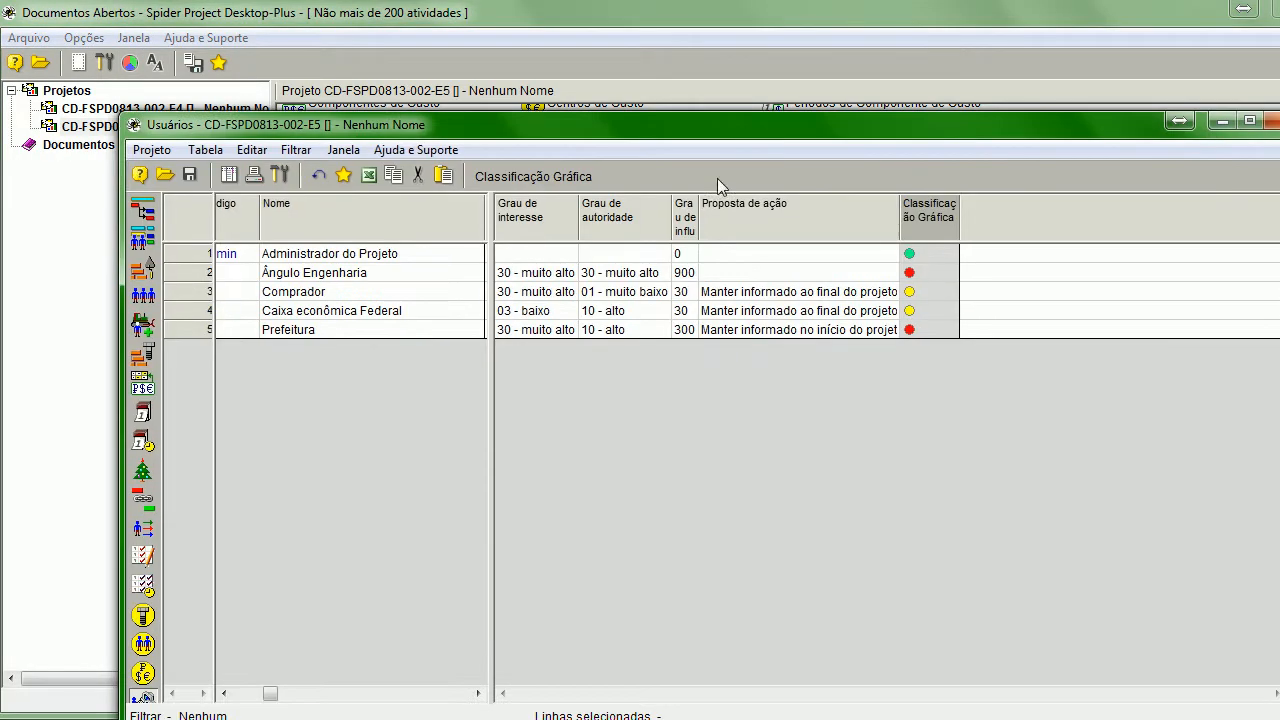
left_click(626, 215)
double_click(636, 225)
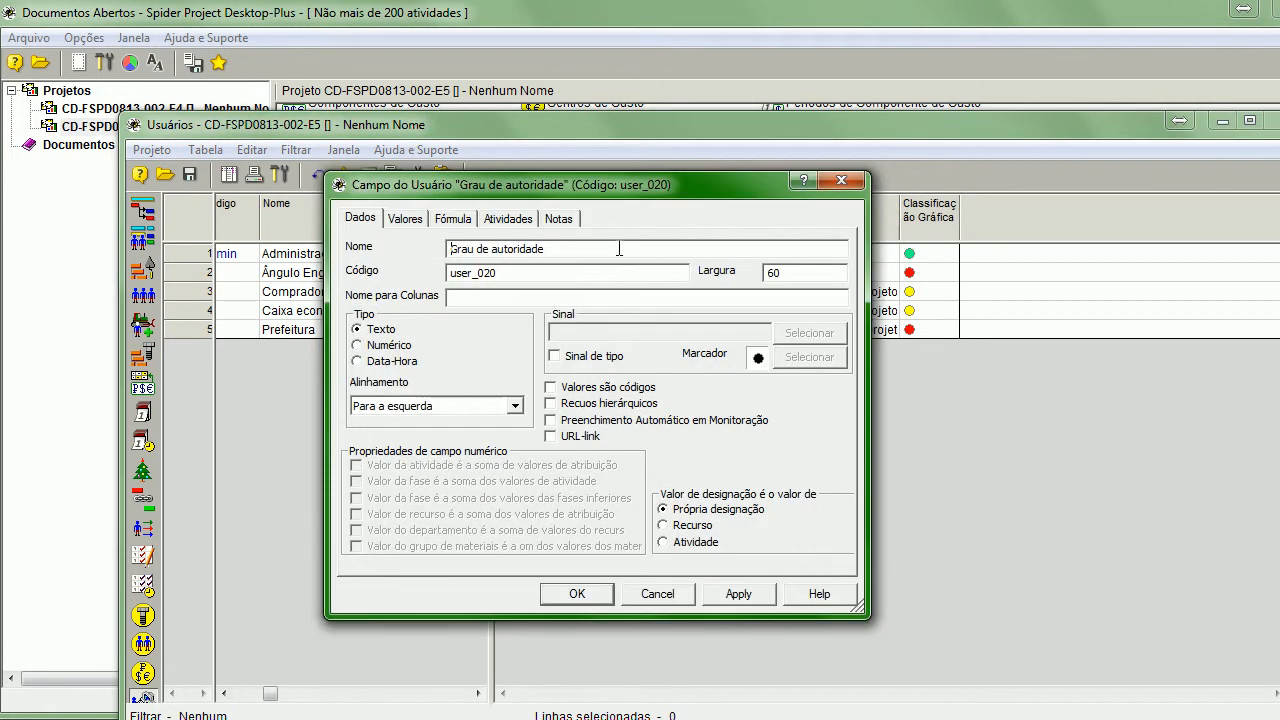
left_click(446, 219)
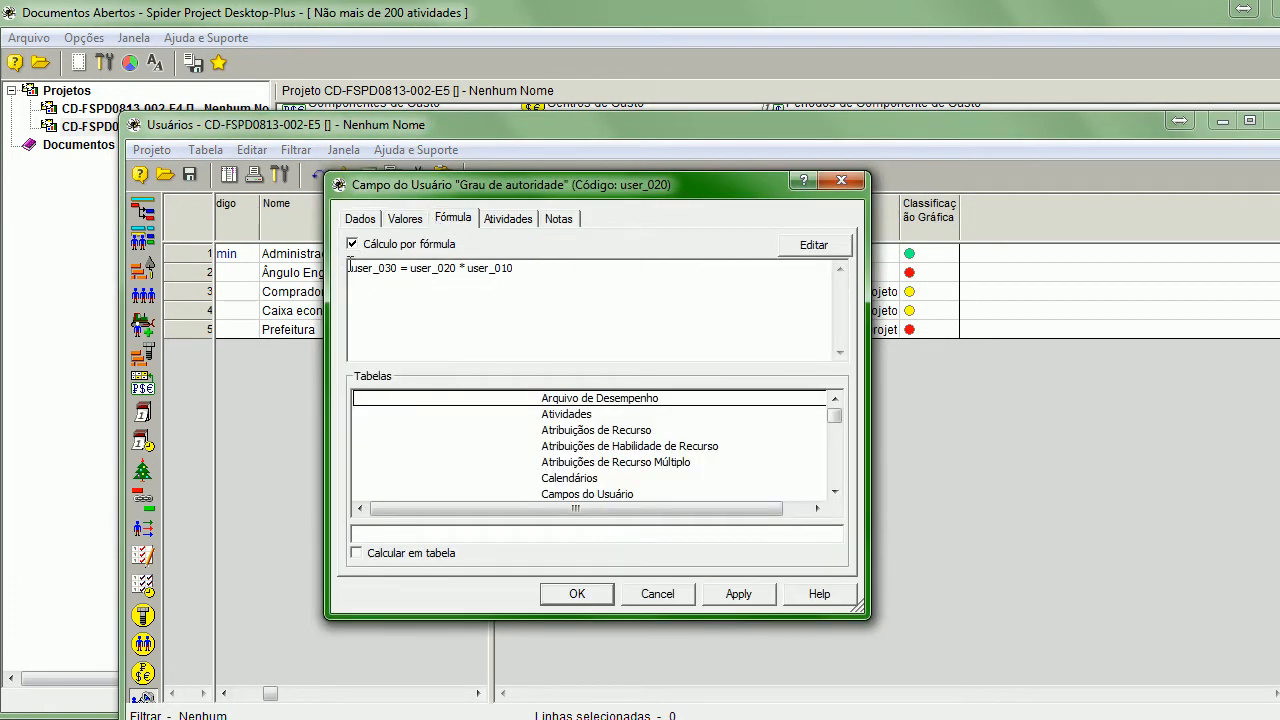
left_click(352, 243)
left_click(577, 593)
- Check the formula settings of the Grau de interesse user field
left_click(540, 215)
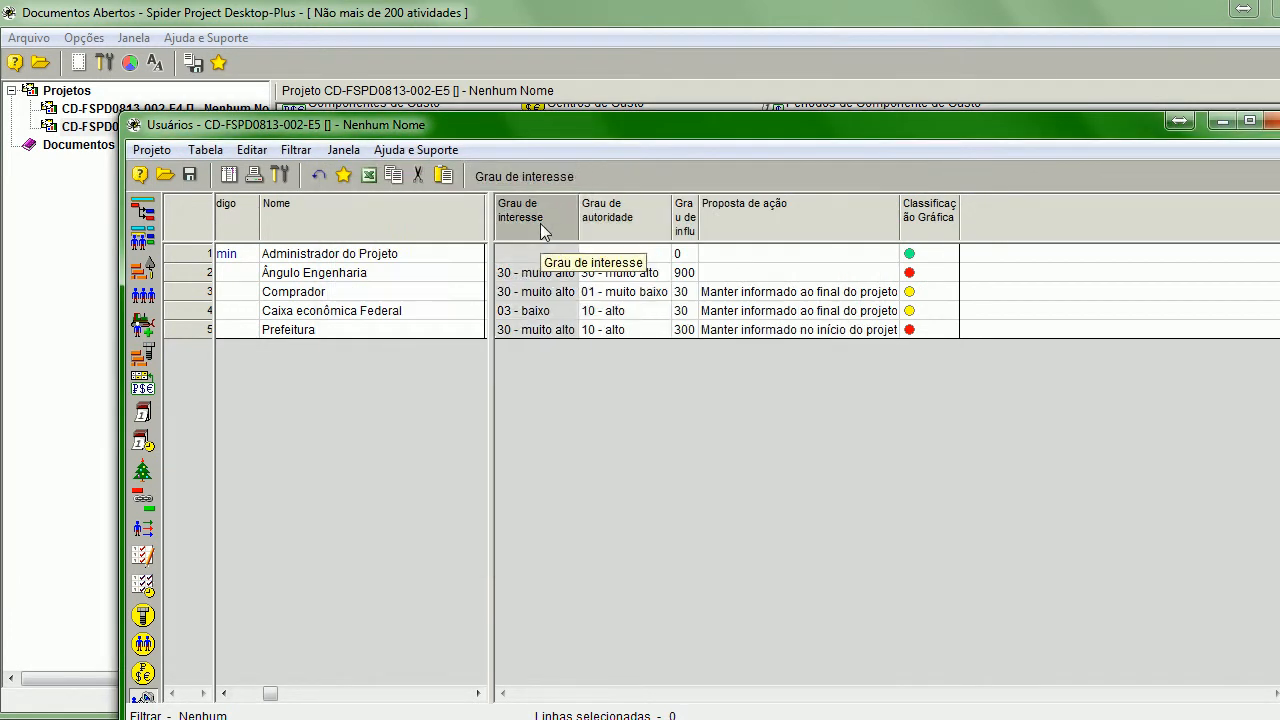
double_click(540, 215)
left_click(453, 218)
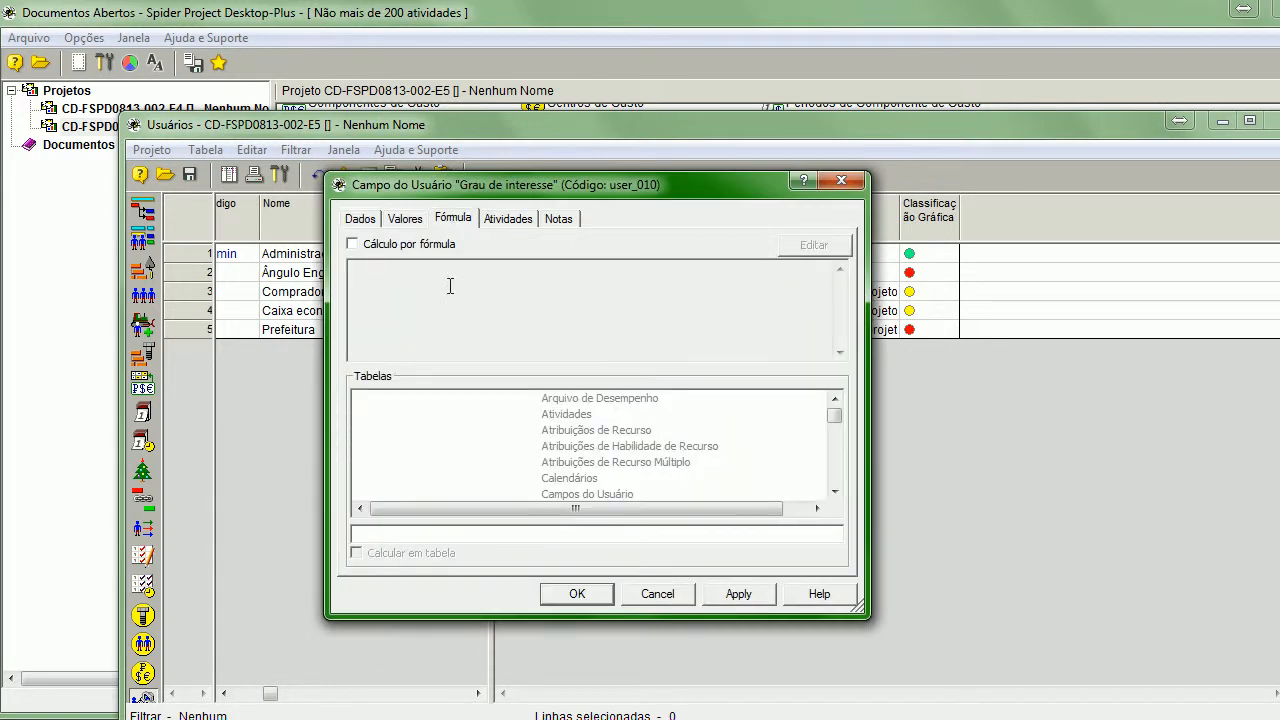
left_click(845, 184)
- Turn off formula calculation for the Grau de influência user field
left_click(700, 215)
double_click(700, 215)
left_click(450, 219)
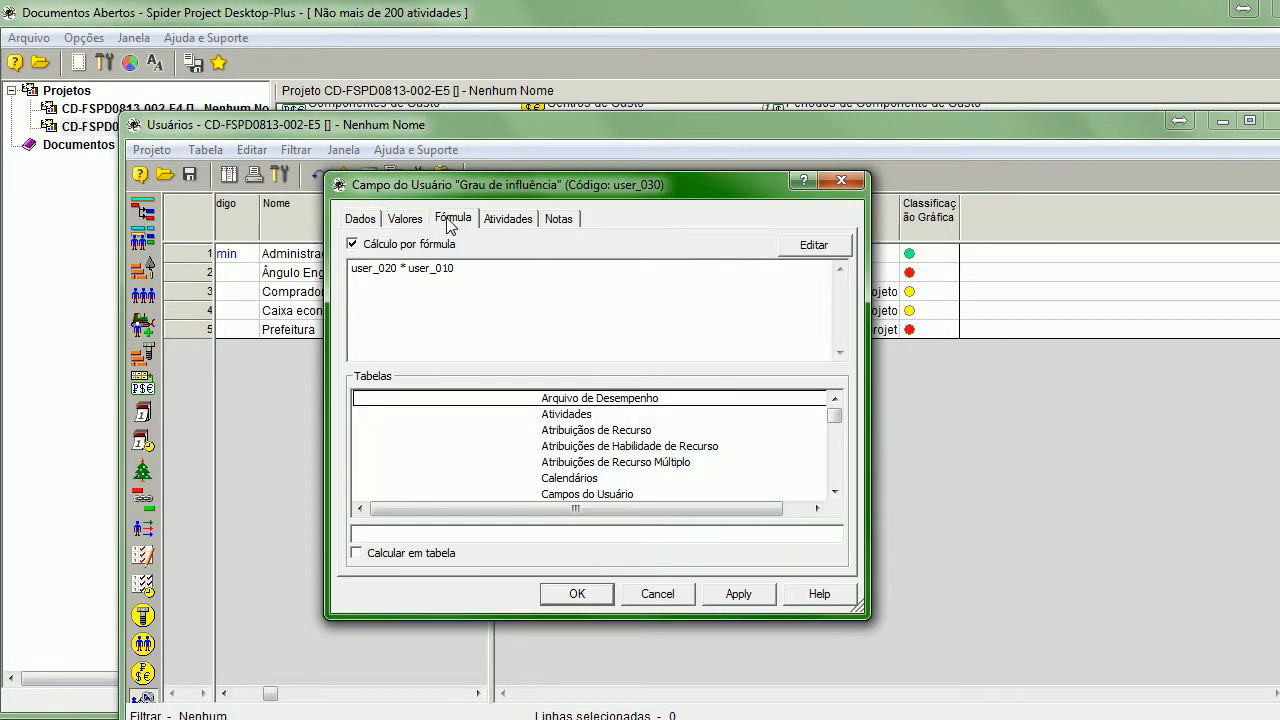
left_click(392, 250)
left_click(572, 594)
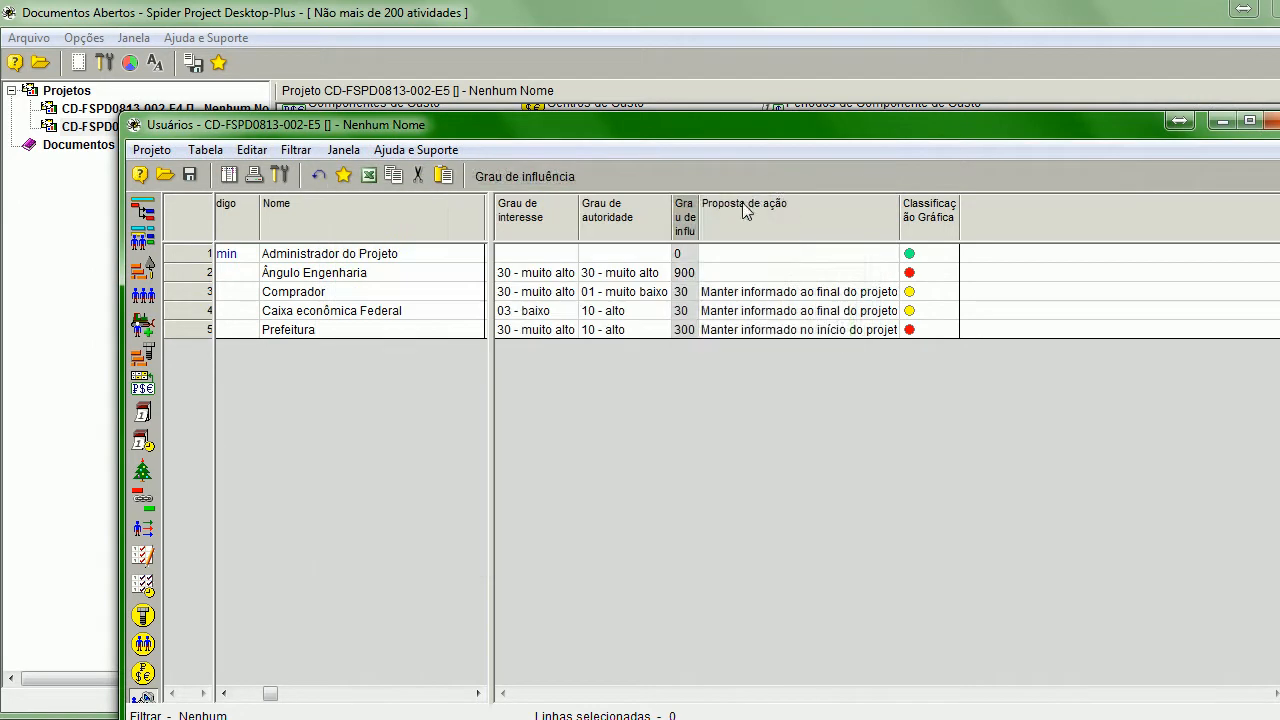
- Check the formula settings of the Proposta de ação and Classificação Gráfica user fields
left_click(743, 208)
double_click(743, 208)
left_click(451, 218)
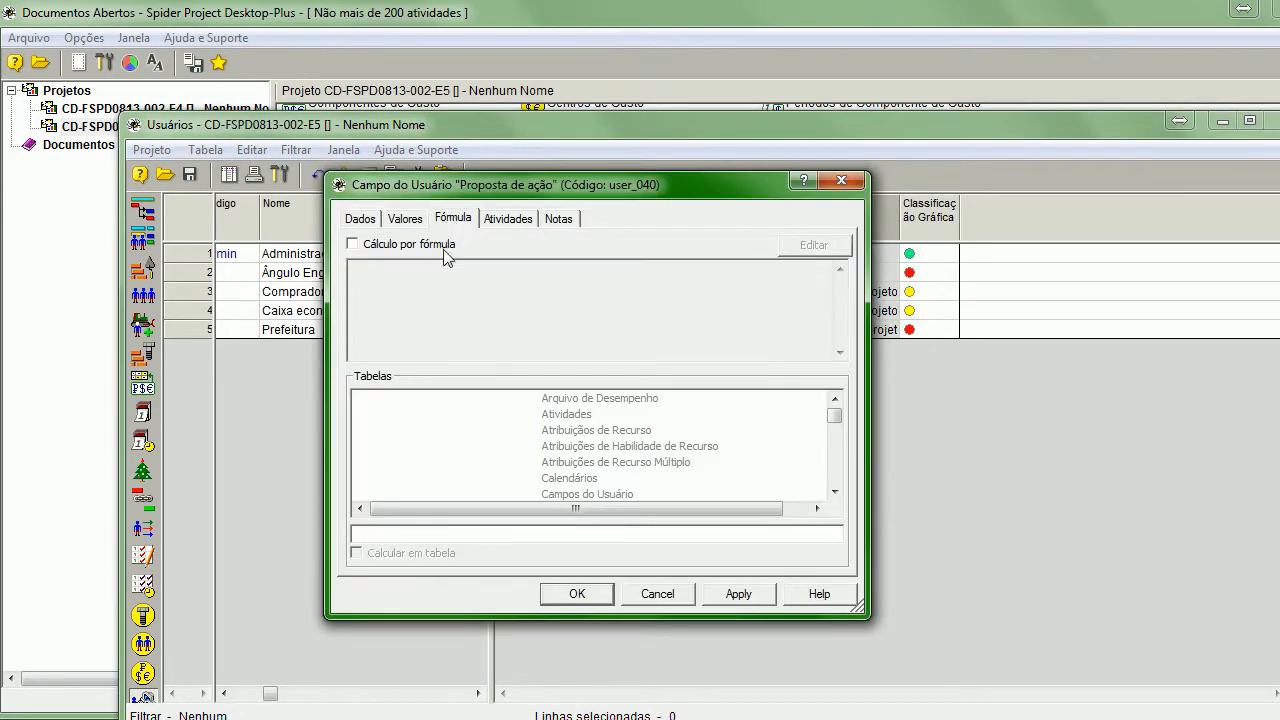
left_click(841, 174)
double_click(935, 217)
left_click(453, 218)
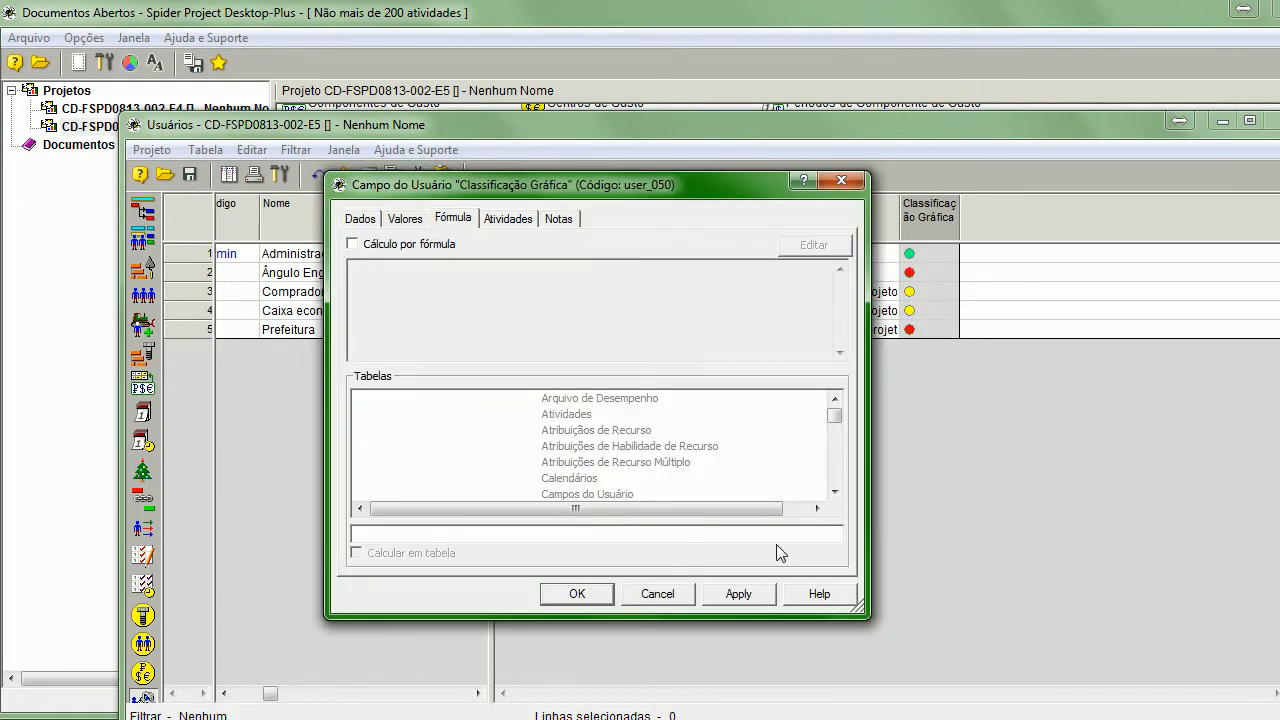
left_click(658, 594)
- Return to the resource Gantt, rerun the cost and material calculation and close its report
left_click(148, 243)
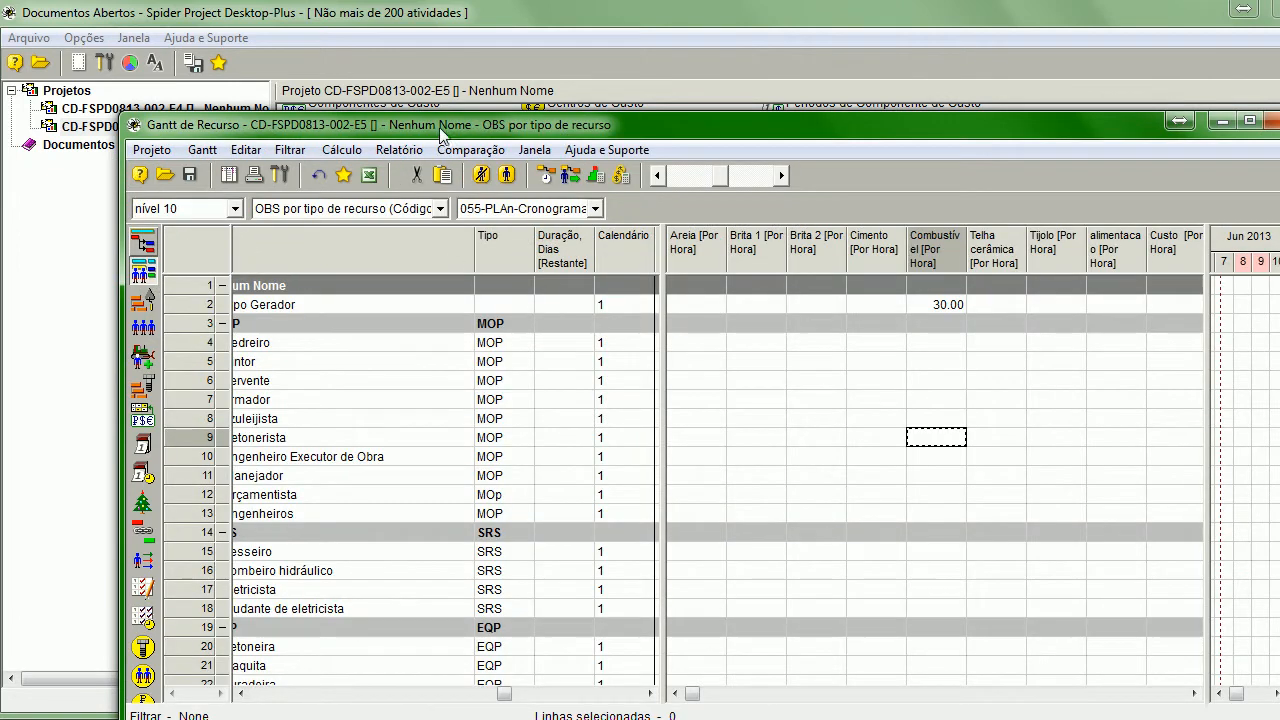
left_click(621, 176)
left_click(472, 648)
left_click(1069, 466)
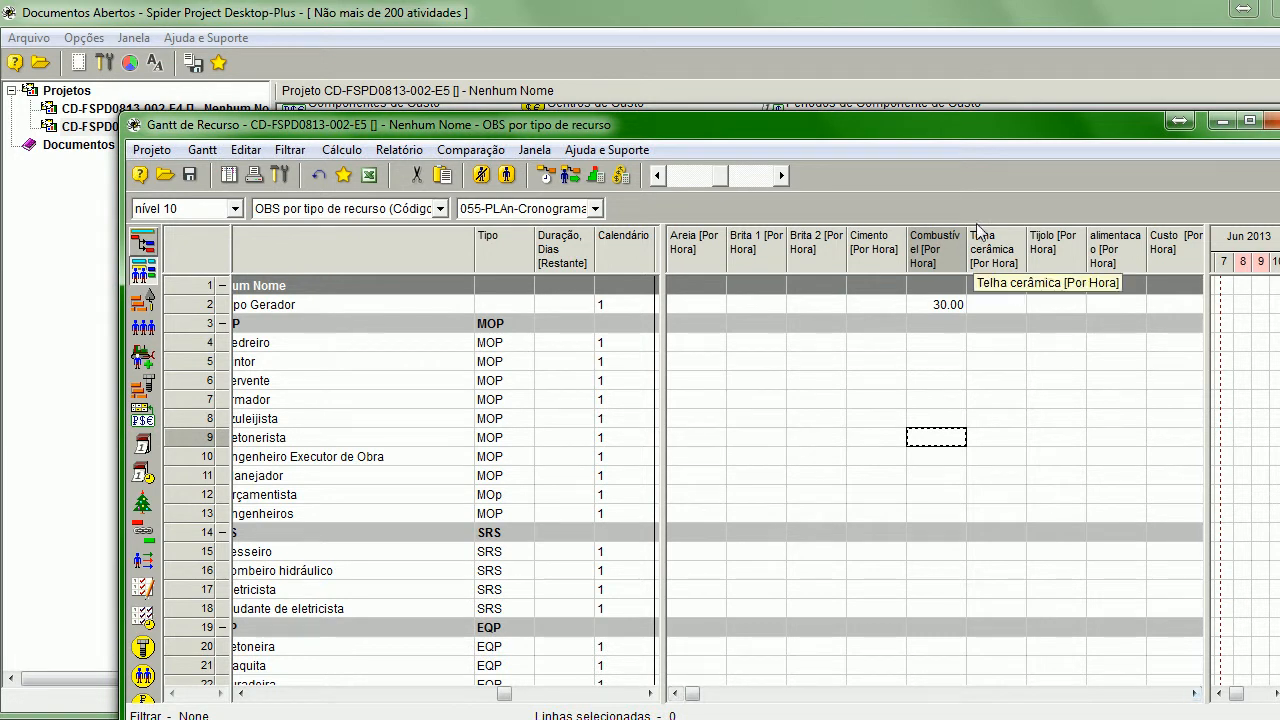
- Widen the middle pane slightly and look through its Por Hora columns beside the resource codes and names
left_click_drag(664, 630, 654, 645)
left_click_drag(681, 694, 1180, 693)
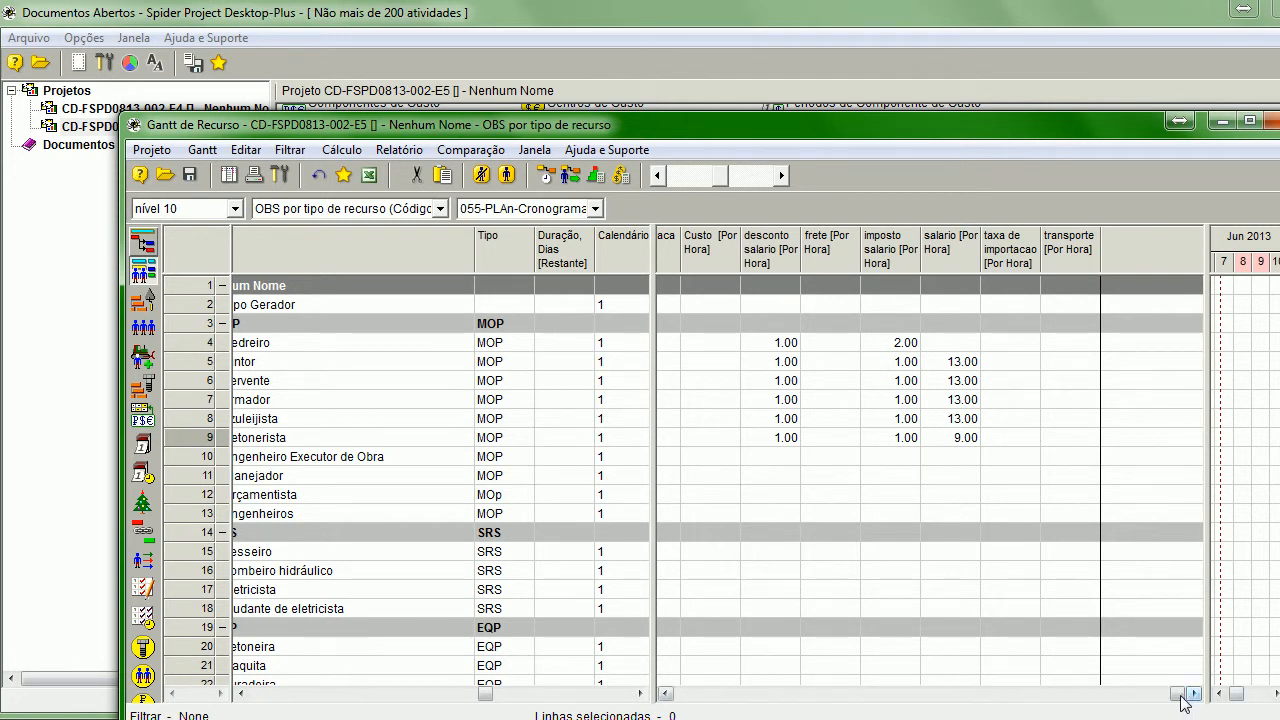
left_click_drag(1182, 695, 1006, 695)
left_click_drag(485, 693, 288, 693)
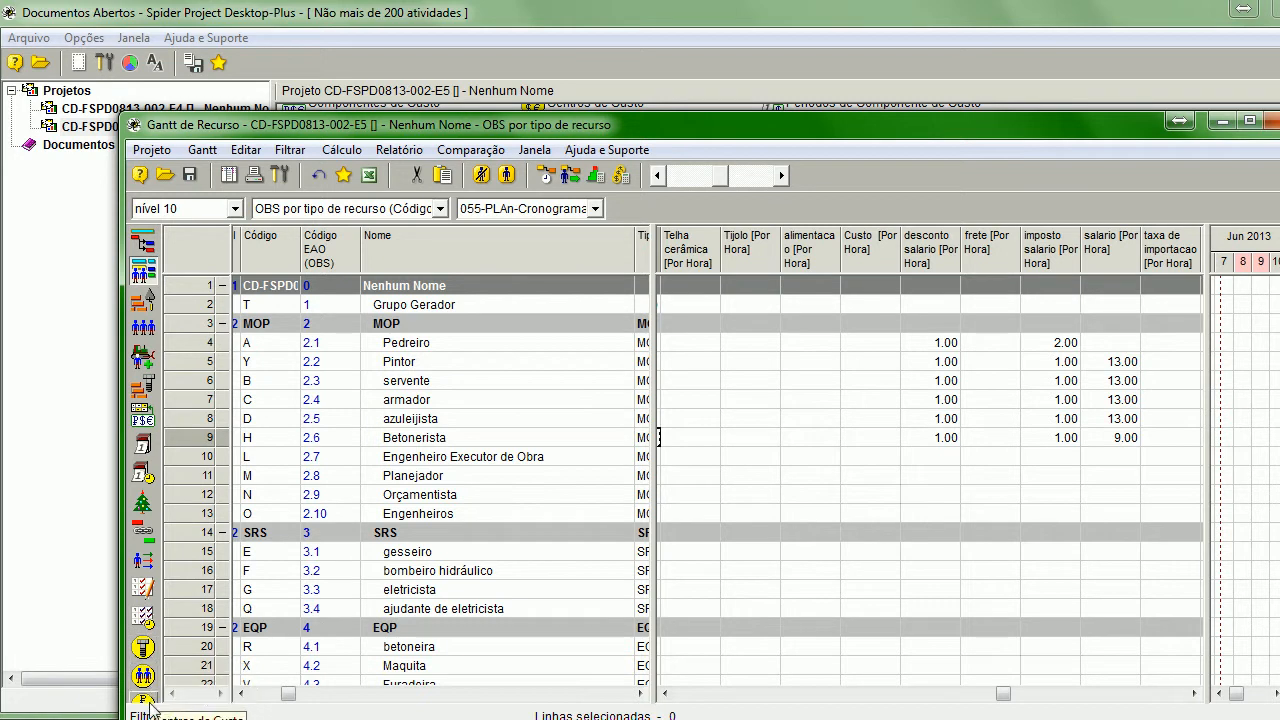
- Open Centros de Material and examine the participants of Resíduos Reaproveitáveis na obra and Resíduos destinados à caçamba
left_click(145, 660)
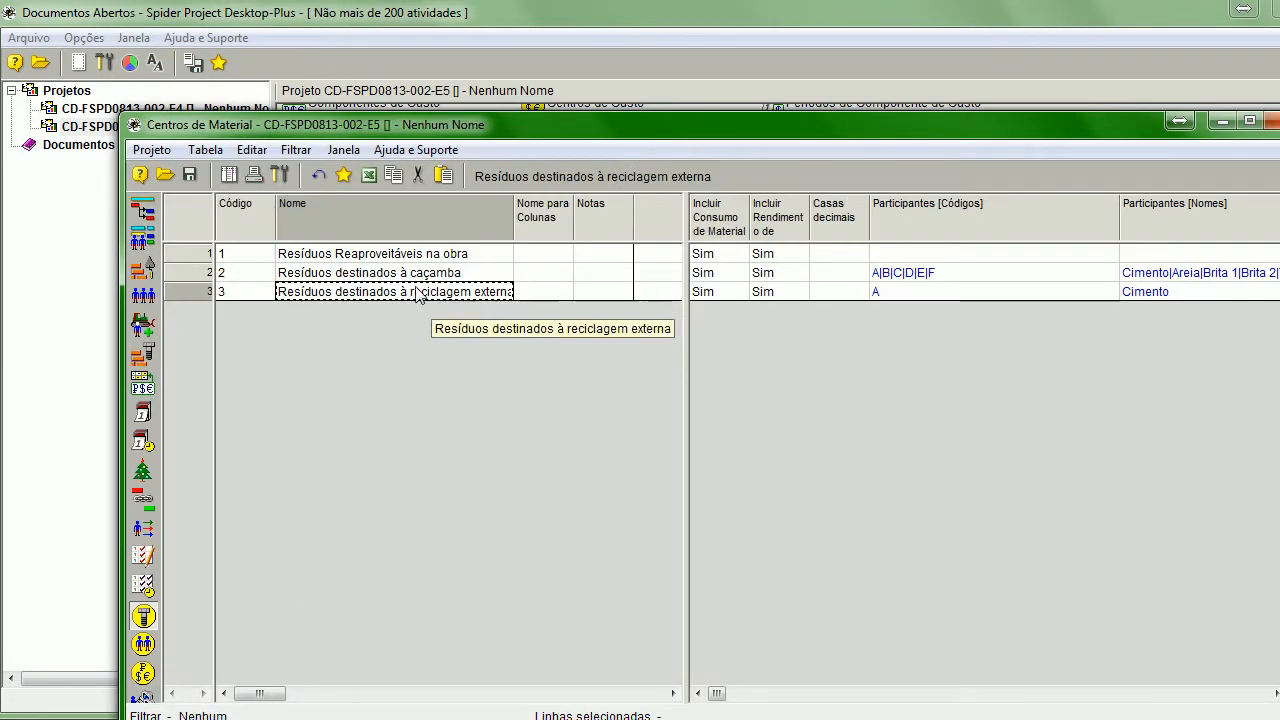
double_click(198, 255)
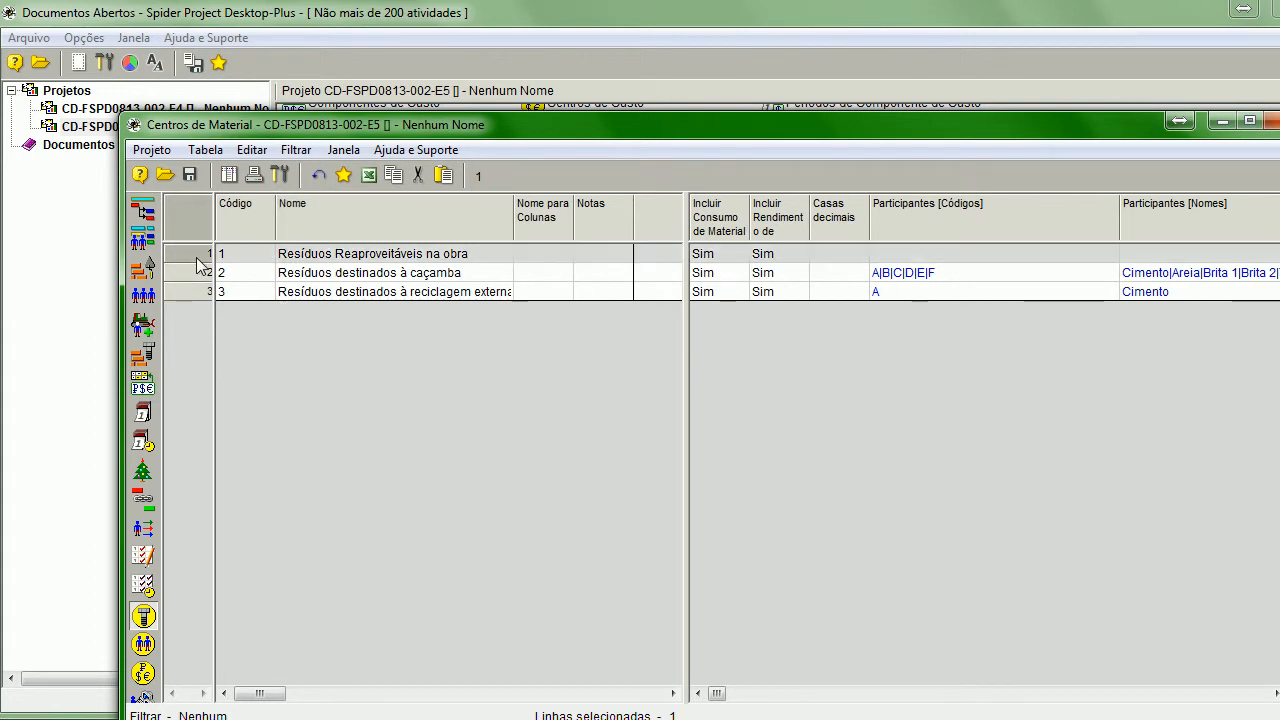
left_click(733, 260)
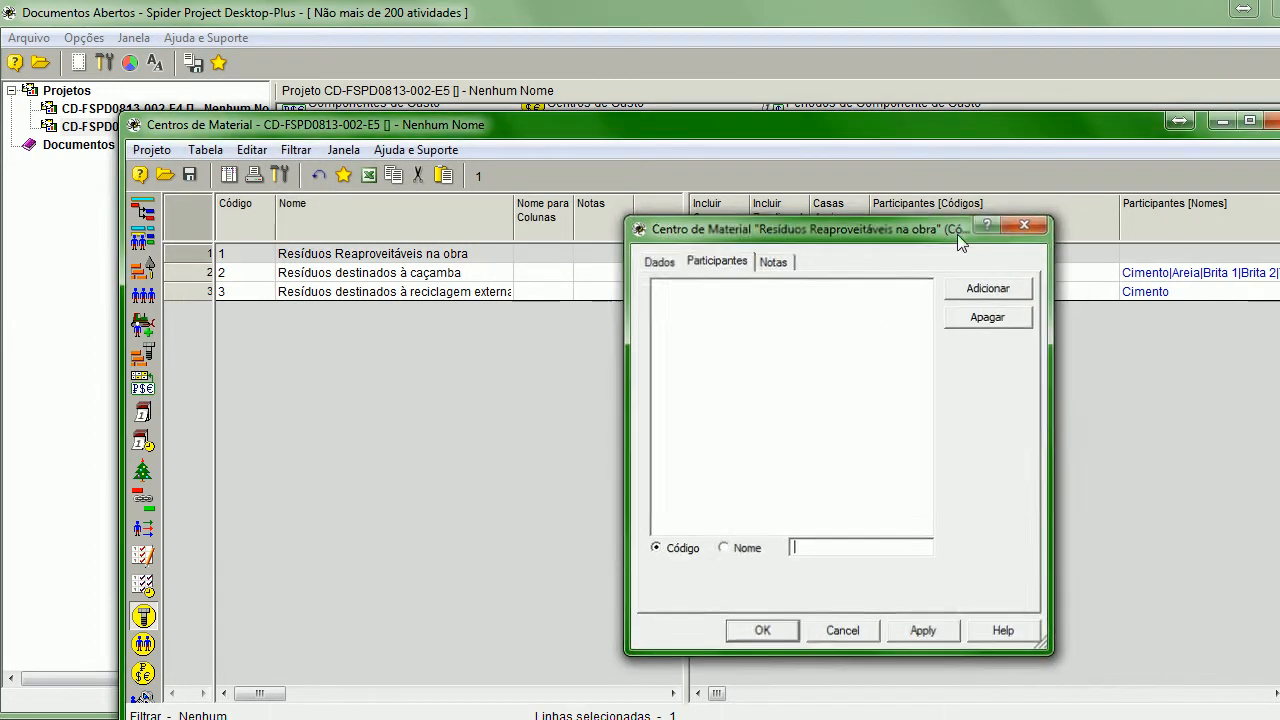
left_click(1026, 224)
double_click(190, 272)
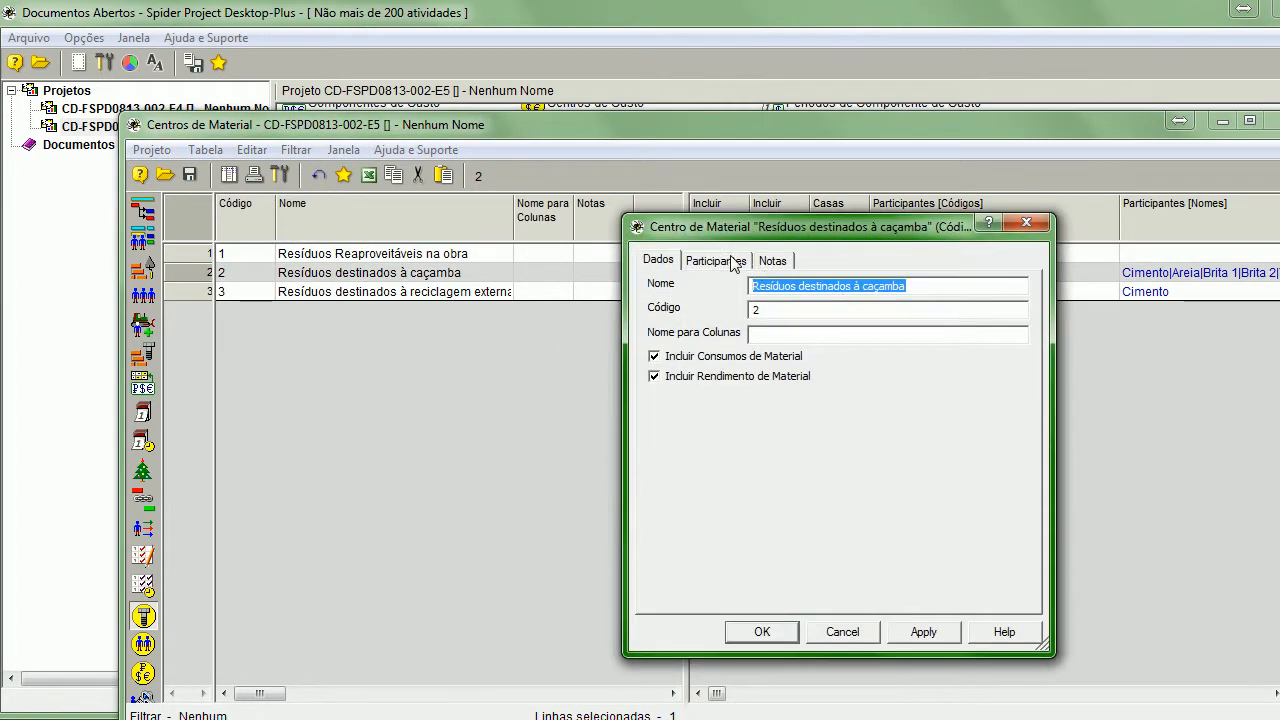
left_click(738, 261)
left_click(1026, 223)
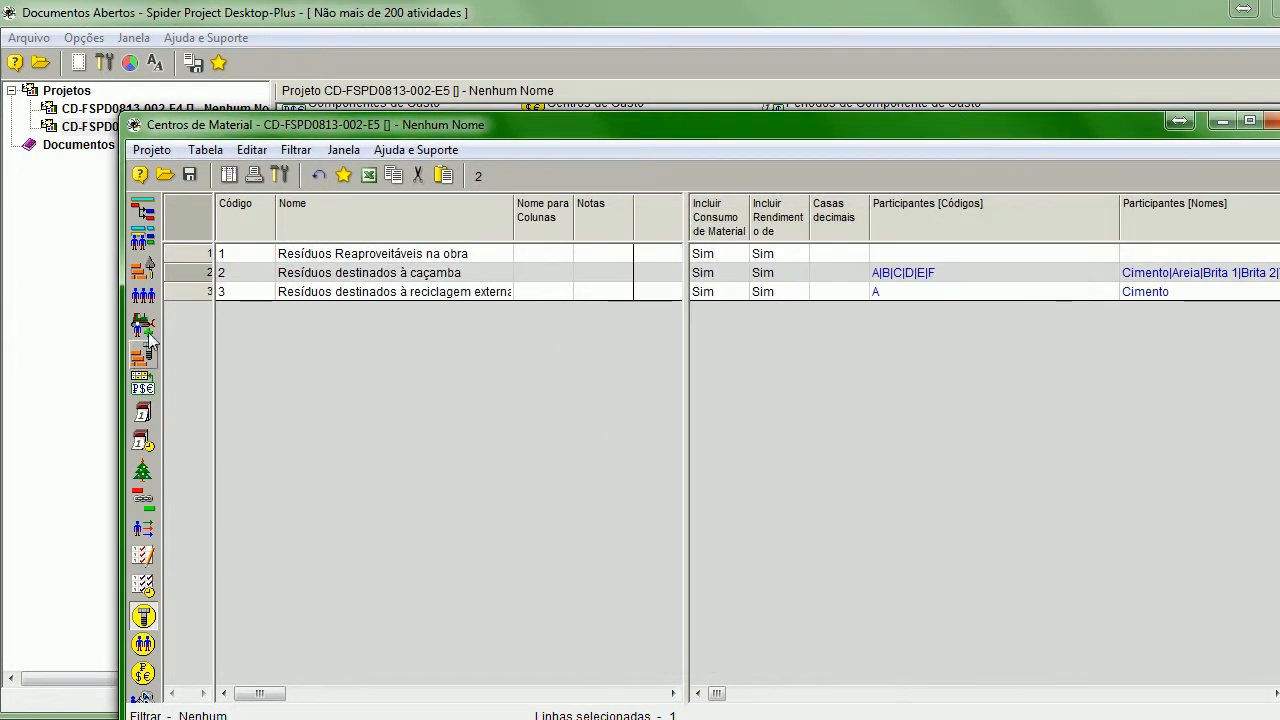
- Examine the participants and notes of the material centre Resíduos destinados à reciclagem externa
double_click(194, 292)
left_click(707, 261)
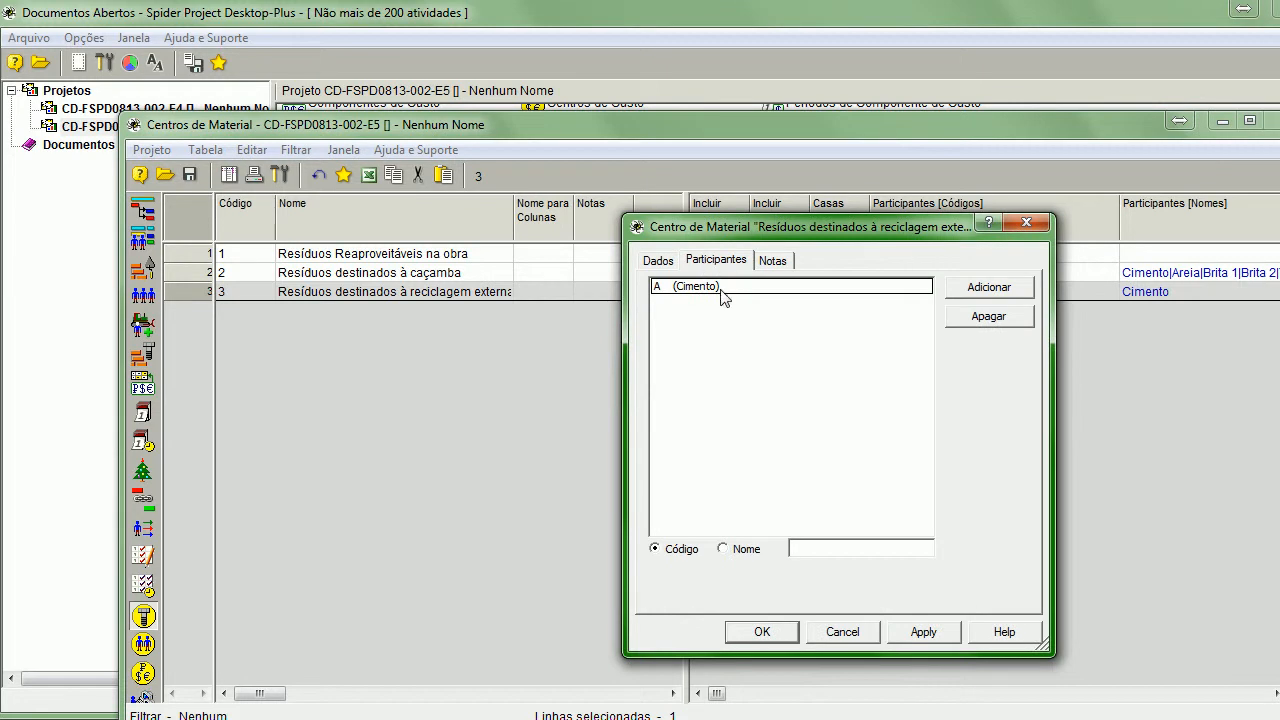
left_click(1026, 223)
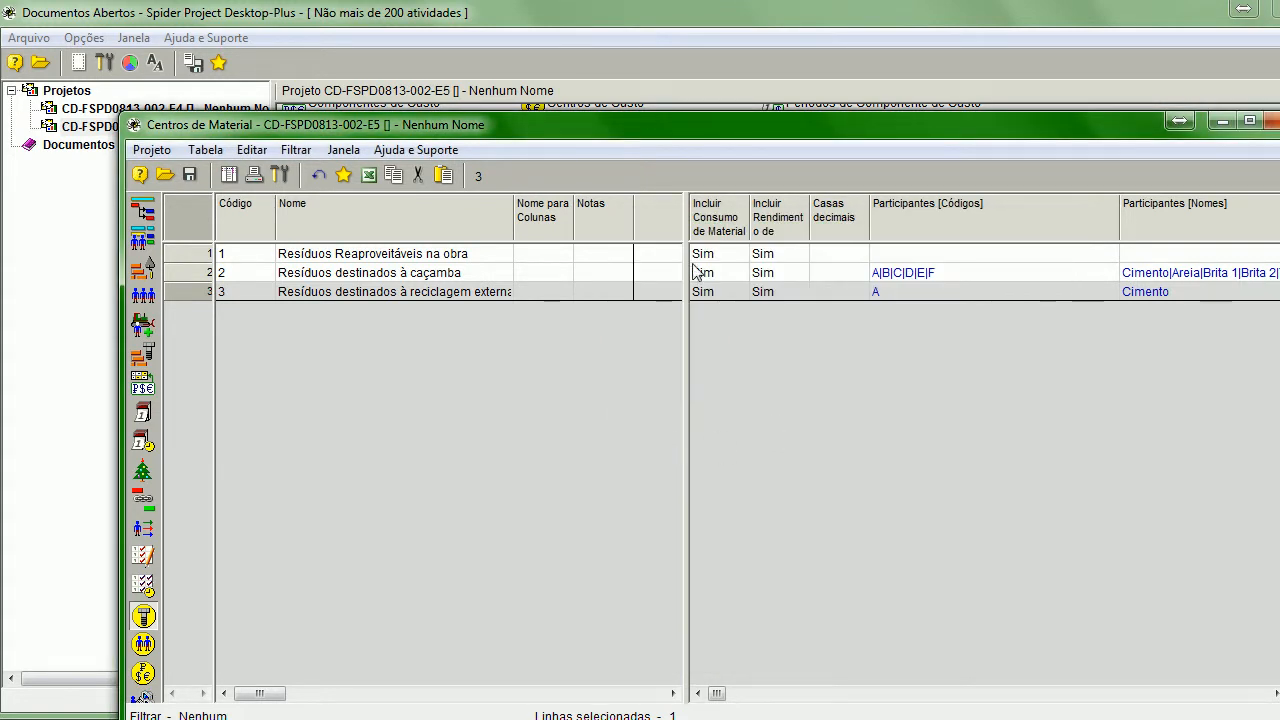
double_click(177, 295)
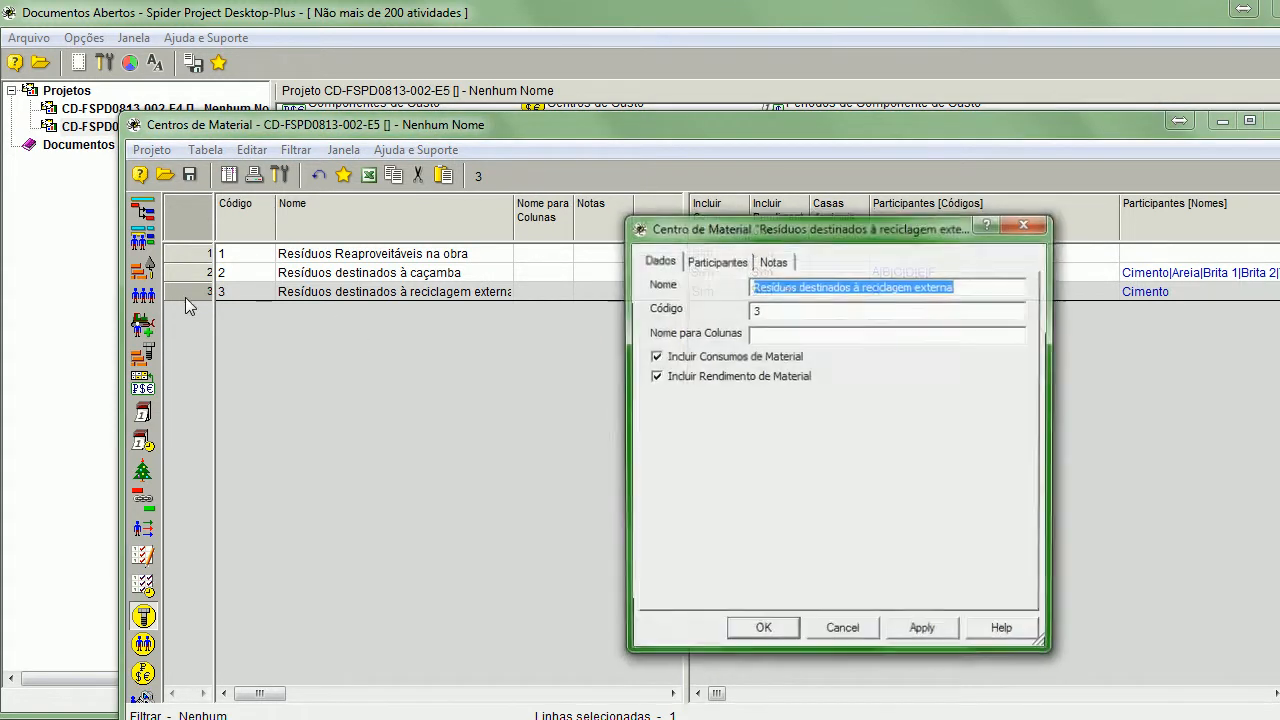
left_click(770, 262)
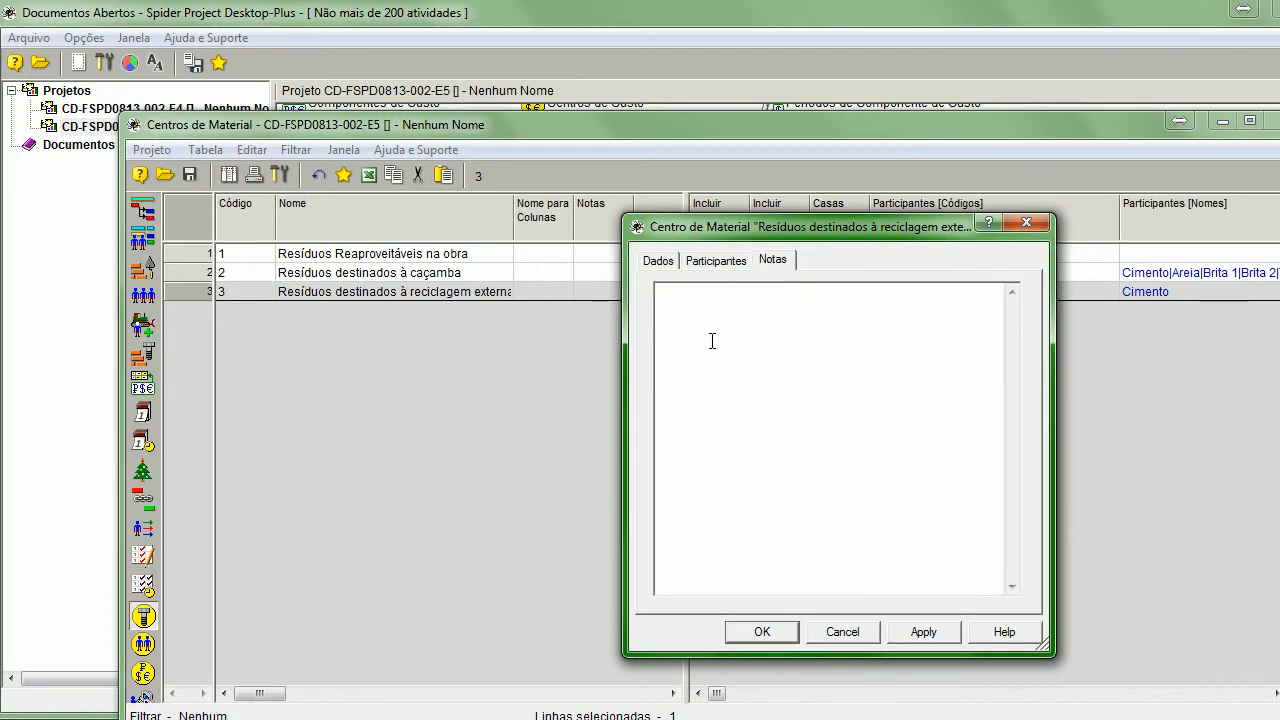
left_click(1026, 223)
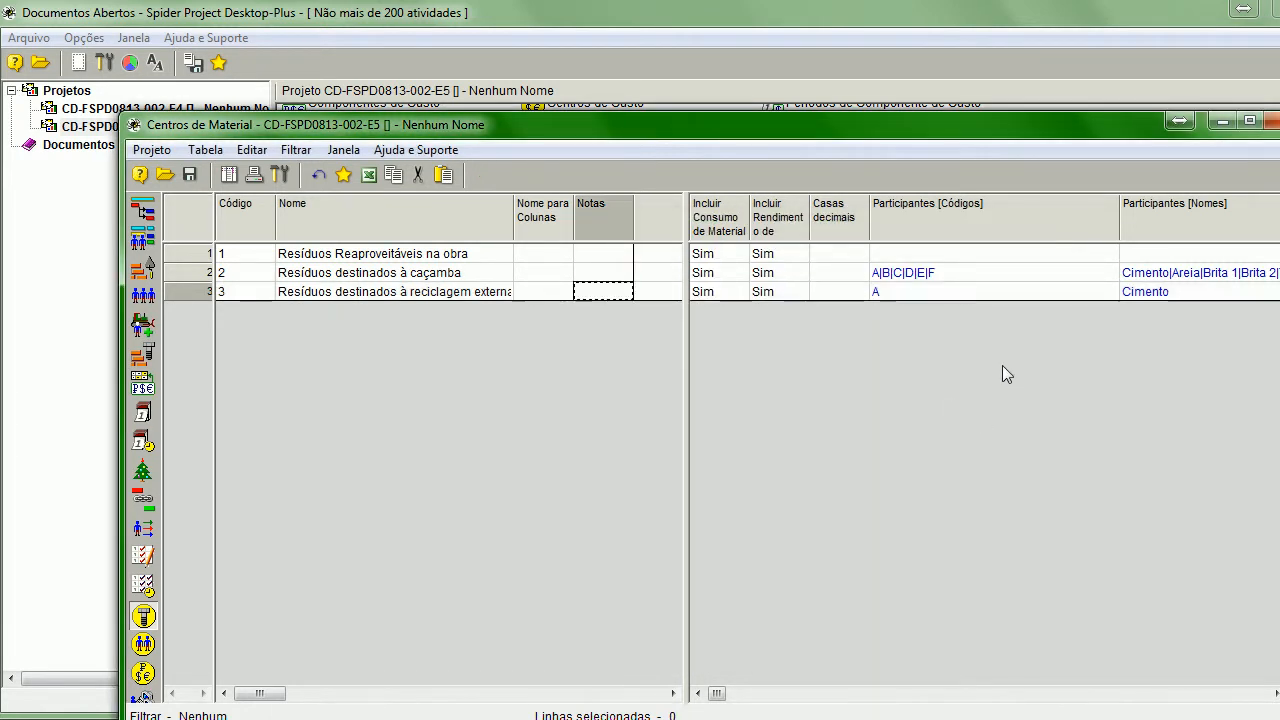
- Review the tables Centros de Recurso and Centros de Custo, narrowing the Participantes [Códigos] column of the cost centres
left_click(144, 644)
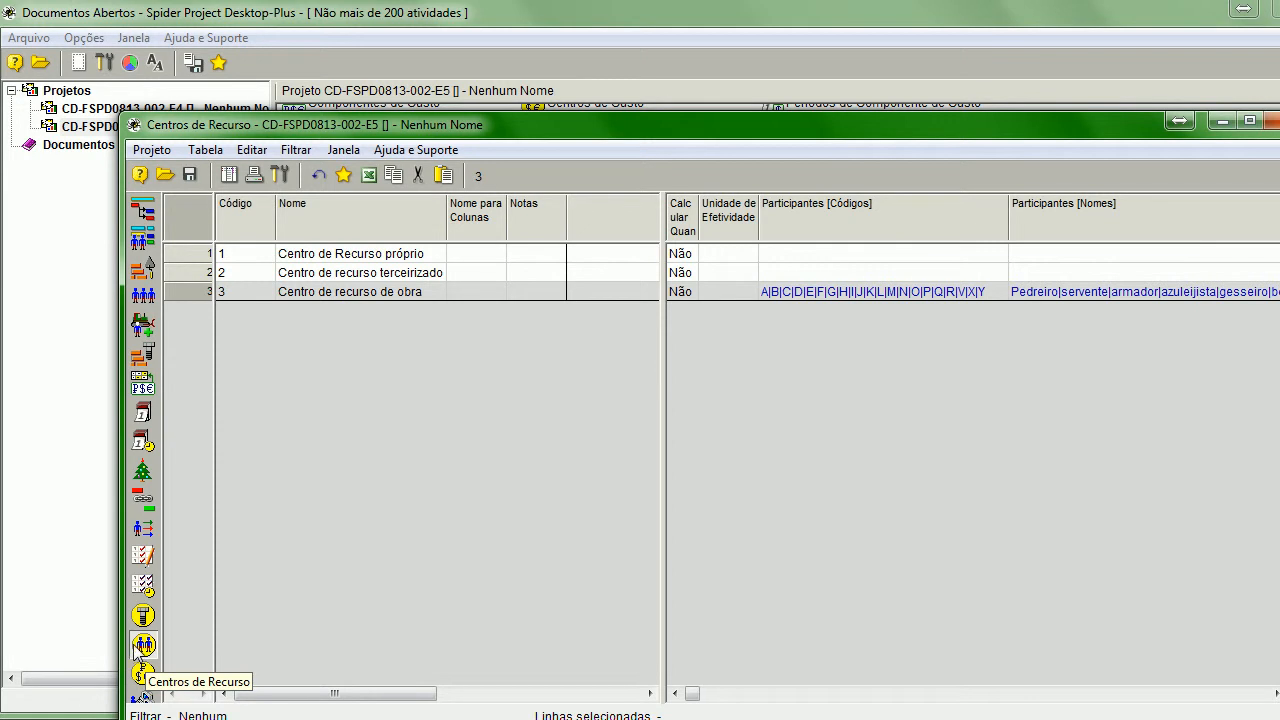
left_click(144, 674)
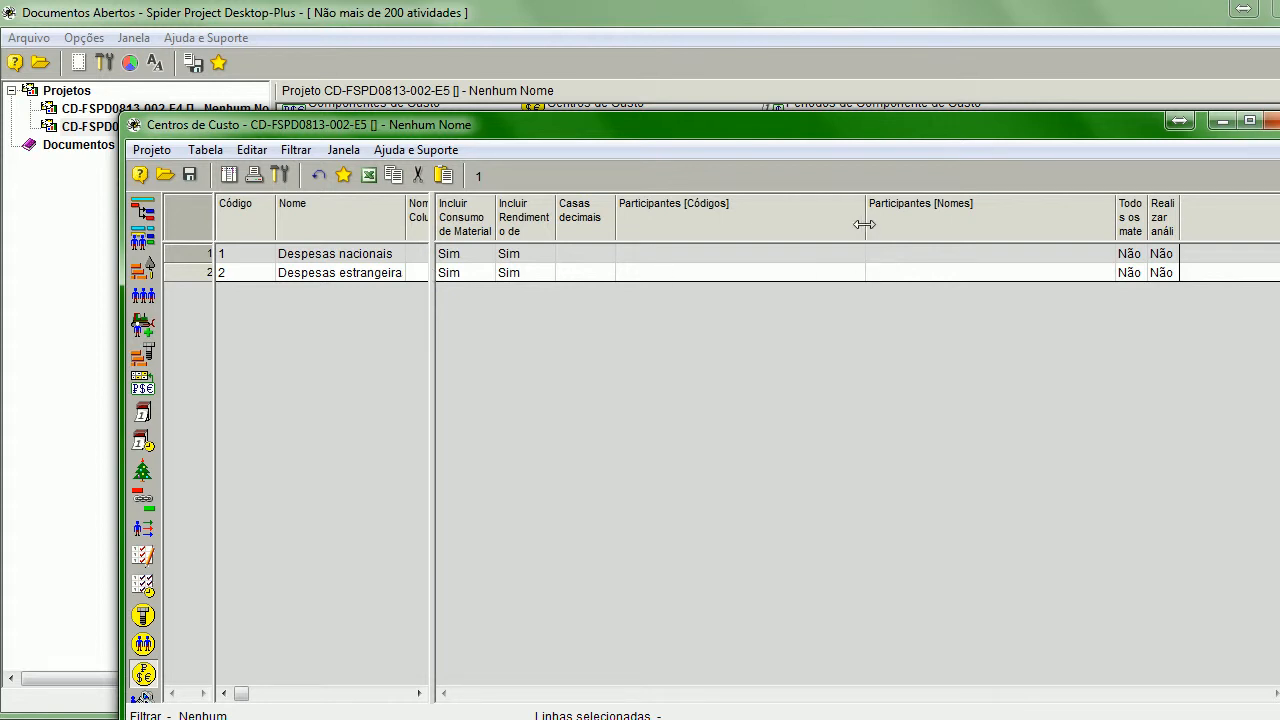
left_click_drag(865, 222, 773, 222)
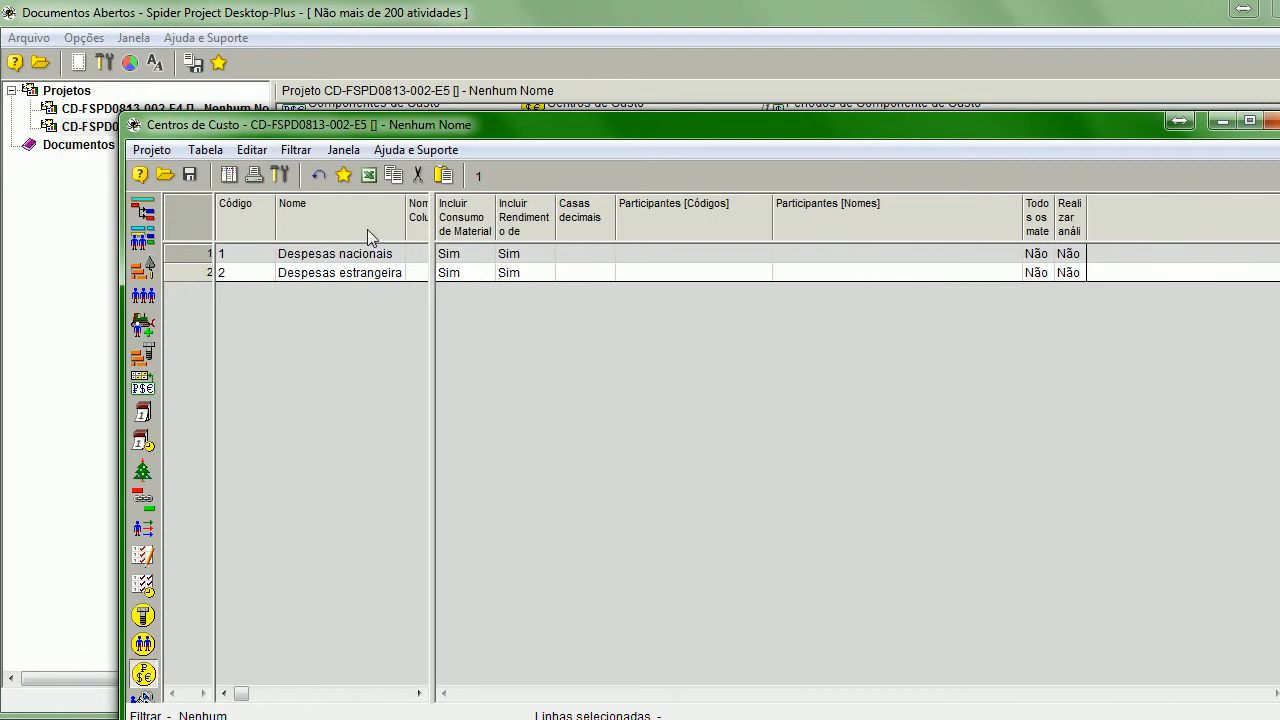
- Open Gantt de Atividades and move and enlarge its window to fill the screen
left_click(145, 213)
left_click_drag(767, 124, 645, 21)
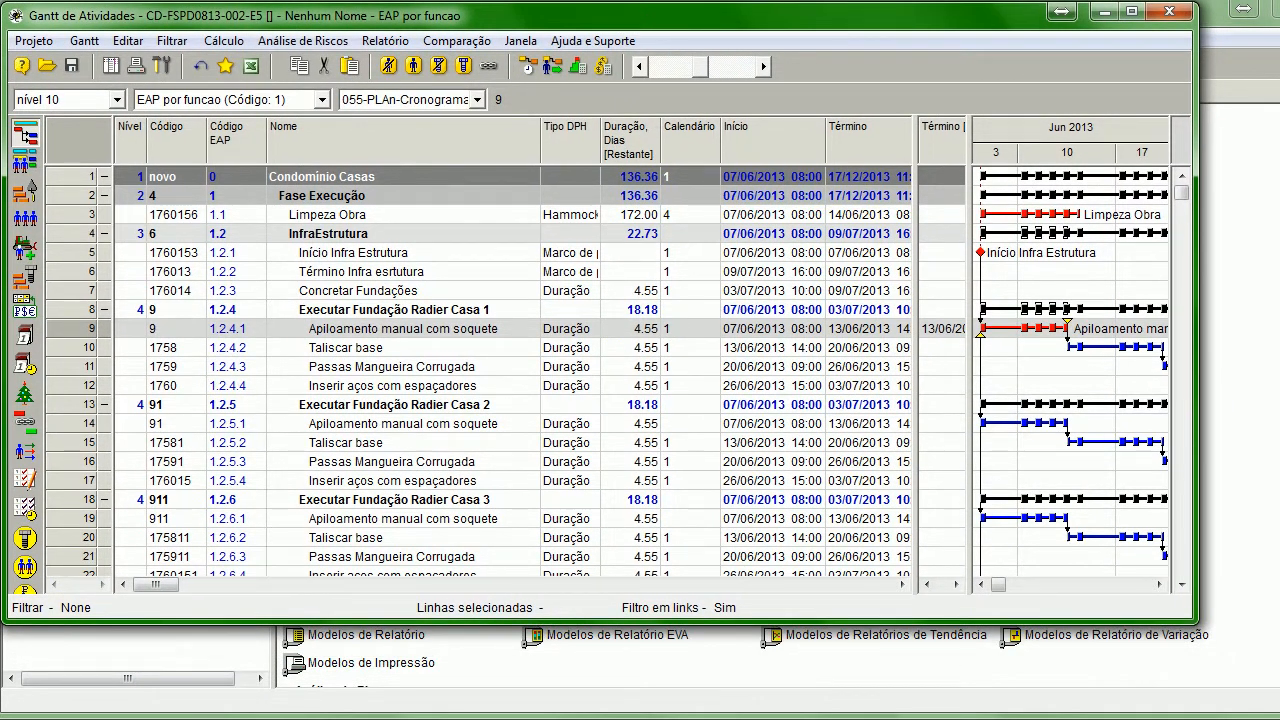
left_click_drag(1190, 620, 1278, 718)
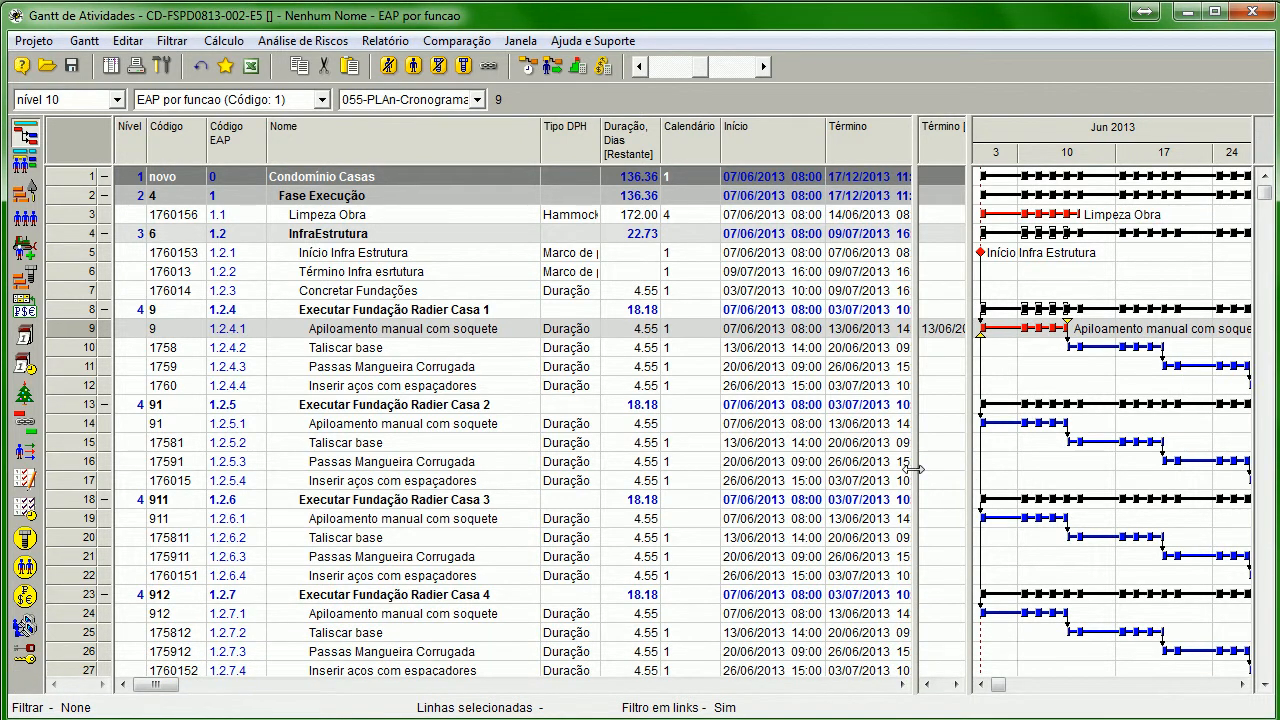
- Return to the project's document list and review the Recursos Múltiplos and Habilidades de Recurso tables
key("alt+Tab")
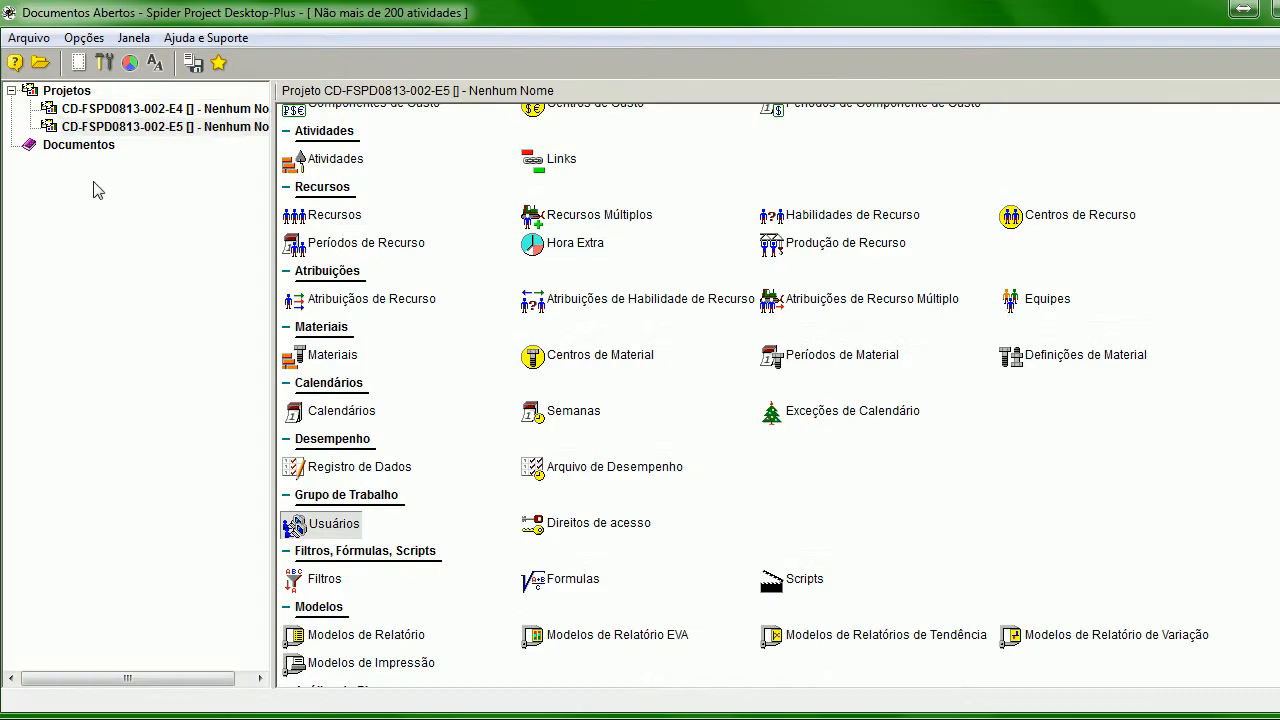
double_click(598, 215)
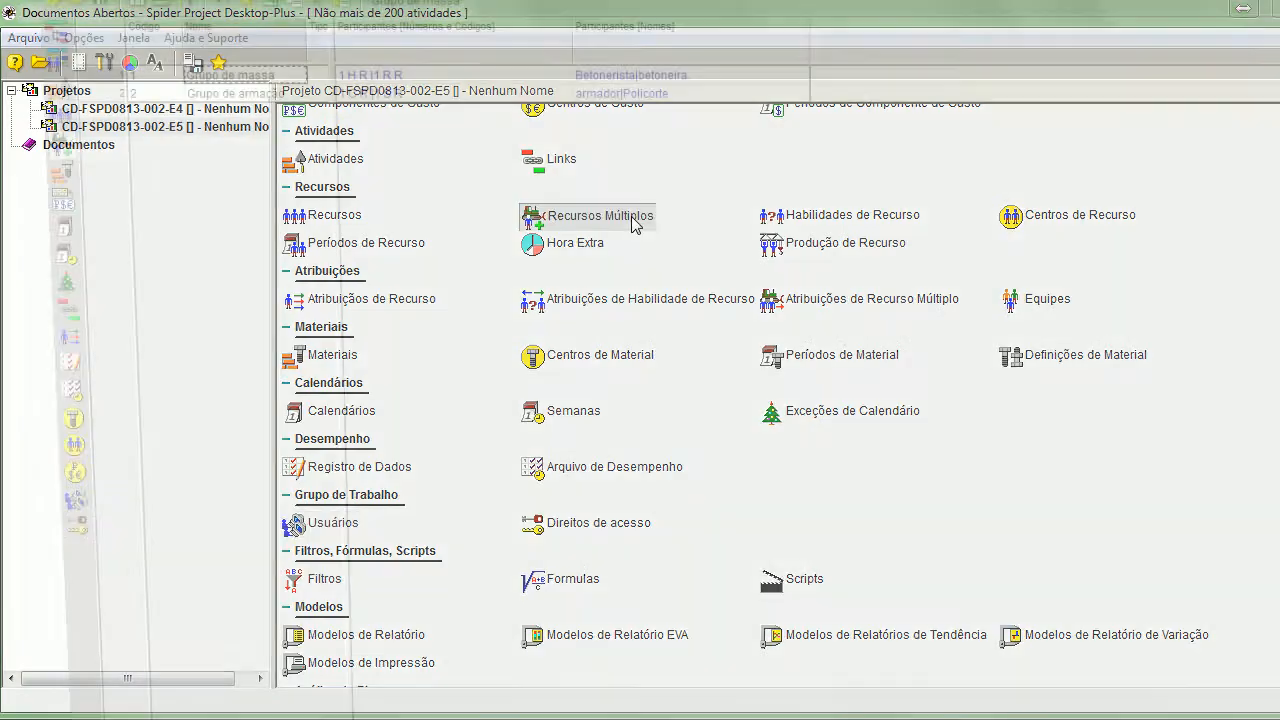
key("super+Down")
left_click_drag(1030, 254, 866, 328)
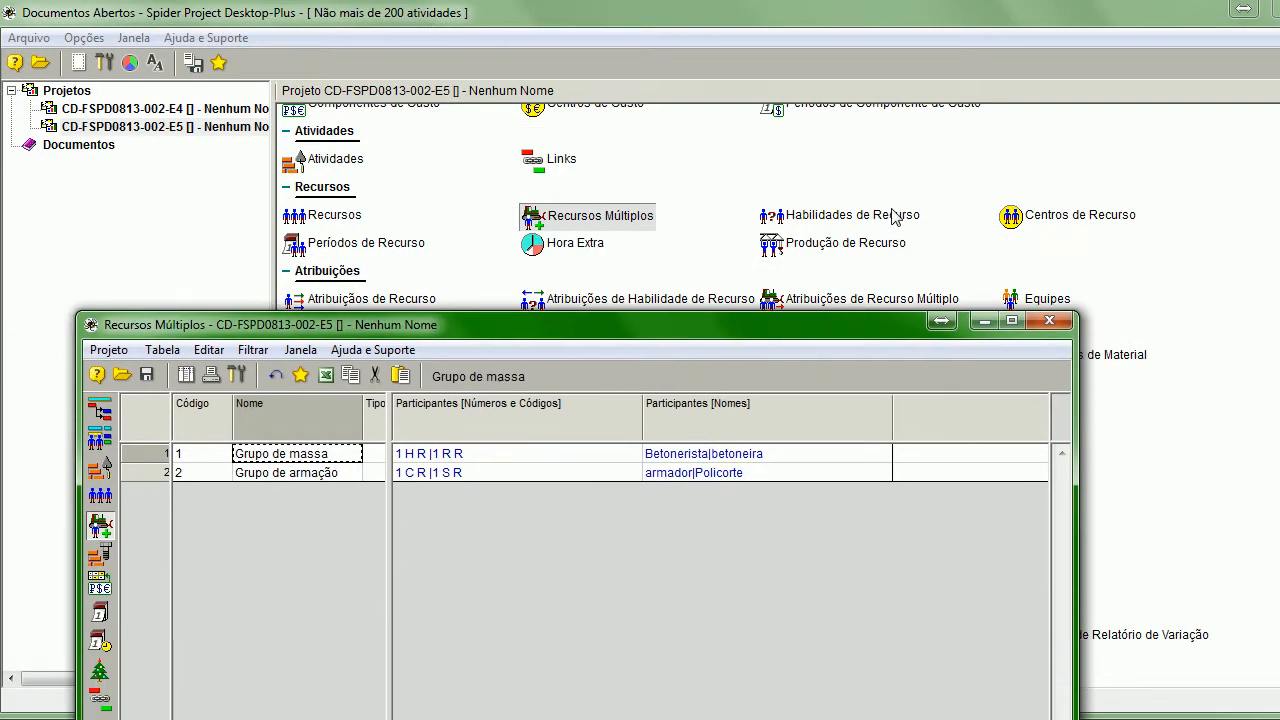
double_click(893, 216)
key("super+Down")
left_click_drag(937, 103, 1183, 240)
left_click(1279, 227)
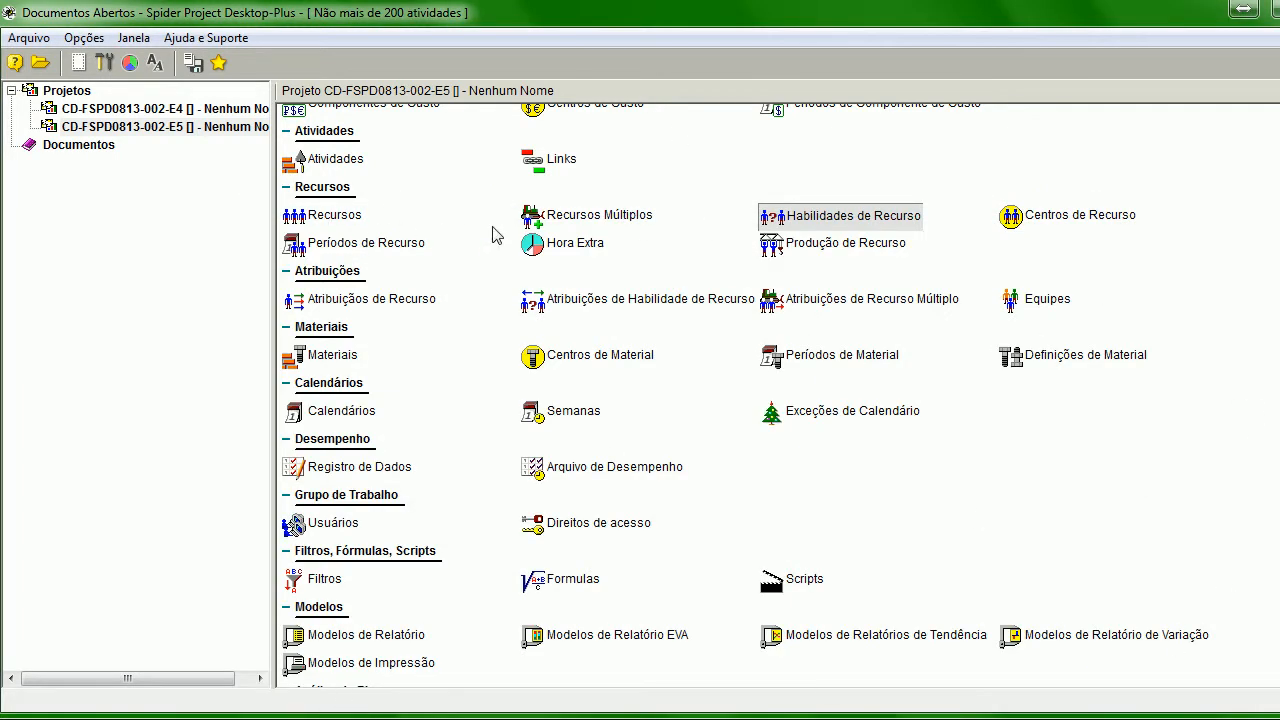
- Return to Gantt de Atividades, run the schedule calculation without showing warnings, and close its report
scroll(500, 236, "up", 3)
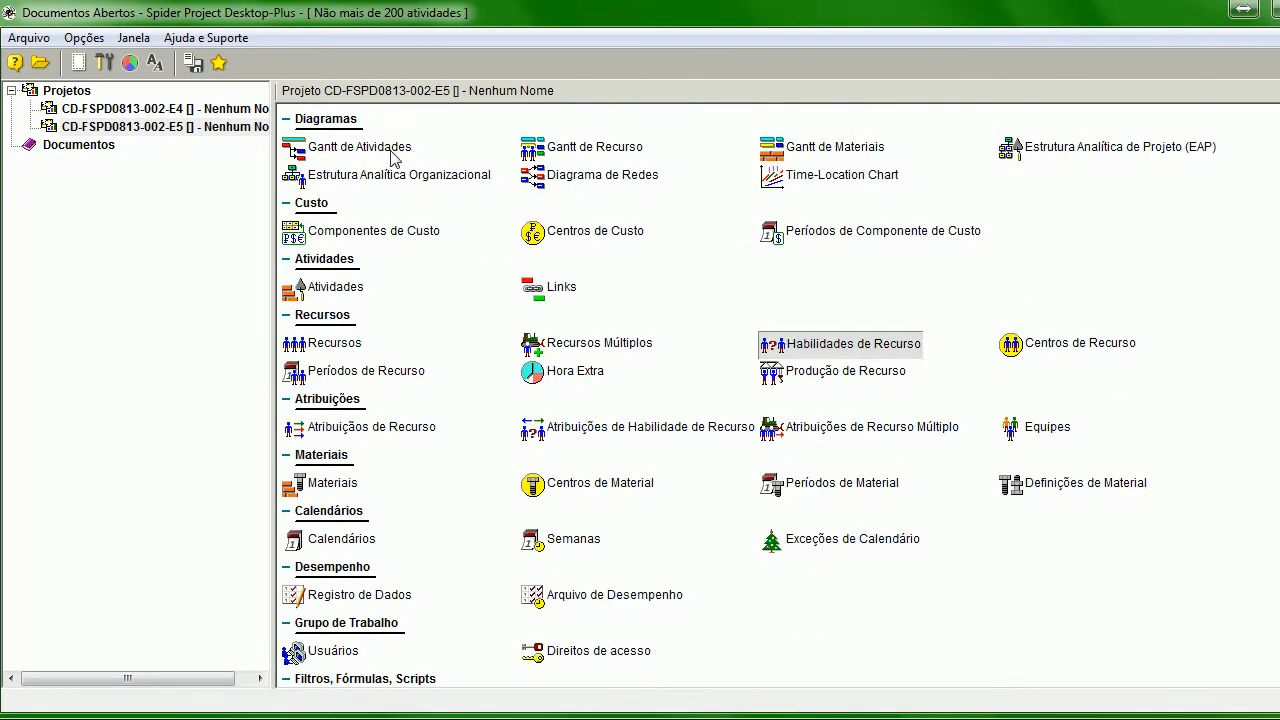
double_click(398, 156)
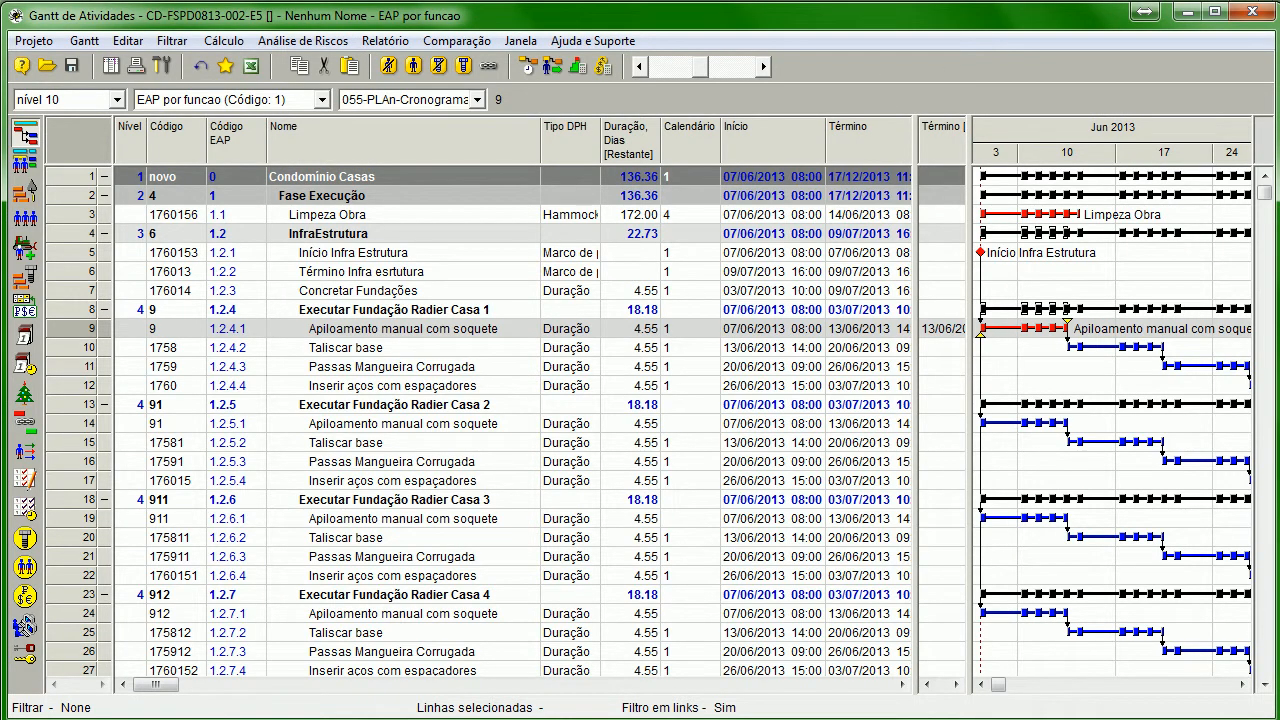
left_click(527, 67)
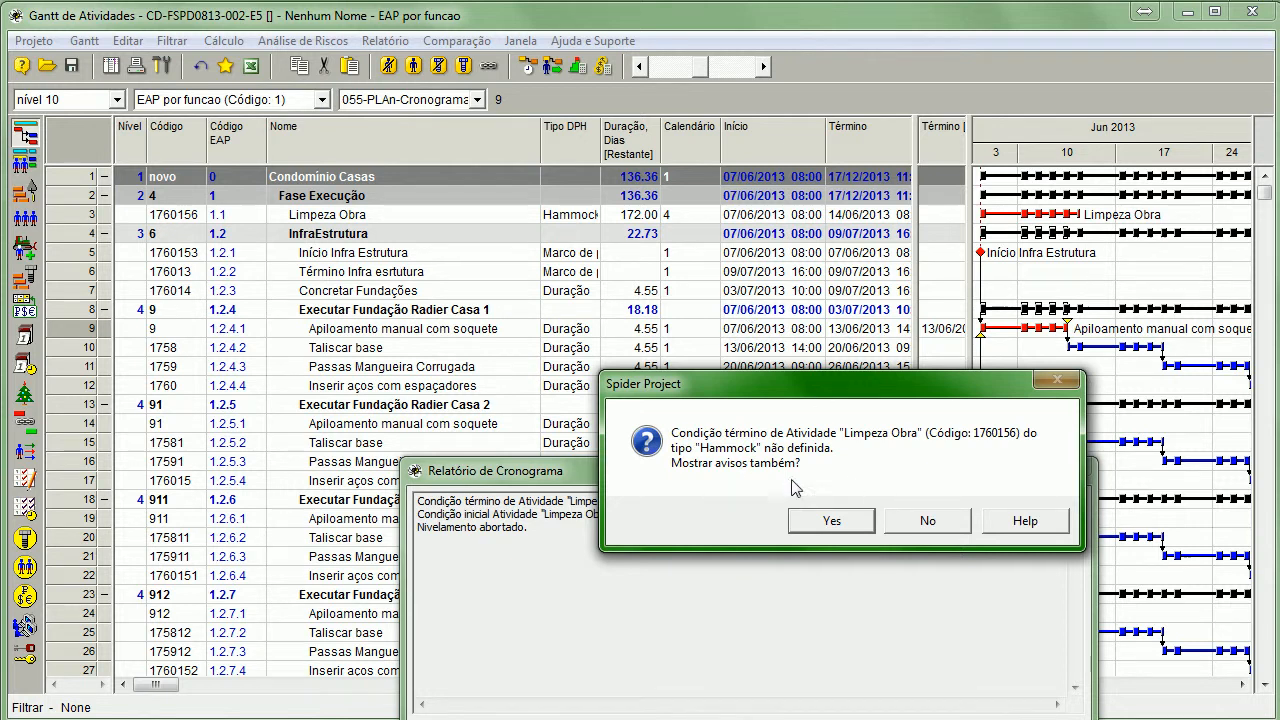
left_click(928, 520)
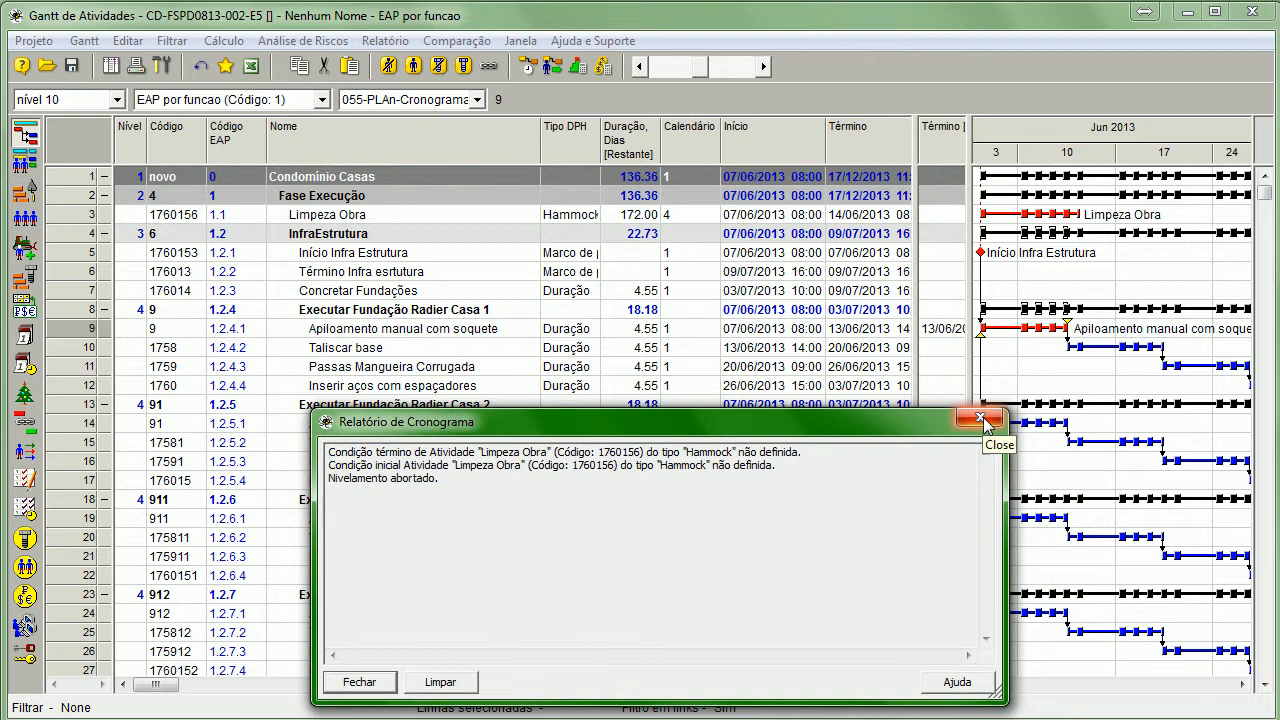
left_click(981, 418)
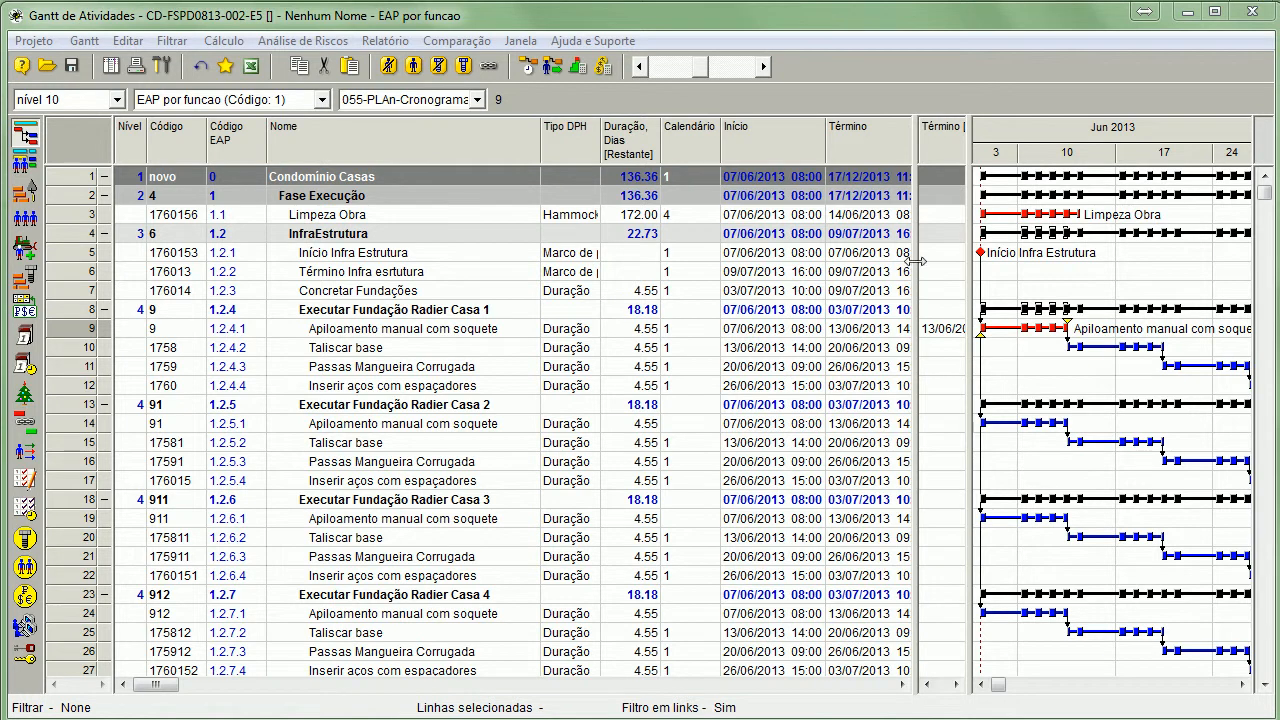
- Shrink the activity table and middle pane to enlarge the chart, and check the links of activity Limpeza Obra
left_click_drag(917, 265, 708, 270)
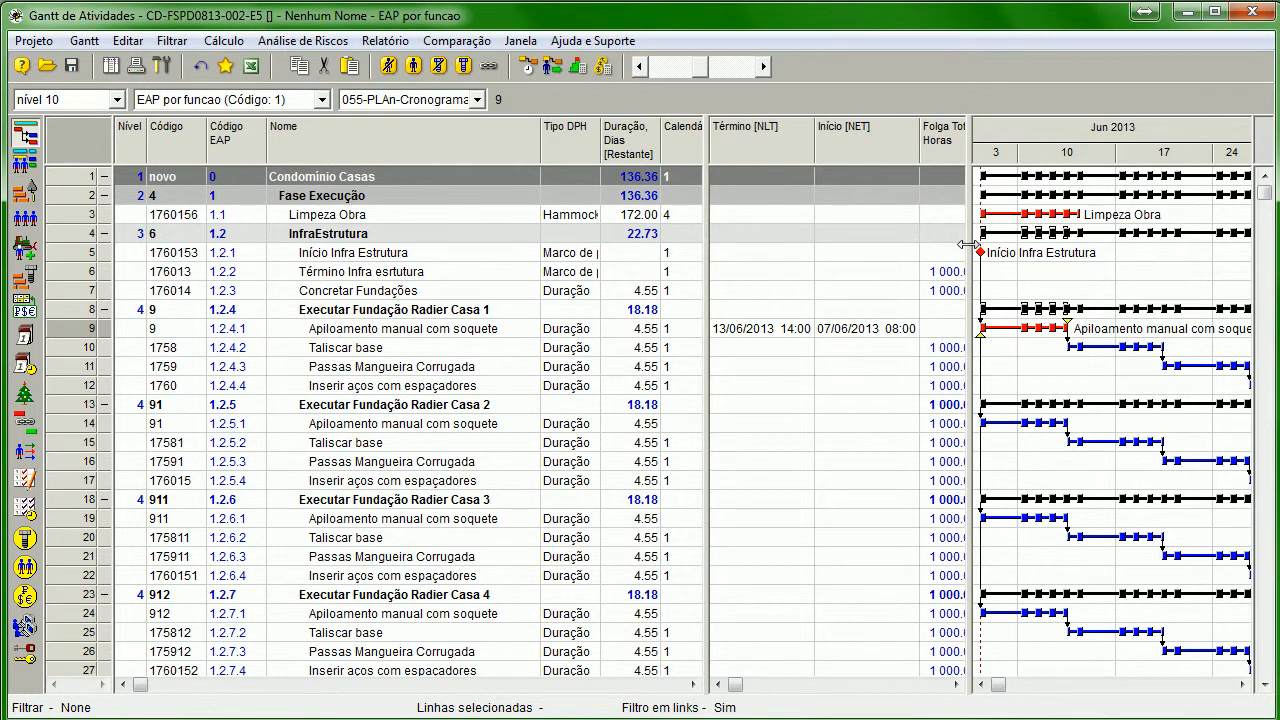
left_click_drag(977, 250, 815, 252)
double_click(98, 214)
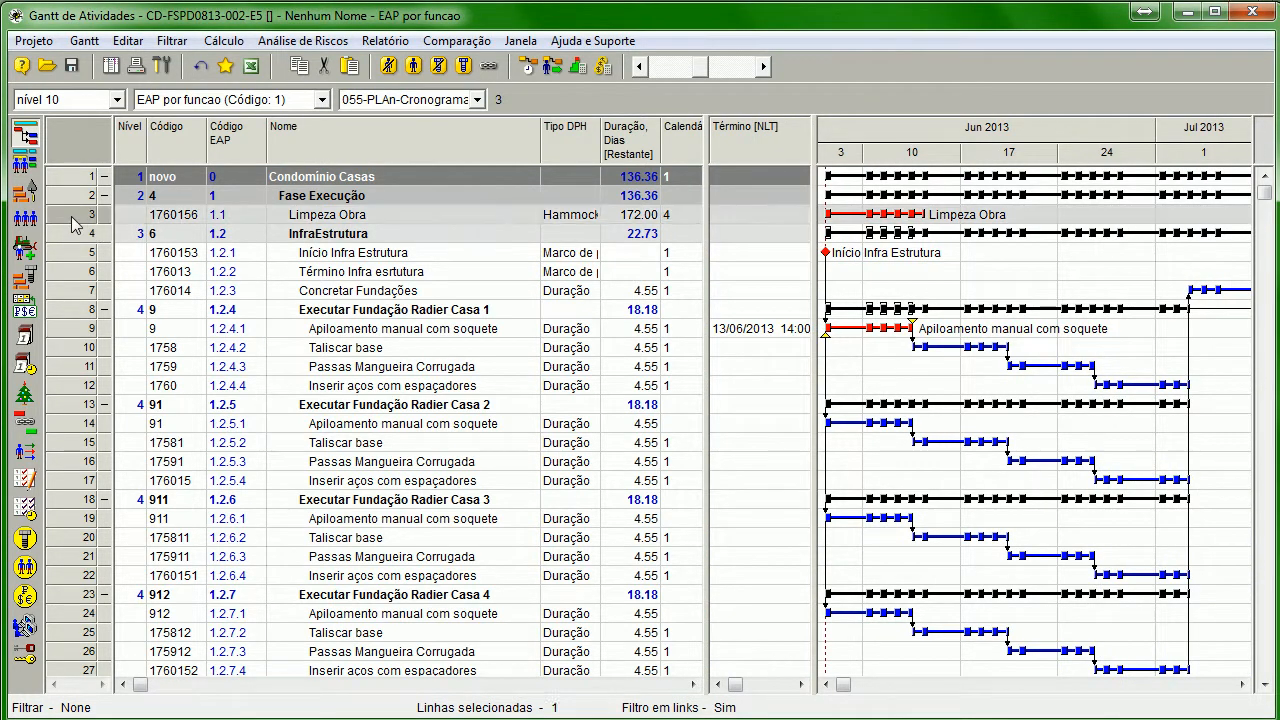
left_click(641, 298)
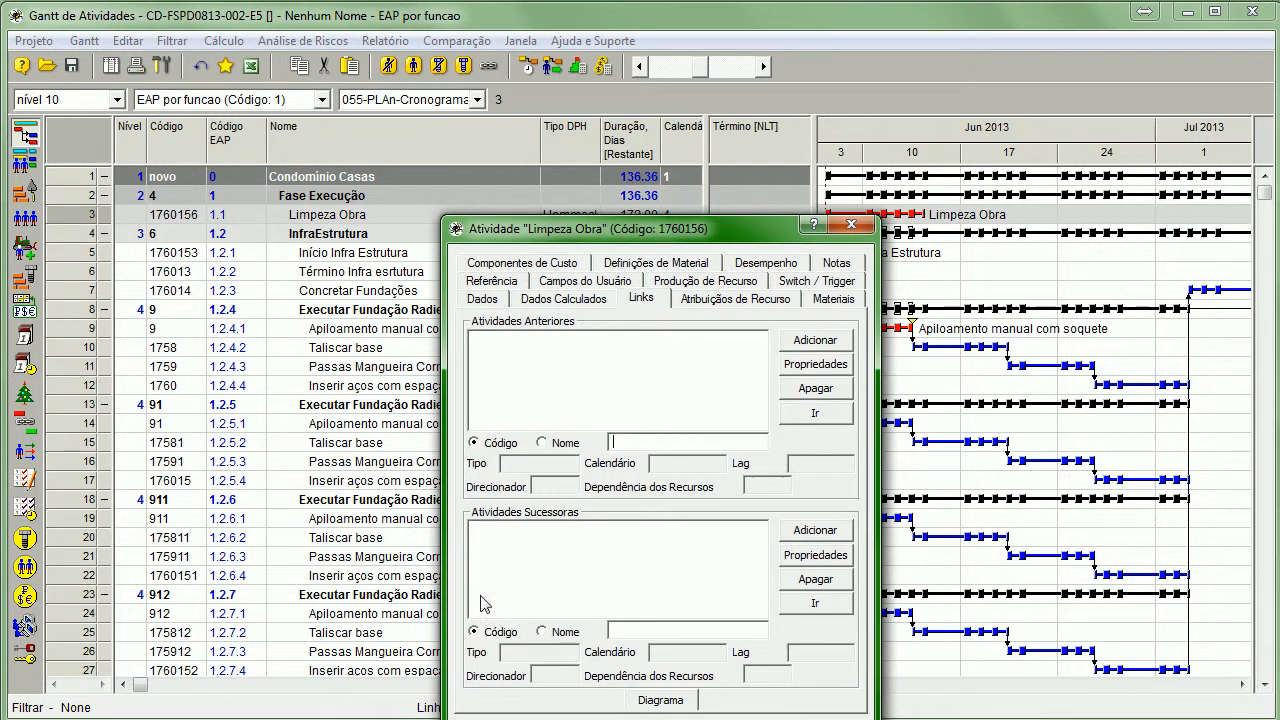
left_click(851, 224)
- Change the Tipo DPH of Limpeza Obra to Duração and recalculate the schedule
double_click(573, 217)
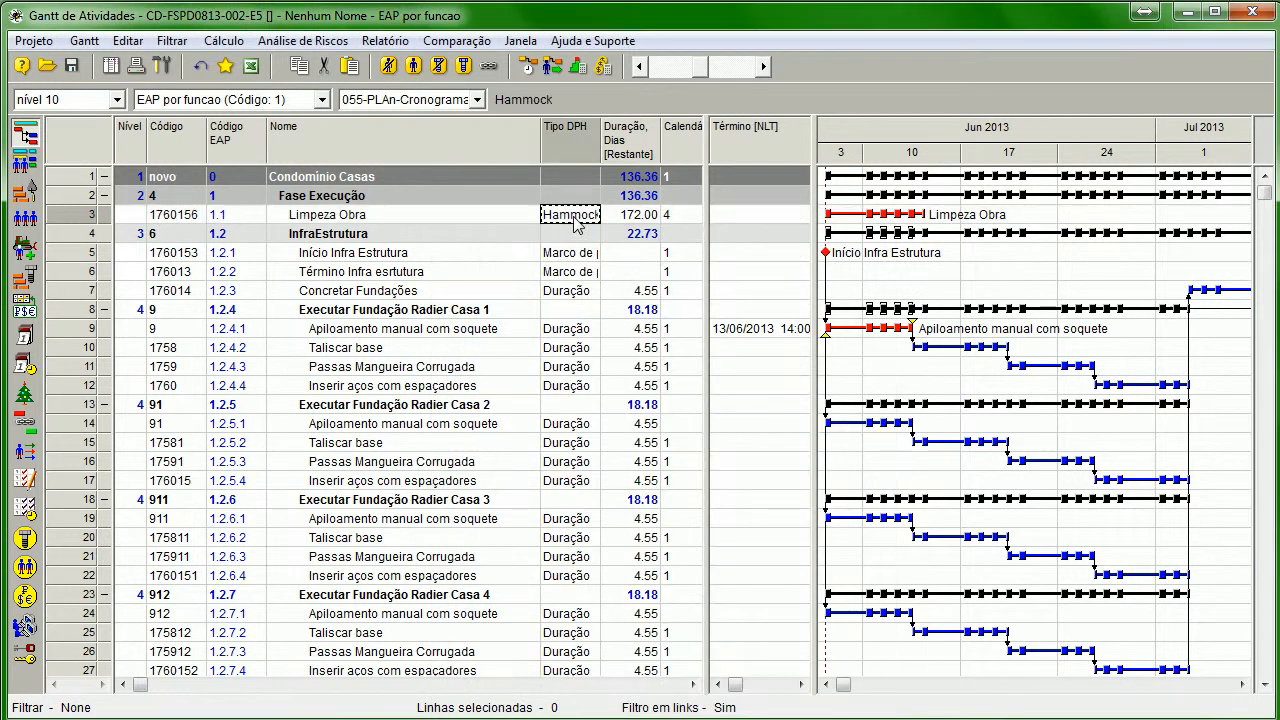
left_click(583, 235)
left_click(528, 72)
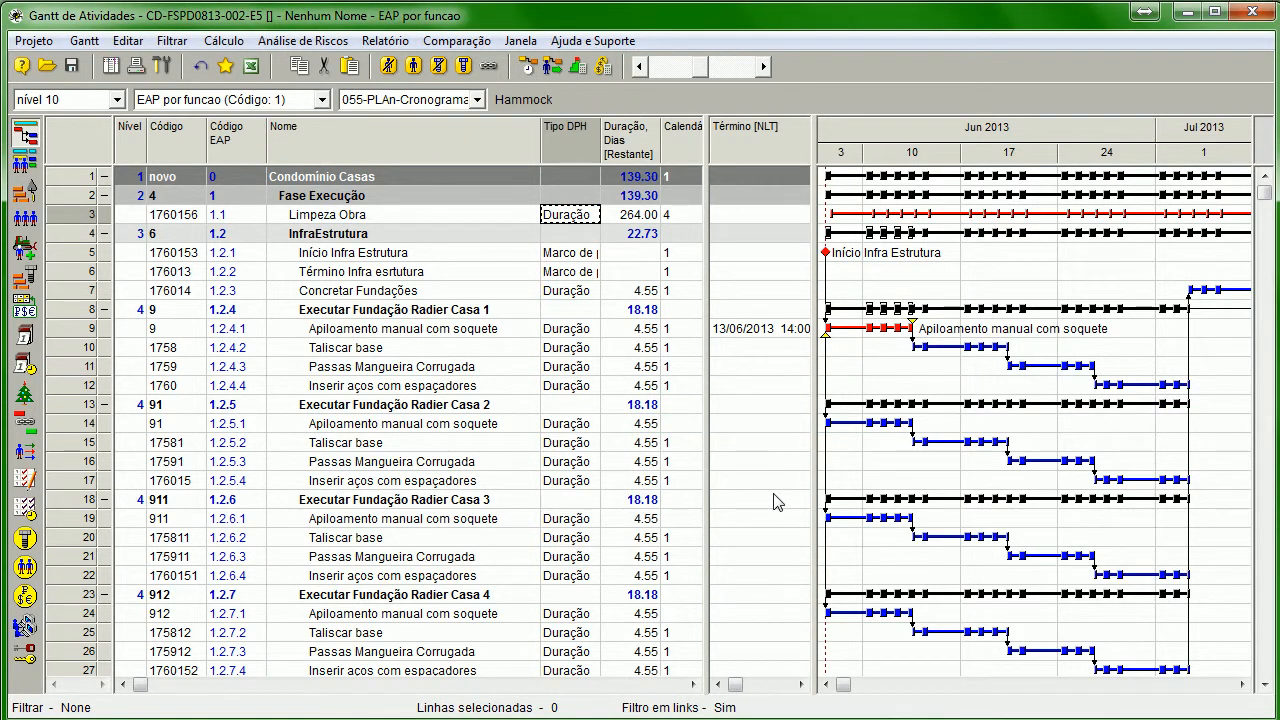
left_click(528, 72)
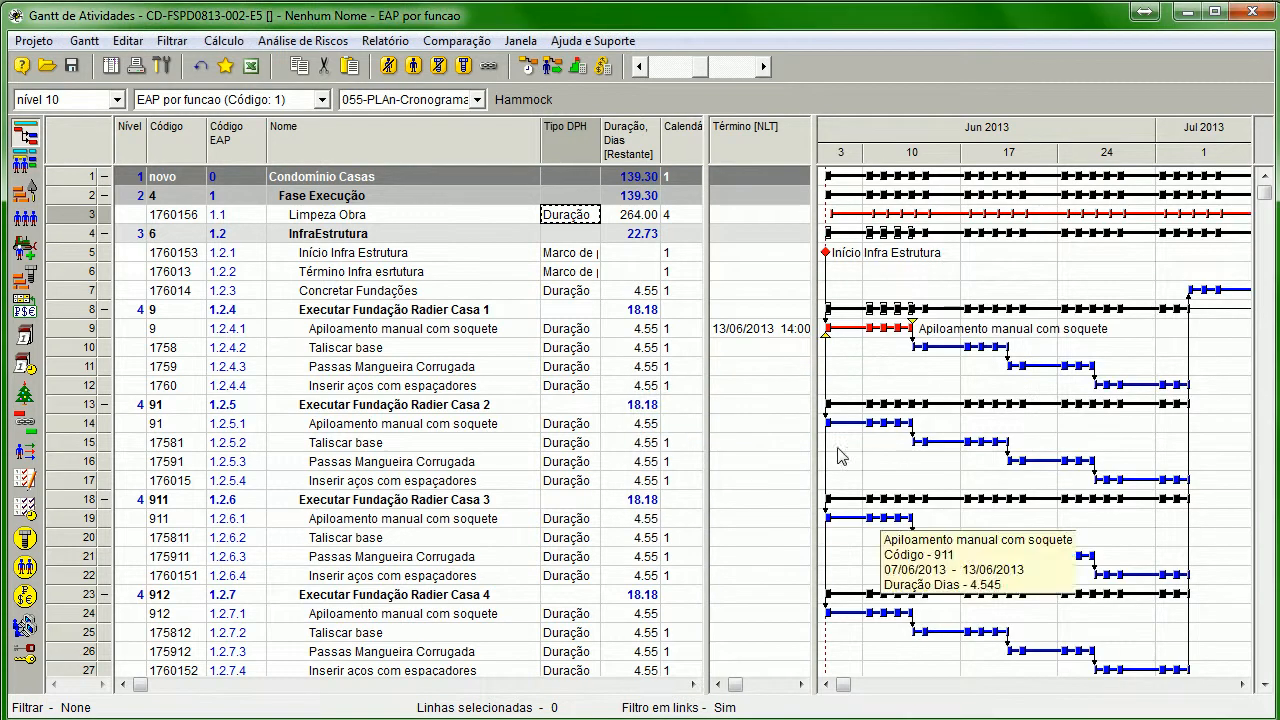
- Examine the activity Gantt's diagram options and close them without changes
left_click(84, 40)
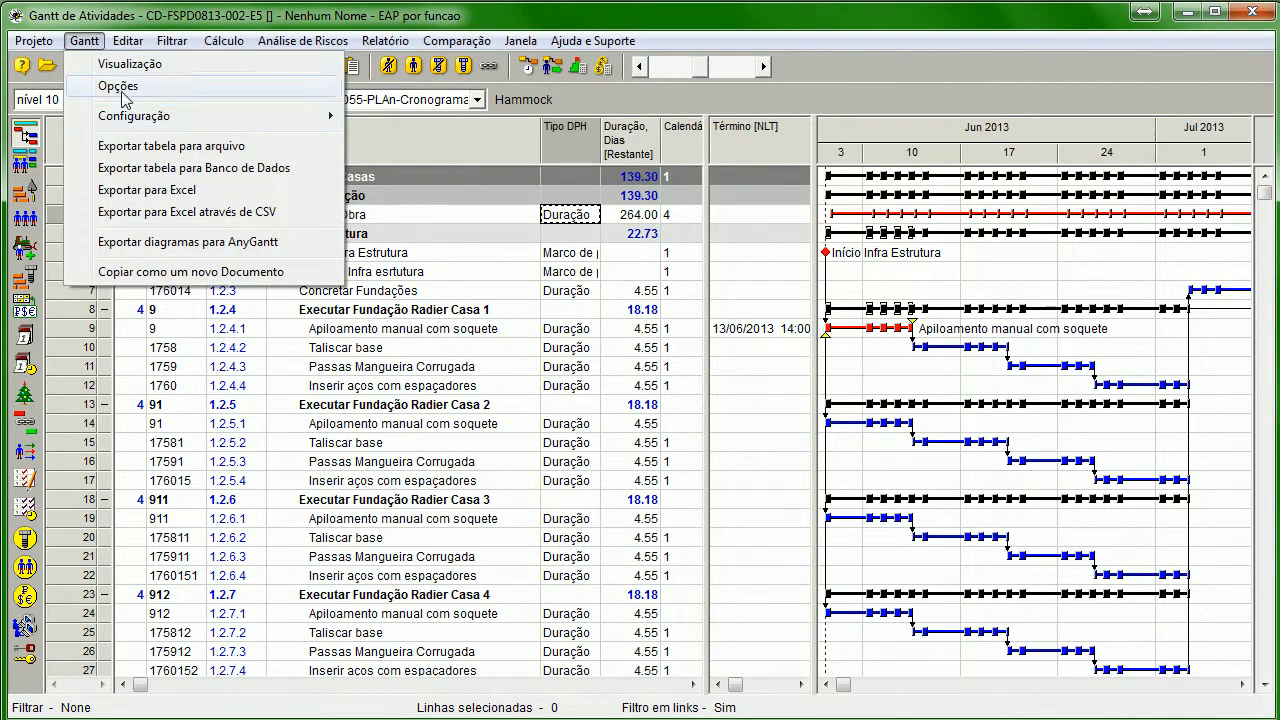
left_click(122, 92)
left_click_drag(884, 145, 592, 70)
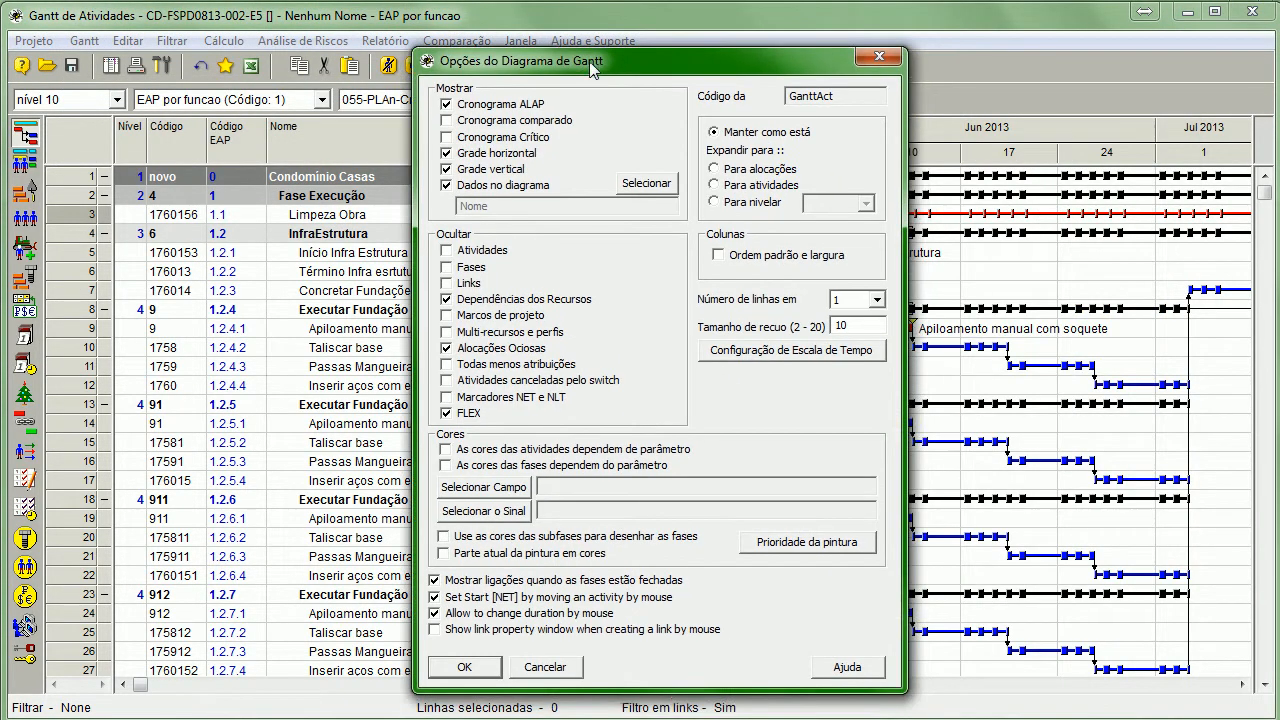
left_click(884, 60)
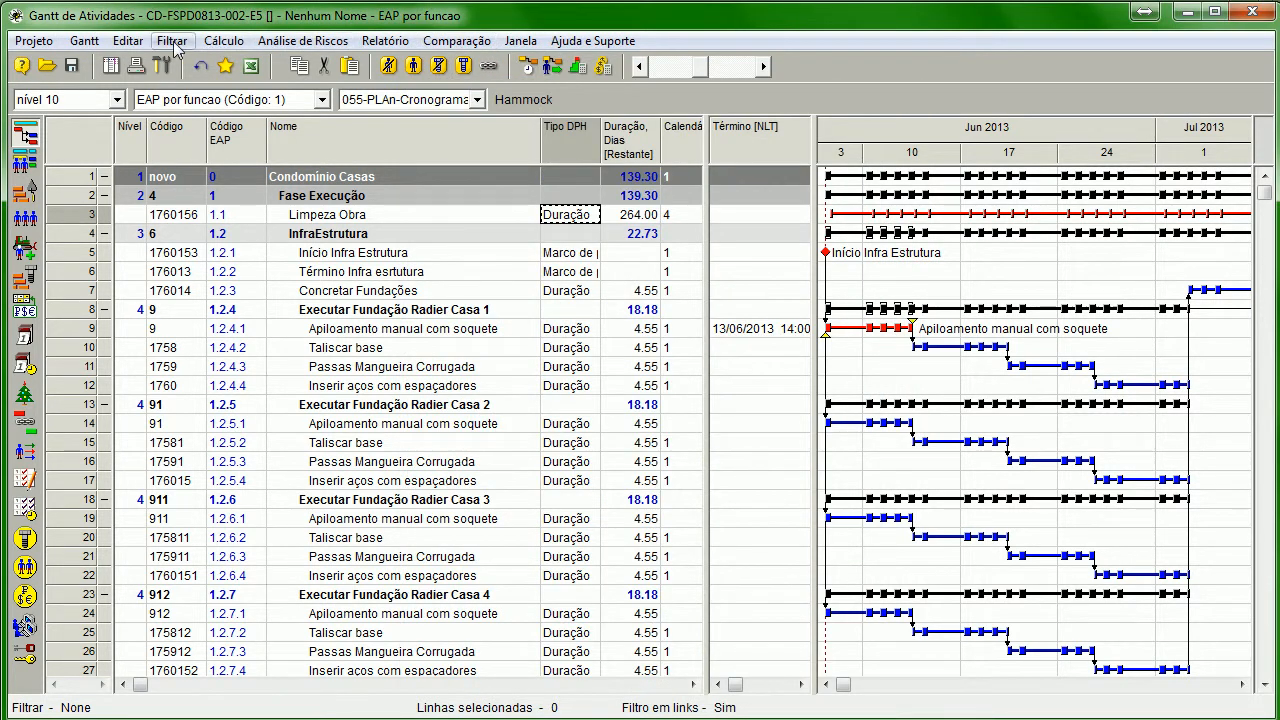
- Set the scheduling options to appear before each calculation and turn off Informações detalhadas
left_click(221, 46)
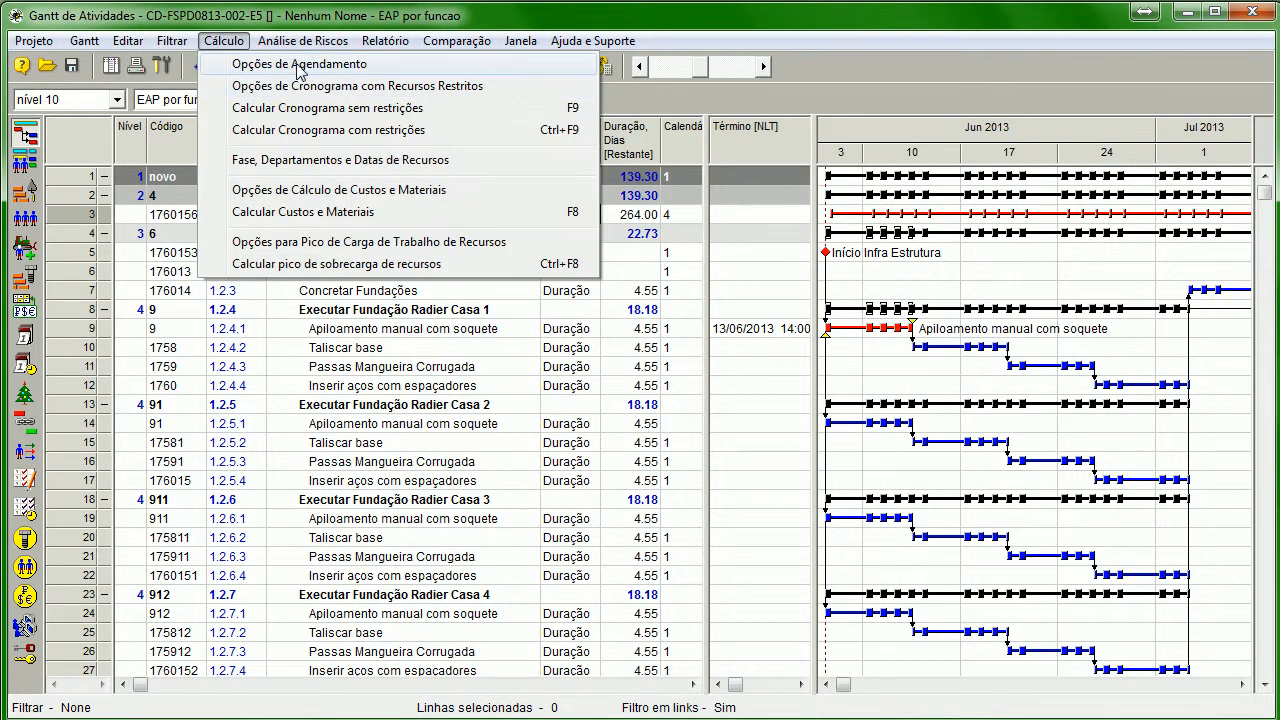
left_click(300, 66)
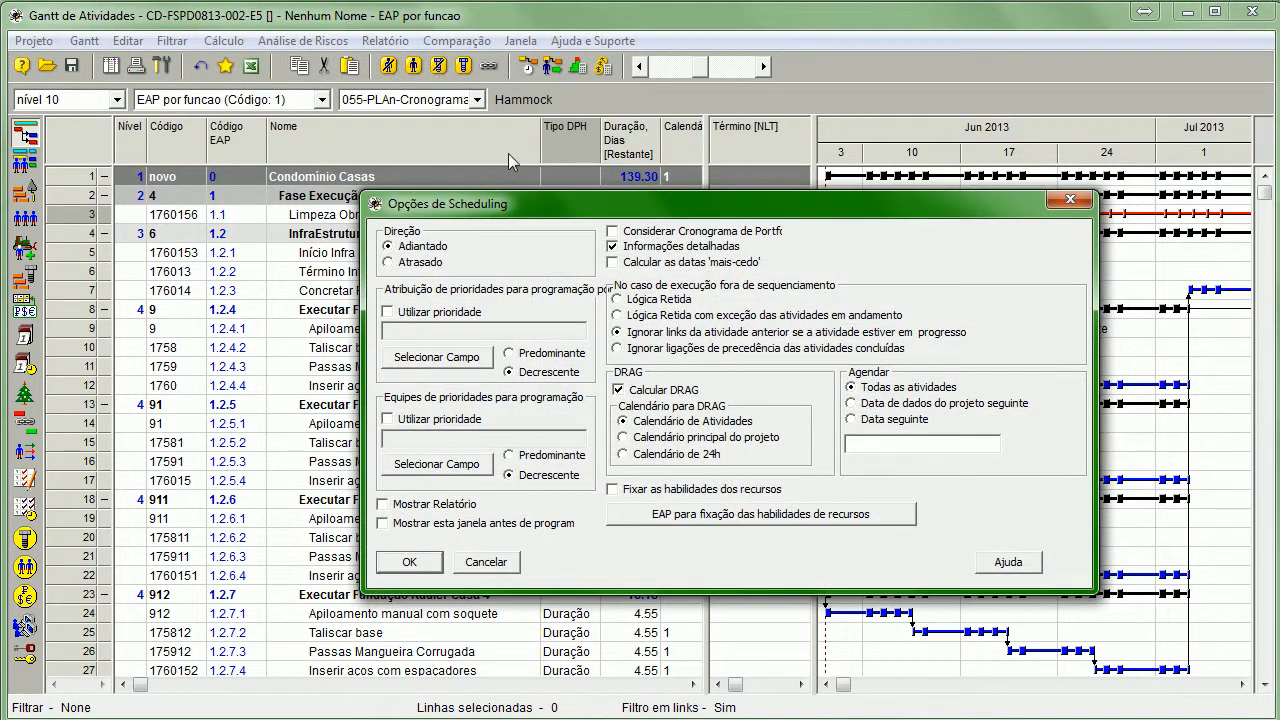
left_click(514, 524)
left_click(612, 247)
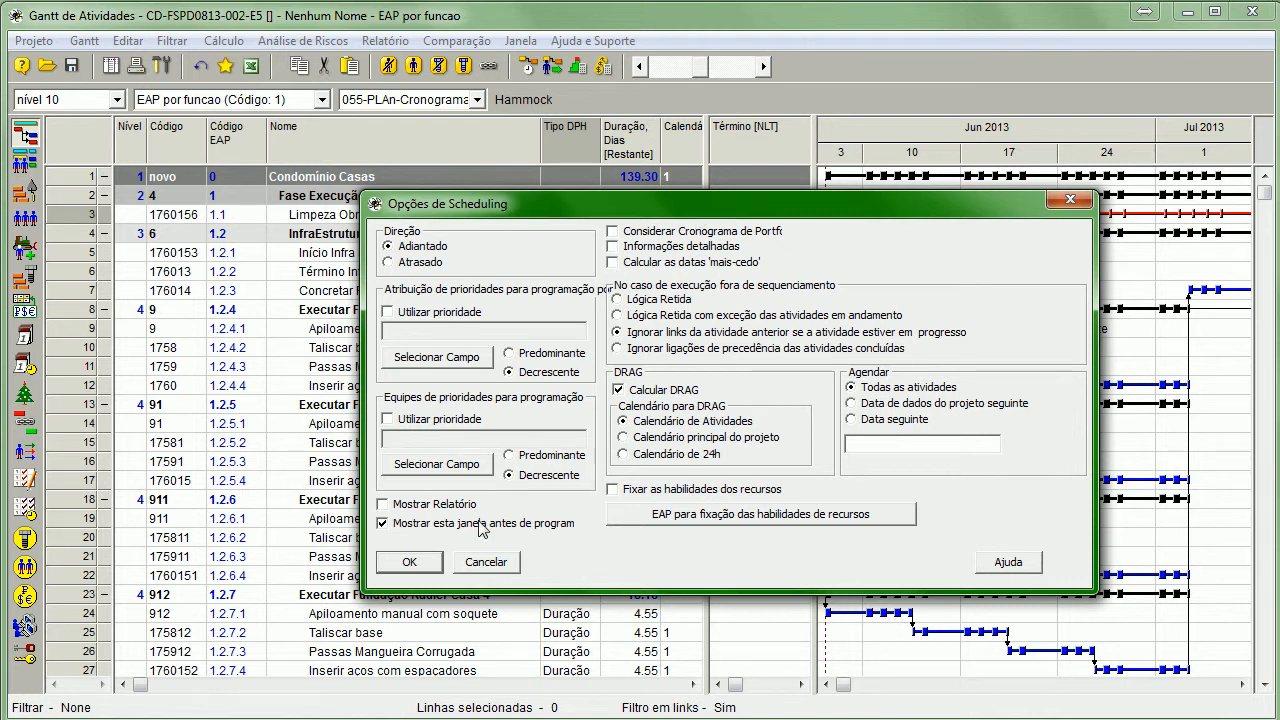
left_click(428, 568)
- Recalculate the schedule with the current scheduling options and collapse the middle pane beside the chart
left_click(603, 66)
left_click(410, 561)
left_click_drag(815, 447, 630, 441)
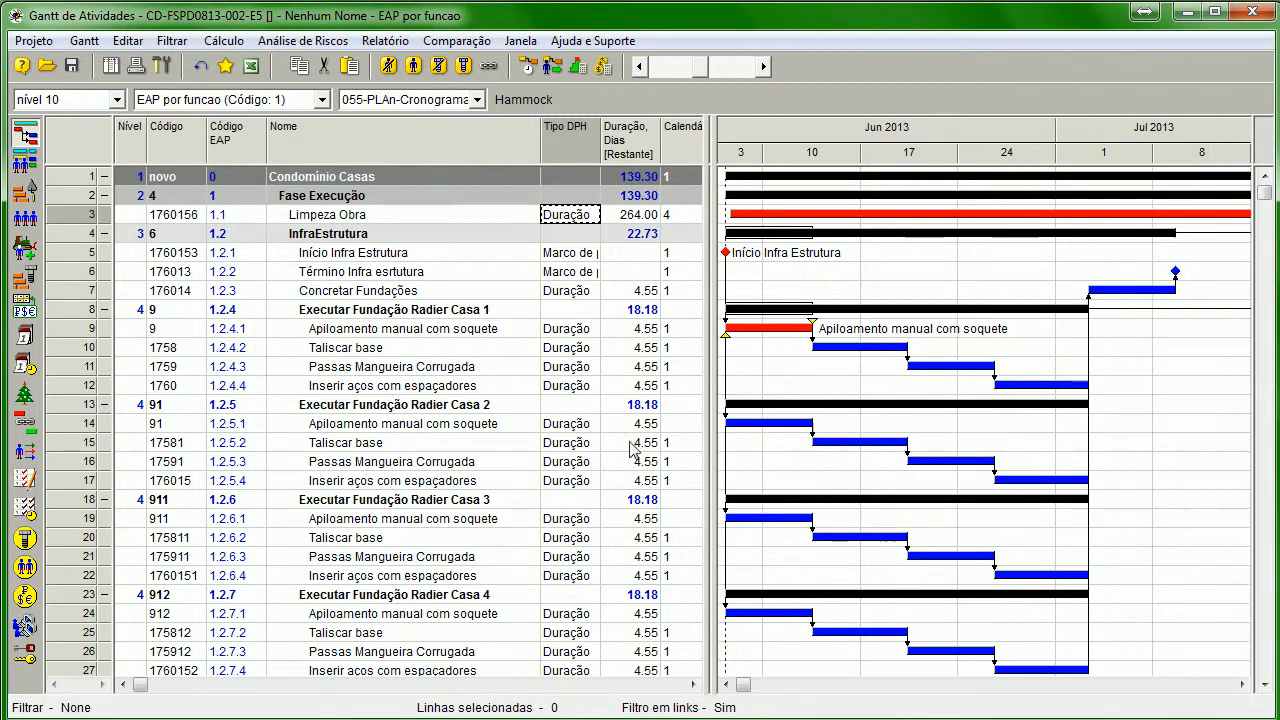
- Compress the chart's time scale to years and quarters and look through the bars of all phases
left_click(643, 67)
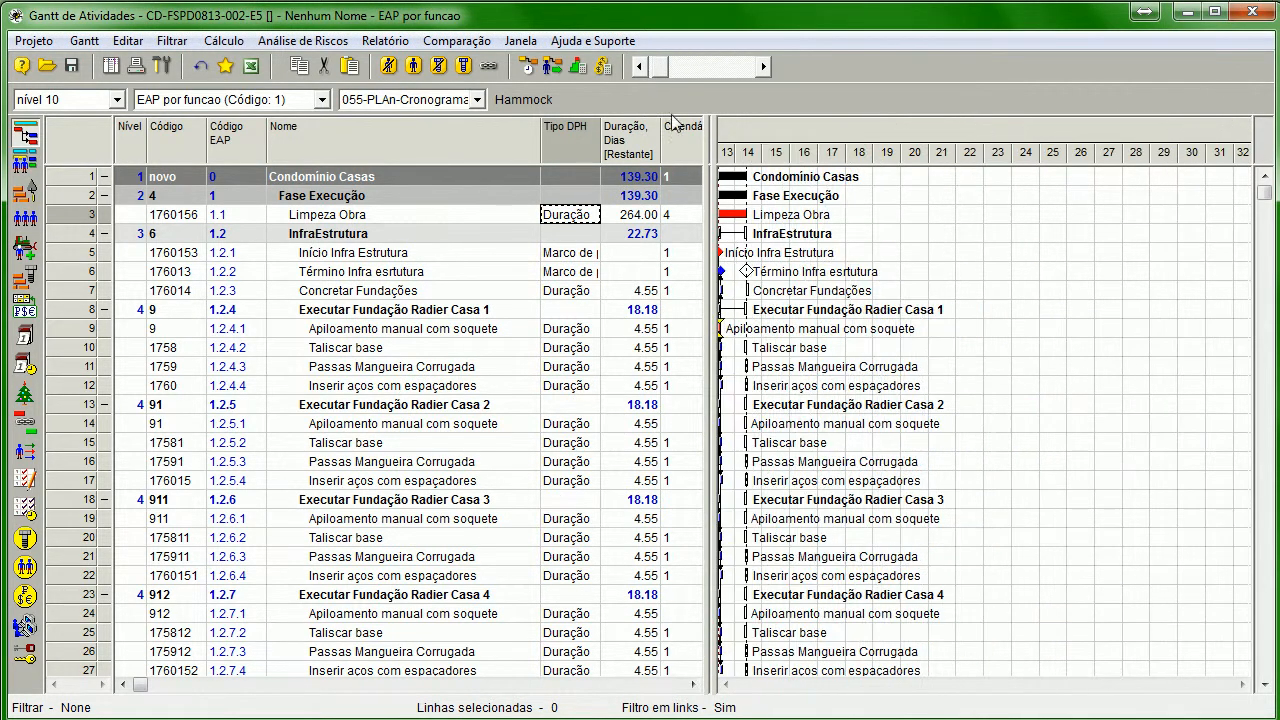
left_click(764, 67)
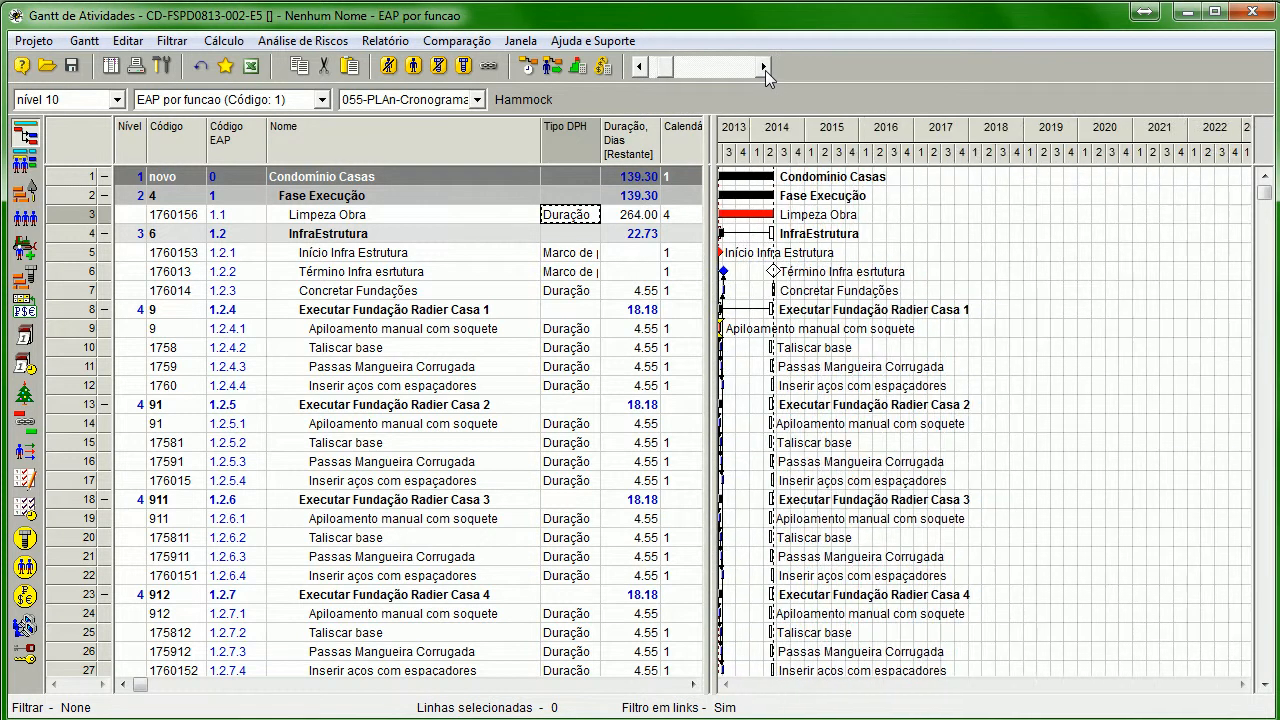
scroll(948, 530, "down", 18)
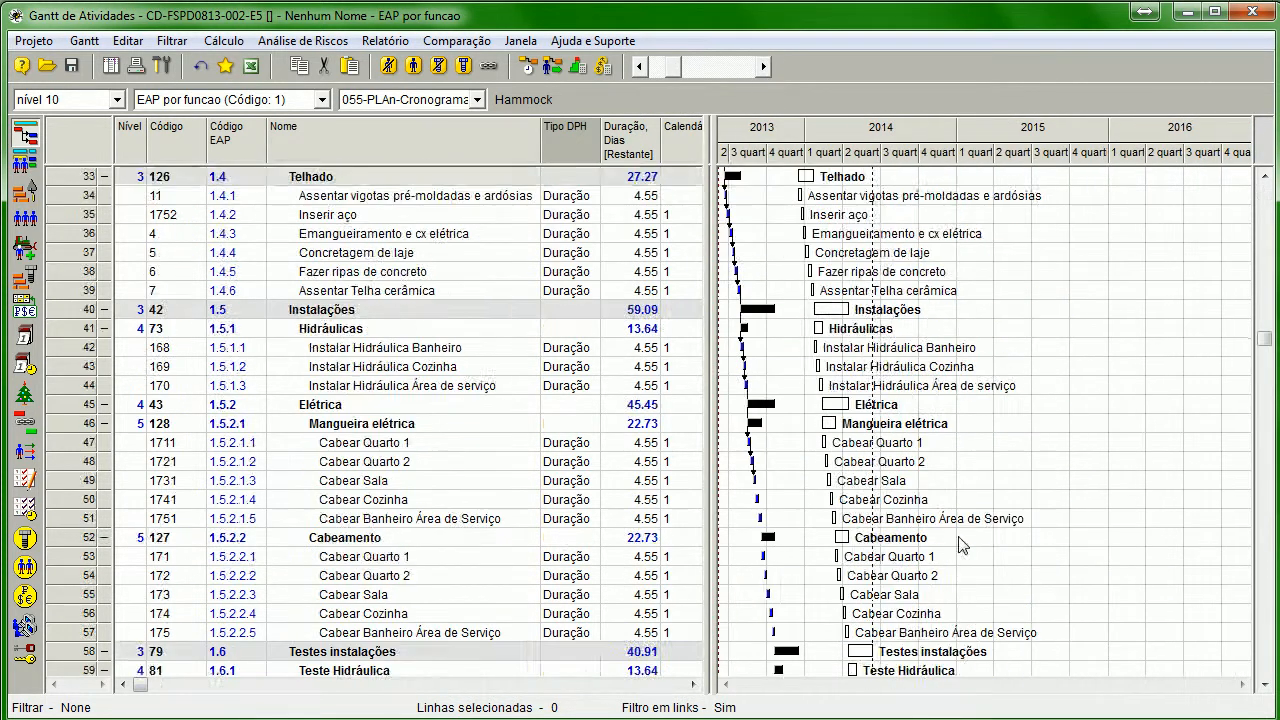
scroll(948, 530, "down", 15)
scroll(948, 530, "up", 20)
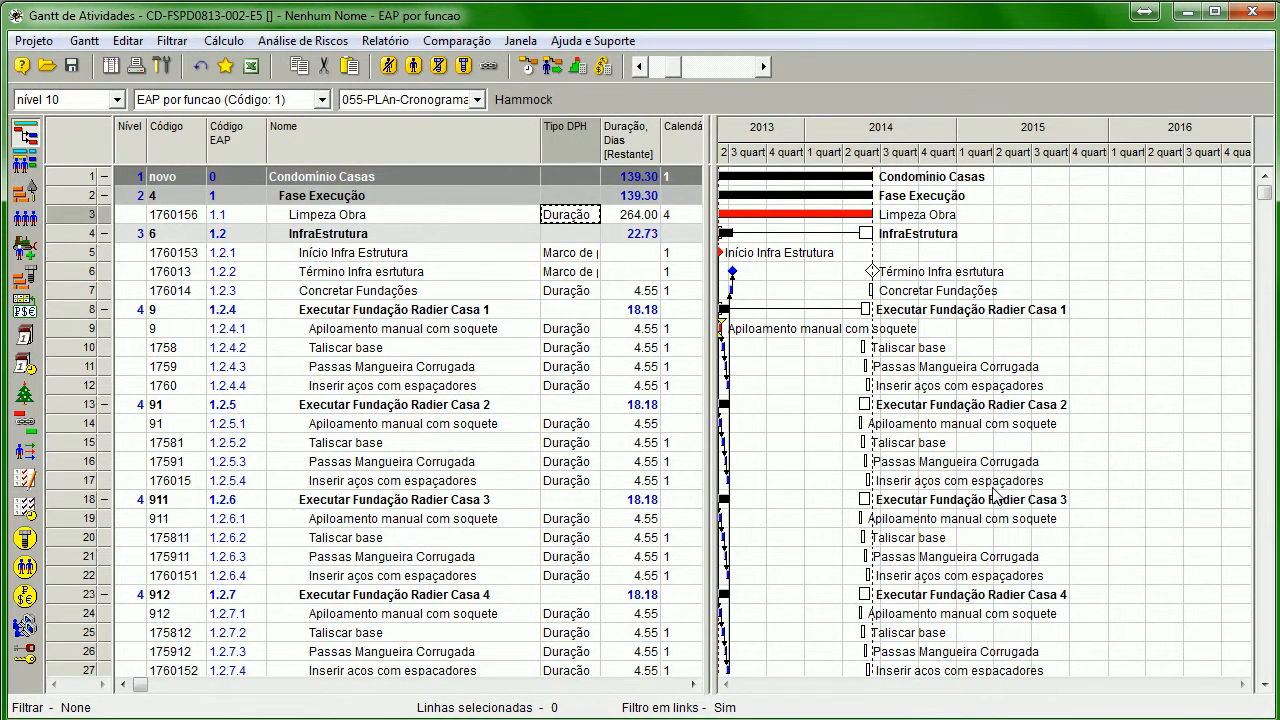
- Set the remaining duration of Limpeza Obra to 50 days and recalculate the schedule
left_click(638, 216)
type("50")
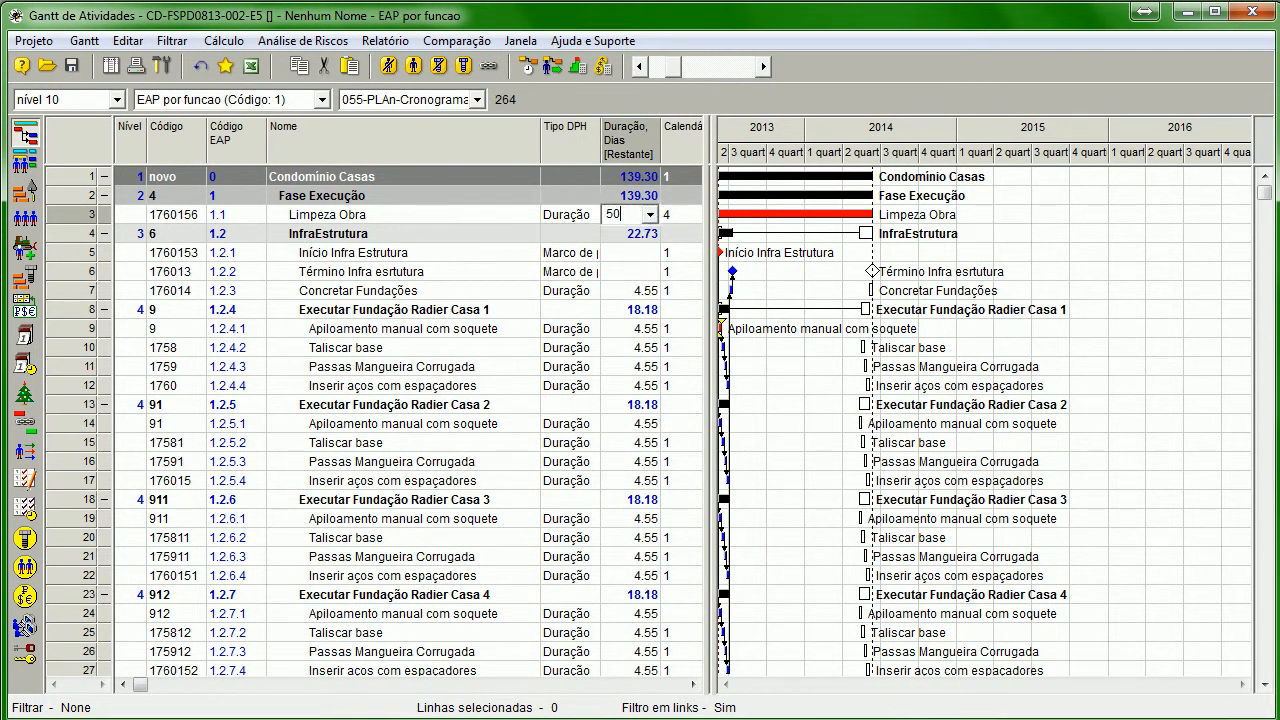
key("Return")
left_click(528, 67)
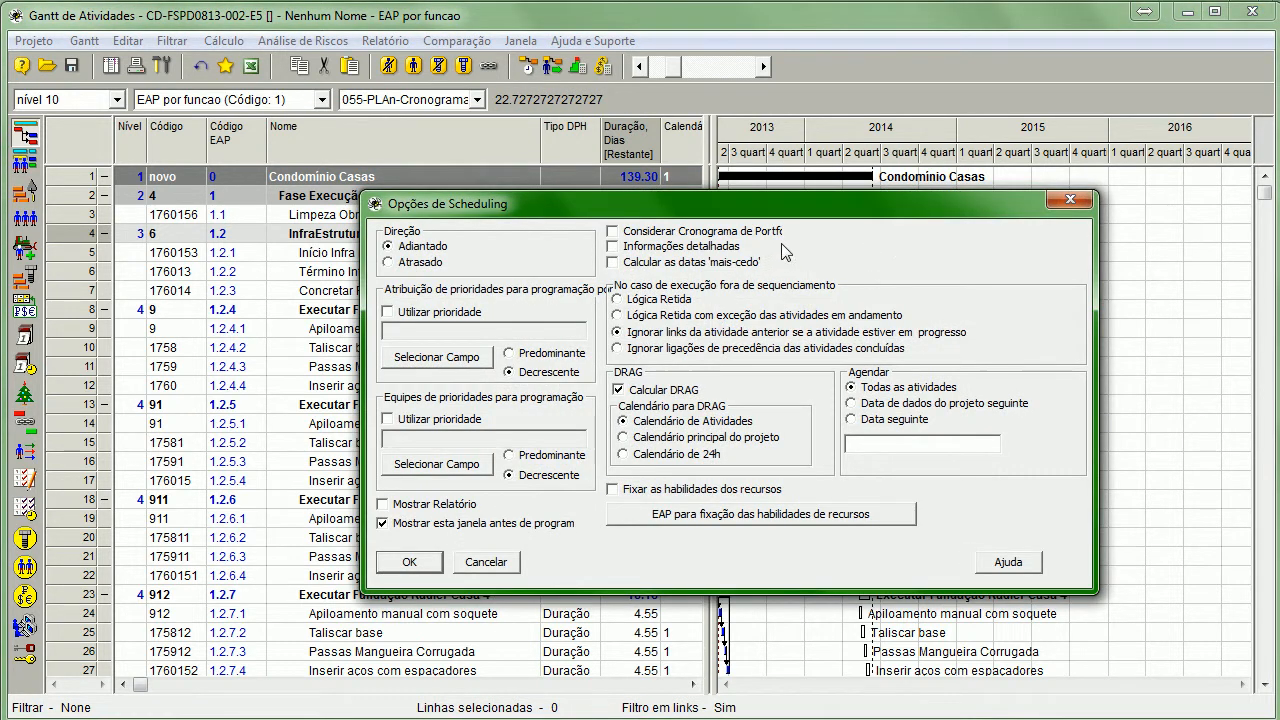
left_click(409, 561)
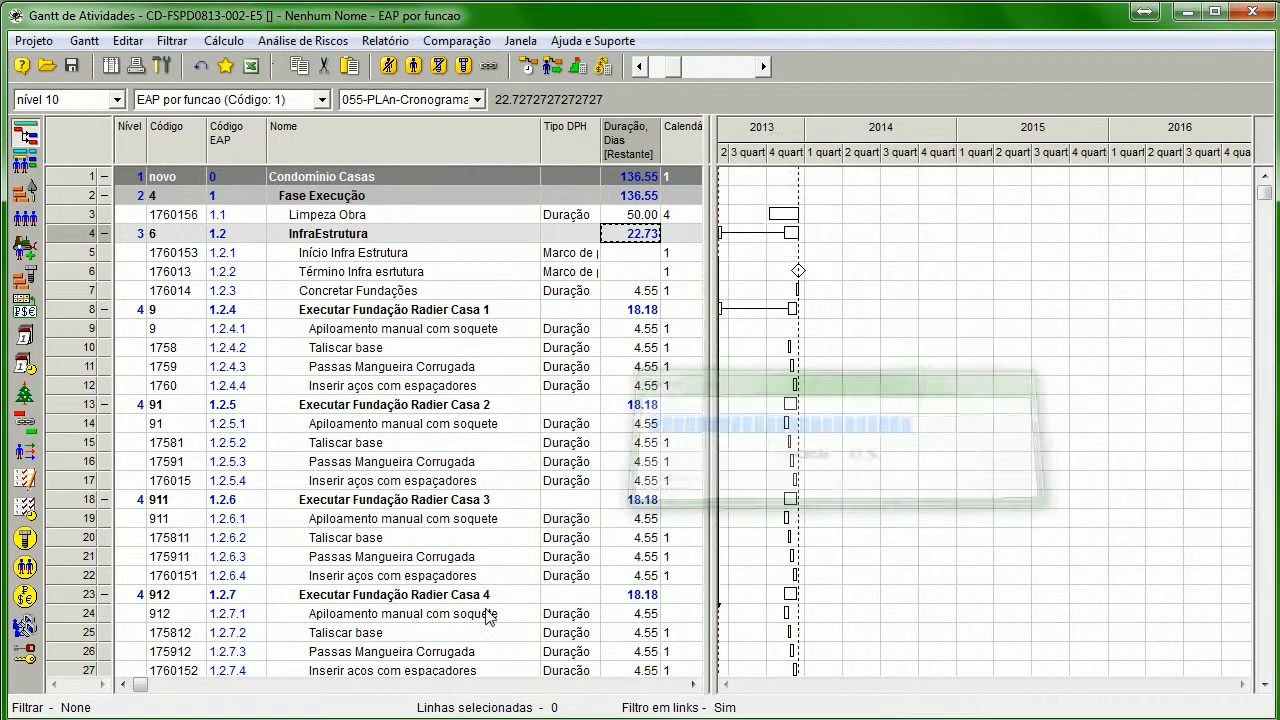
- Stop hiding Alocações Ociosas in the Gantt diagram options and apply the settings
left_click(84, 41)
left_click(120, 87)
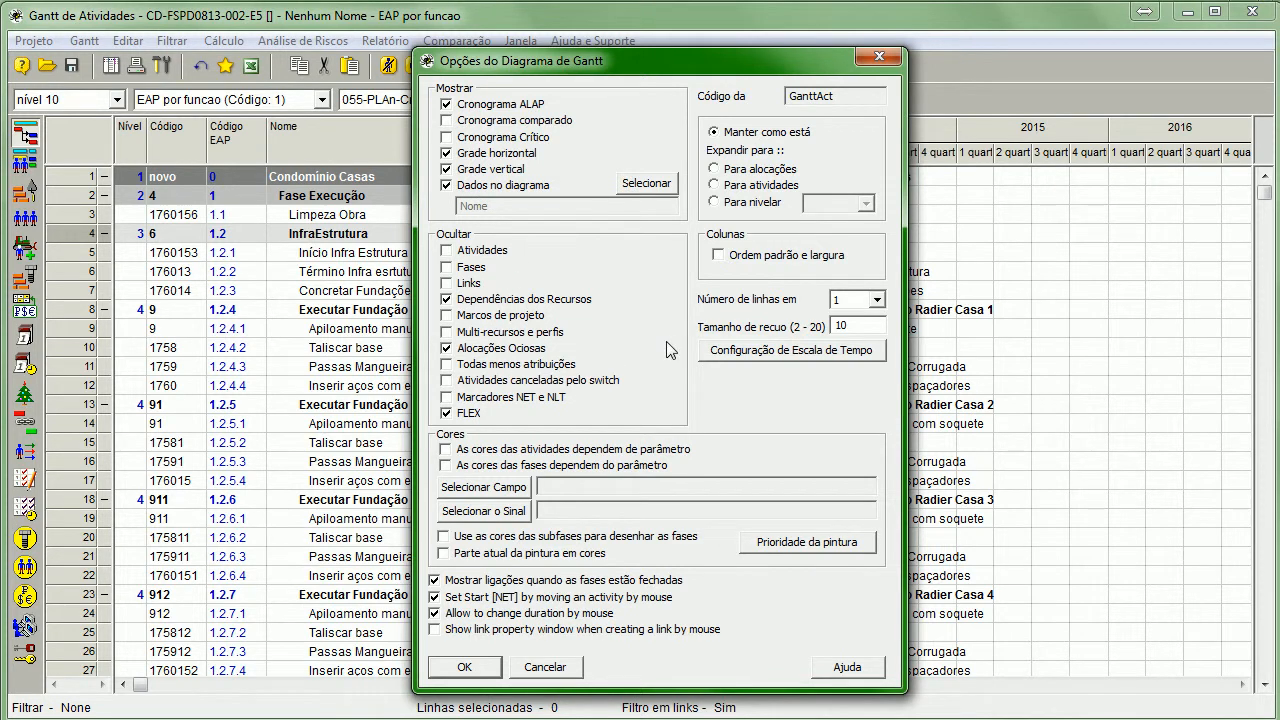
left_click(508, 350)
left_click(464, 666)
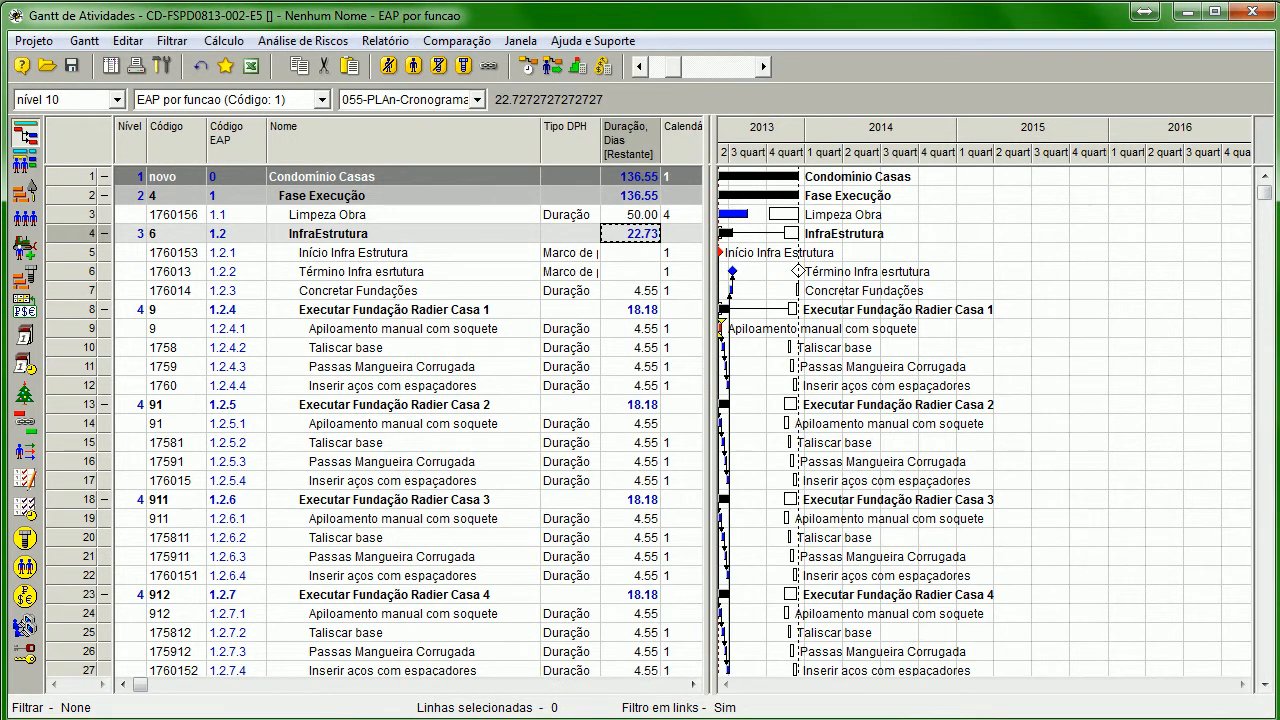
- Expand the activity structure to the Recursos level and look through its phases down to Revestimentos
left_click(448, 389)
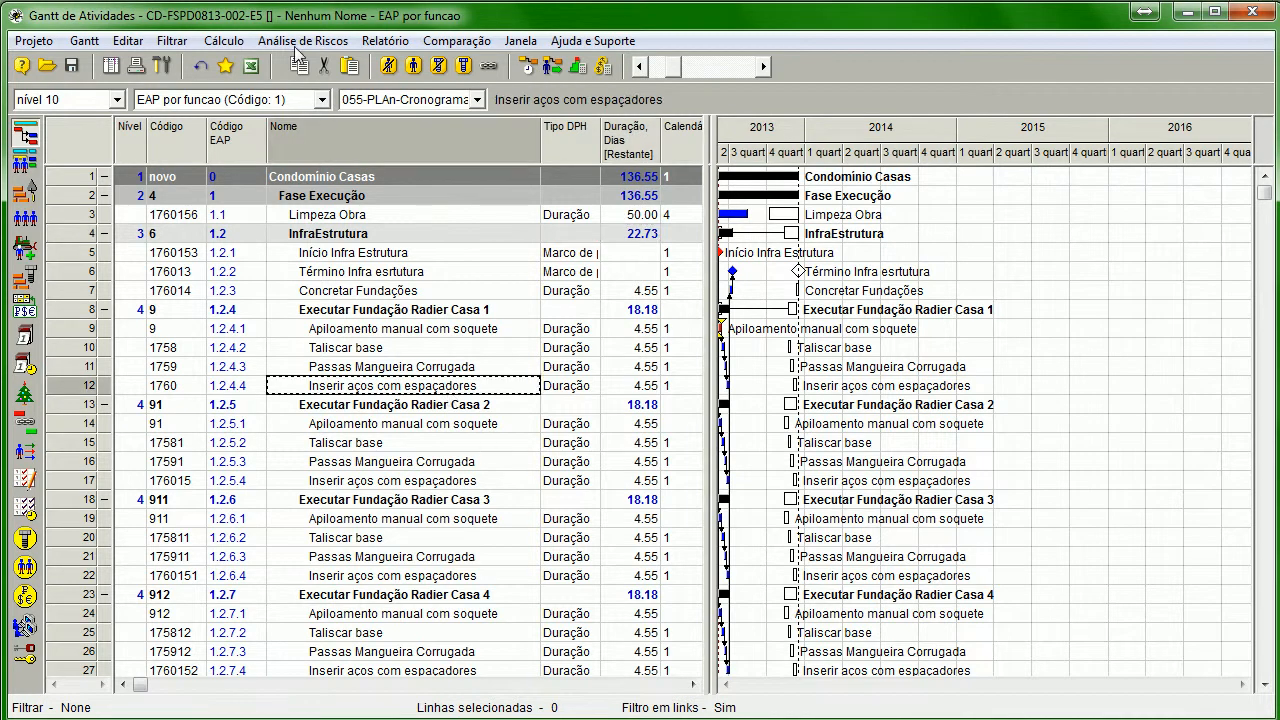
left_click(413, 68)
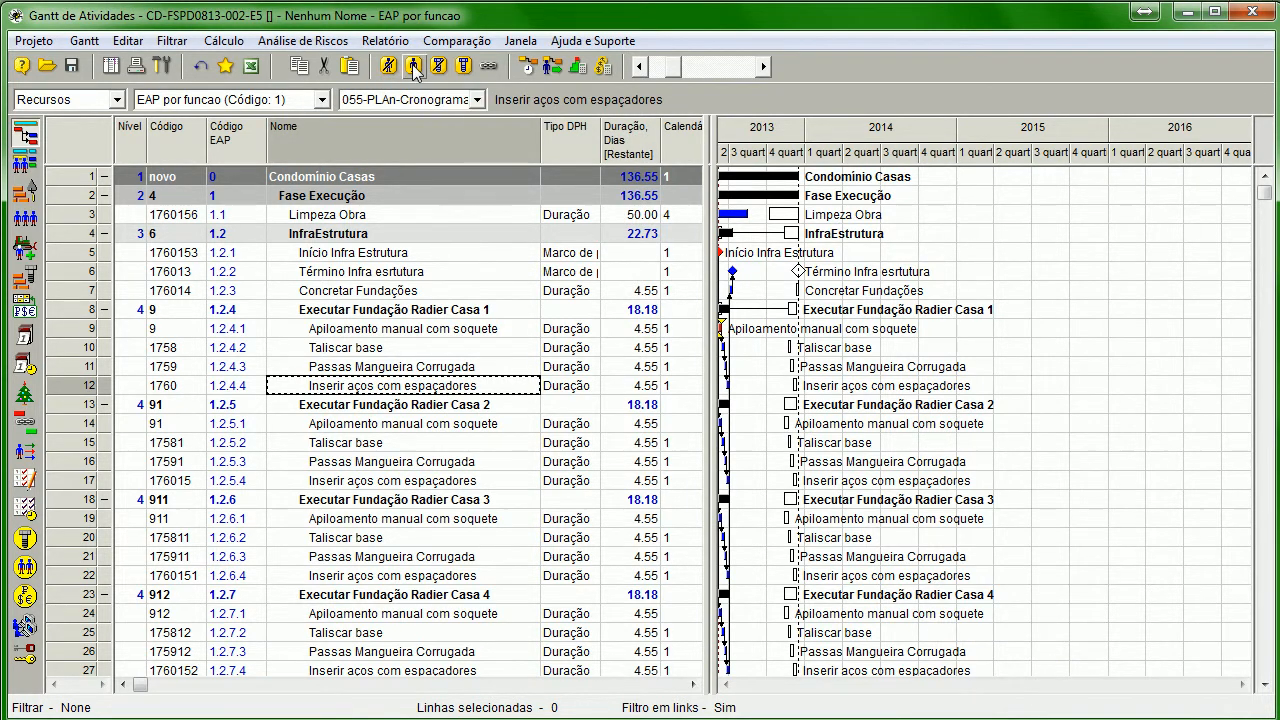
left_click(446, 330)
scroll(455, 335, "down", 16)
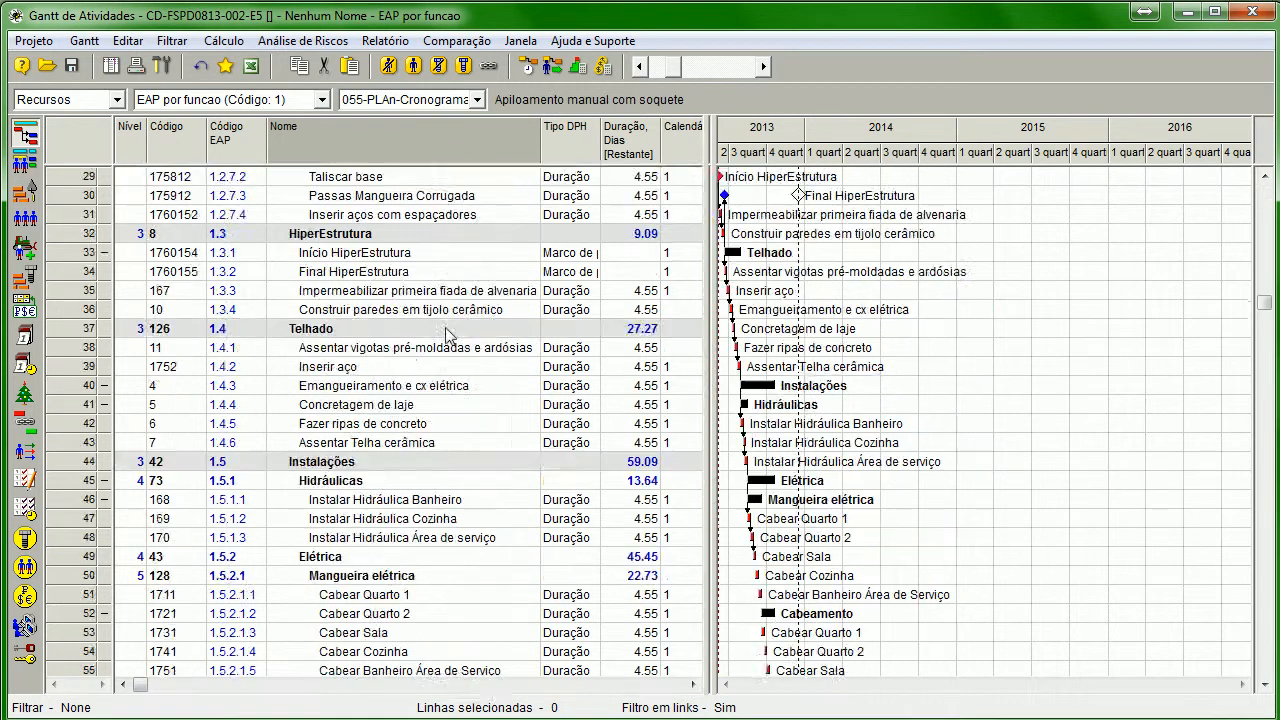
scroll(476, 328, "down", 1)
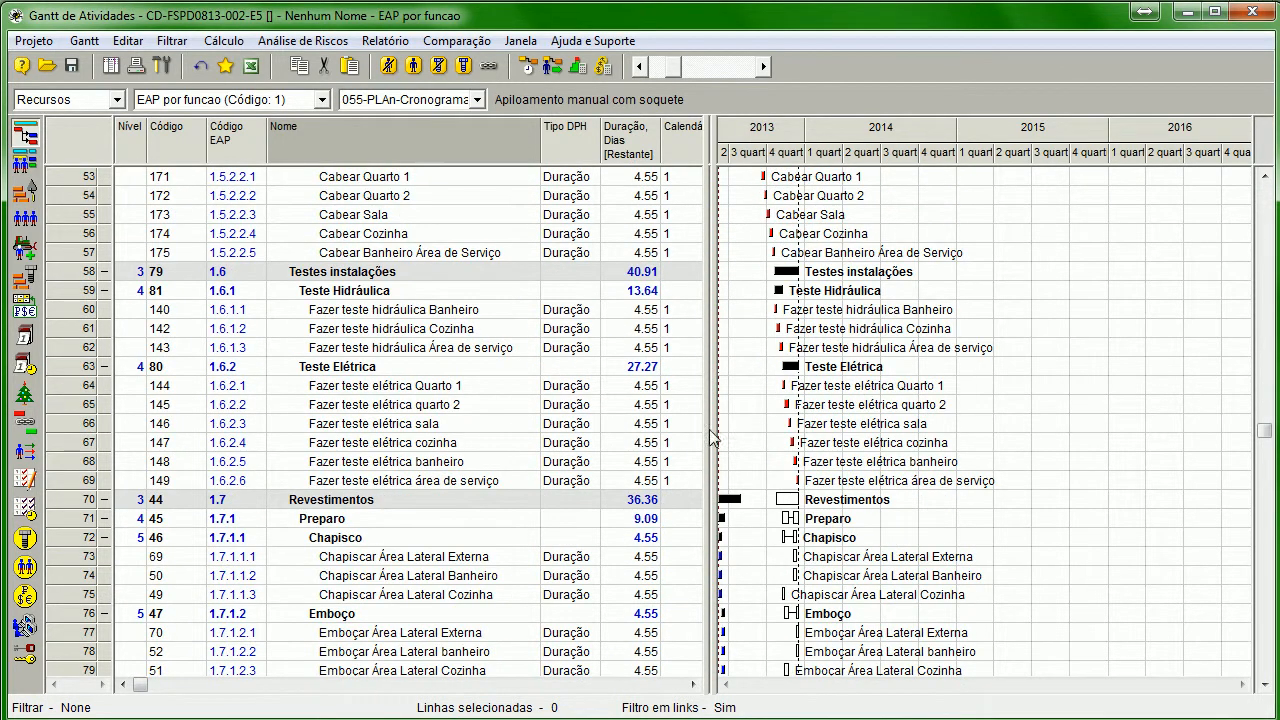
- Widen the main activity table to show the Calendário and Início columns and look through the start dates
left_click_drag(713, 442, 836, 466)
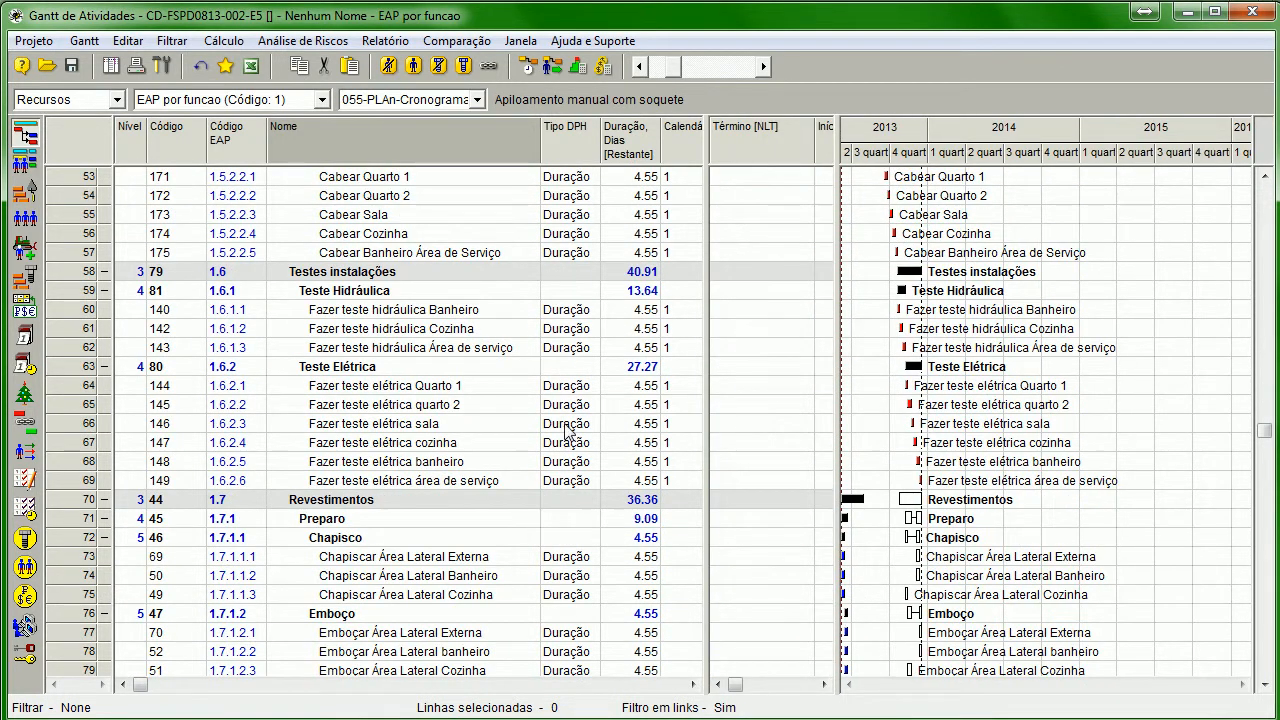
left_click_drag(708, 330, 833, 376)
left_click(442, 446)
scroll(475, 468, "down", 17)
scroll(490, 505, "up", 20)
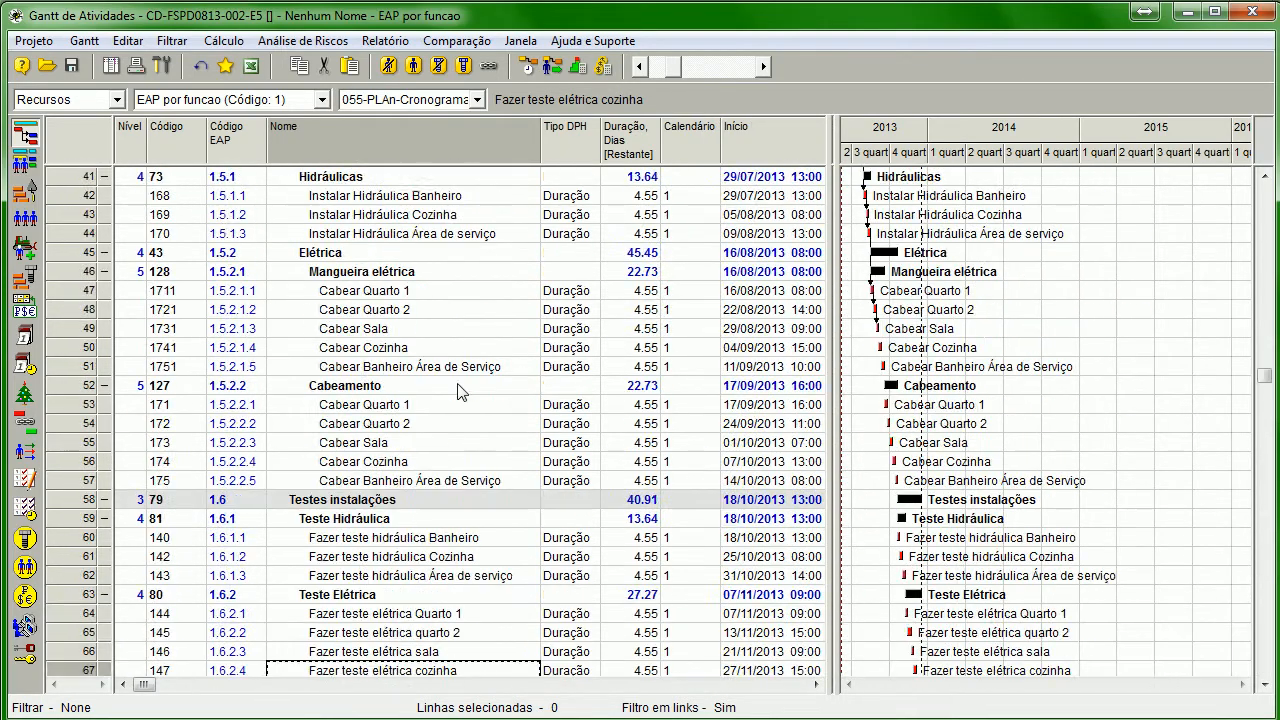
- Open the Pedreiro resource's properties from the resources table, examine its assignments, and close them without changes
left_click(25, 216)
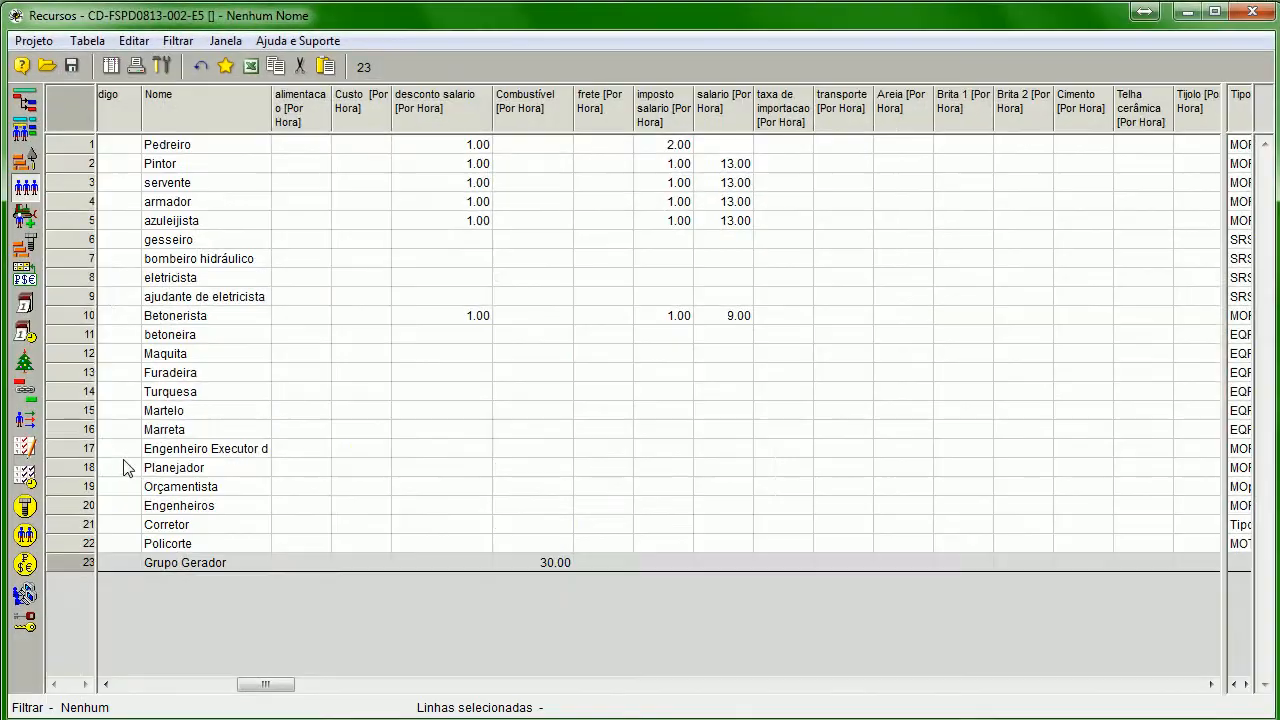
double_click(75, 145)
left_click_drag(650, 276, 586, 199)
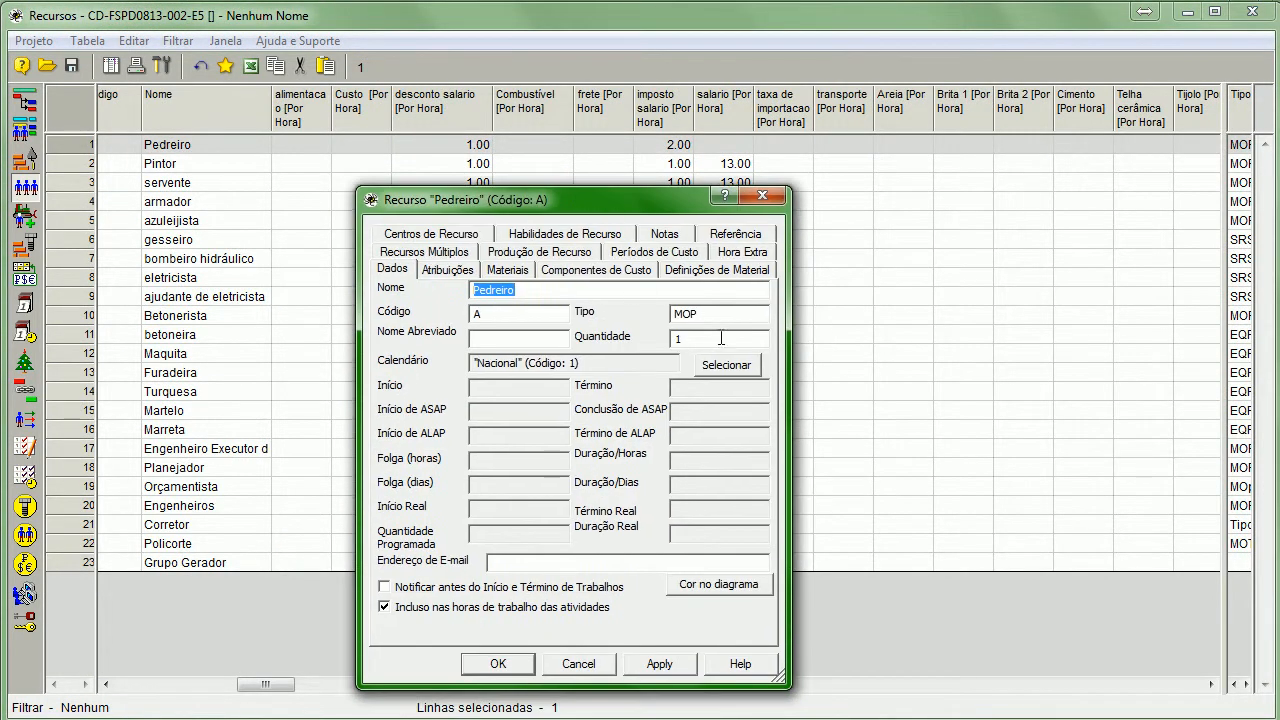
left_click(454, 270)
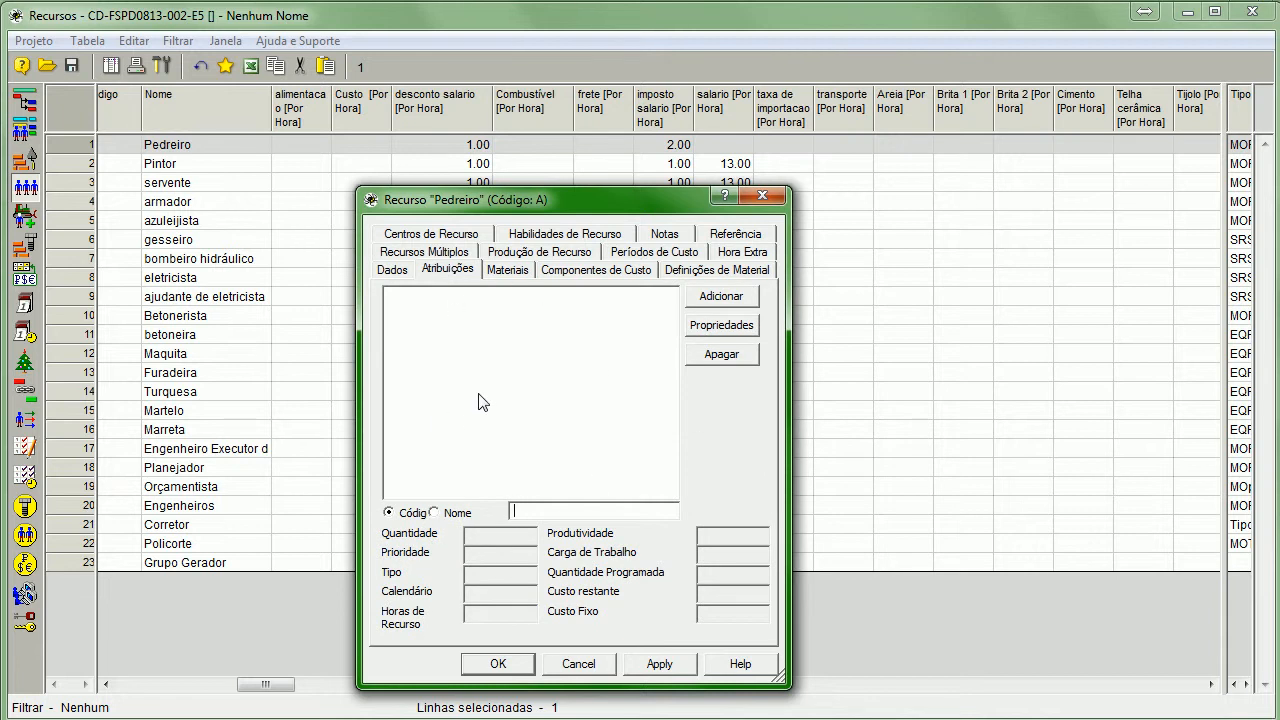
left_click_drag(578, 199, 657, 131)
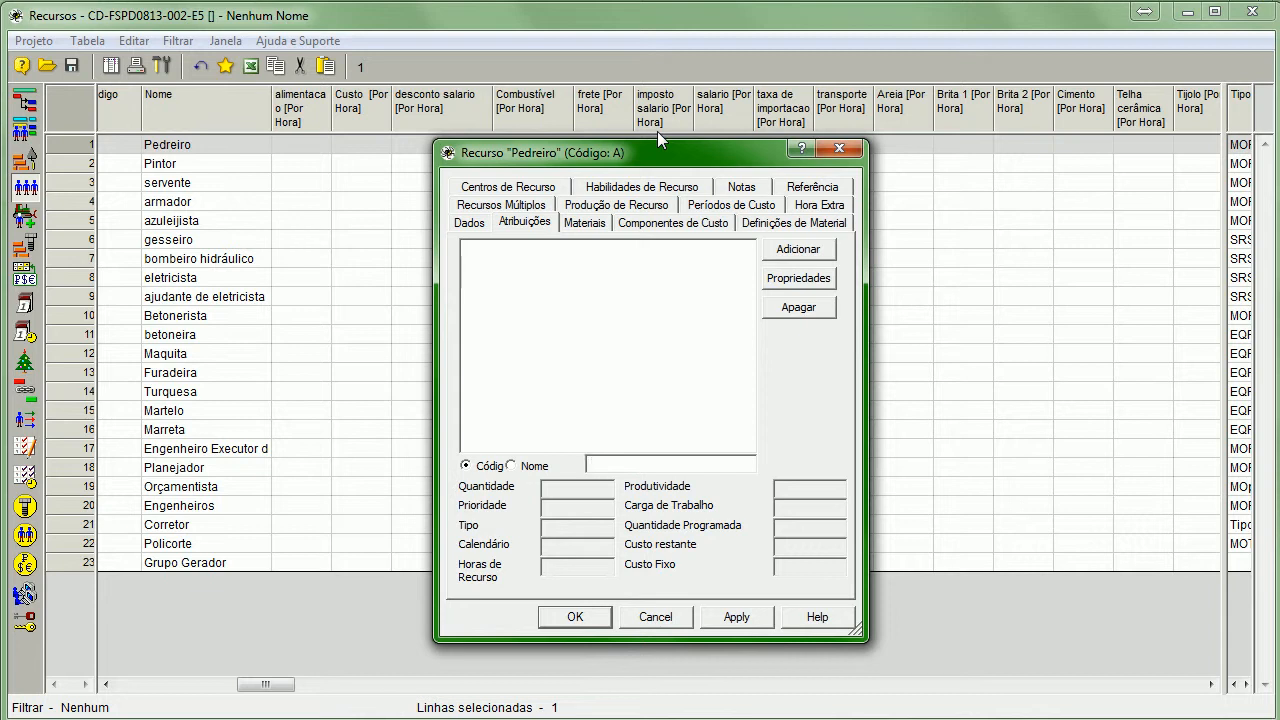
left_click(838, 149)
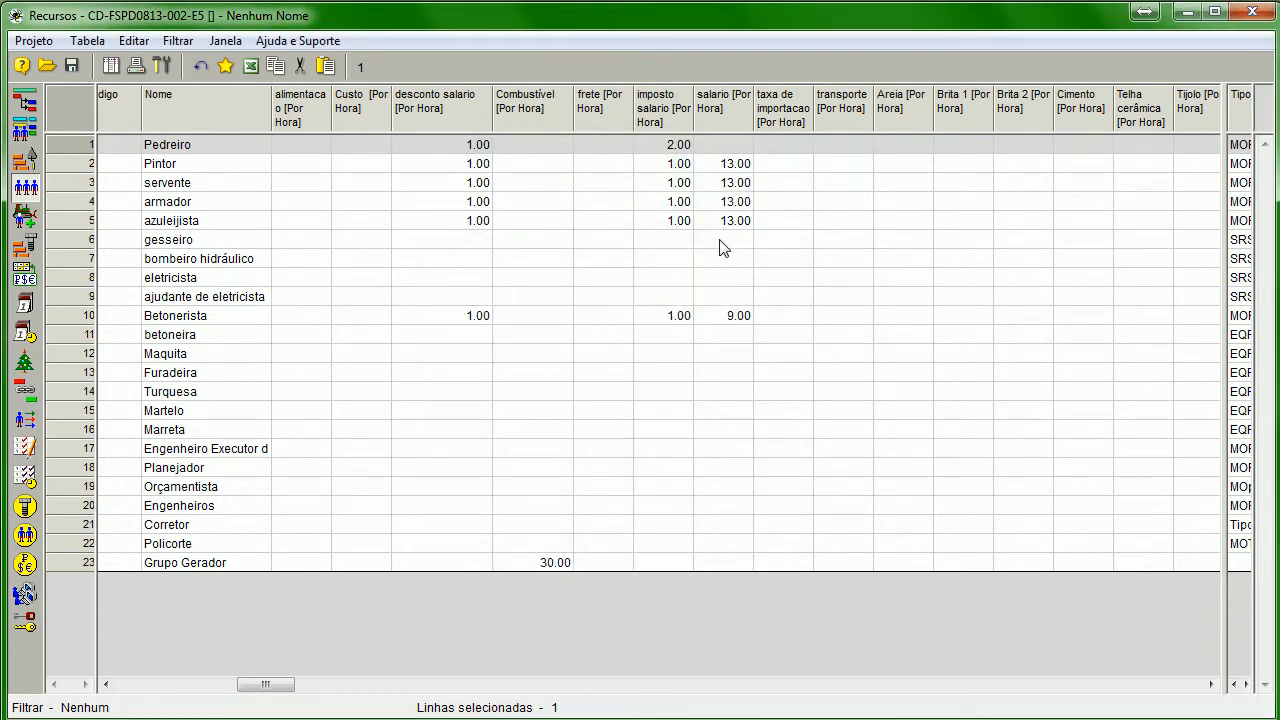
- Return to the activity Gantt, reveal the Término [NLT] column and enlarge the time scale to months and weeks
left_click(22, 103)
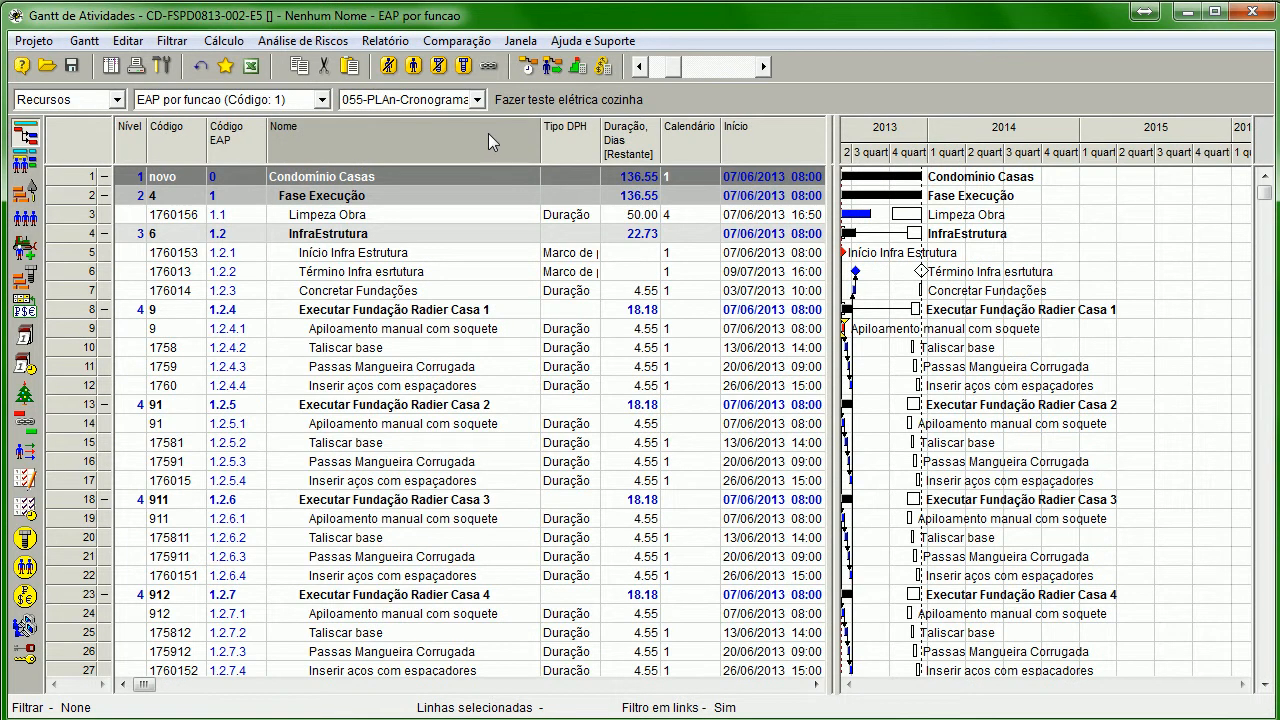
left_click_drag(836, 386, 900, 393)
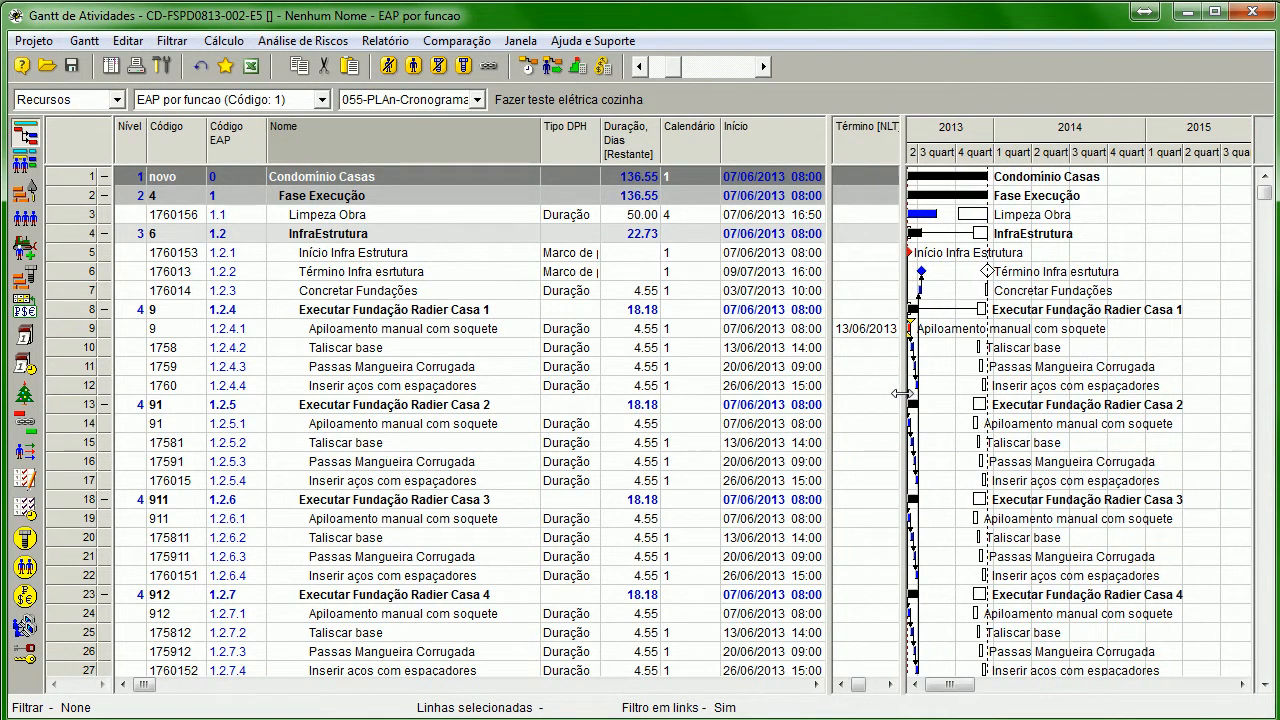
left_click_drag(674, 70, 696, 72)
scroll(1145, 489, "down", 12)
scroll(1145, 489, "up", 4)
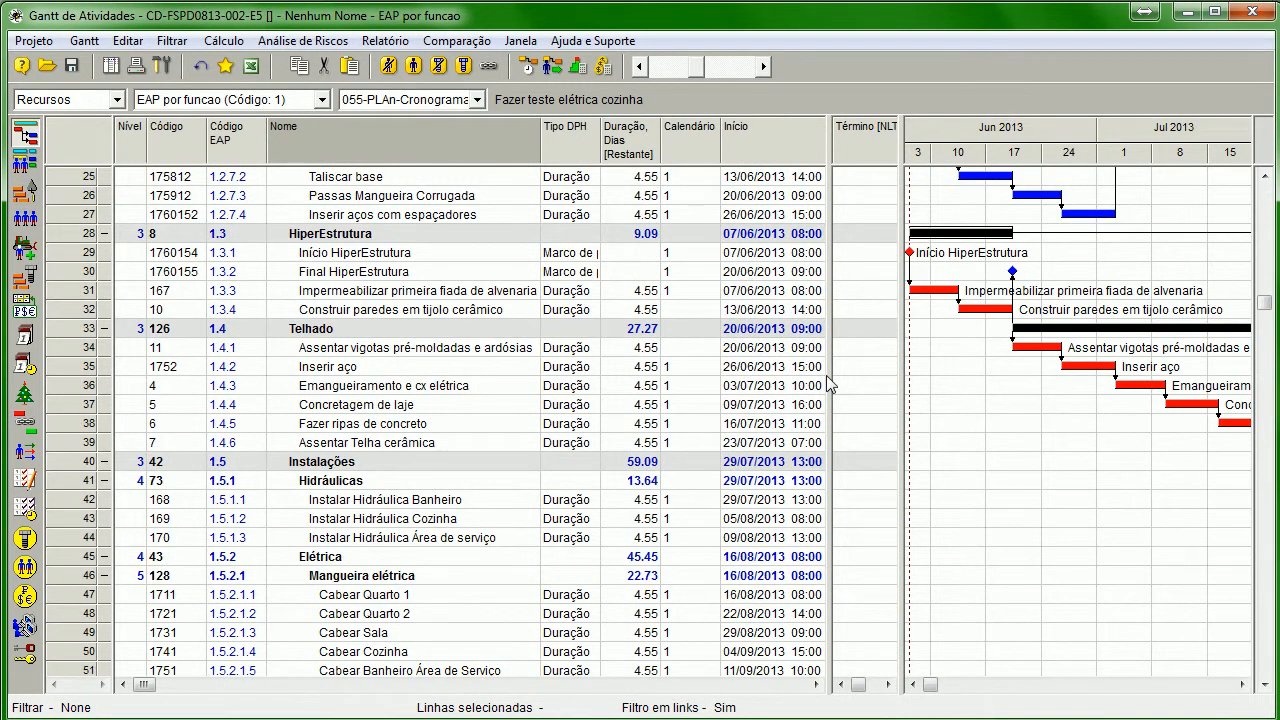
scroll(382, 366, "up", 7)
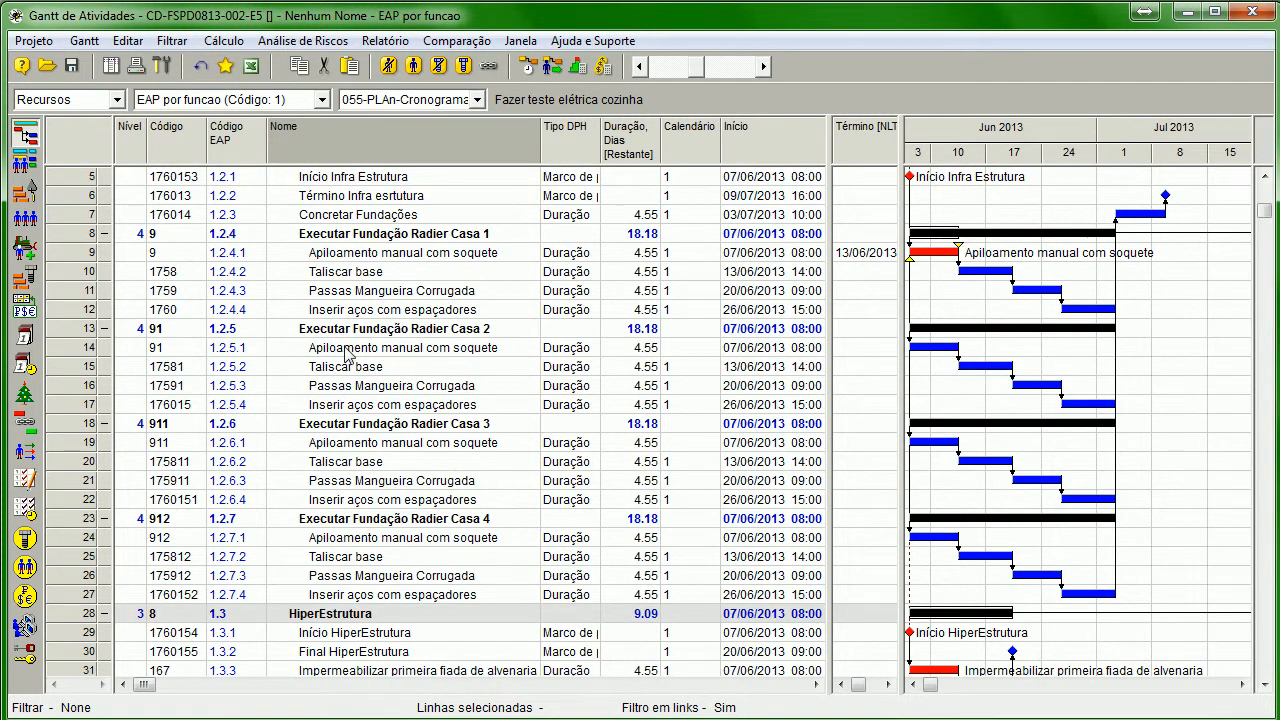
- Assign the resources Pedreiro and servente to Apiloamento manual com soquete of Casa 2 (code 91)
left_click(86, 350)
double_click(86, 350)
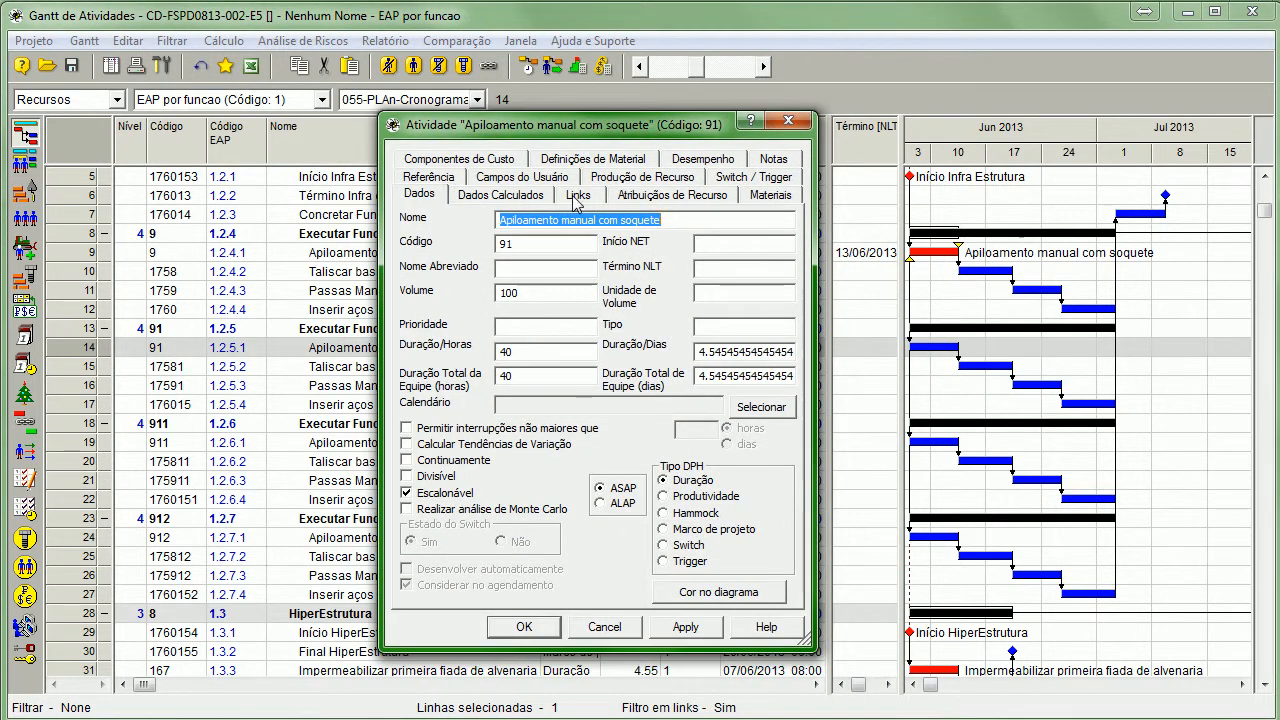
left_click_drag(645, 129, 602, 167)
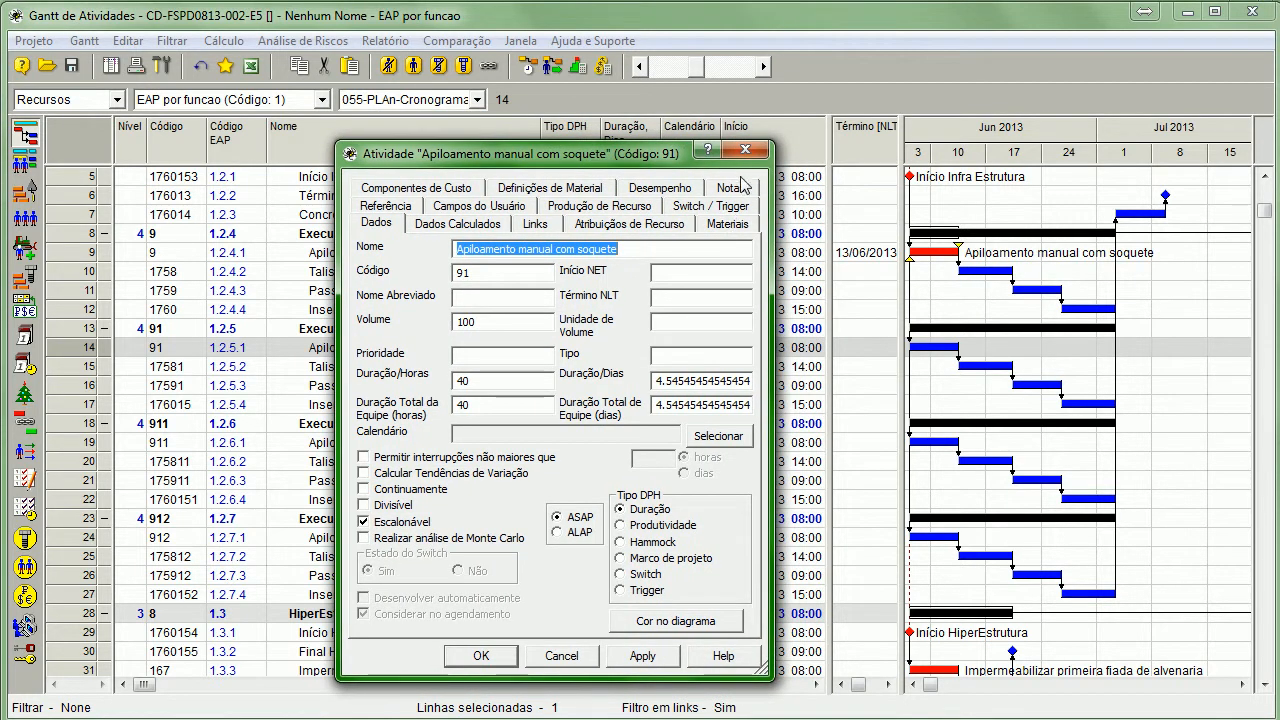
left_click(684, 224)
left_click(699, 266)
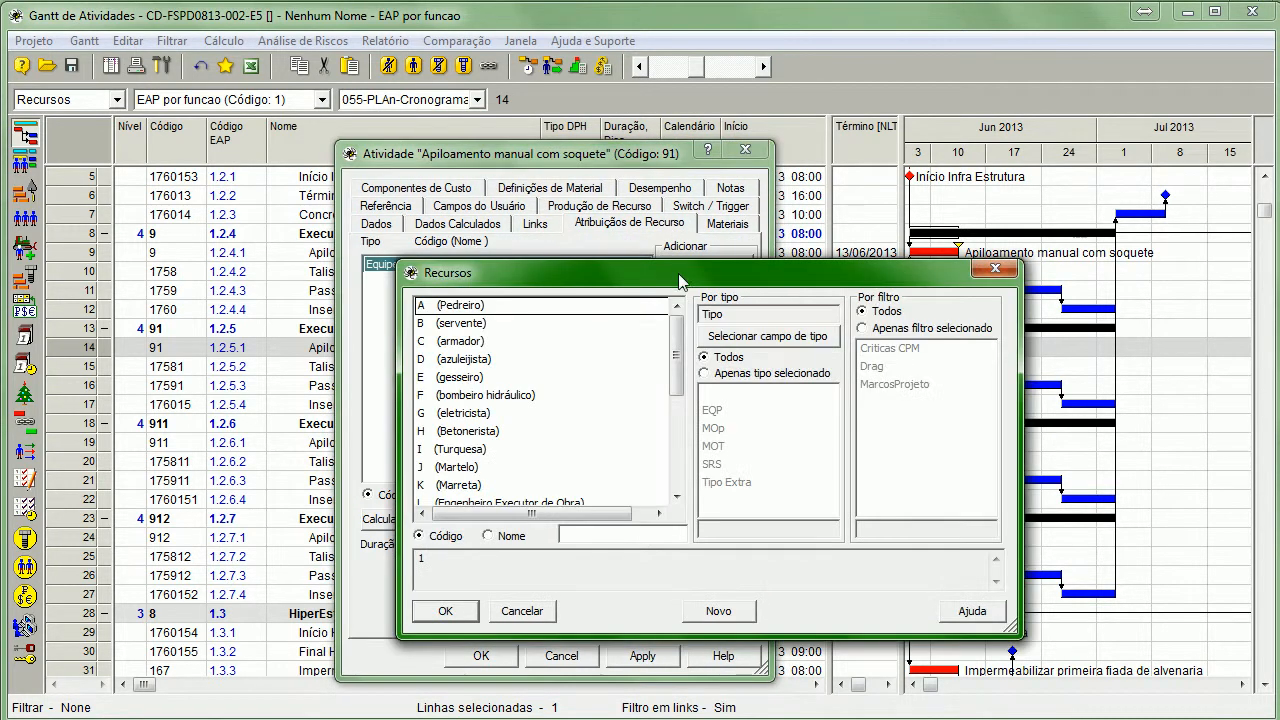
left_click_drag(531, 268, 531, 284)
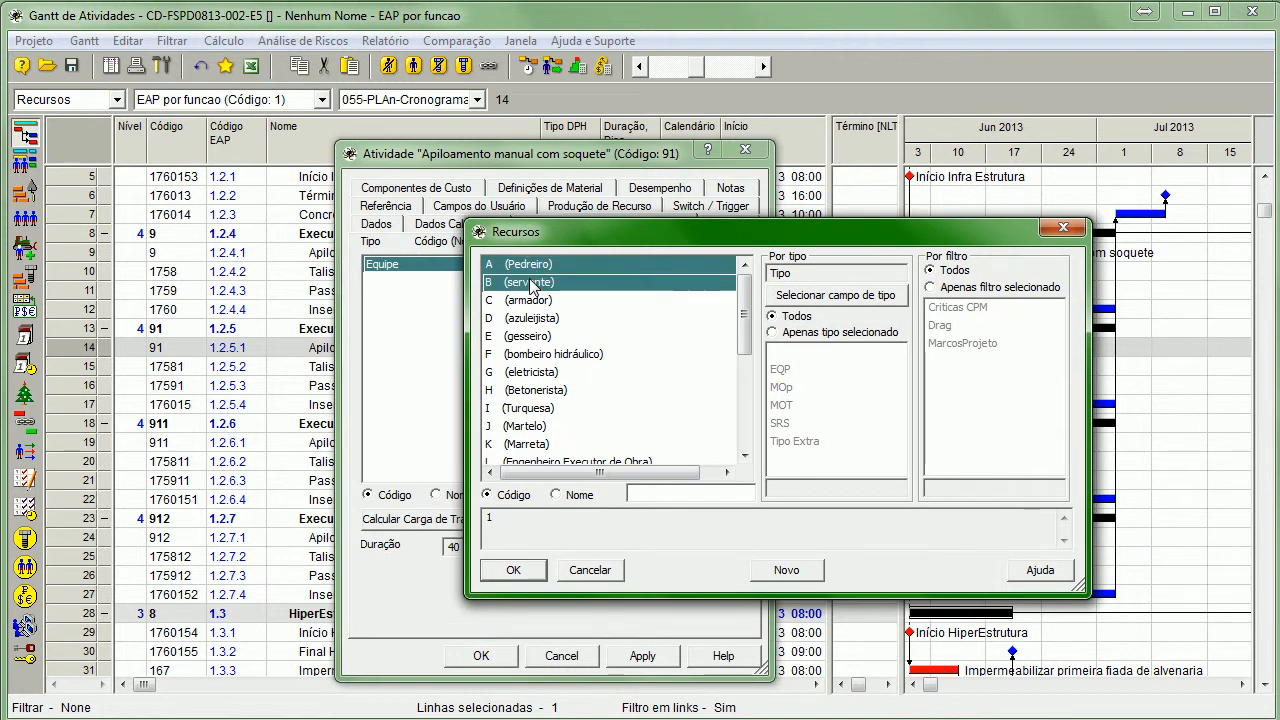
left_click(514, 570)
- Set the assigned quantity to 2 for Pedreiro and 3 for servente, check Equipe 1 and save the activity
left_click(412, 282)
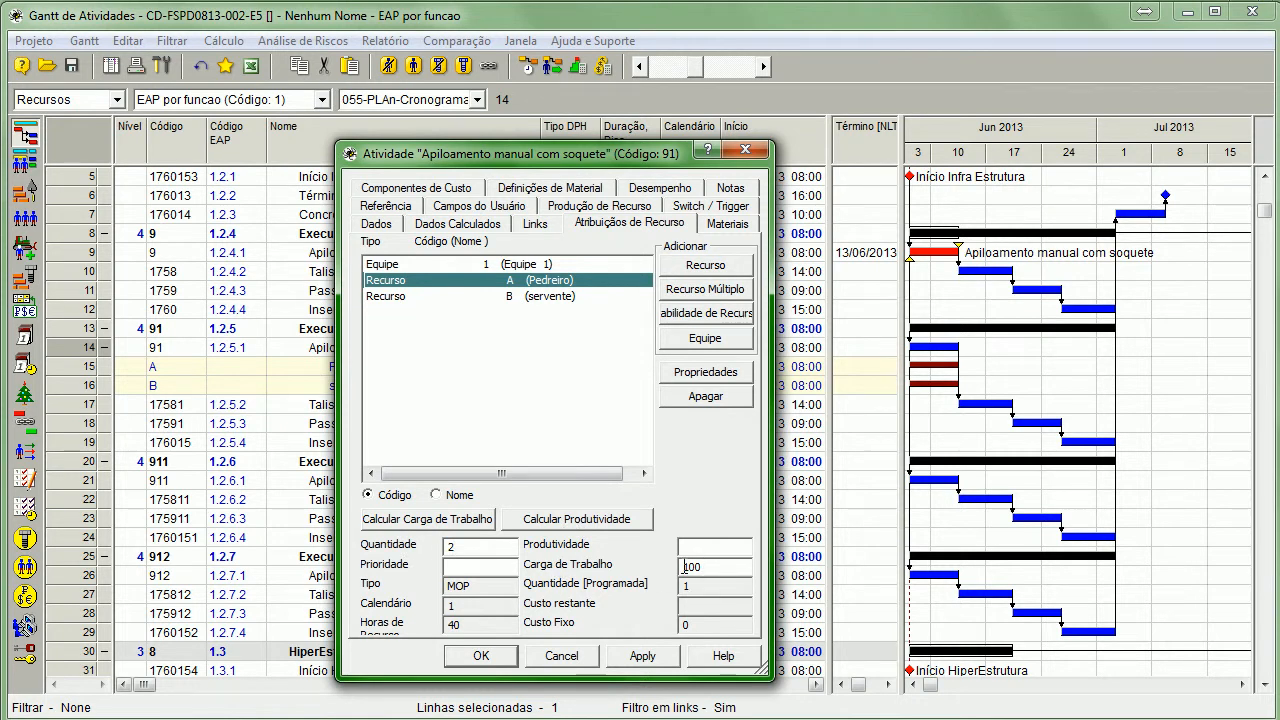
left_click_drag(590, 156, 604, 132)
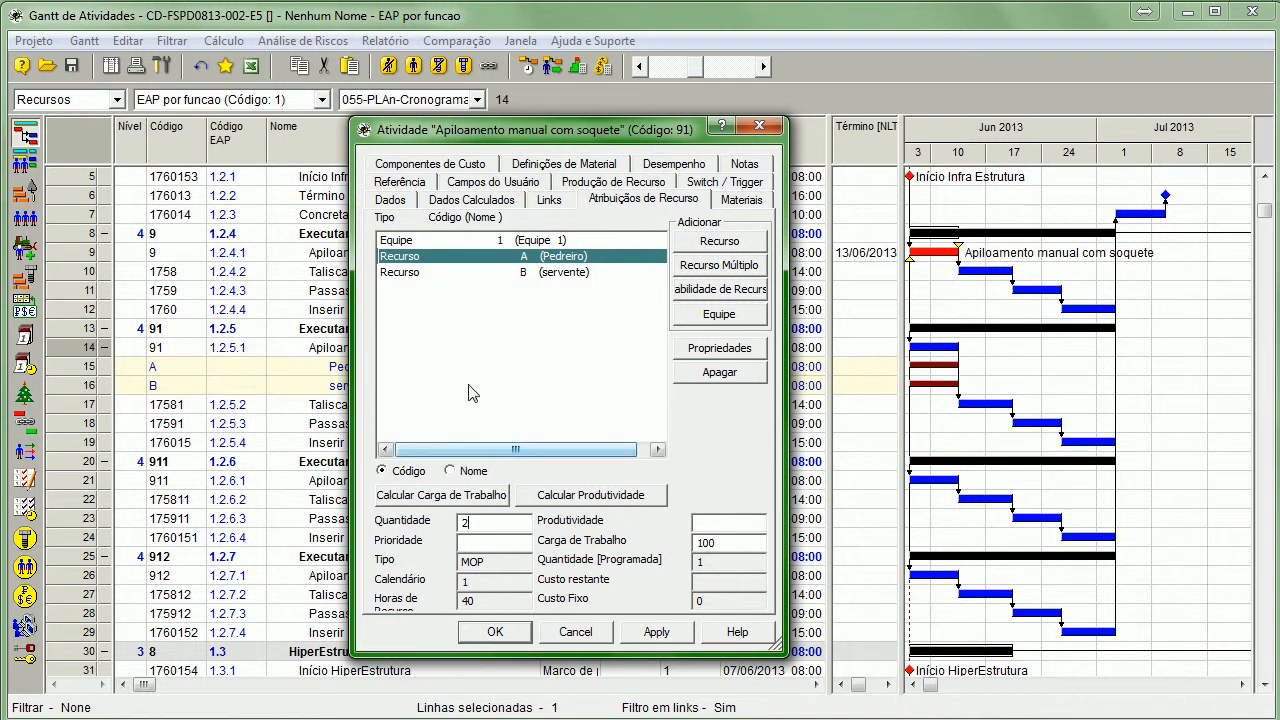
left_click(420, 275)
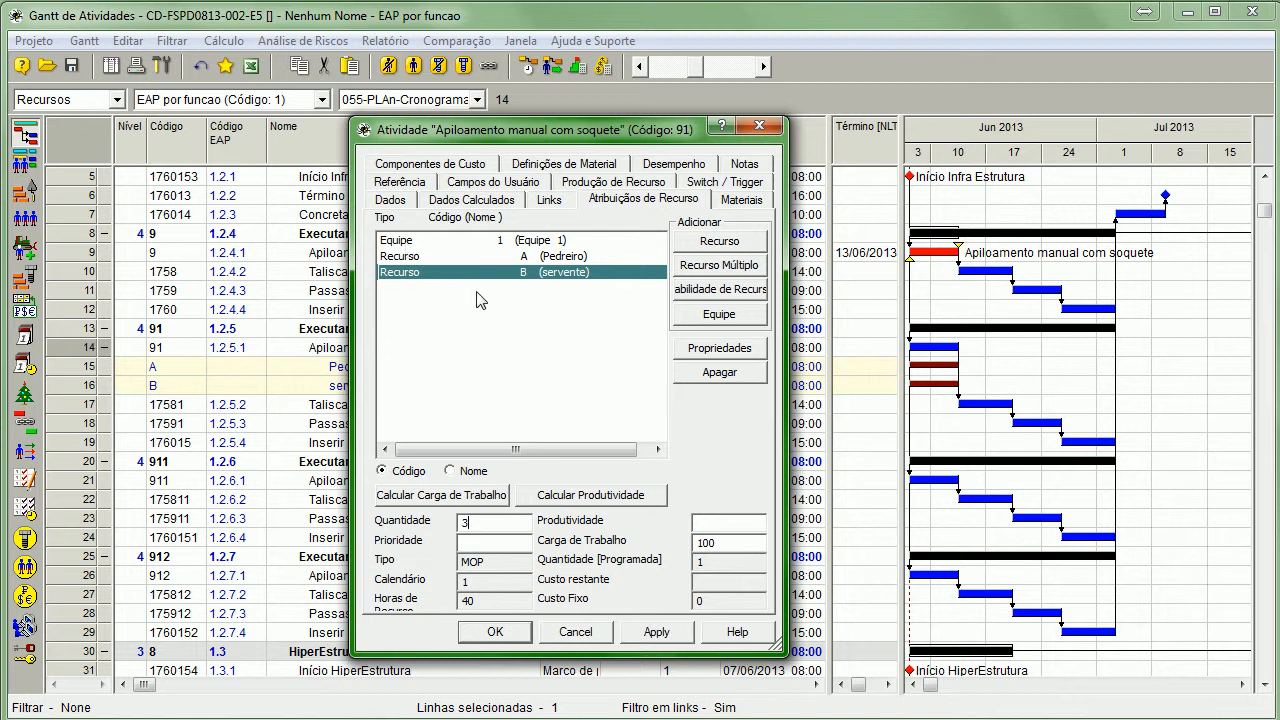
left_click_drag(633, 129, 1035, 135)
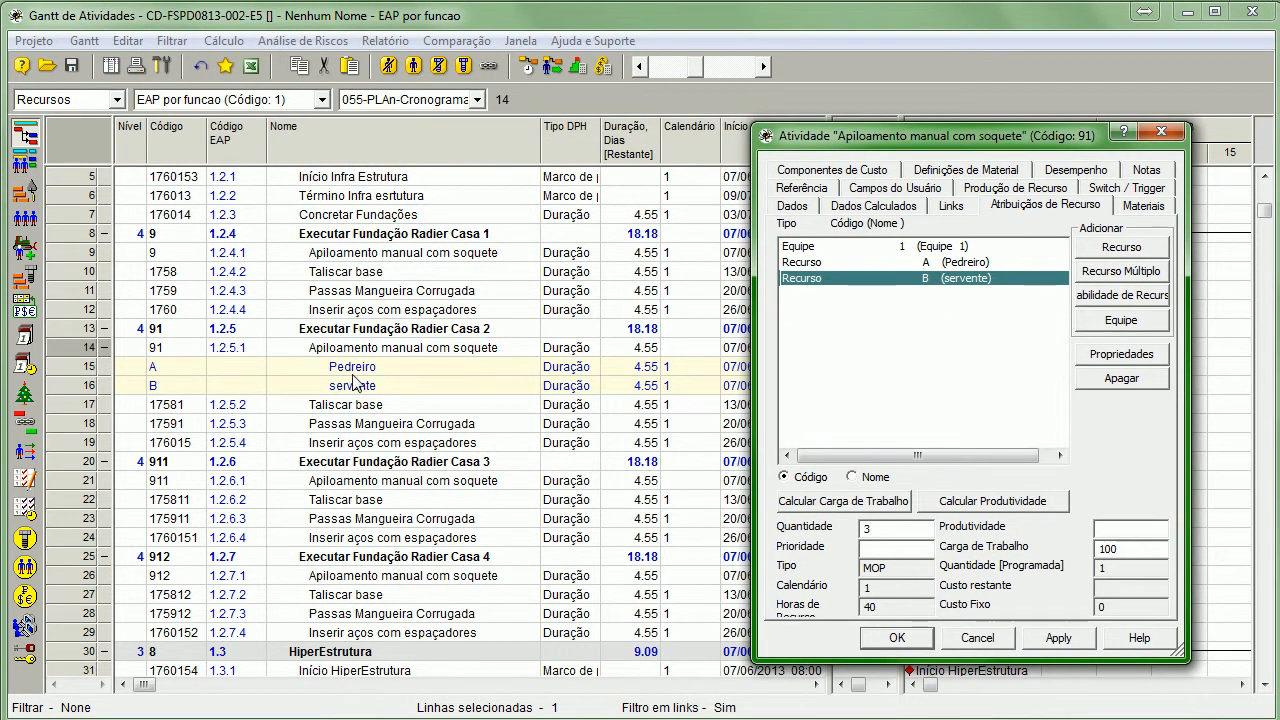
left_click(940, 247)
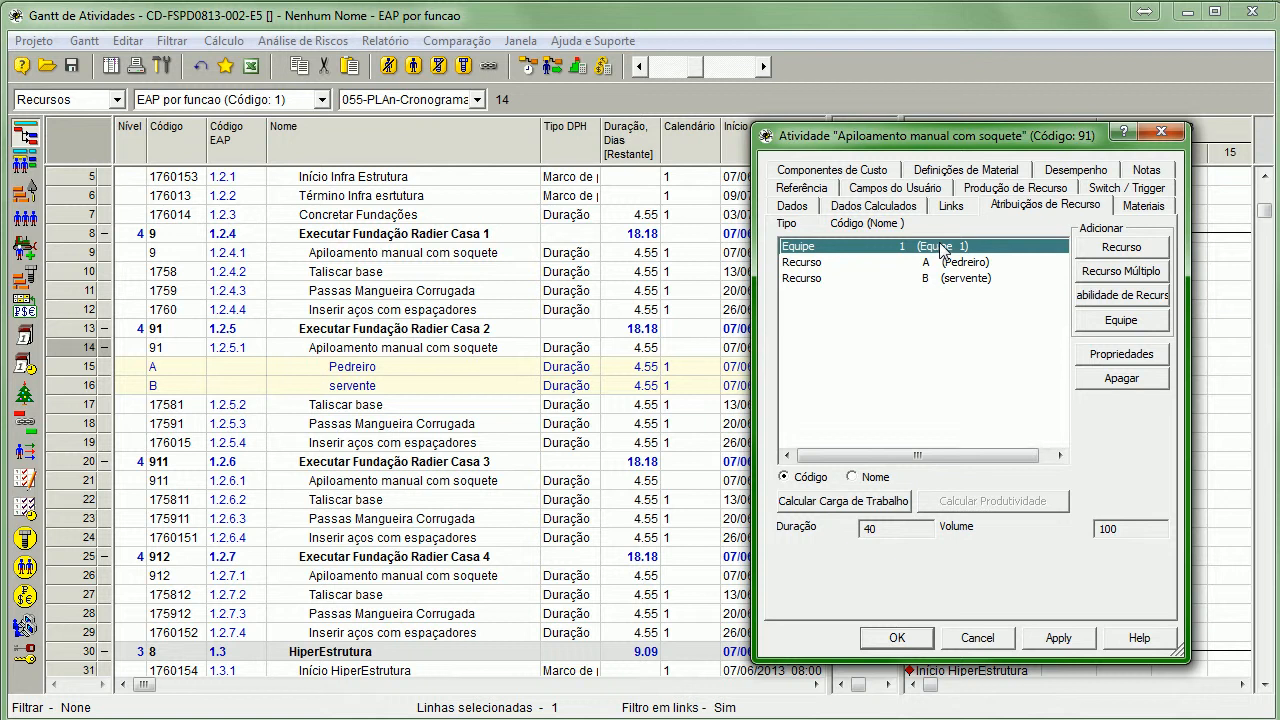
left_click_drag(945, 138, 435, 252)
left_click_drag(548, 250, 641, 119)
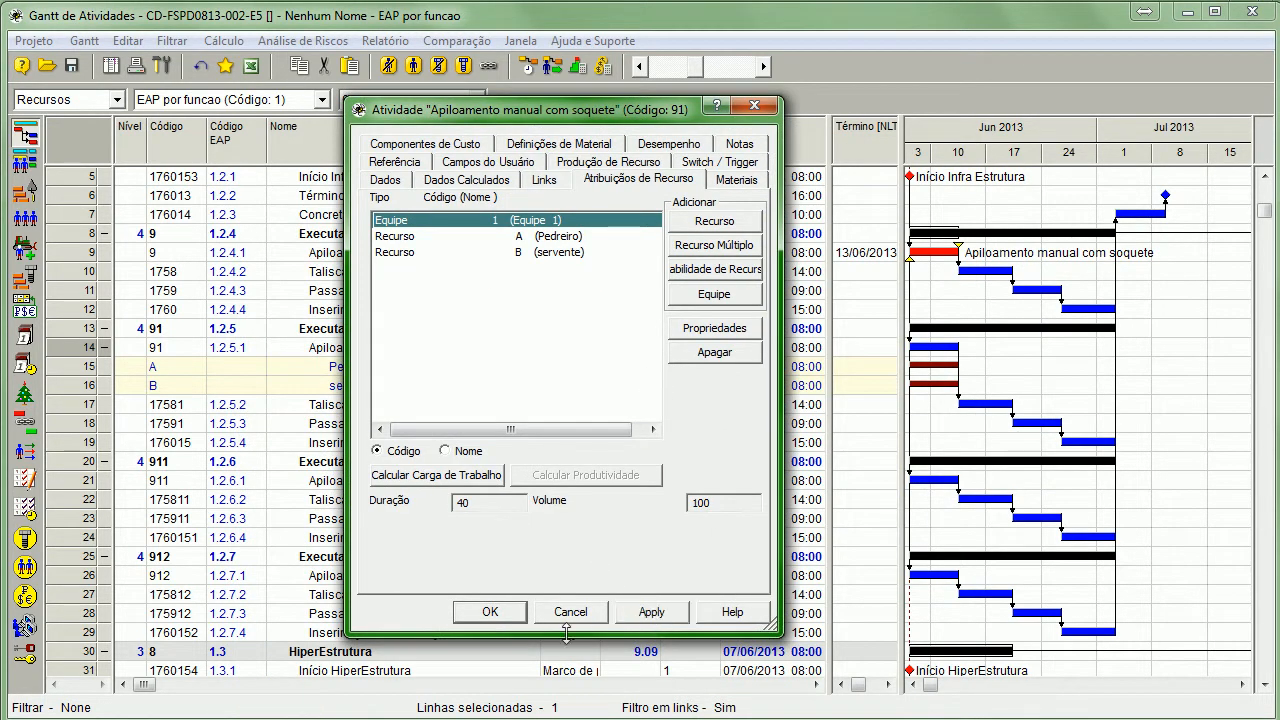
left_click(491, 613)
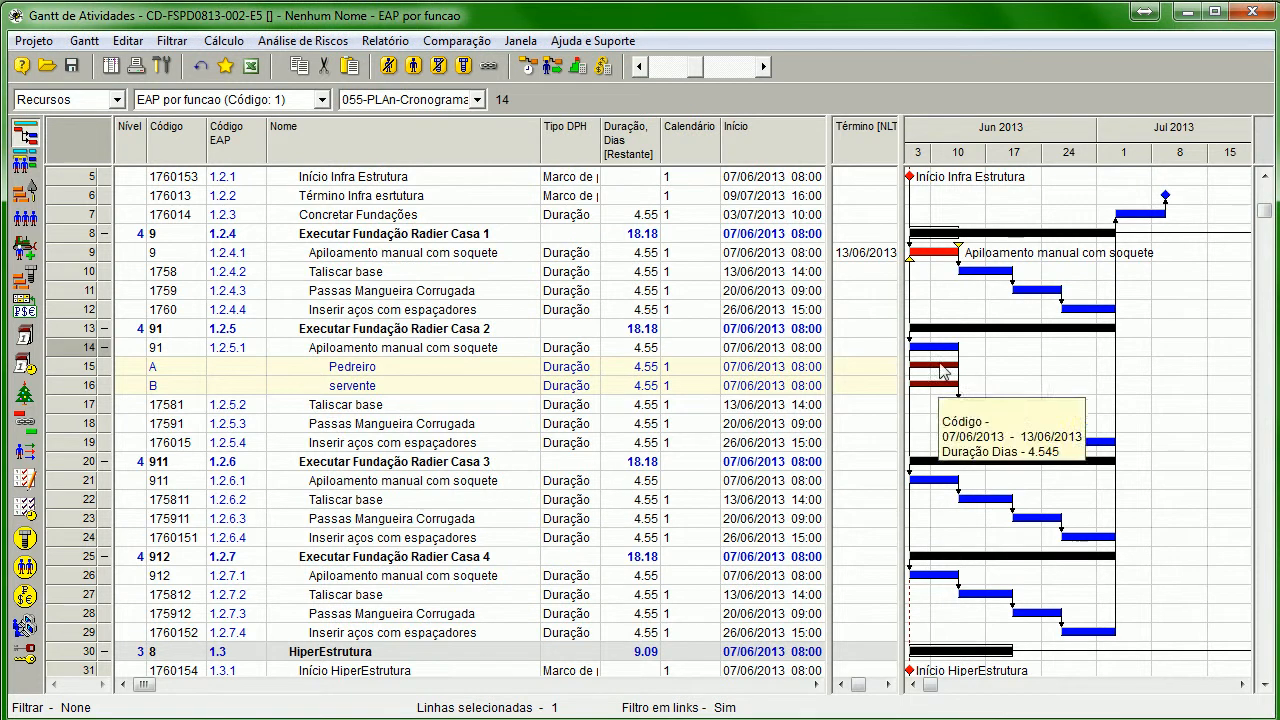
- Examine the Pedreiro and servente assignment rows and their bars under activity 91
left_click(106, 347)
left_click(106, 347)
mouse_move(975, 405)
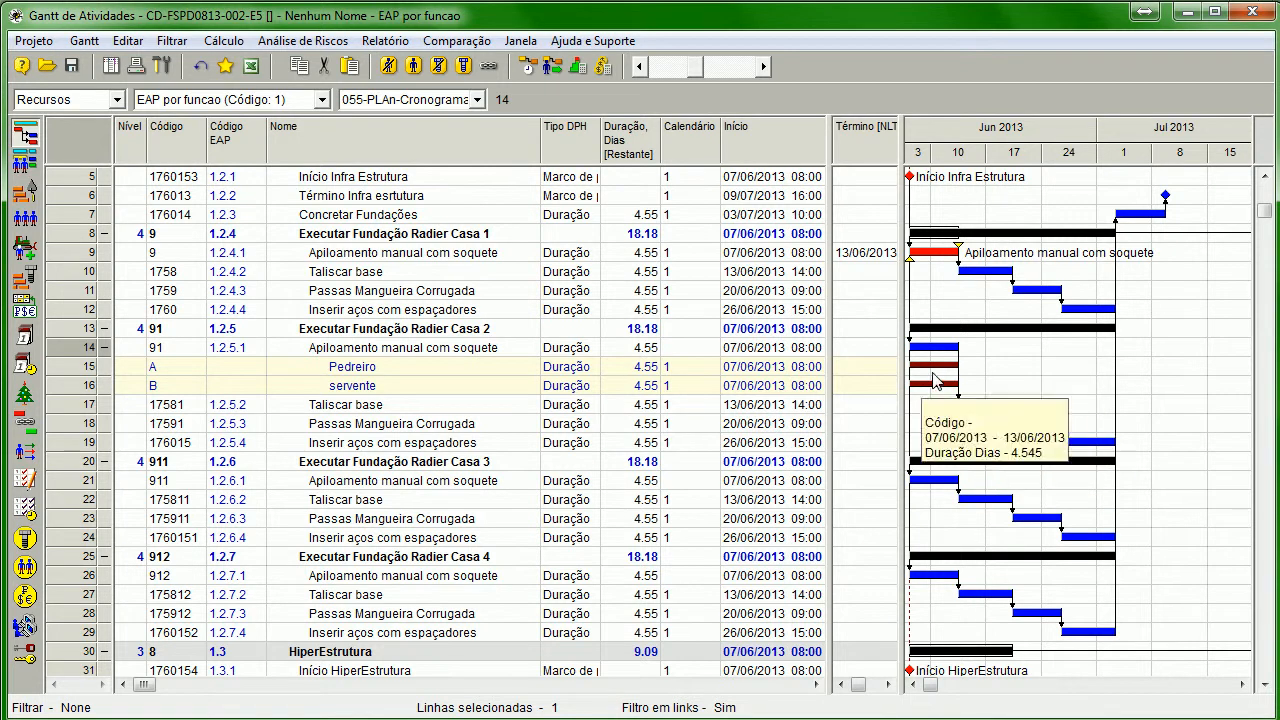
mouse_move(926, 378)
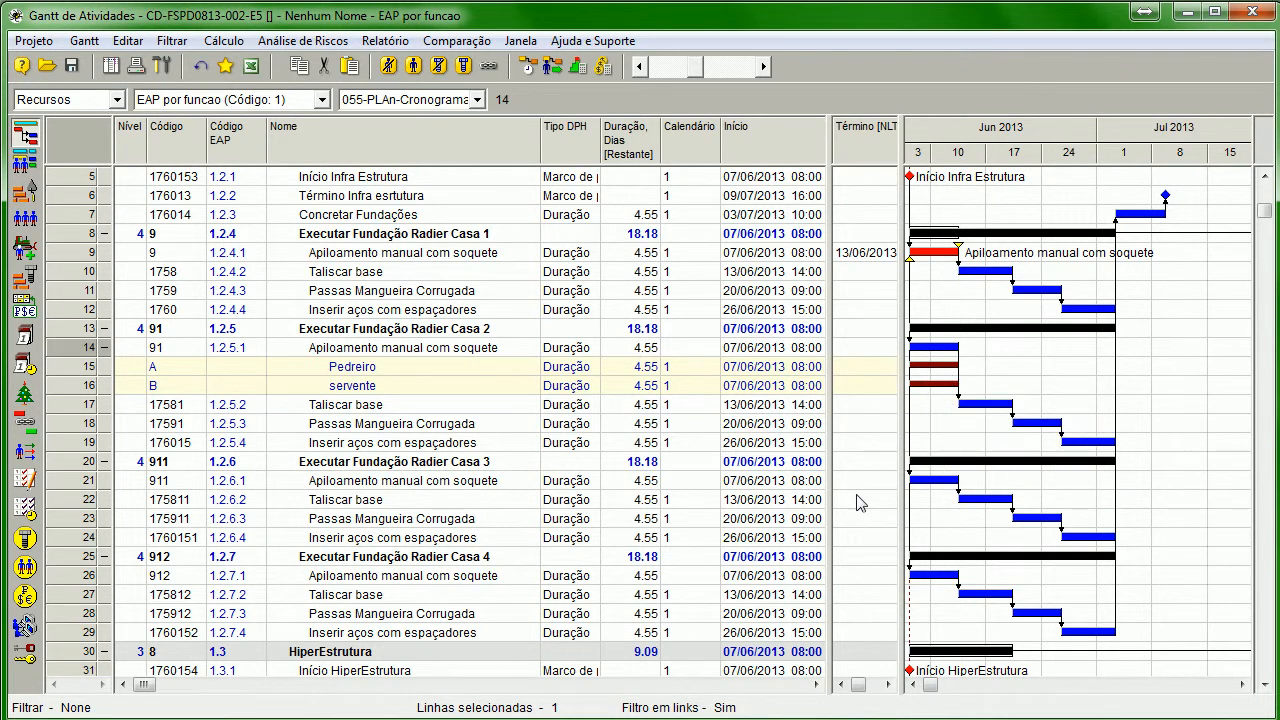
left_click(383, 424)
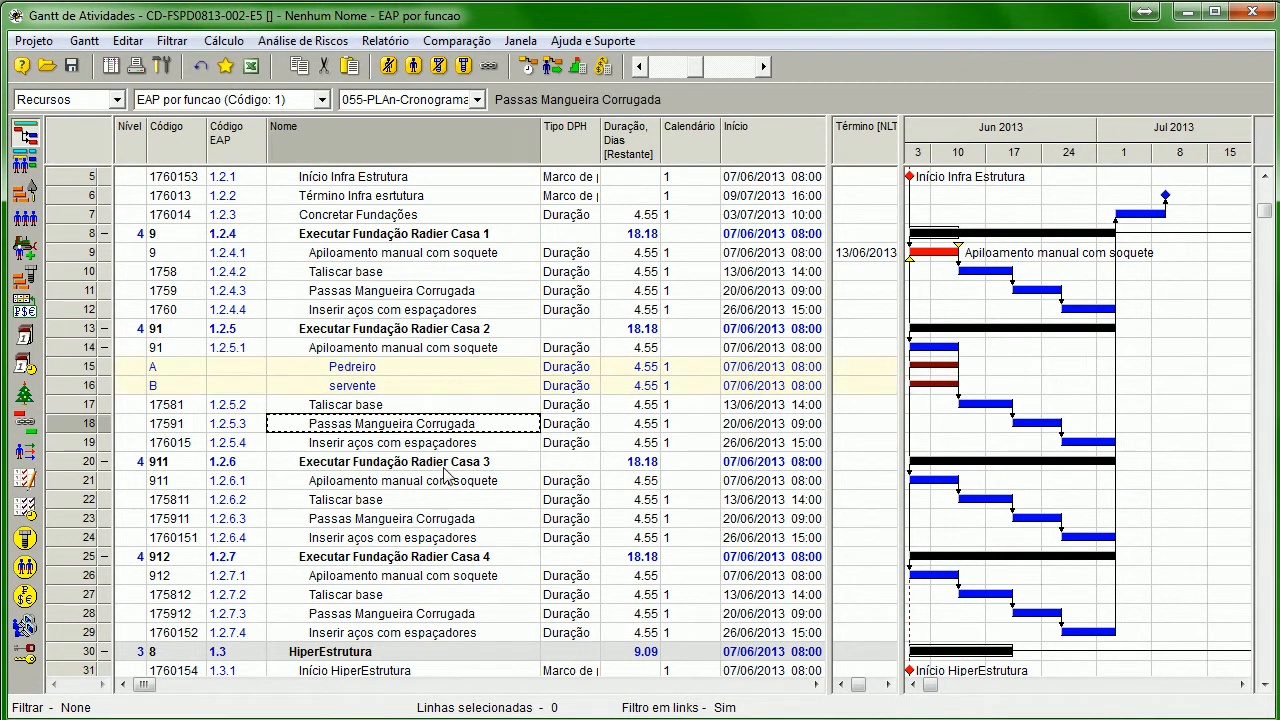
left_click(451, 371)
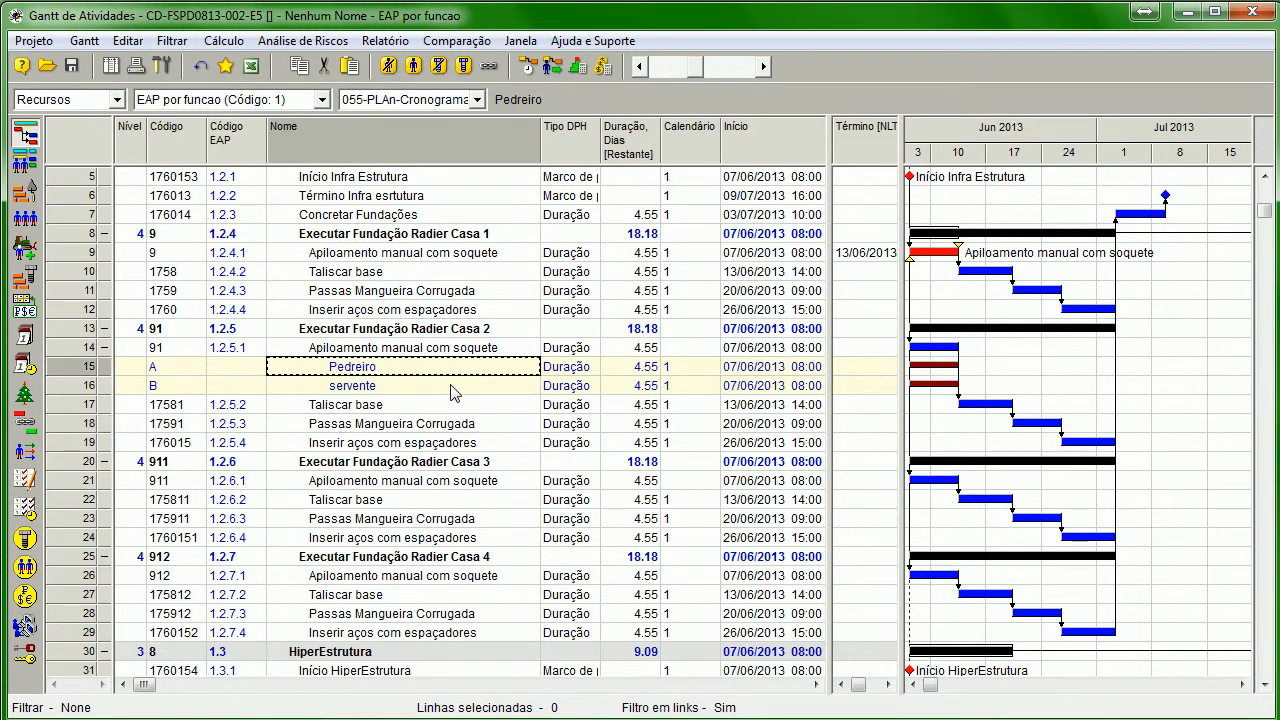
left_click(451, 386)
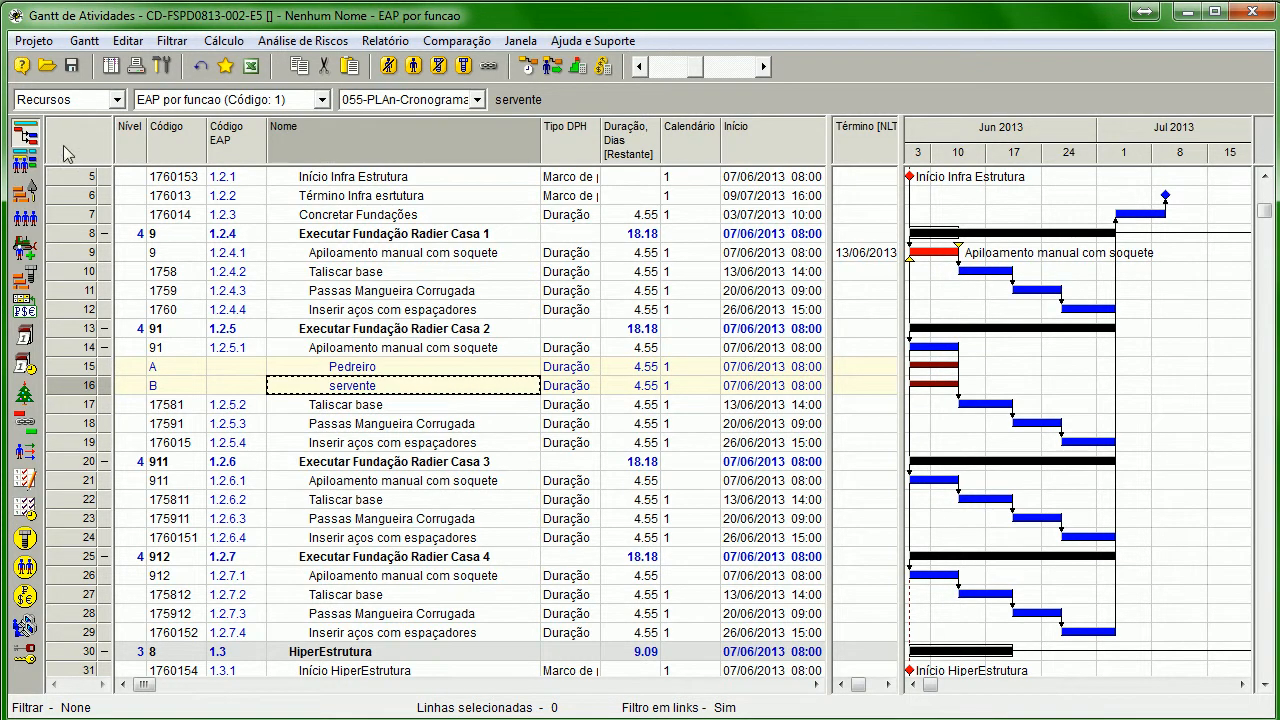
- Add the Quantidade column to the Recursos table and place it before the Tipo column
left_click(25, 220)
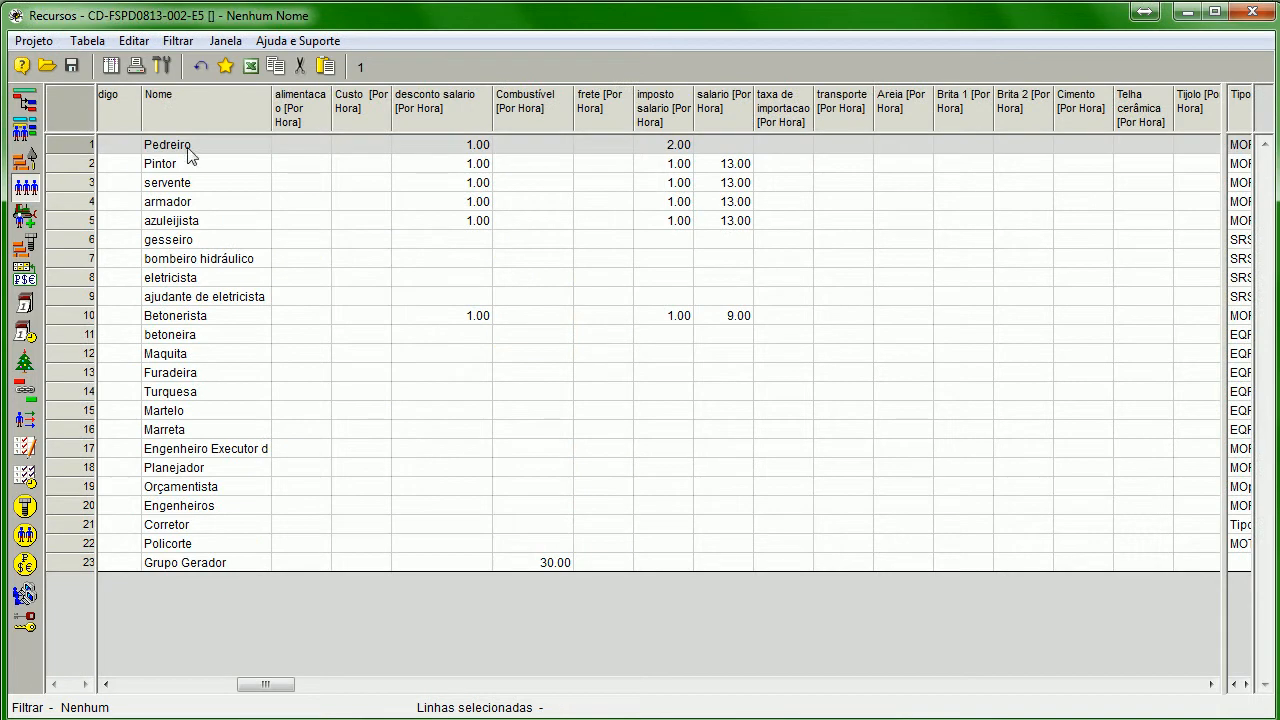
left_click_drag(1223, 208, 276, 208)
right_click(988, 112)
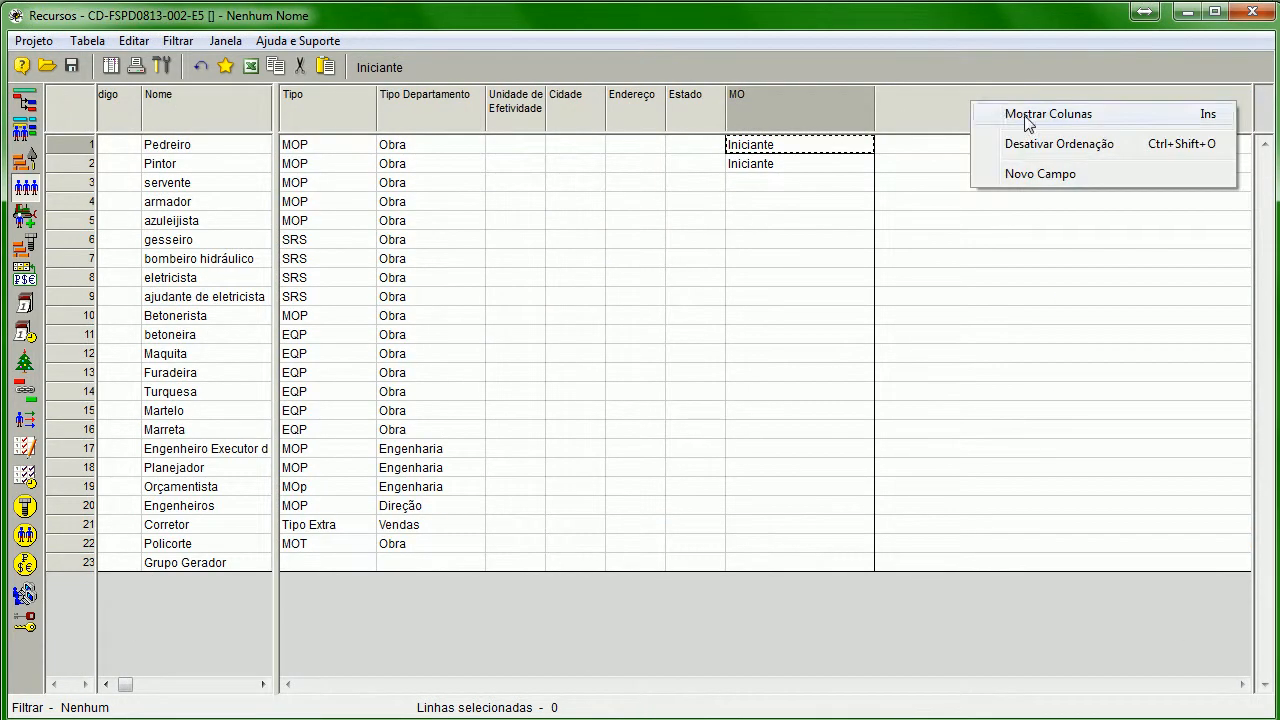
left_click(988, 115)
left_click(290, 214)
type("q")
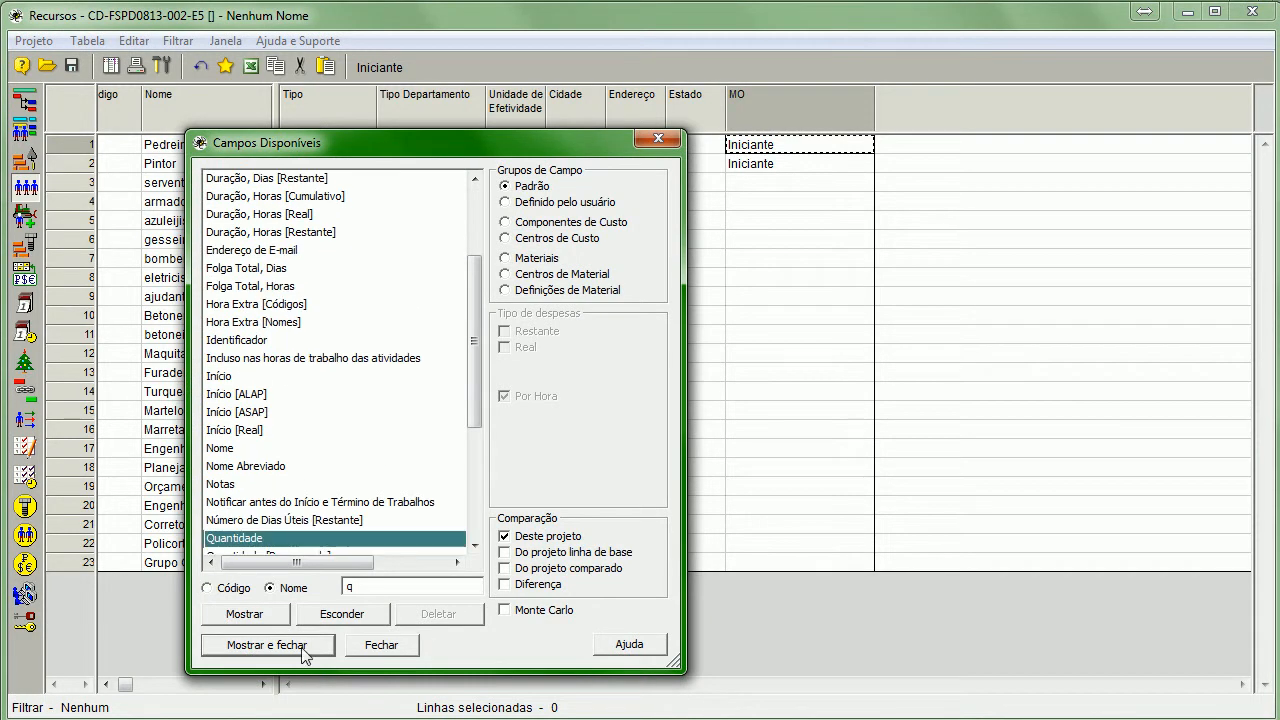
left_click(268, 645)
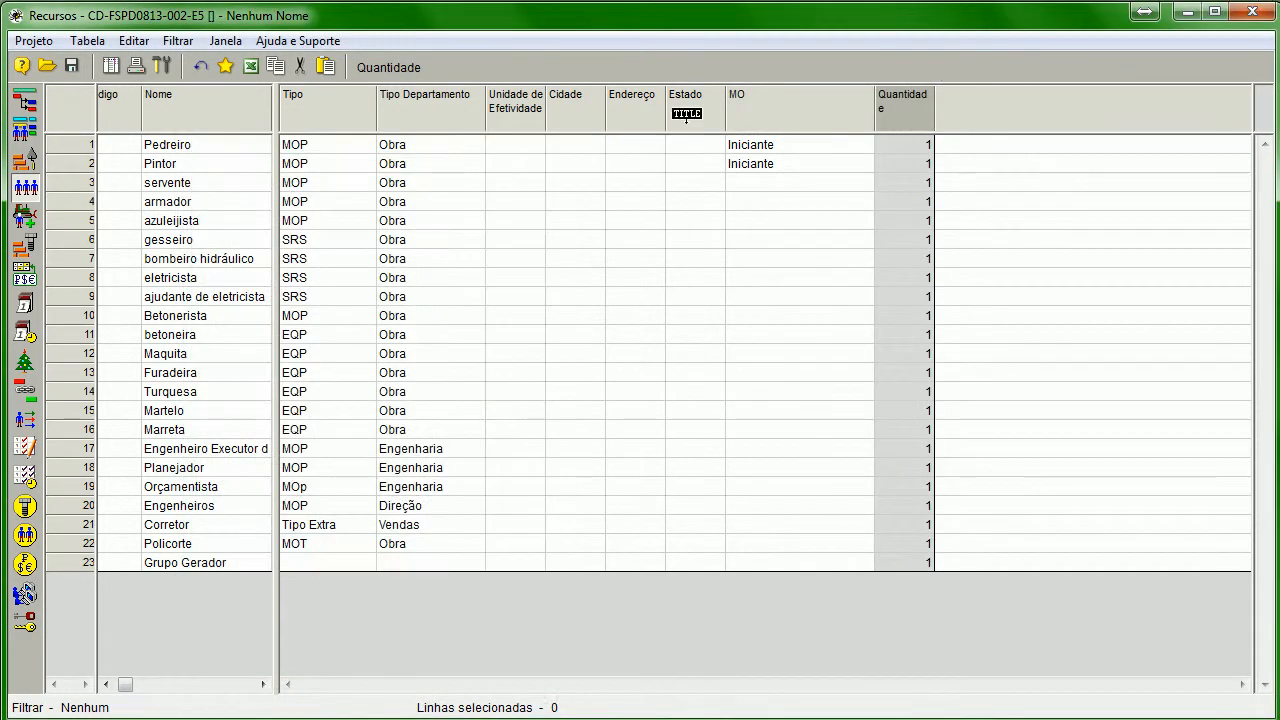
left_click_drag(880, 112, 296, 116)
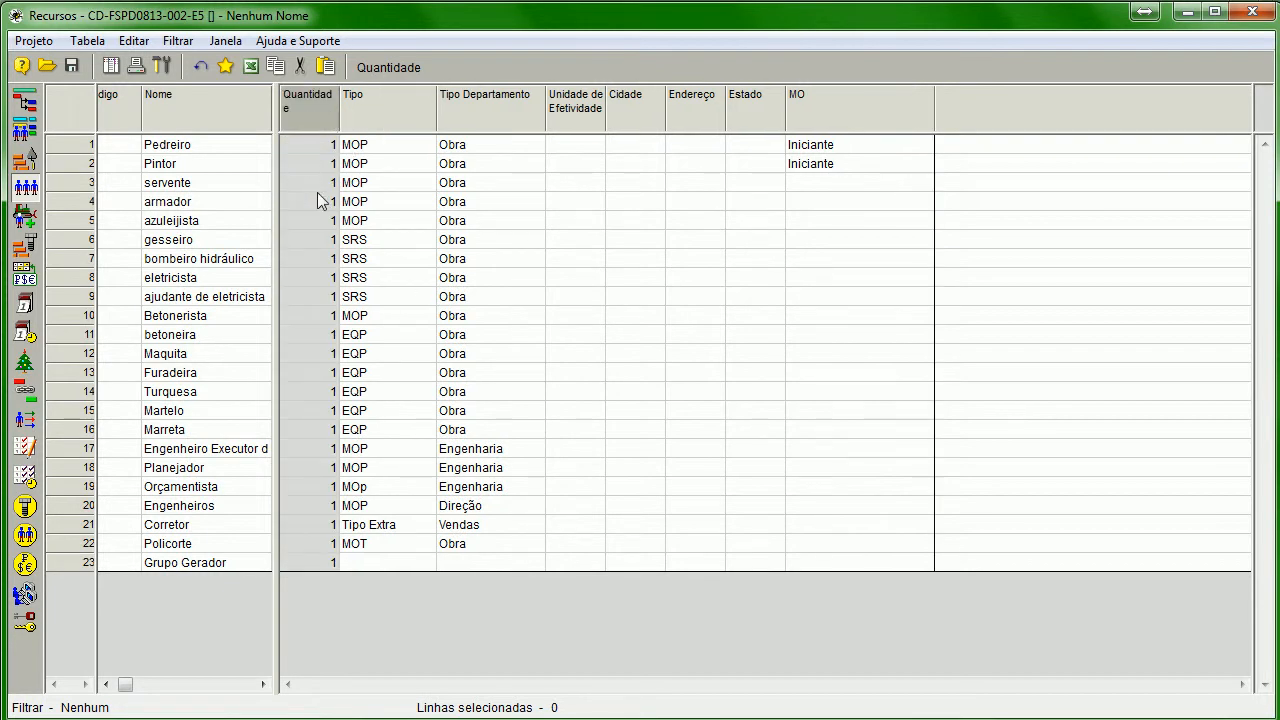
- Set the available quantity to 5 for both Pedreiro and servente
left_click(322, 150)
type("5")
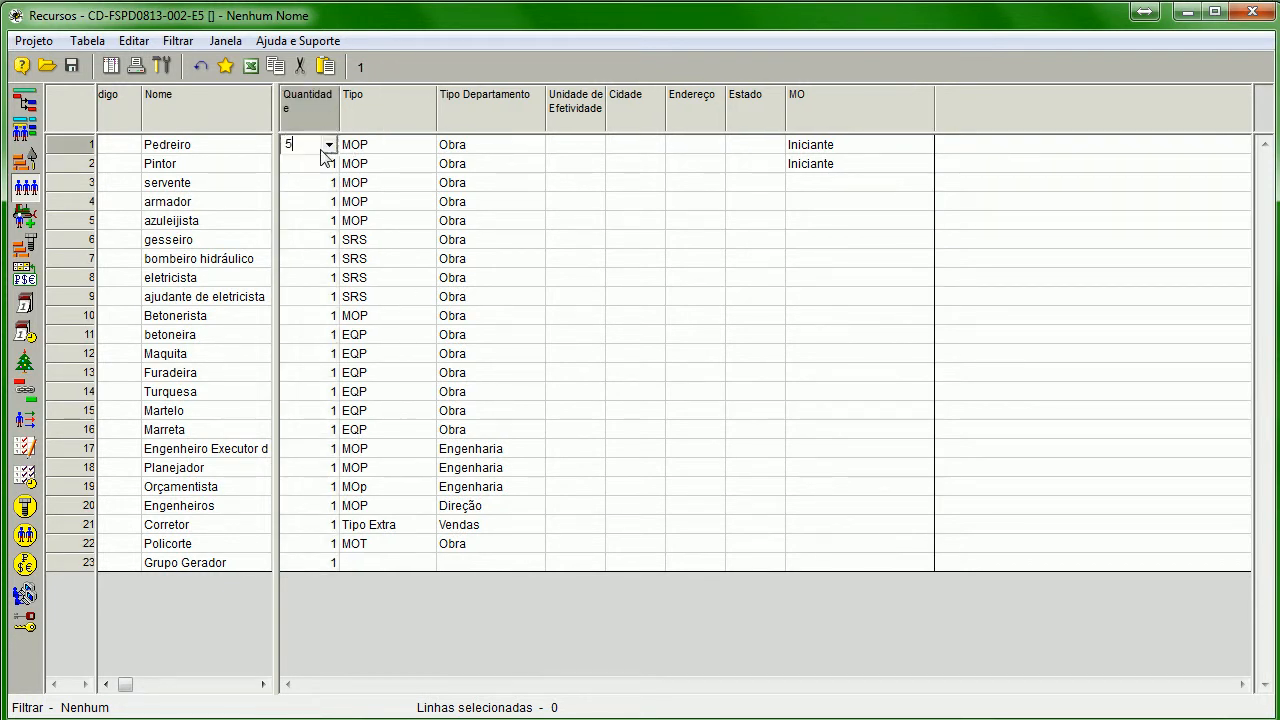
key("Return")
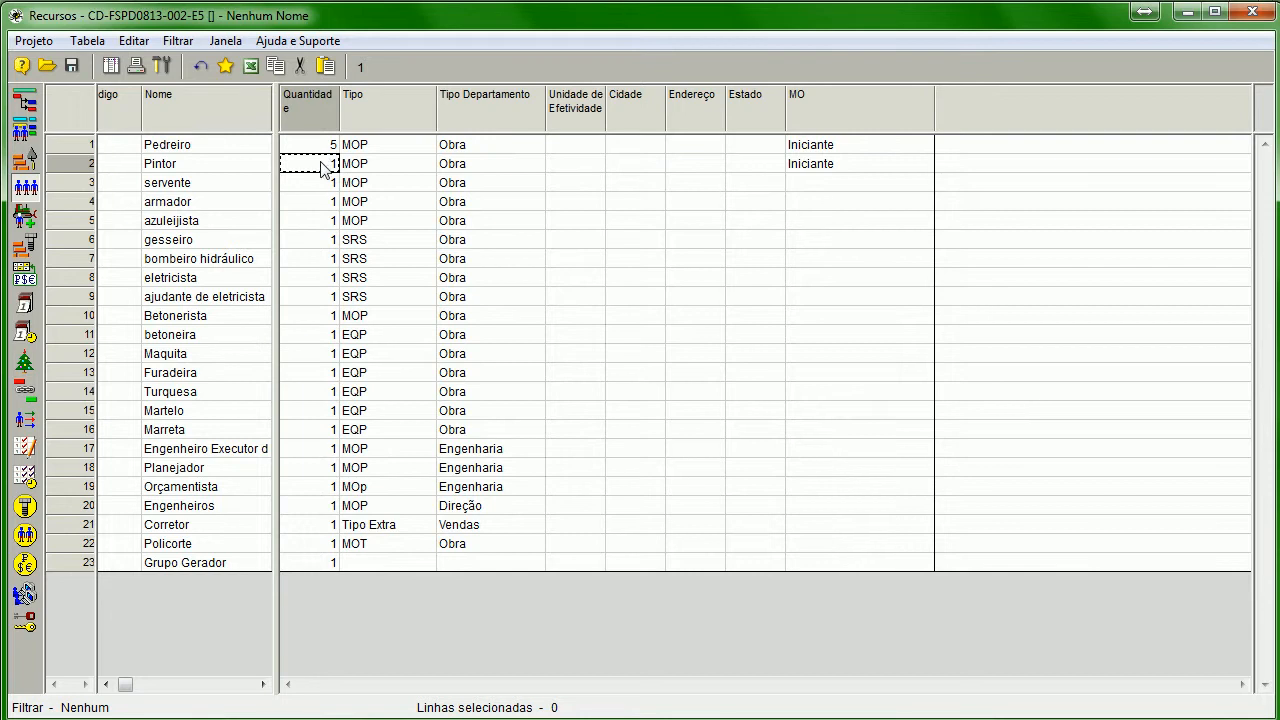
left_click(326, 186)
type("5")
key("Return")
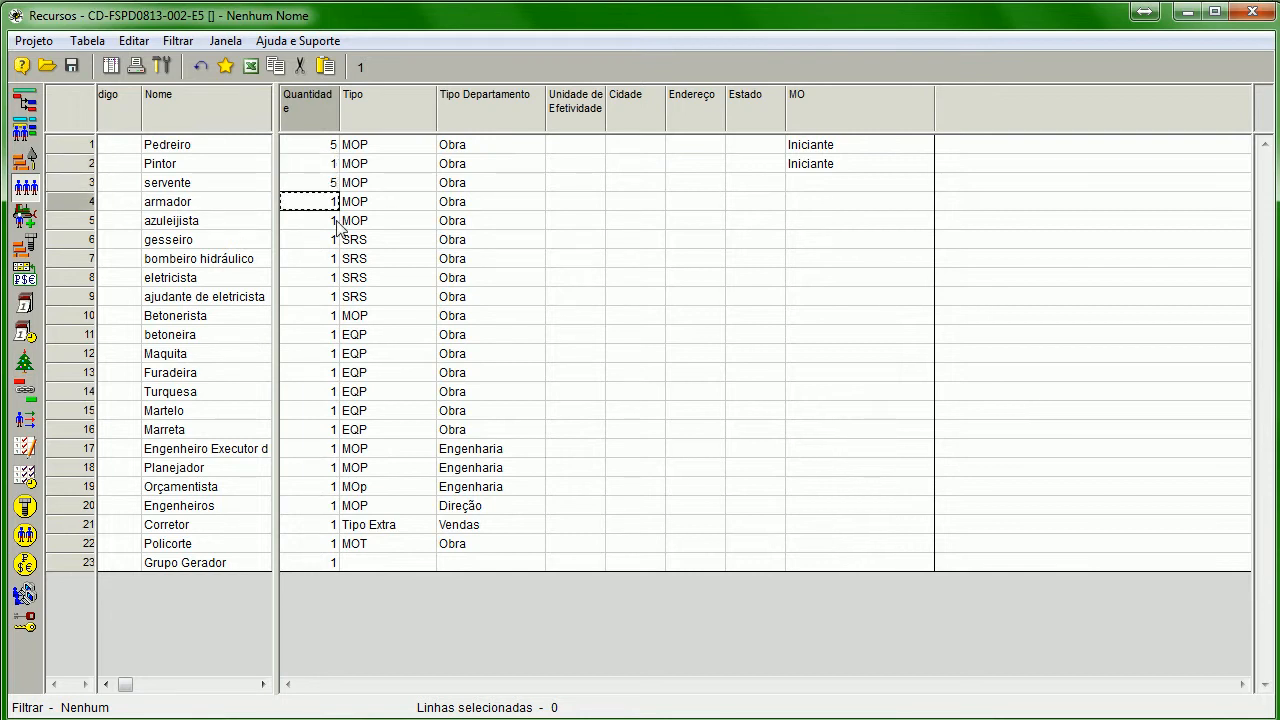
- Calculate the resource-constrained schedule with Otimização Plus from the activity Gantt and run the cost and materials calculation
left_click(24, 104)
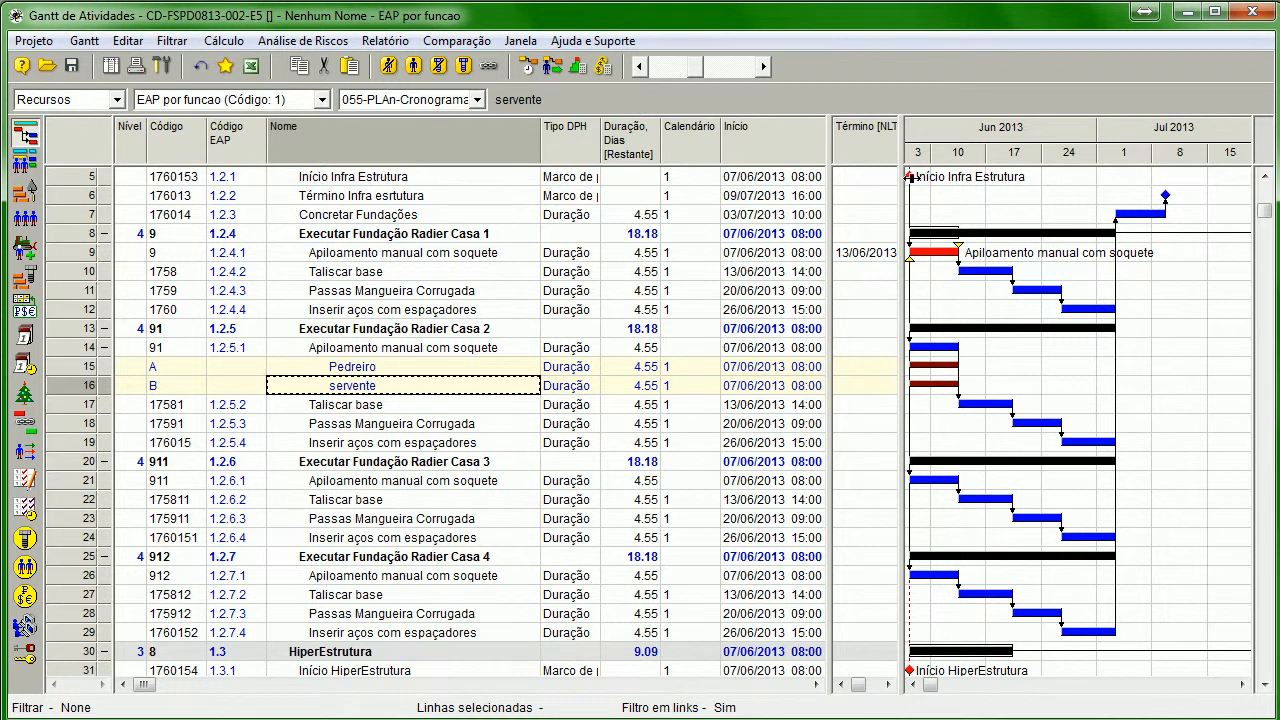
left_click(555, 76)
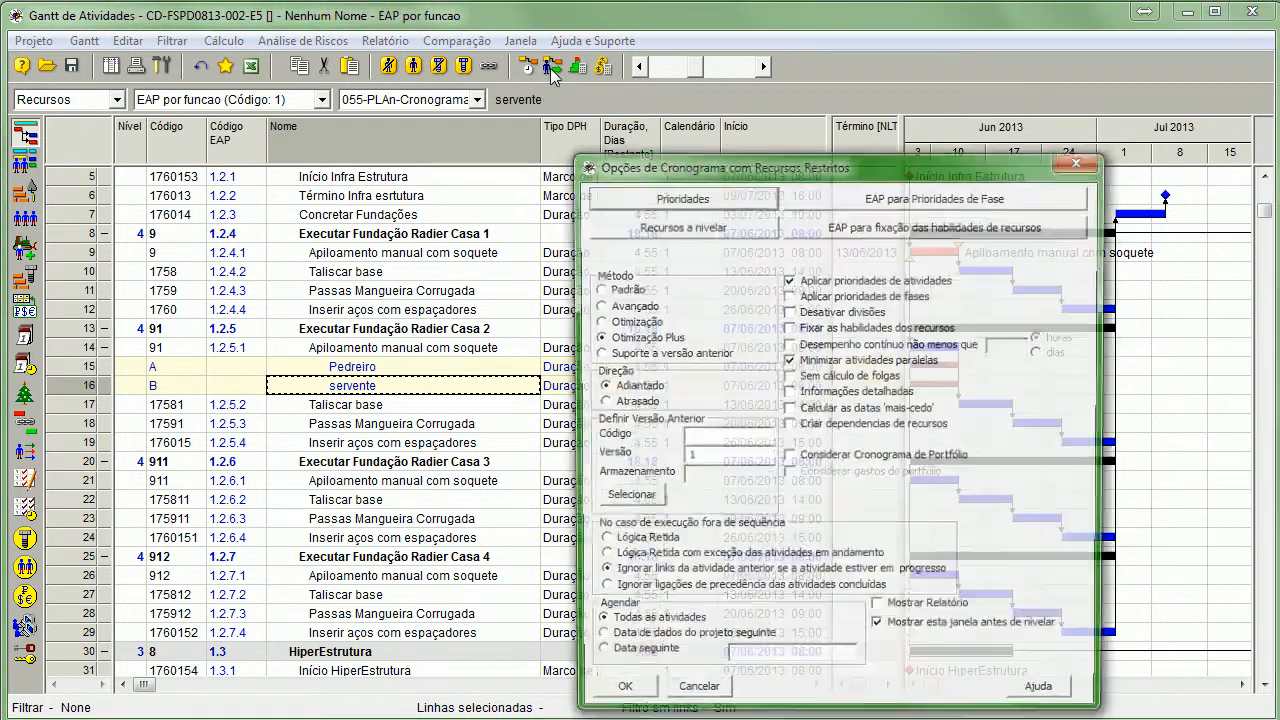
left_click(634, 700)
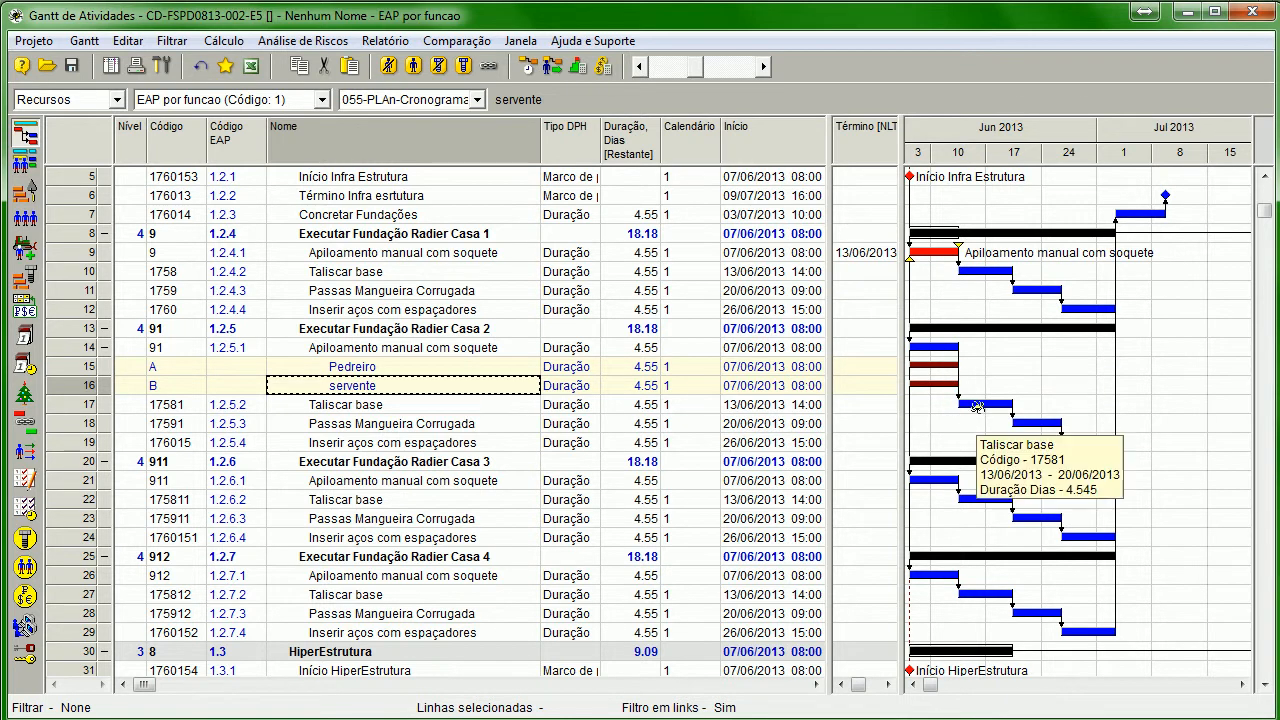
left_click(604, 68)
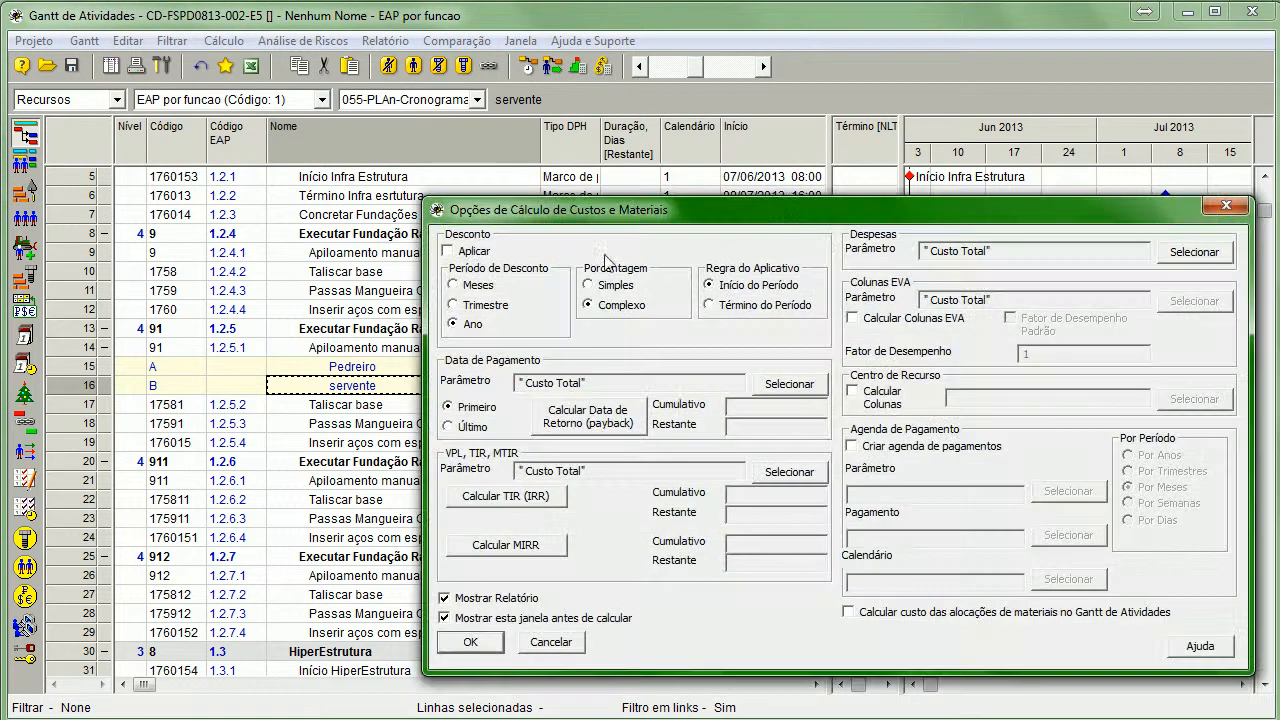
left_click(490, 646)
left_click(361, 687)
- Add the Quantidade [Programada] column to the Recursos table and place it between Quantidade and Tipo
left_click(31, 228)
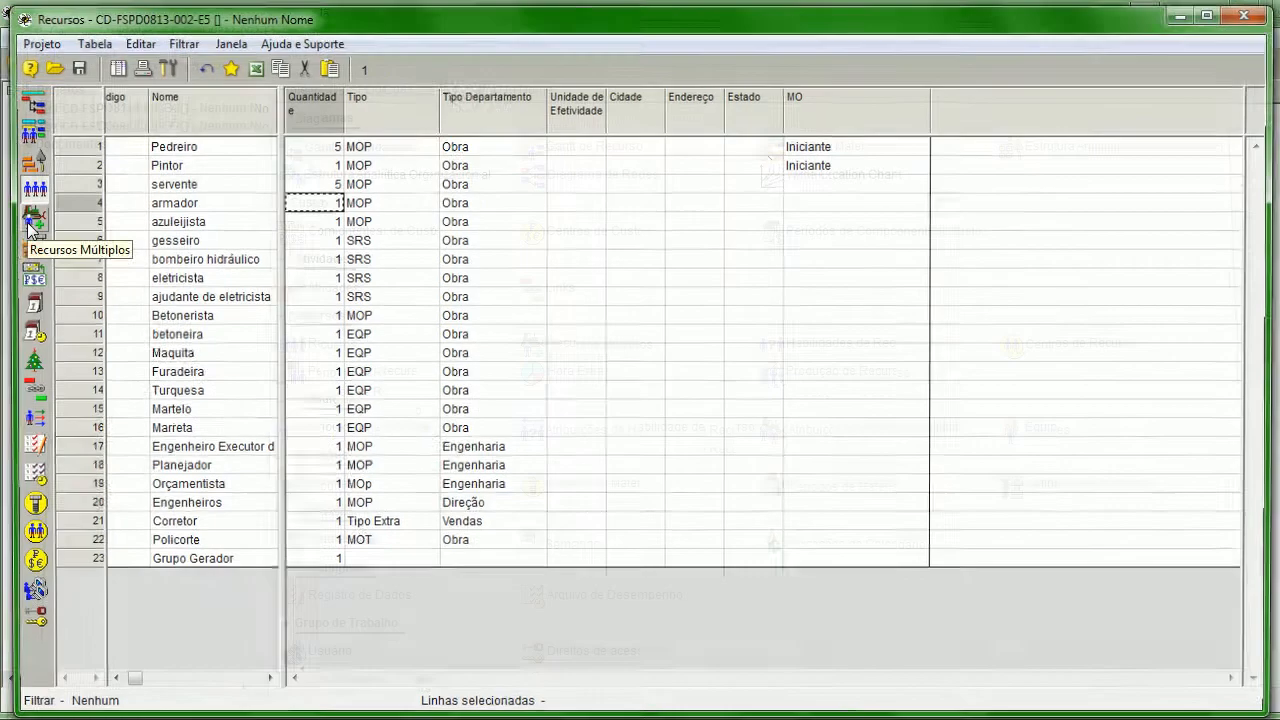
right_click(978, 114)
left_click(1018, 126)
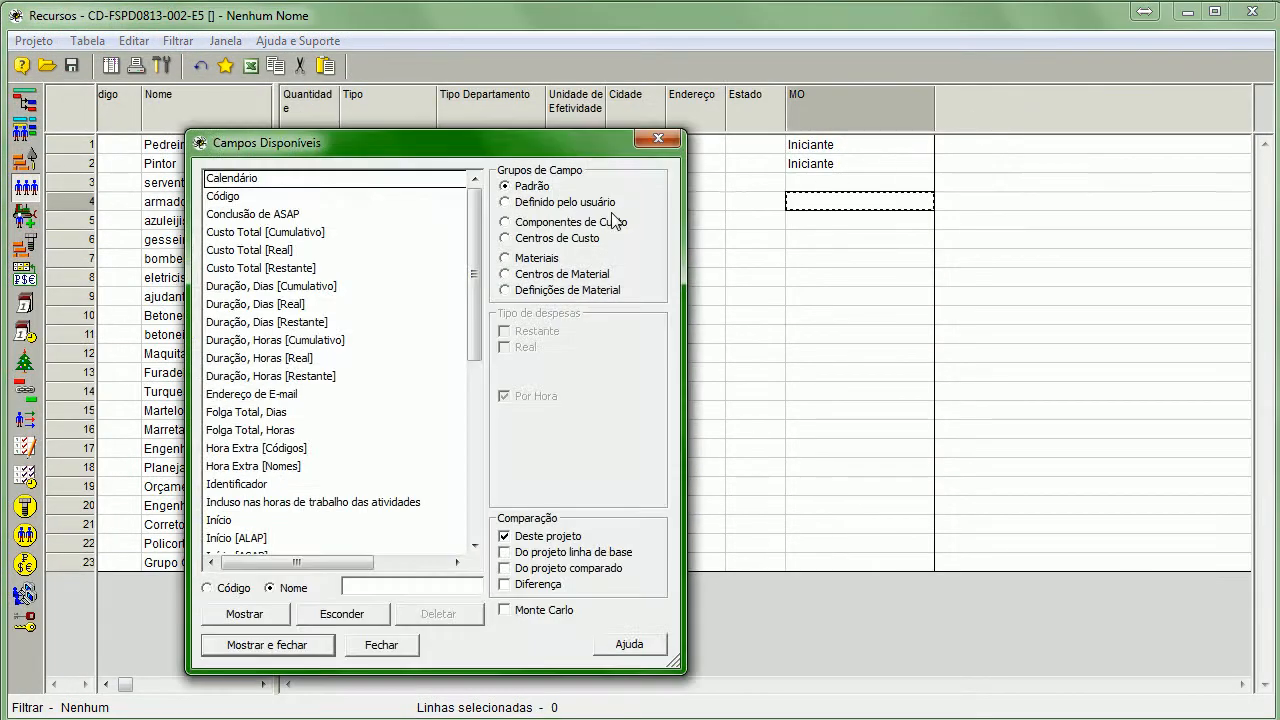
left_click_drag(437, 168, 525, 131)
left_click_drag(562, 276, 568, 497)
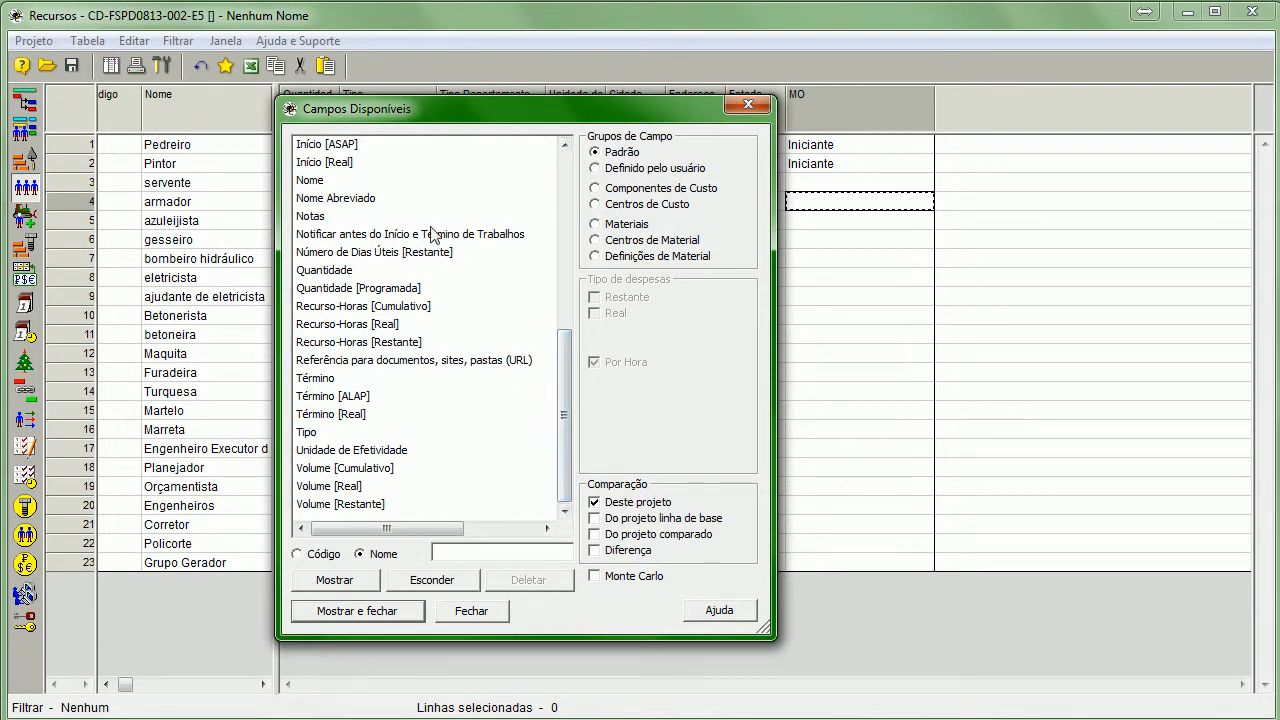
left_click(394, 291)
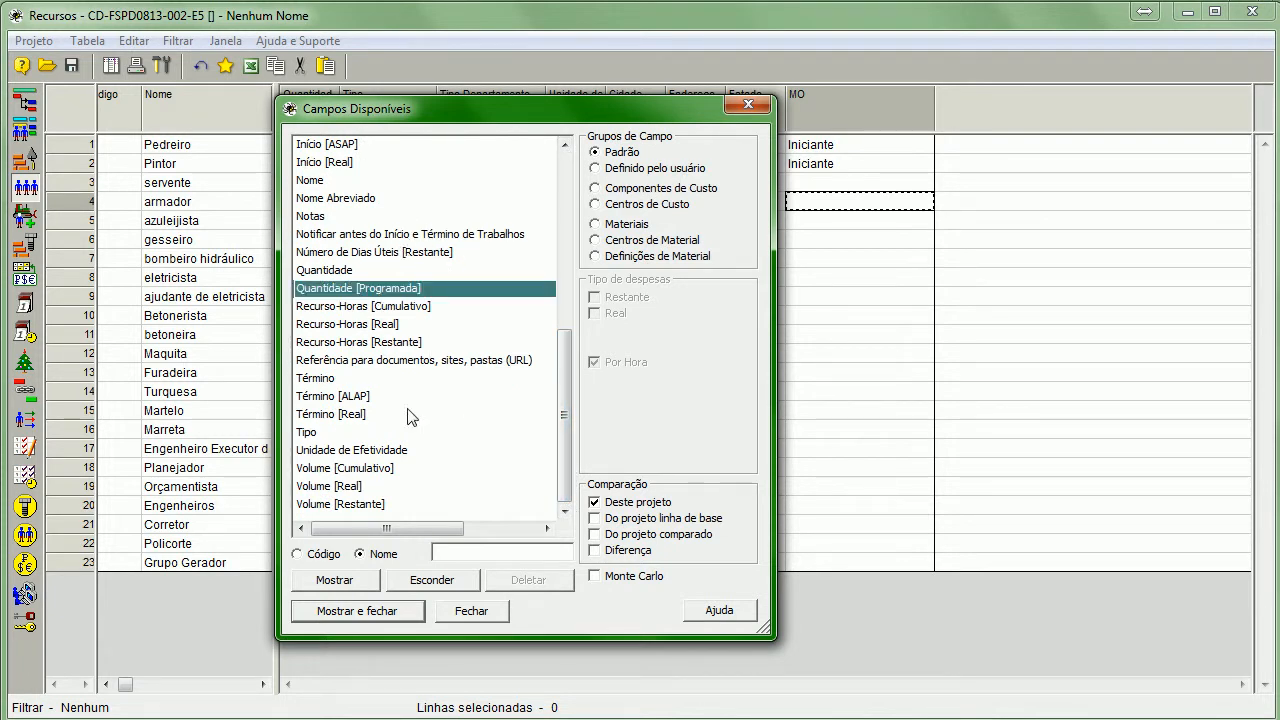
left_click(334, 580)
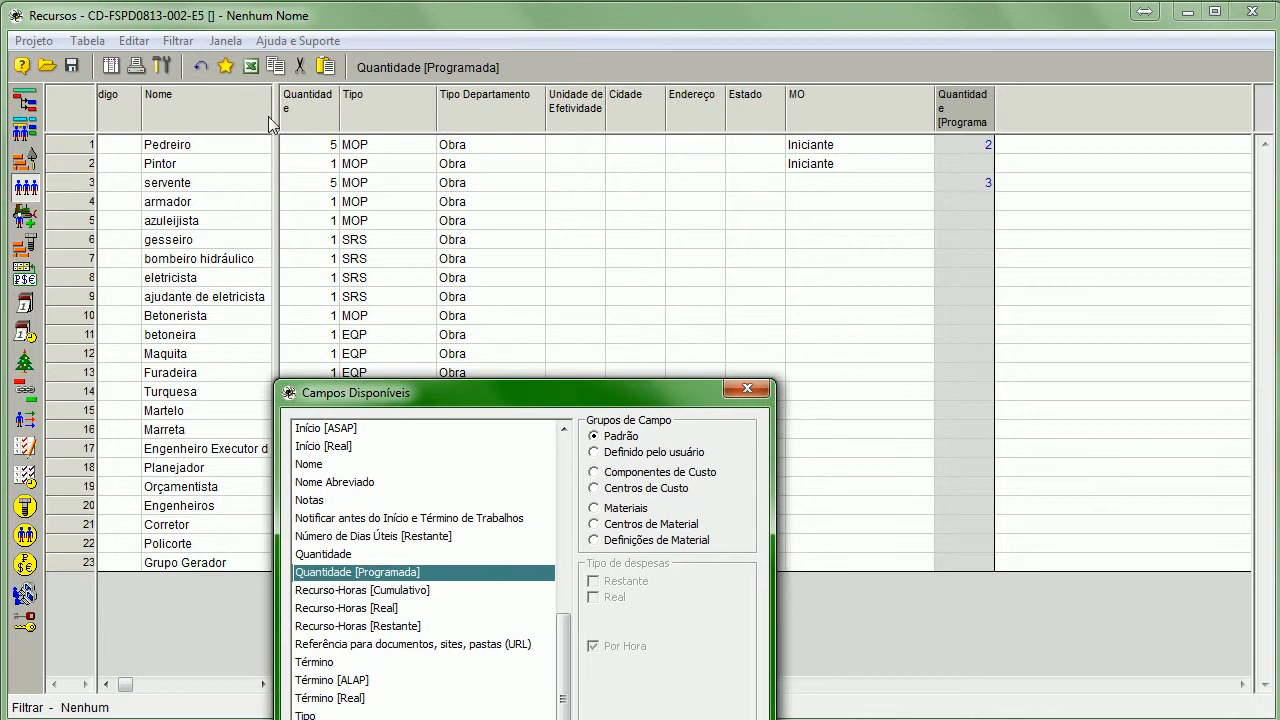
left_click(750, 390)
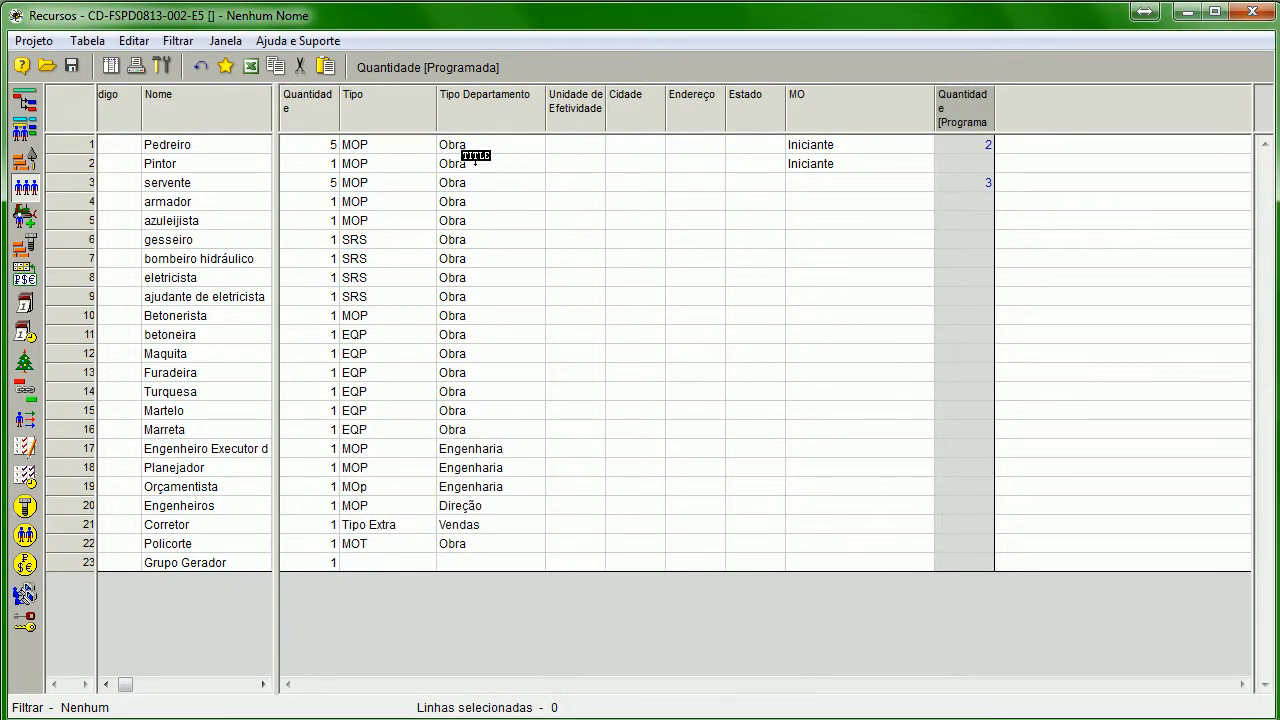
left_click_drag(516, 163, 400, 121)
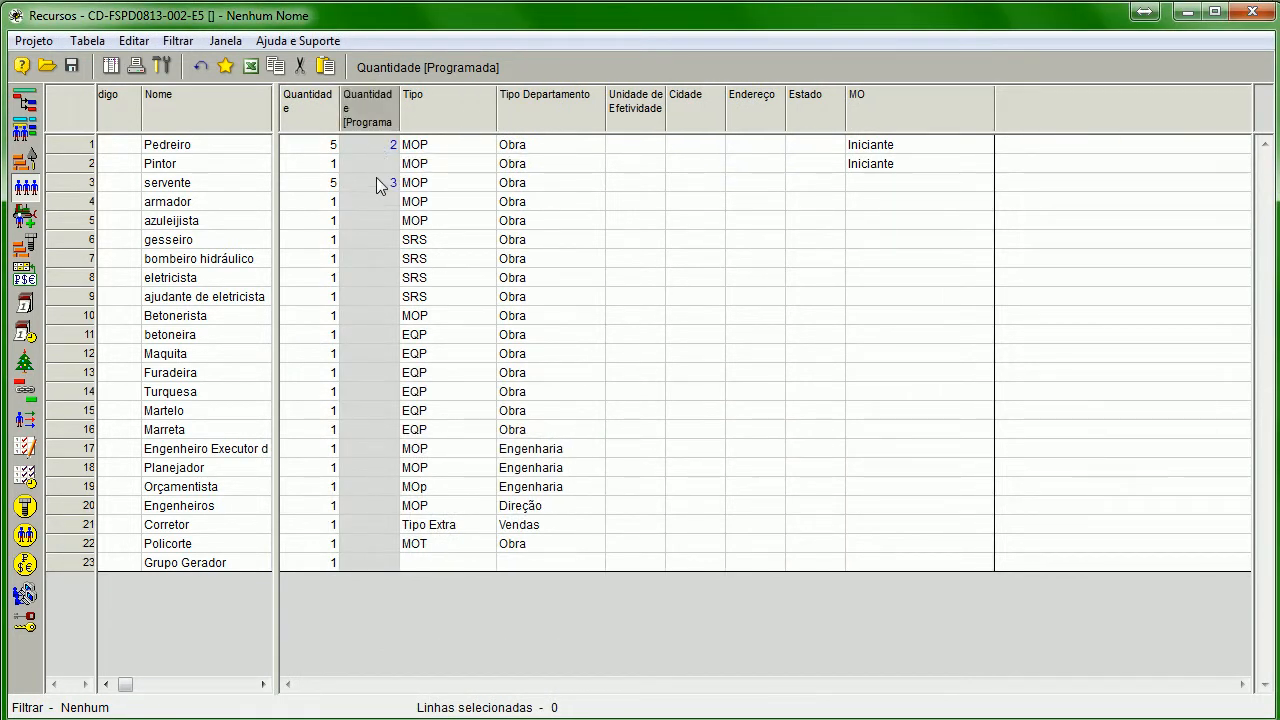
- Assign the resource Pedreiro with quantity 3 to Apiloamento manual com soquete of Casa 3 (code 911) and save the activity
left_click(28, 110)
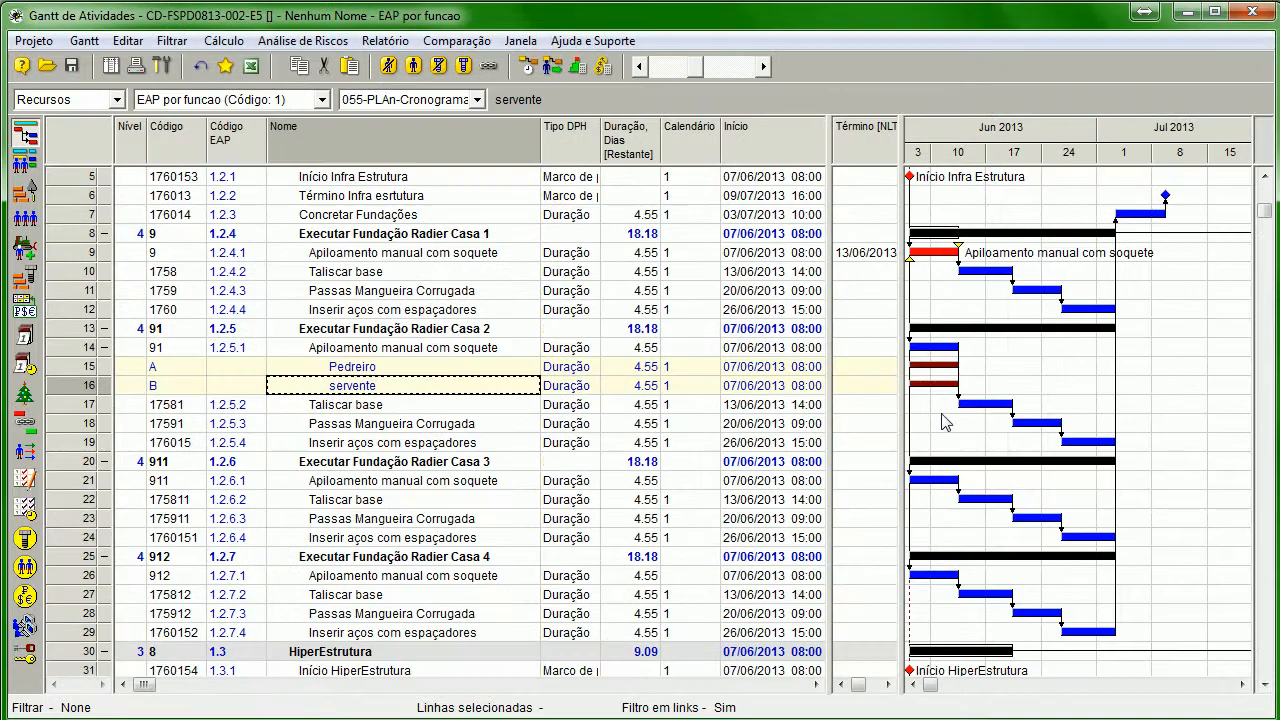
double_click(82, 482)
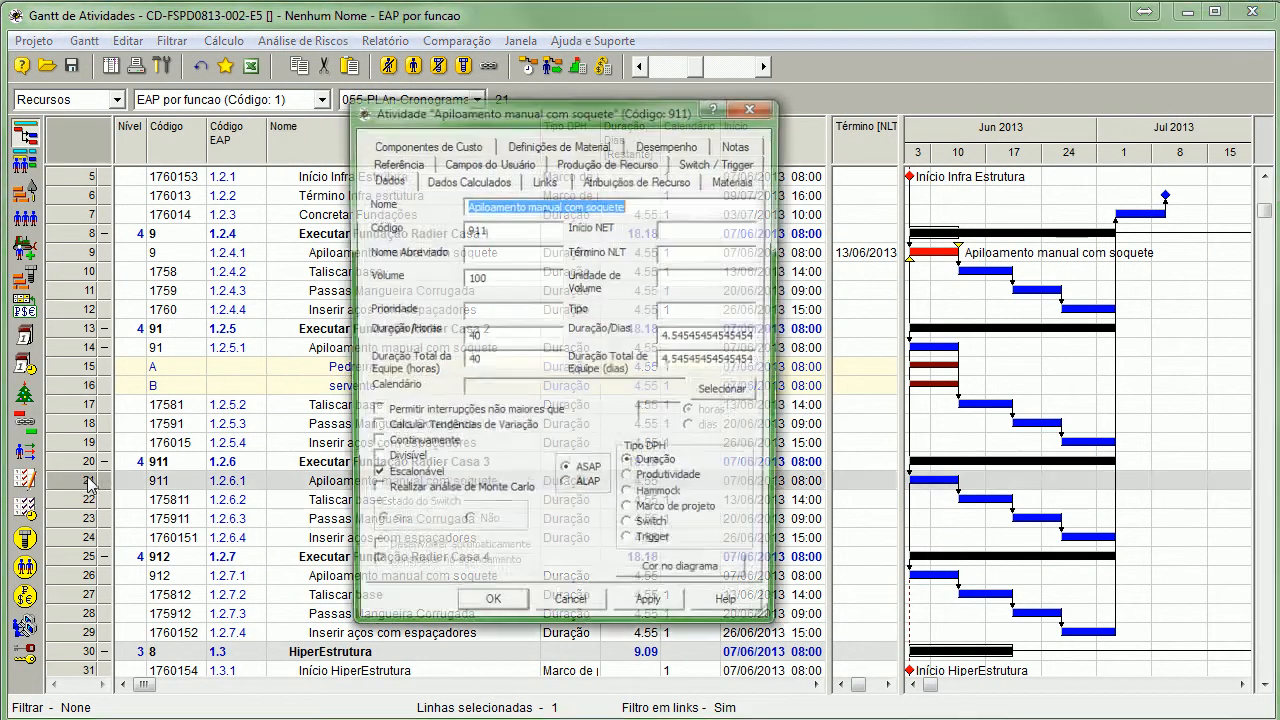
left_click(624, 182)
left_click(713, 228)
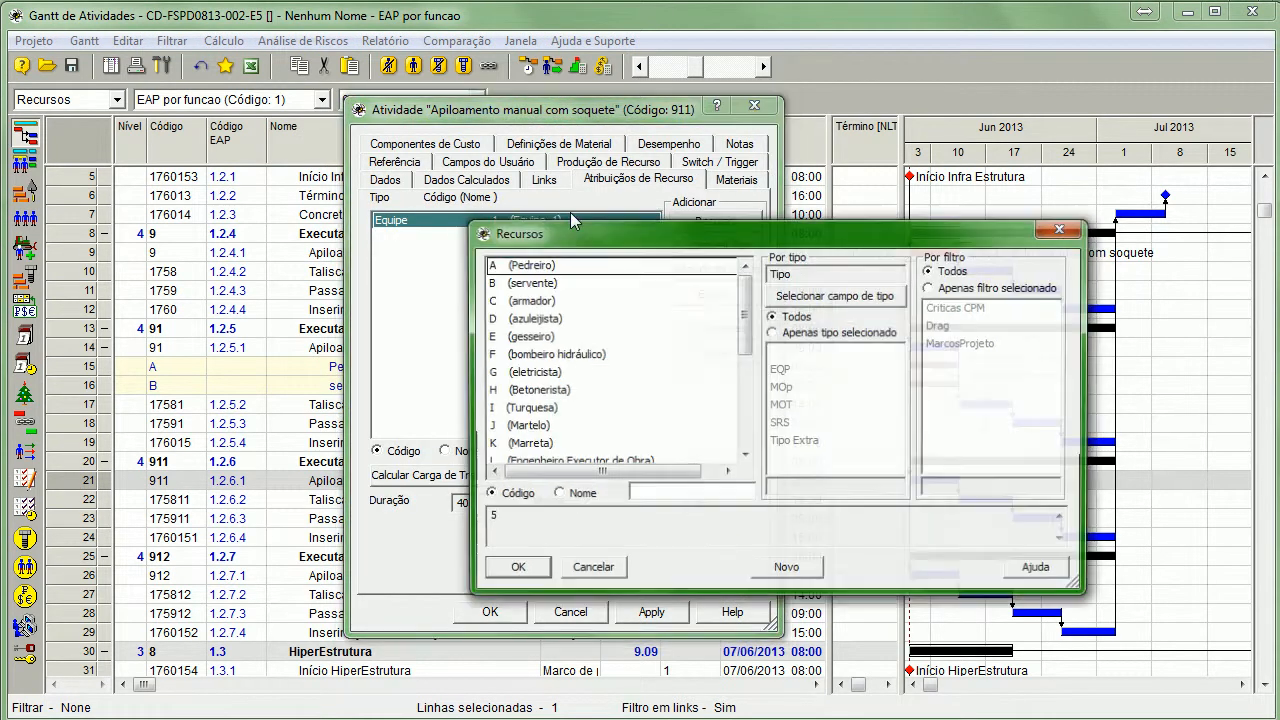
left_click(531, 268)
left_click(513, 569)
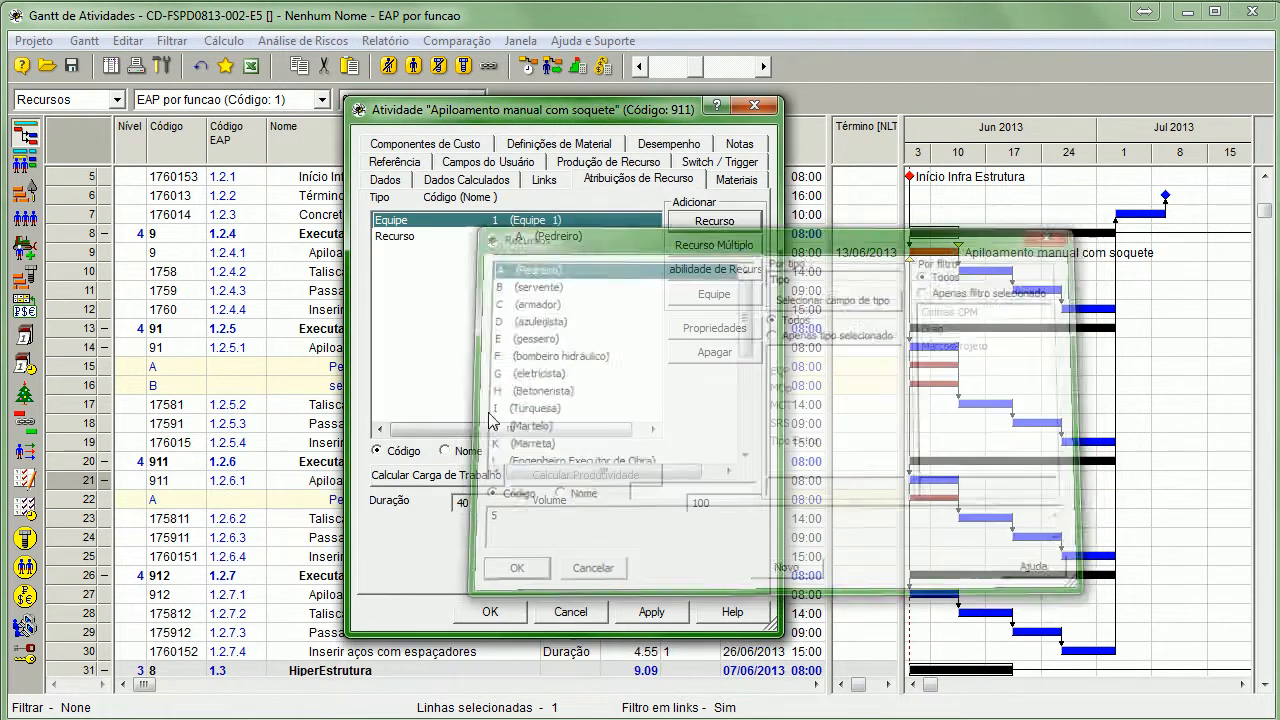
left_click(431, 243)
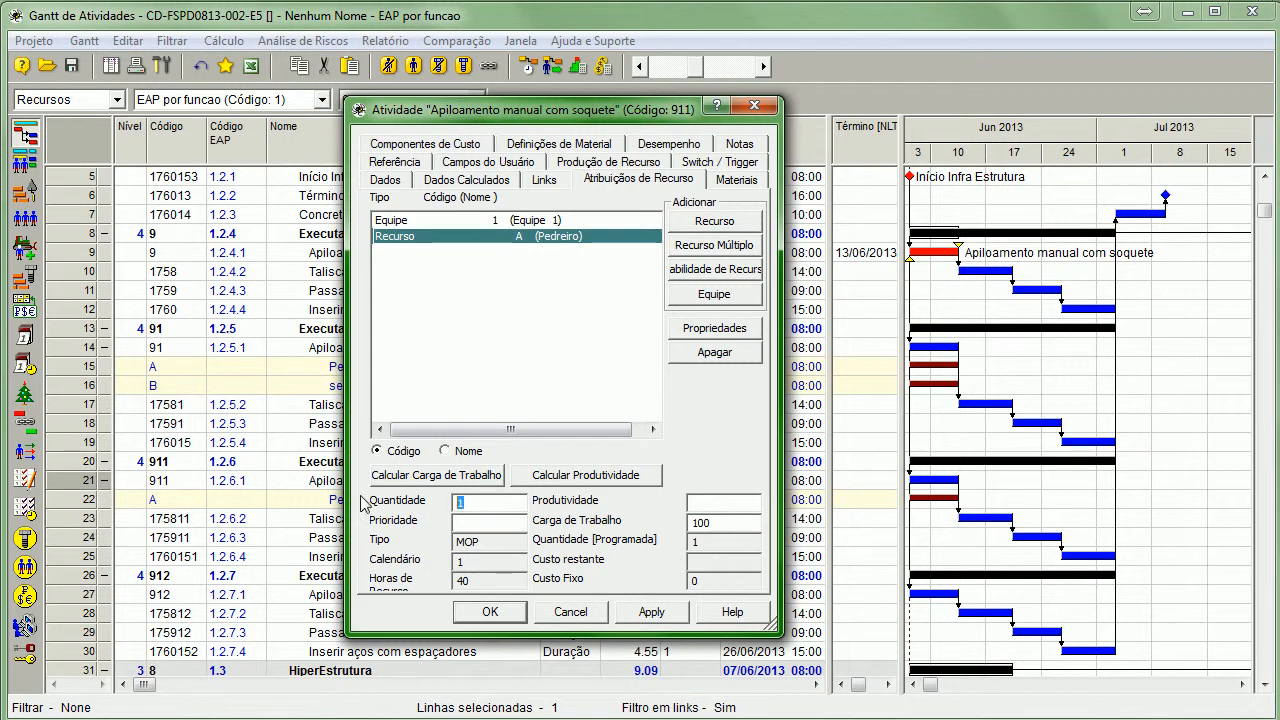
type("3")
left_click(481, 619)
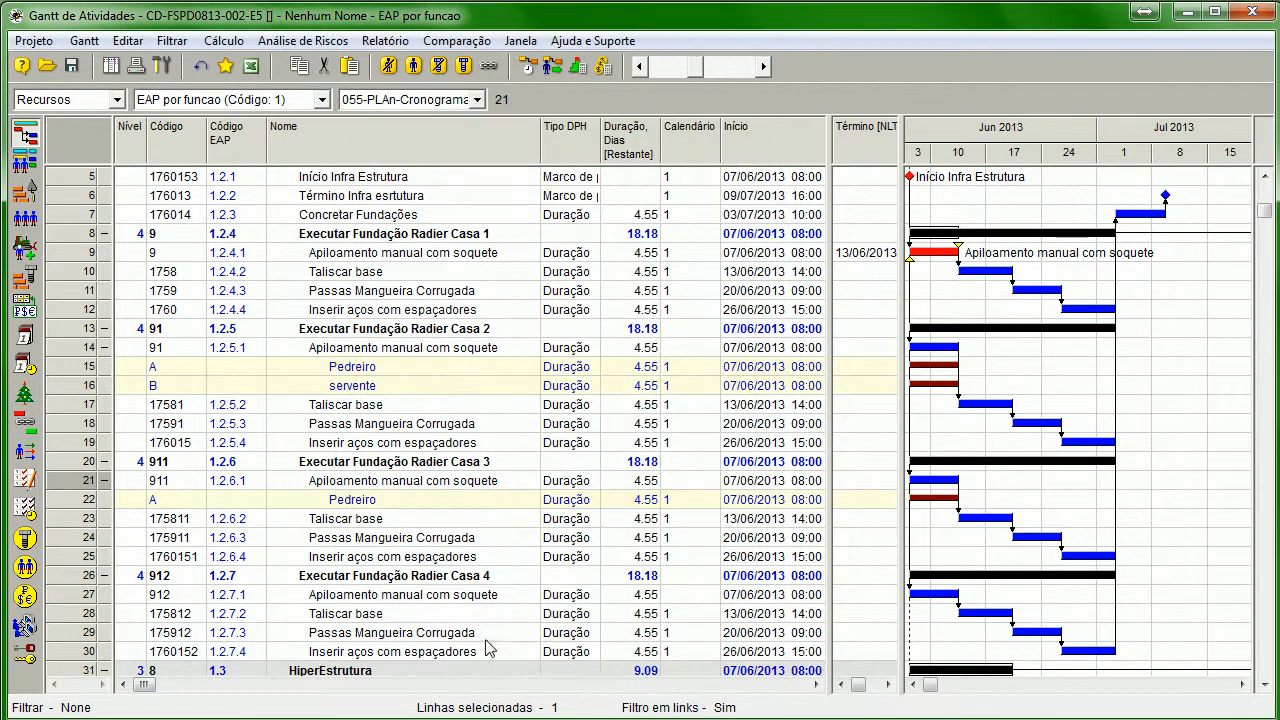
- Recalculate the resource-constrained schedule with Otimização Plus and compare Pedreiro's available and scheduled quantities in the Recursos table
left_click(548, 68)
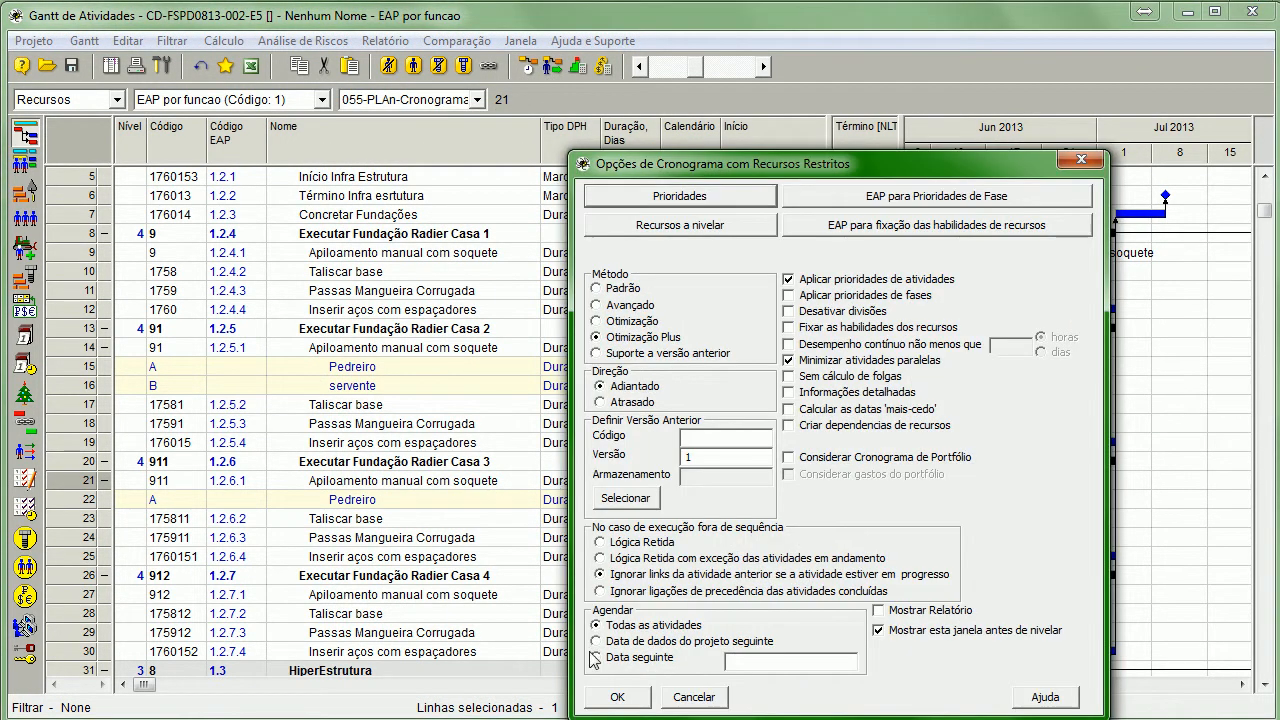
left_click(618, 693)
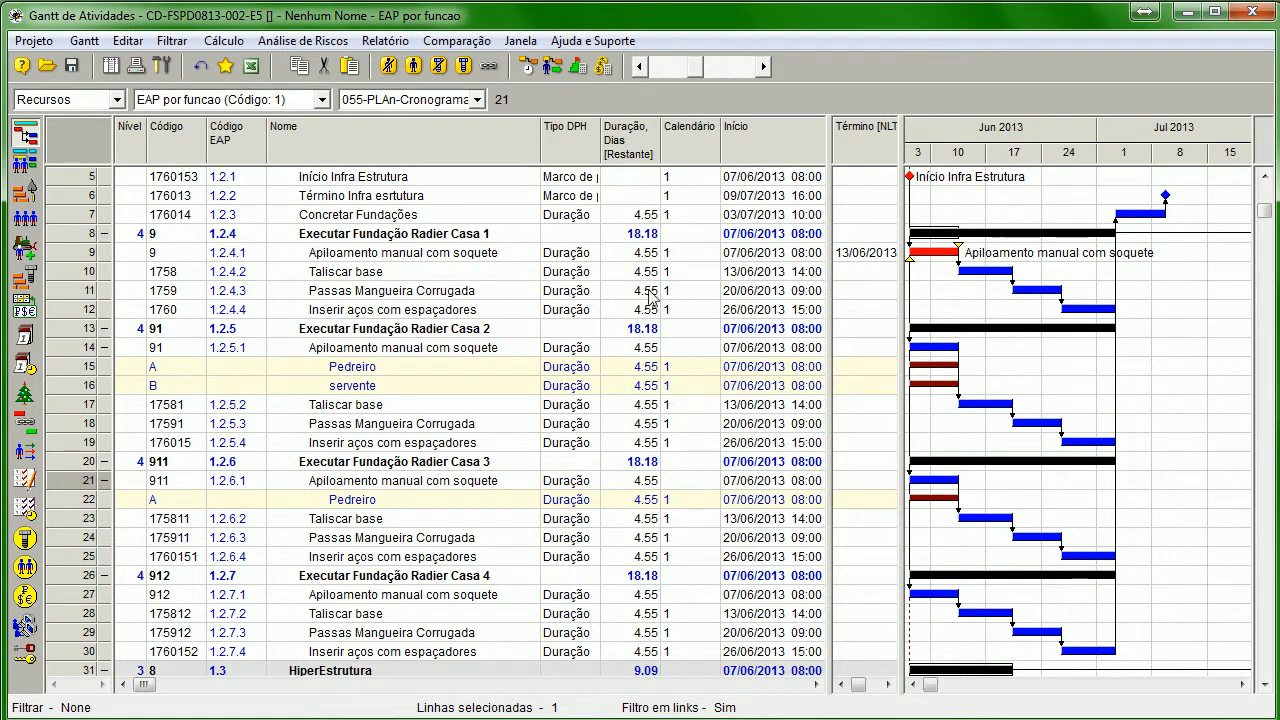
left_click(30, 200)
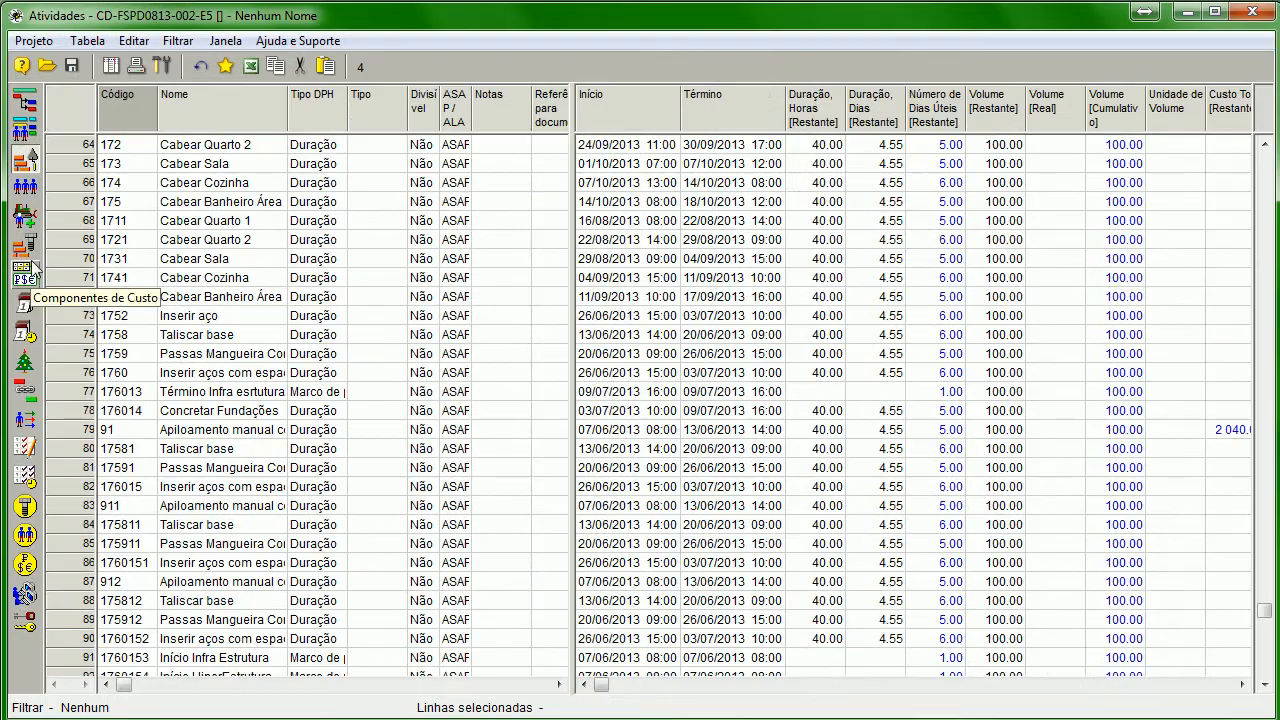
left_click(25, 187)
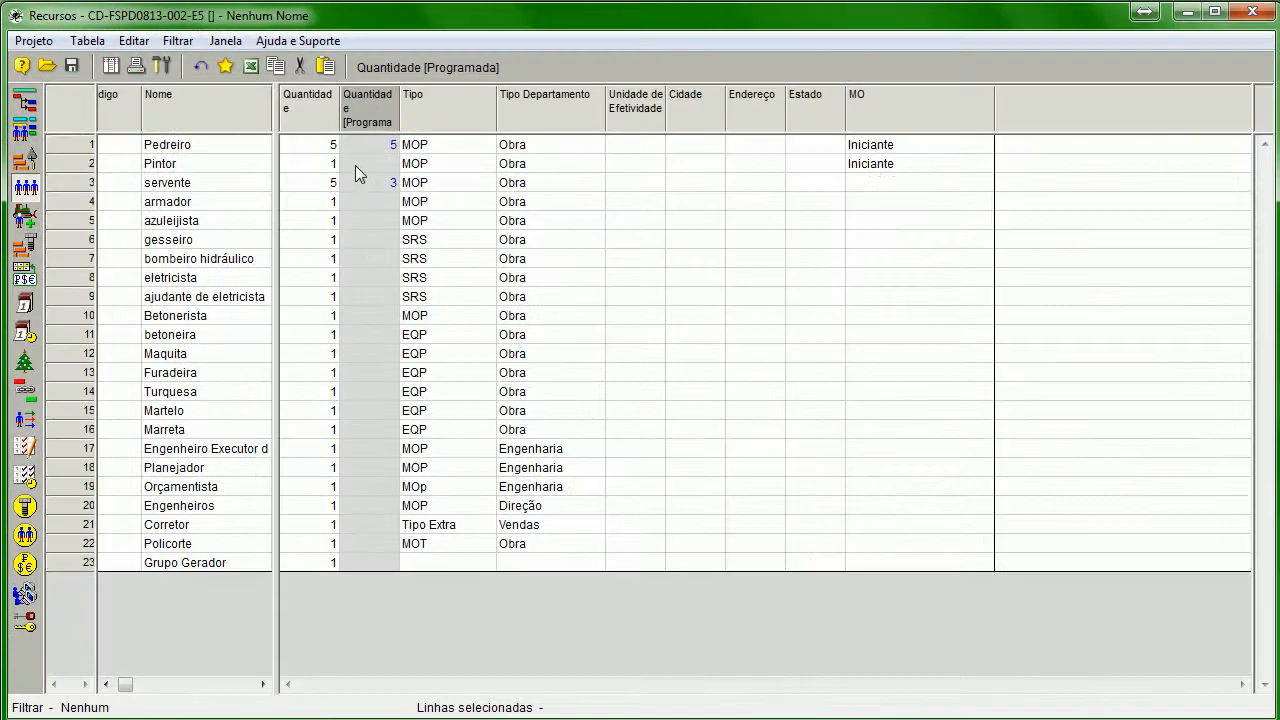
left_click(331, 146)
left_click(379, 146)
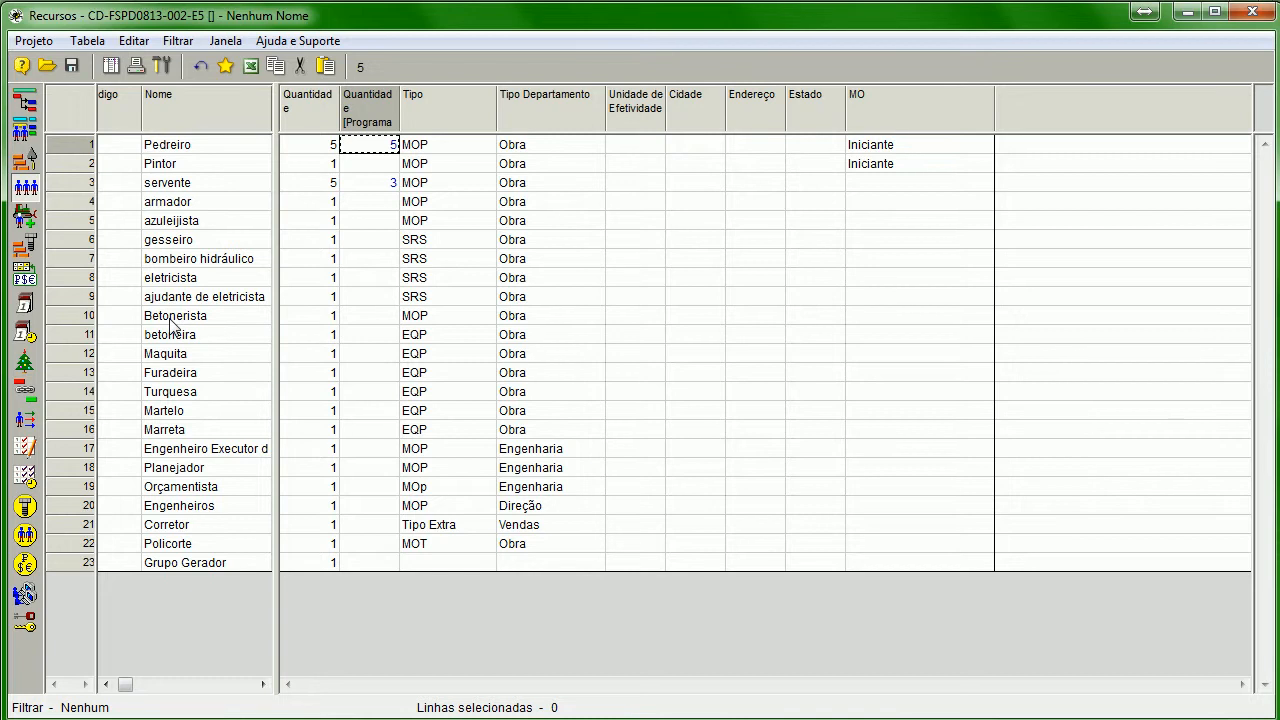
- Set Pedreiro's assigned quantity to 5 in activity 911 of Casa 3 in the activity Gantt and save it
left_click(25, 104)
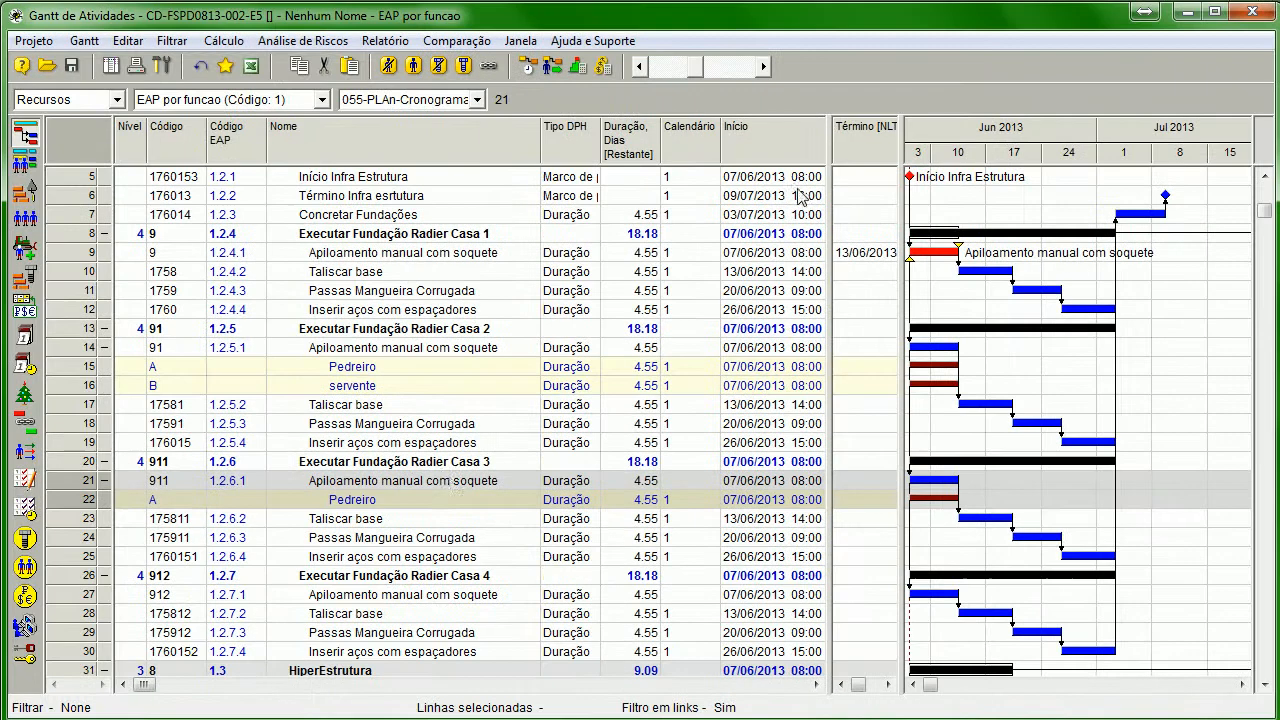
double_click(84, 486)
left_click(585, 185)
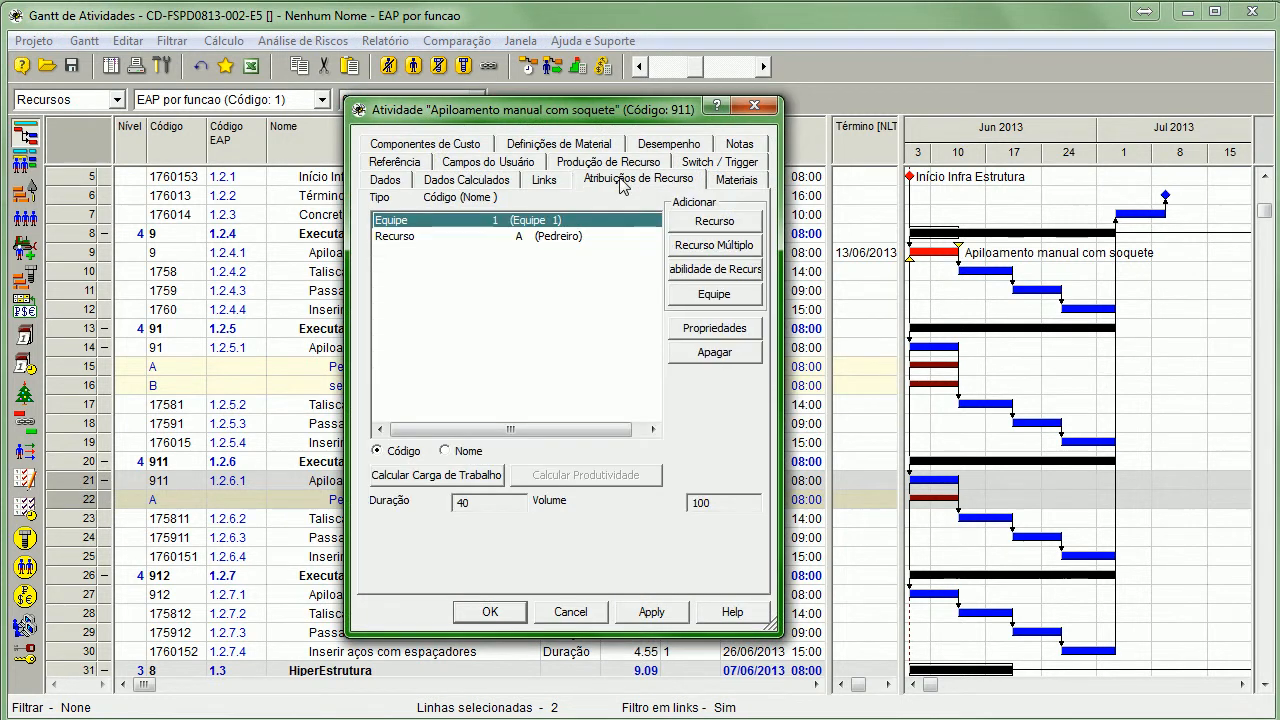
left_click(526, 237)
double_click(471, 503)
type("5")
left_click(510, 612)
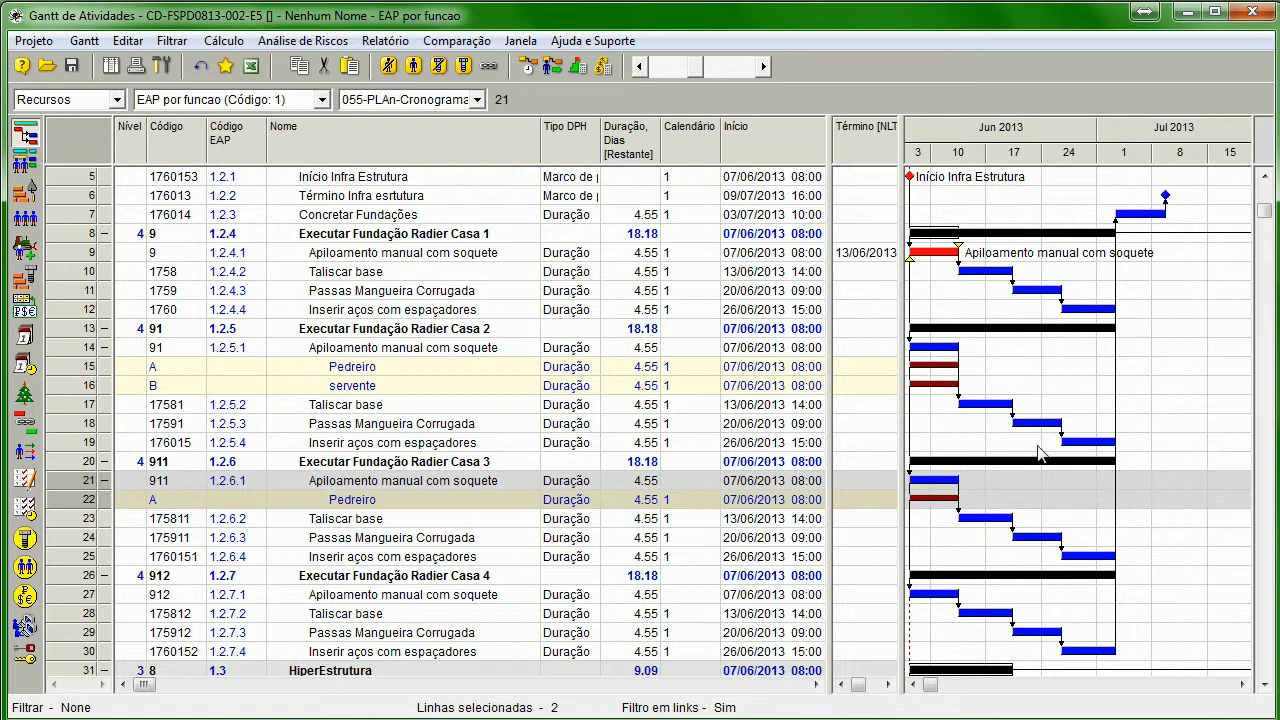
- Level the resources again with Otimização Plus and check the rescheduled activities from the start of the Gantt
left_click(552, 66)
left_click(617, 697)
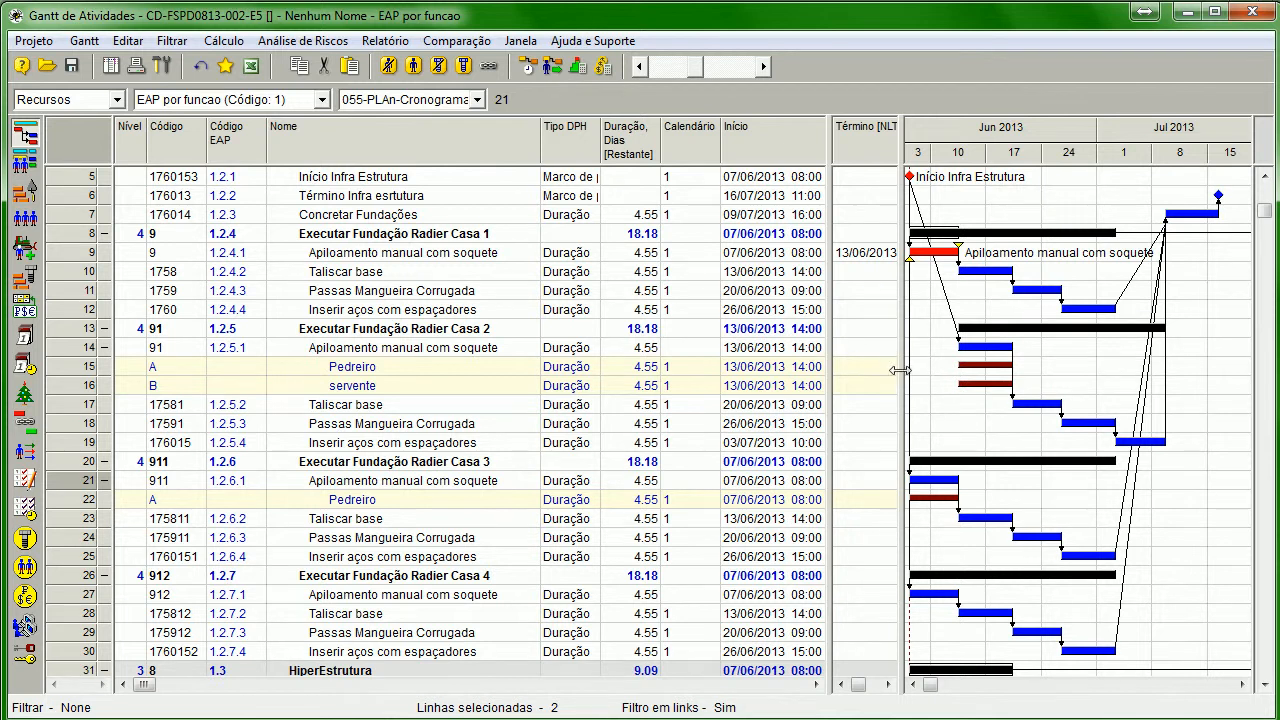
scroll(896, 366, "up", 2)
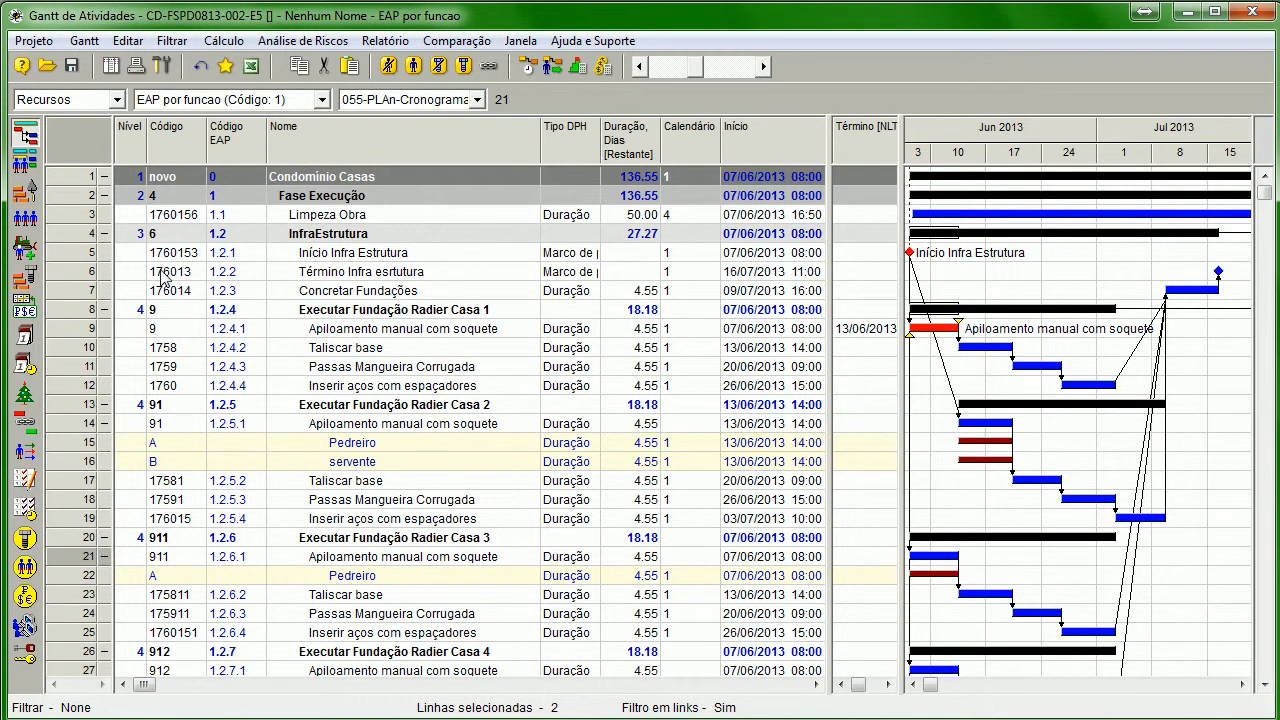
- Insert a new activity directly below Limpeza Obra in Fase Execução and name it Comprar Combustível
left_click(305, 214)
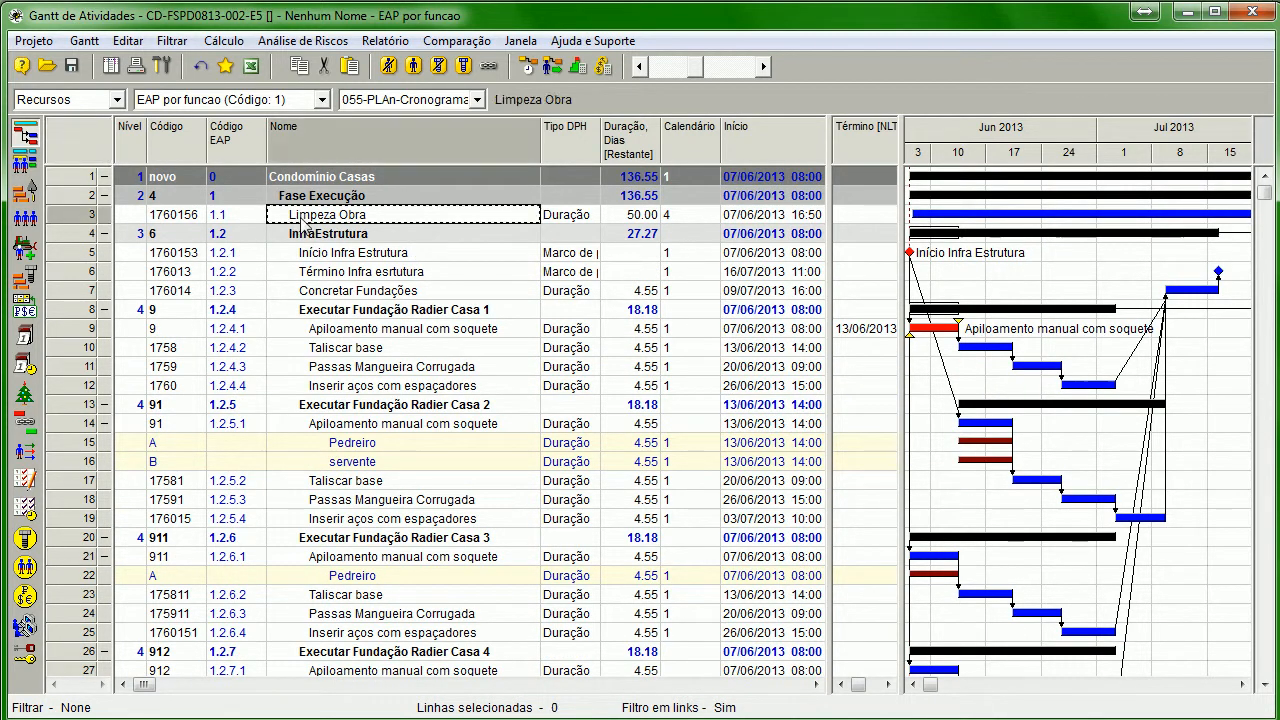
key("Insert")
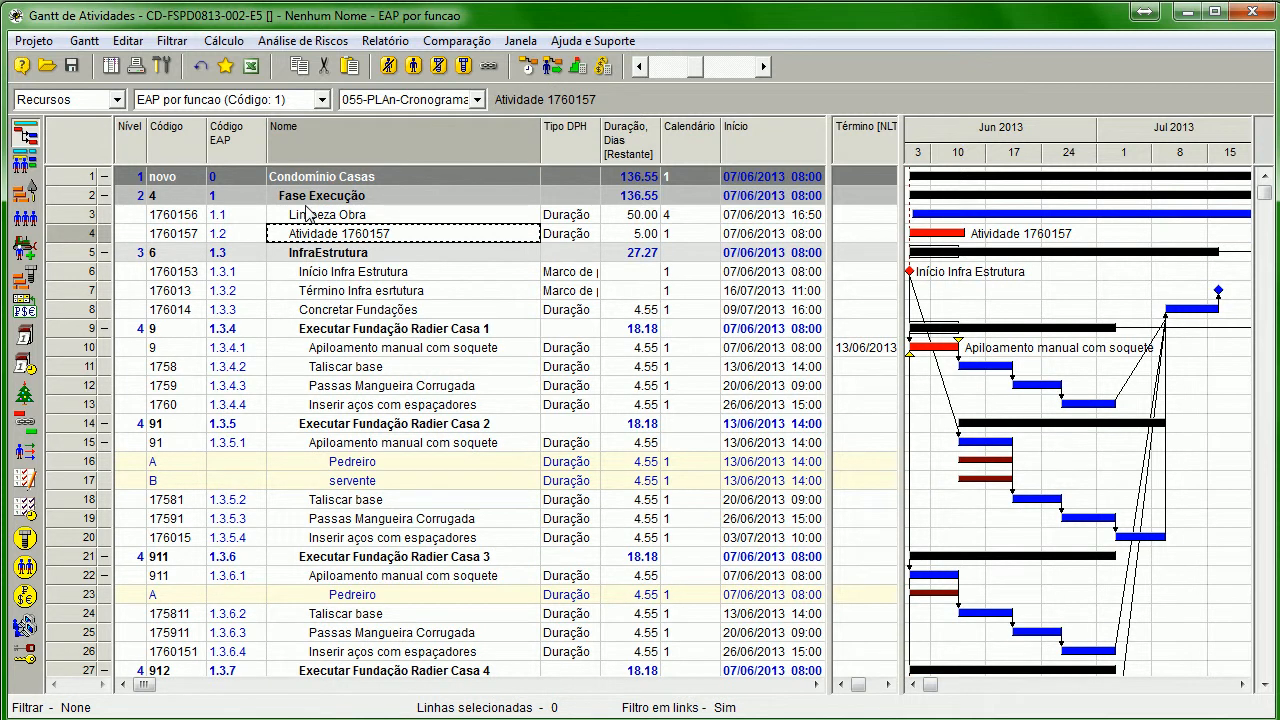
left_click(306, 208)
left_click(391, 236)
type("Comprar")
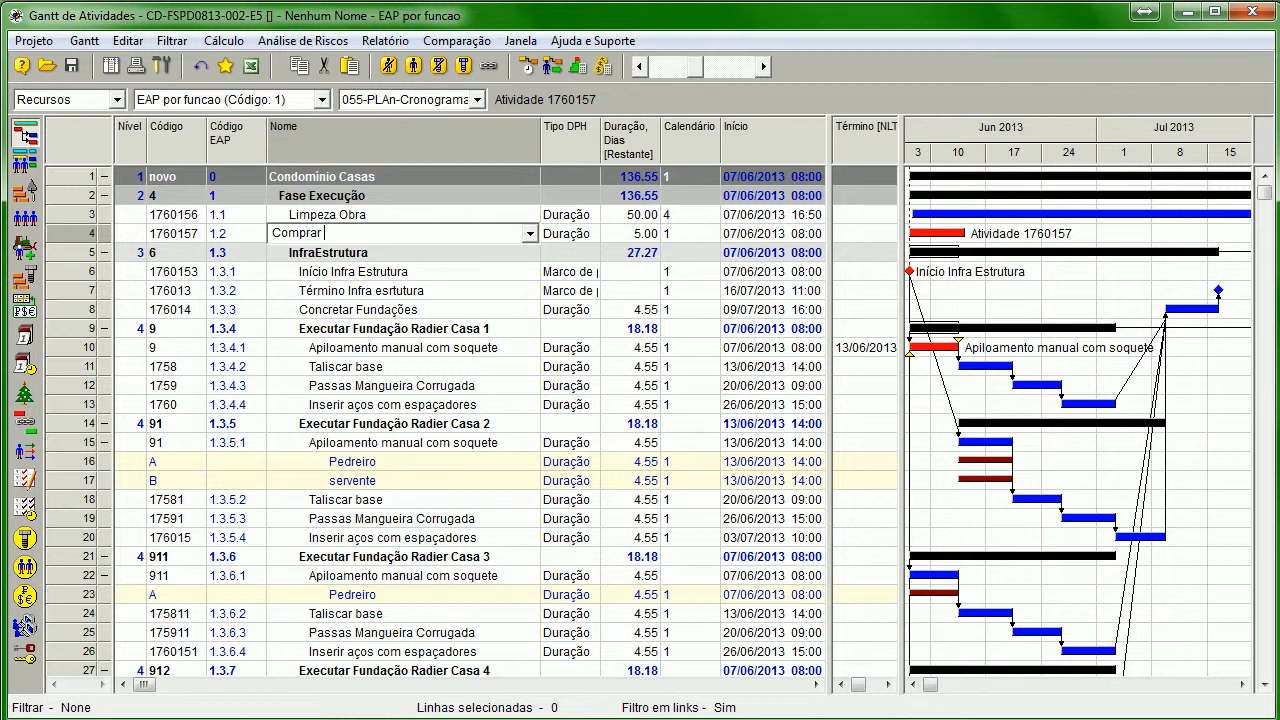
type("Grupo Gerador")
key("Return")
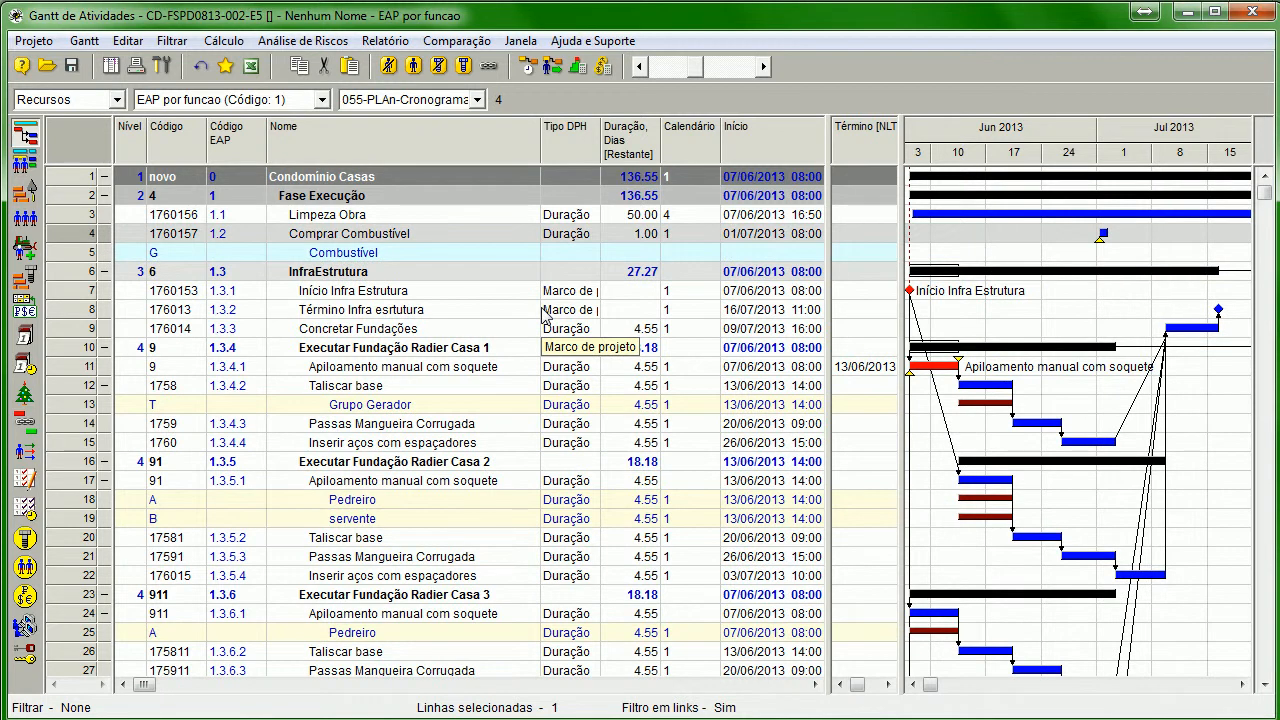
- Examine the fixed quantity of the material Combustível assigned to the activity Comprar Combustível, leaving the activity's data as they are
left_click(341, 238)
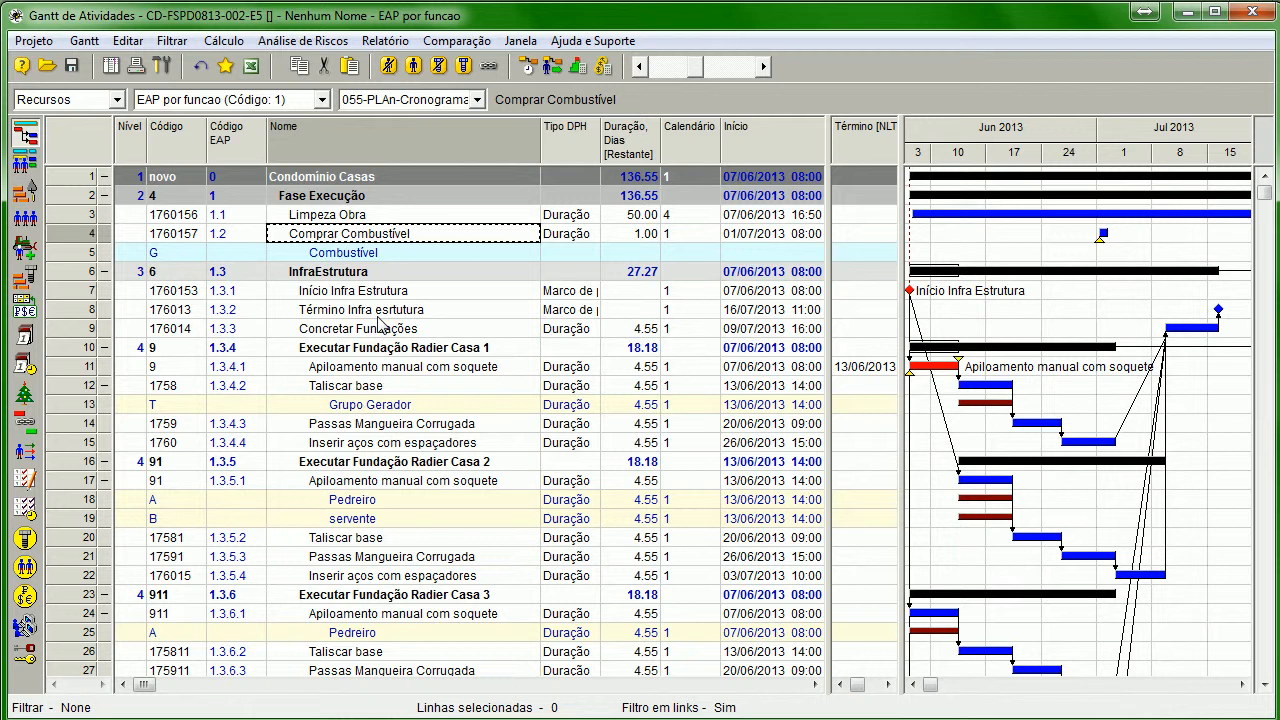
double_click(90, 237)
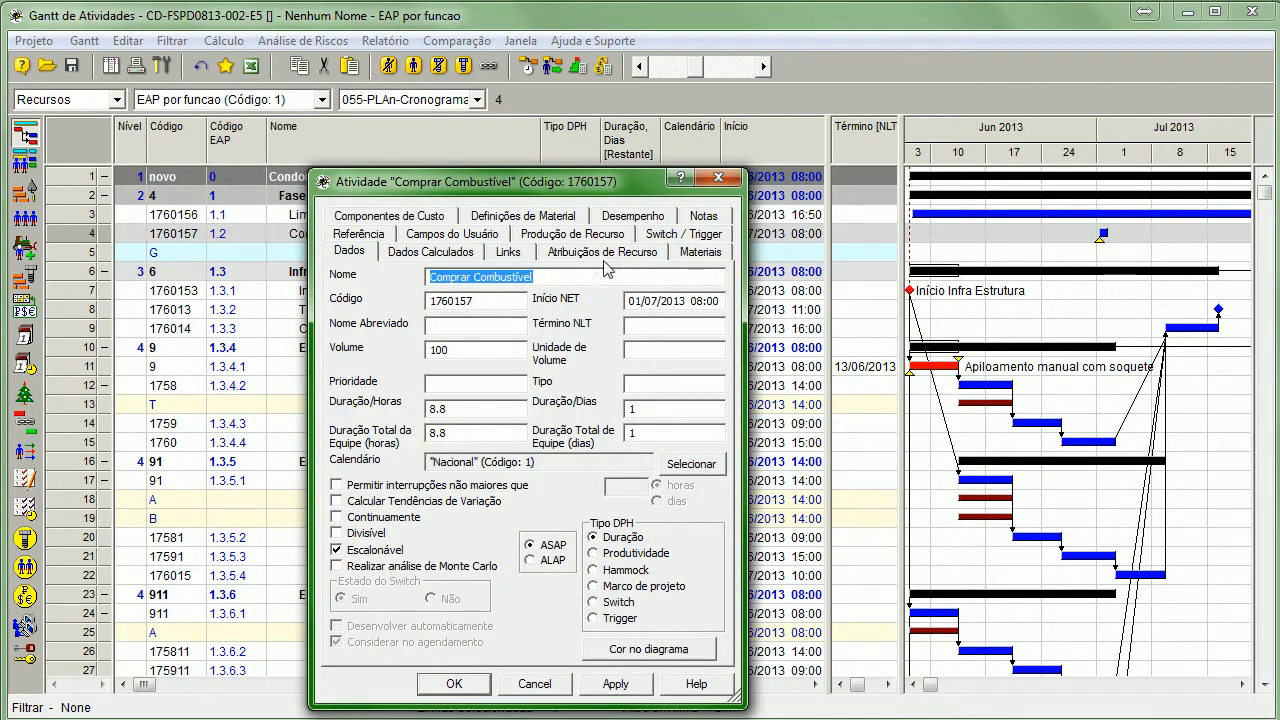
left_click_drag(577, 185, 543, 146)
left_click(596, 336)
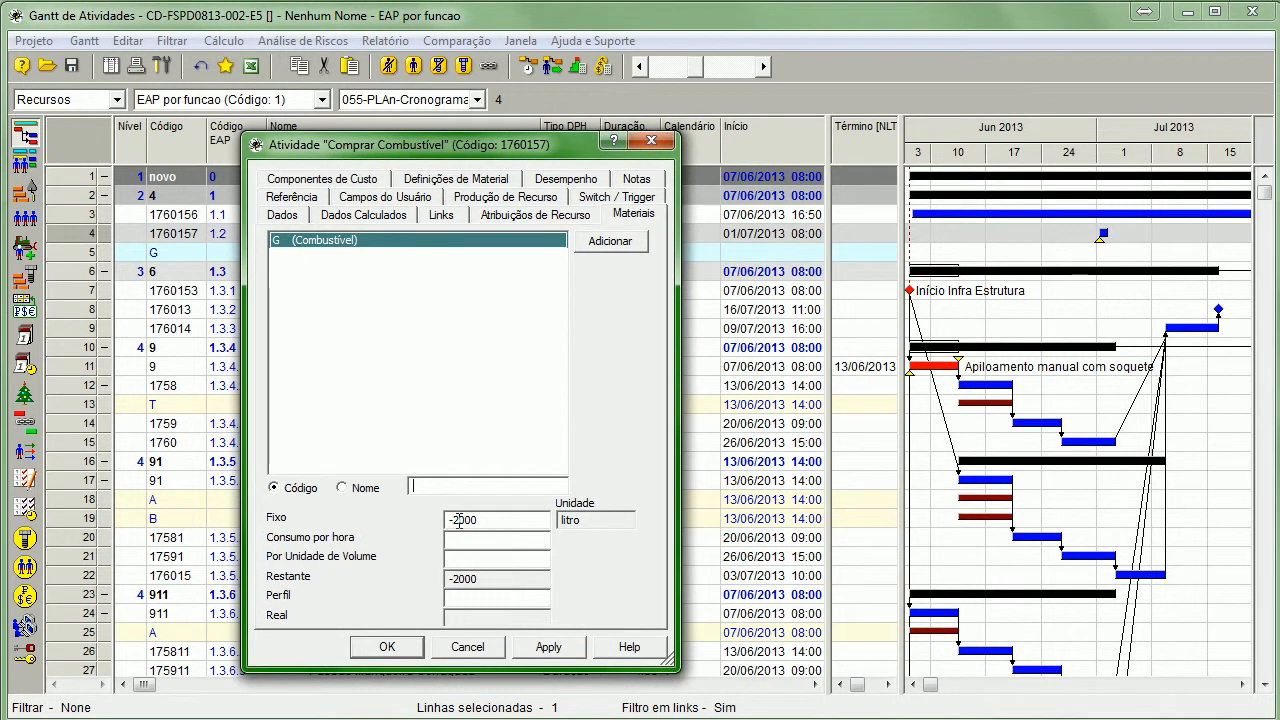
left_click(651, 140)
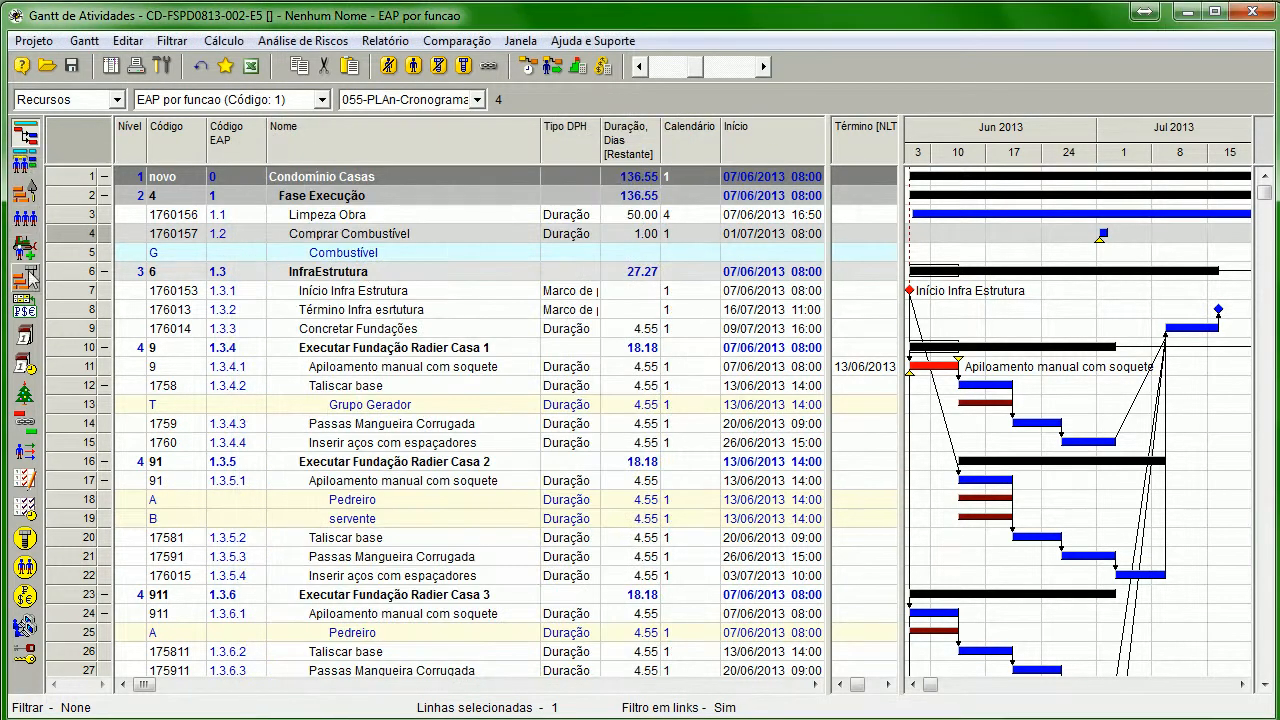
- Widen the Fornecimento [Cumulativo] column in the Materiais table and compare Combustível's cumulative supply and consumption
left_click(26, 282)
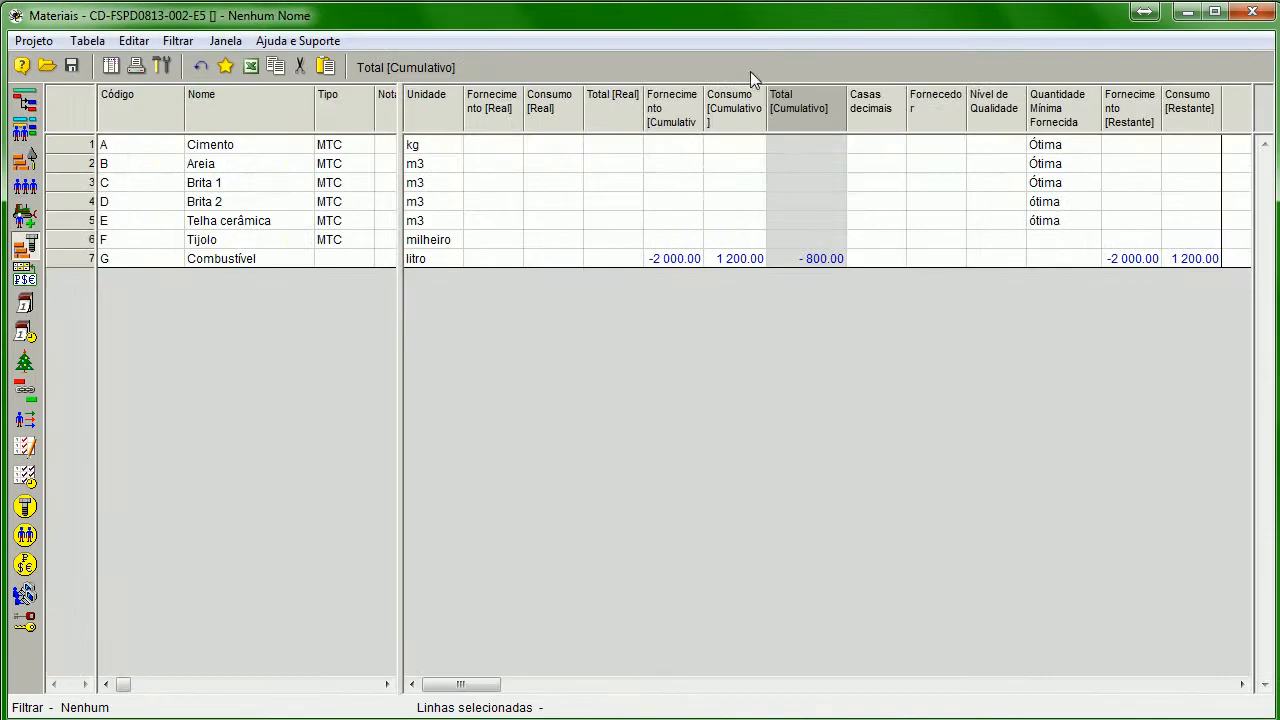
left_click_drag(725, 119, 739, 119)
left_click(685, 111)
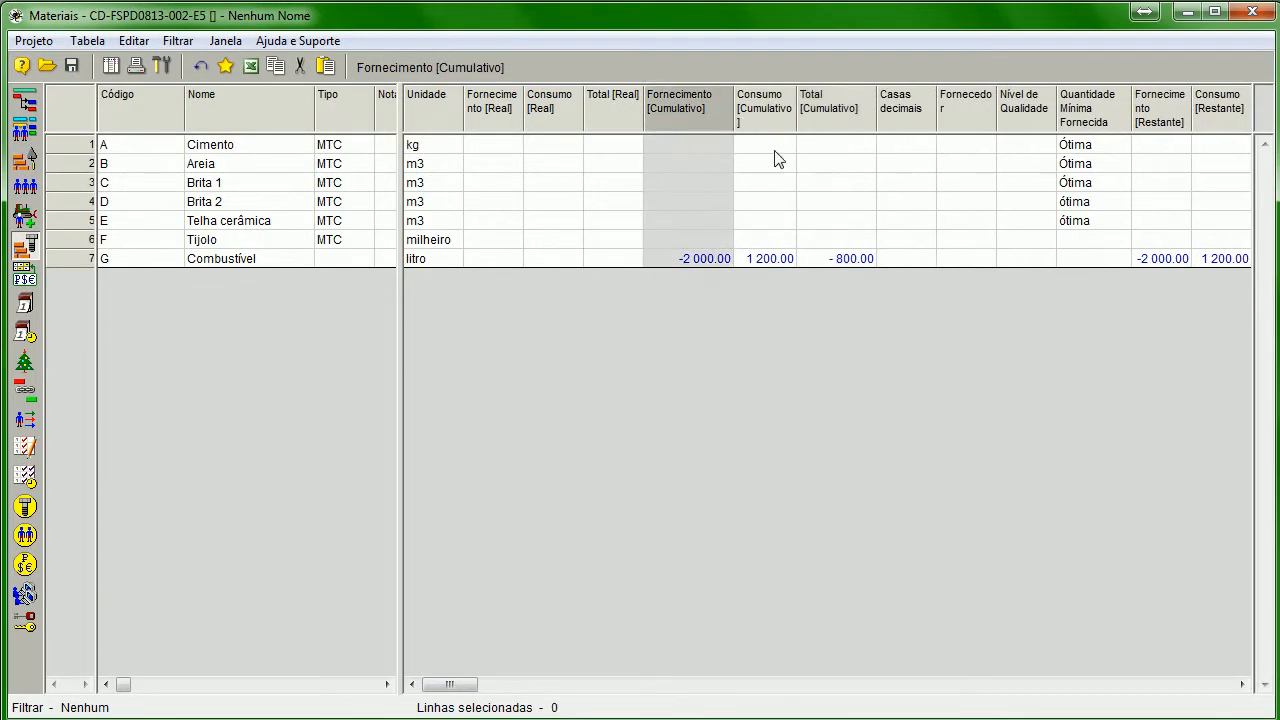
left_click(762, 121)
- Return to the activity Gantt and look over the activities from InfraEstrutura through HiperEstrutura
left_click(24, 218)
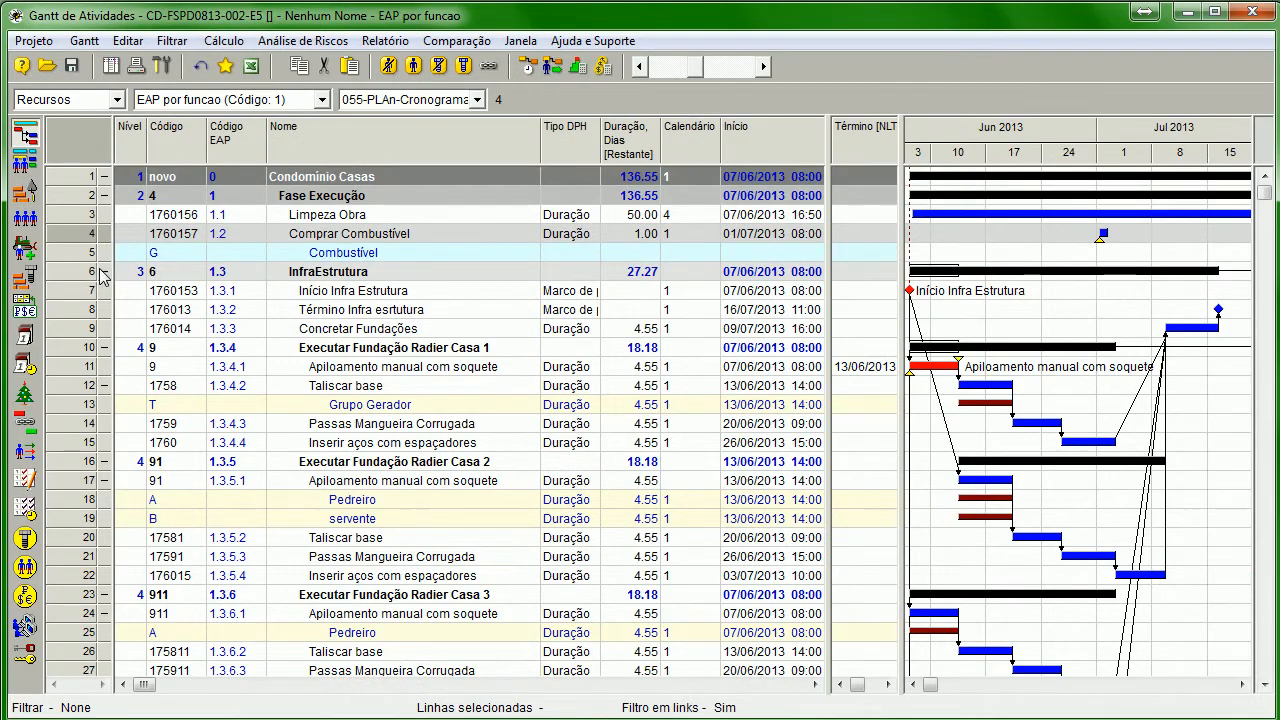
left_click(372, 330)
scroll(366, 336, "down", 4)
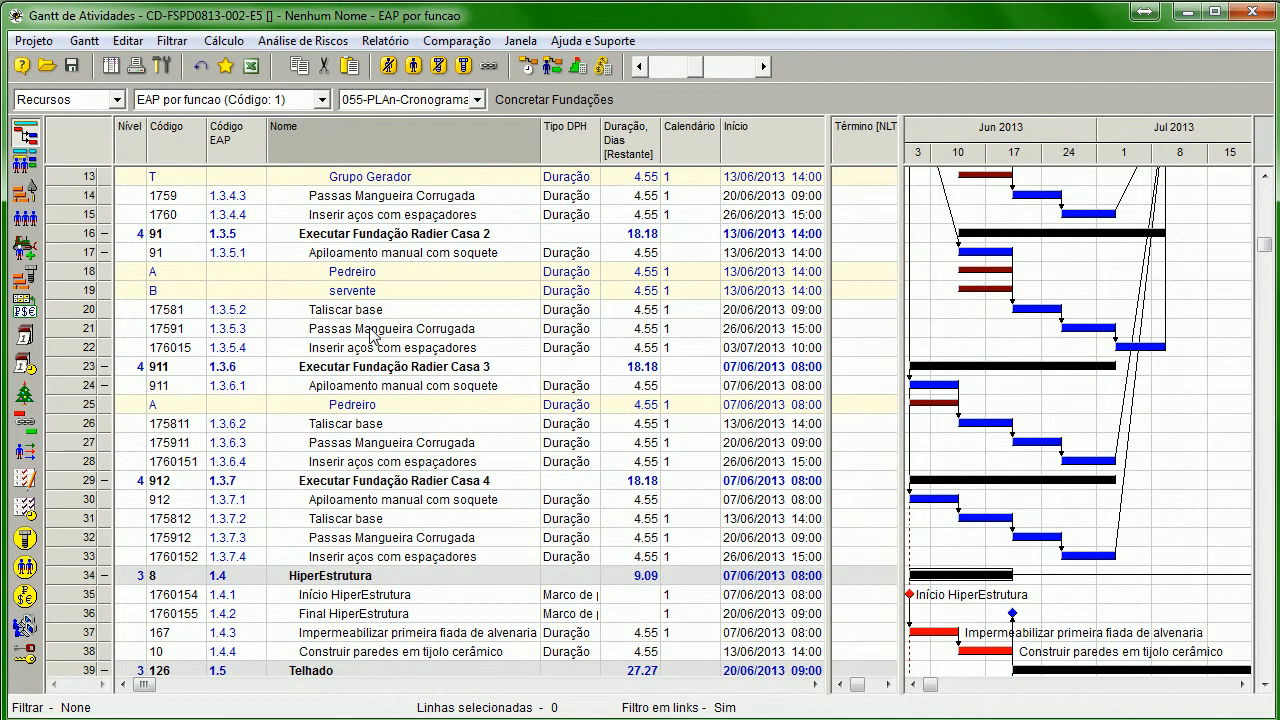
scroll(362, 336, "up", 1)
scroll(372, 340, "up", 3)
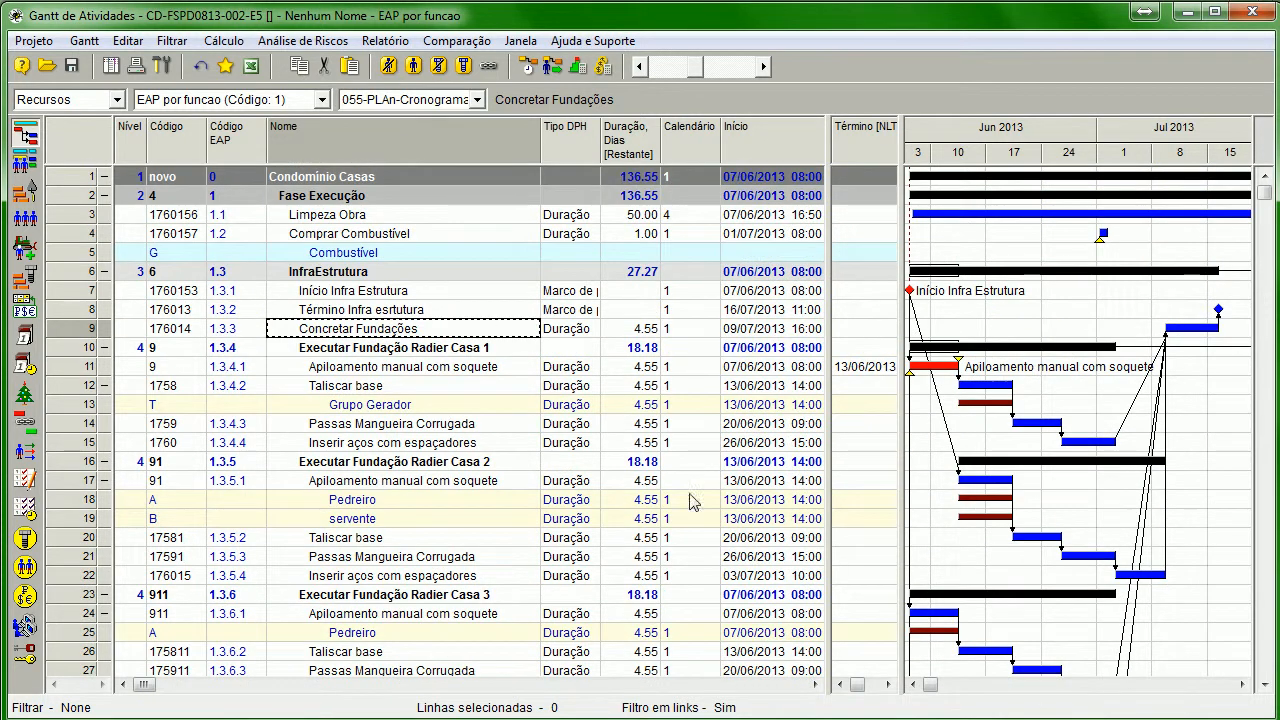